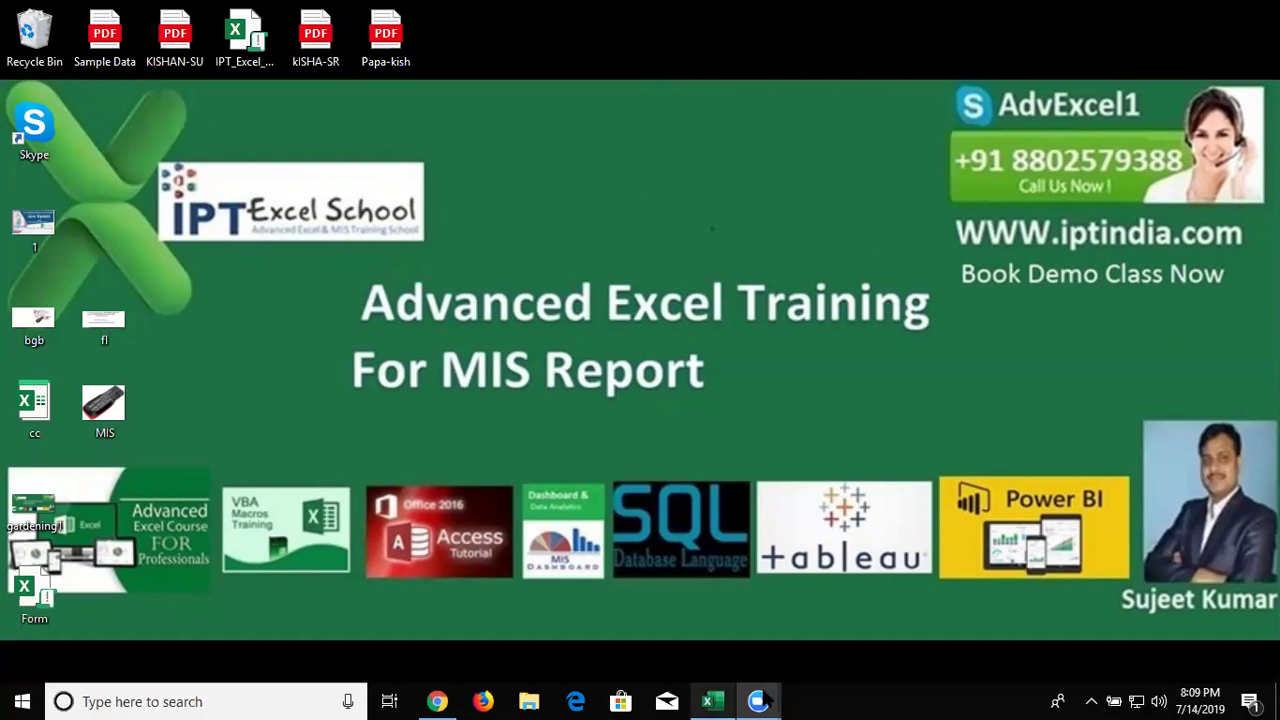
Step: Bring eir_April2019 forward and add a new blank Sheet1 just before Foreign Companies
mouse_move(759, 701)
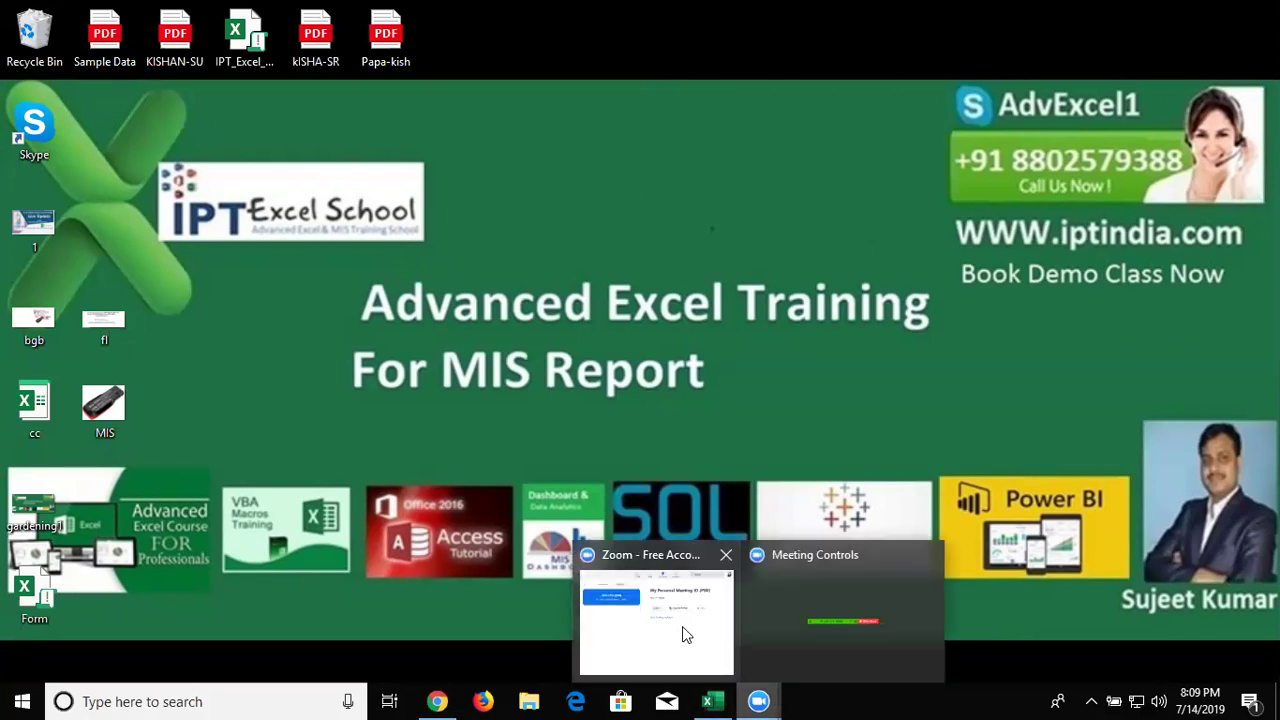
click(682, 626)
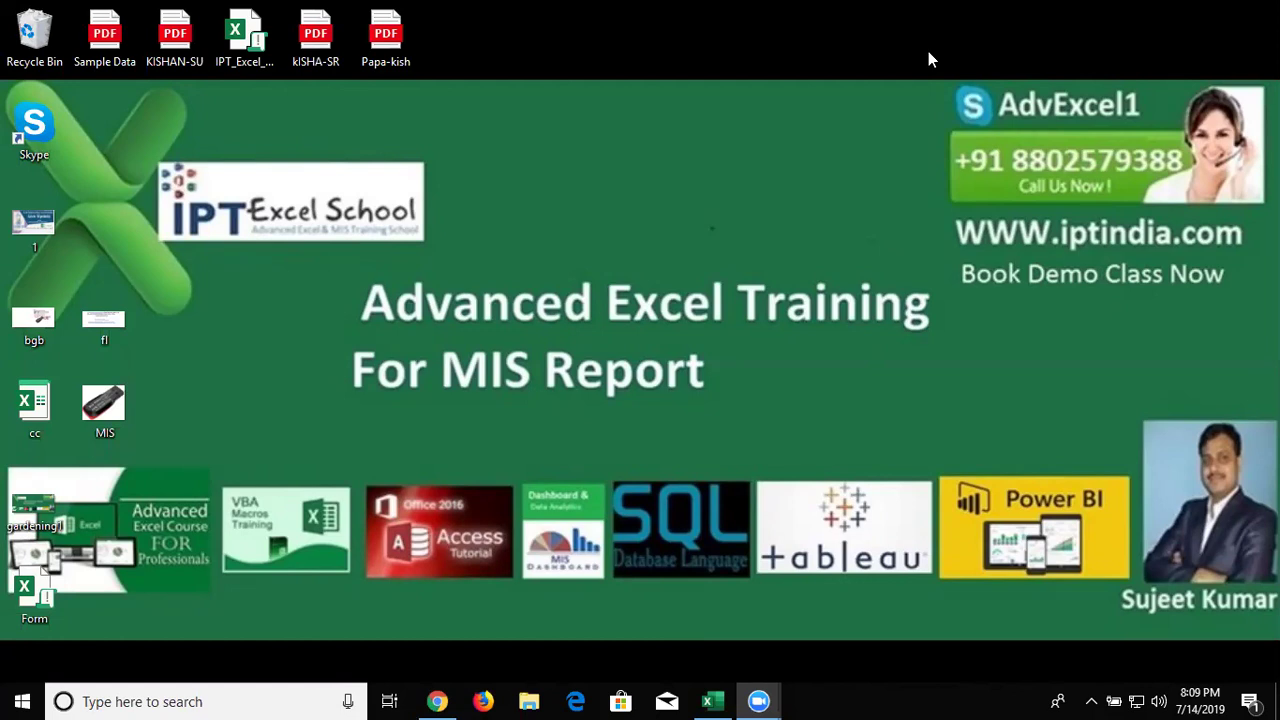
click(712, 701)
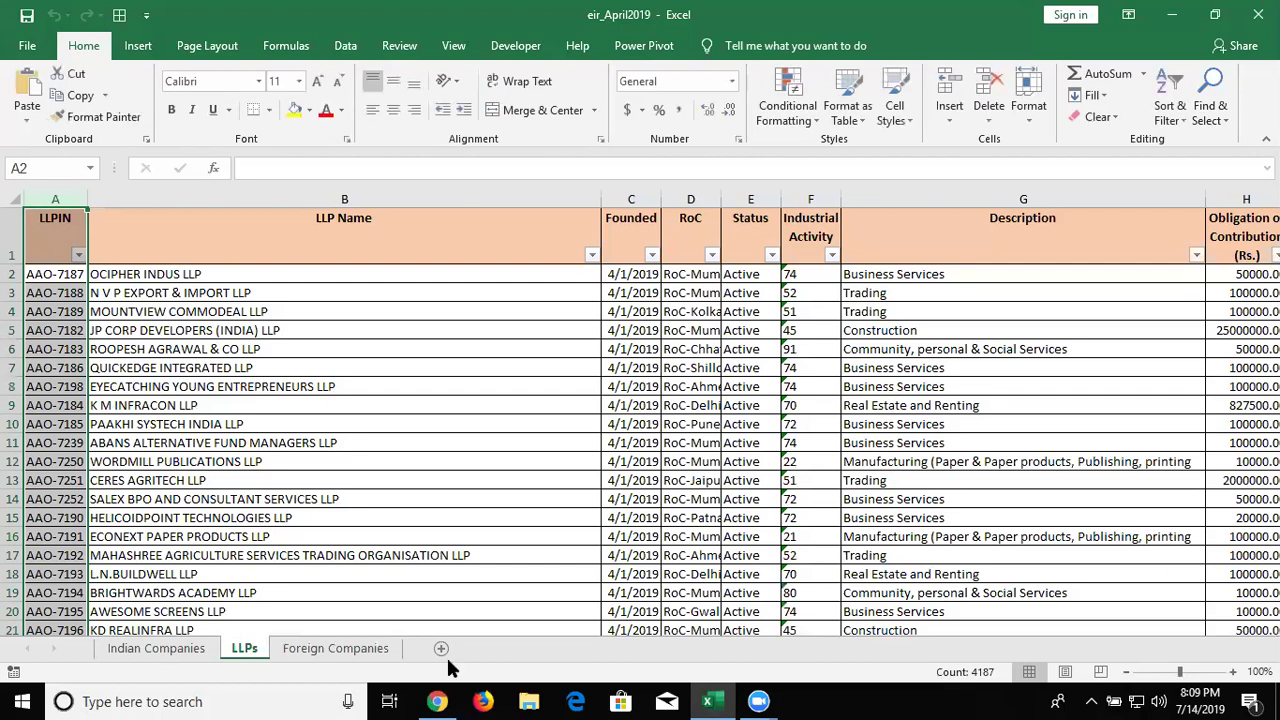
click(447, 656)
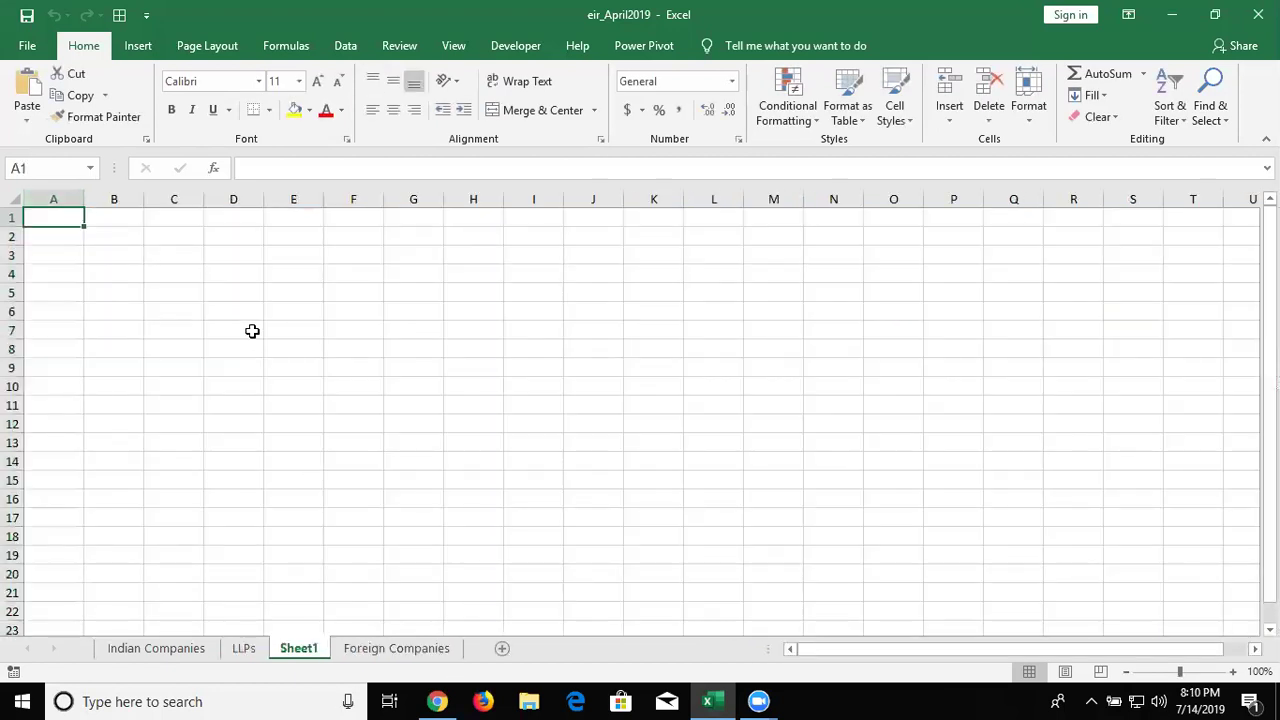
click(407, 652)
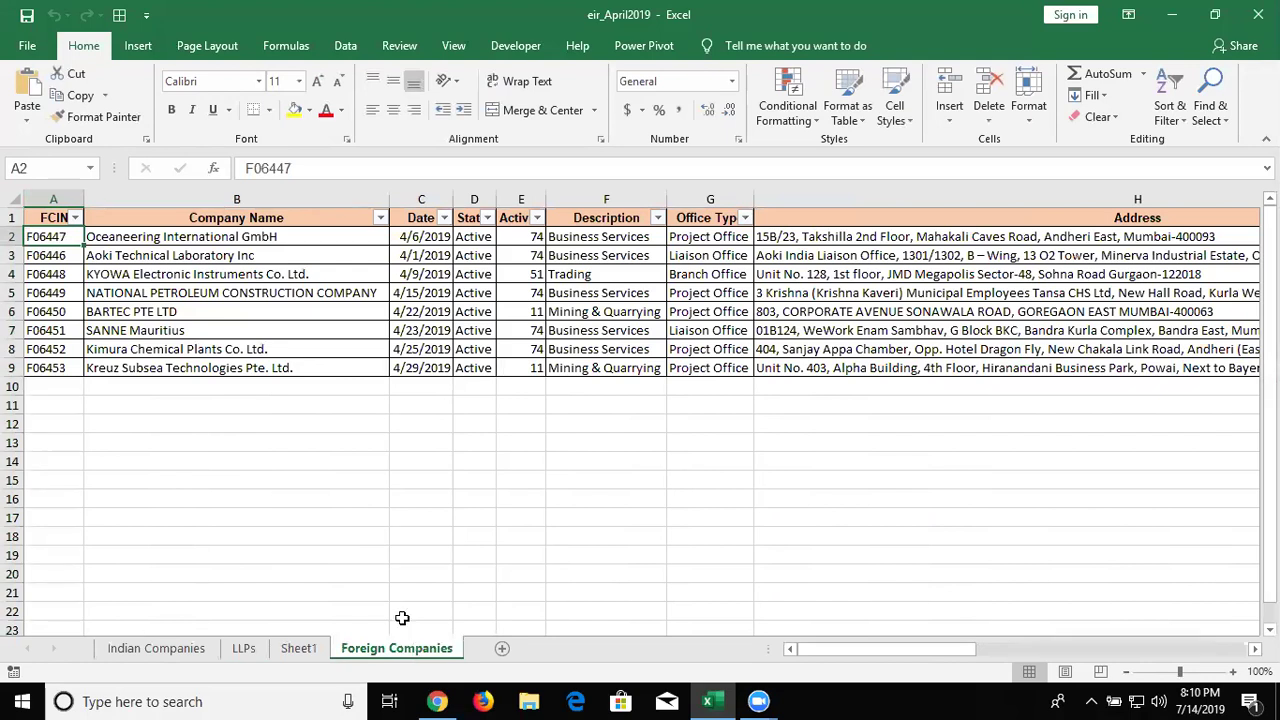
click(309, 651)
Step: Start a =VL formula in D1, then cancel the entry
click(231, 217)
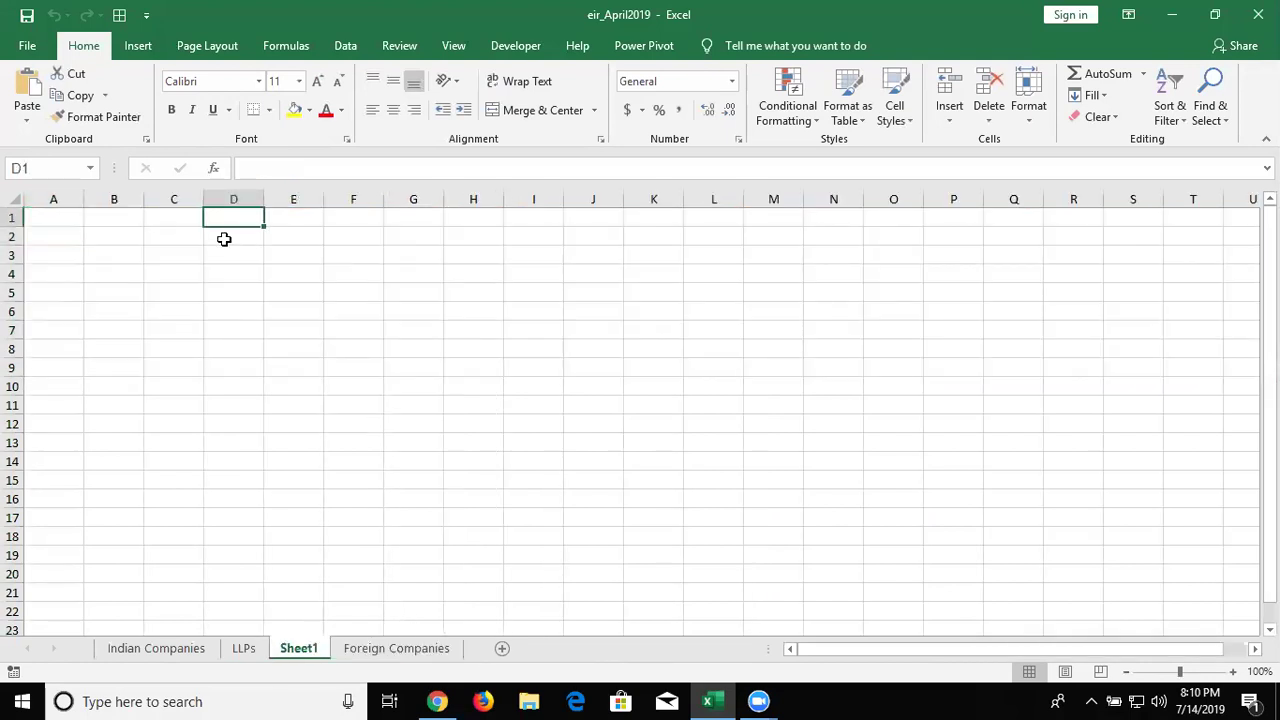
text(=vl)
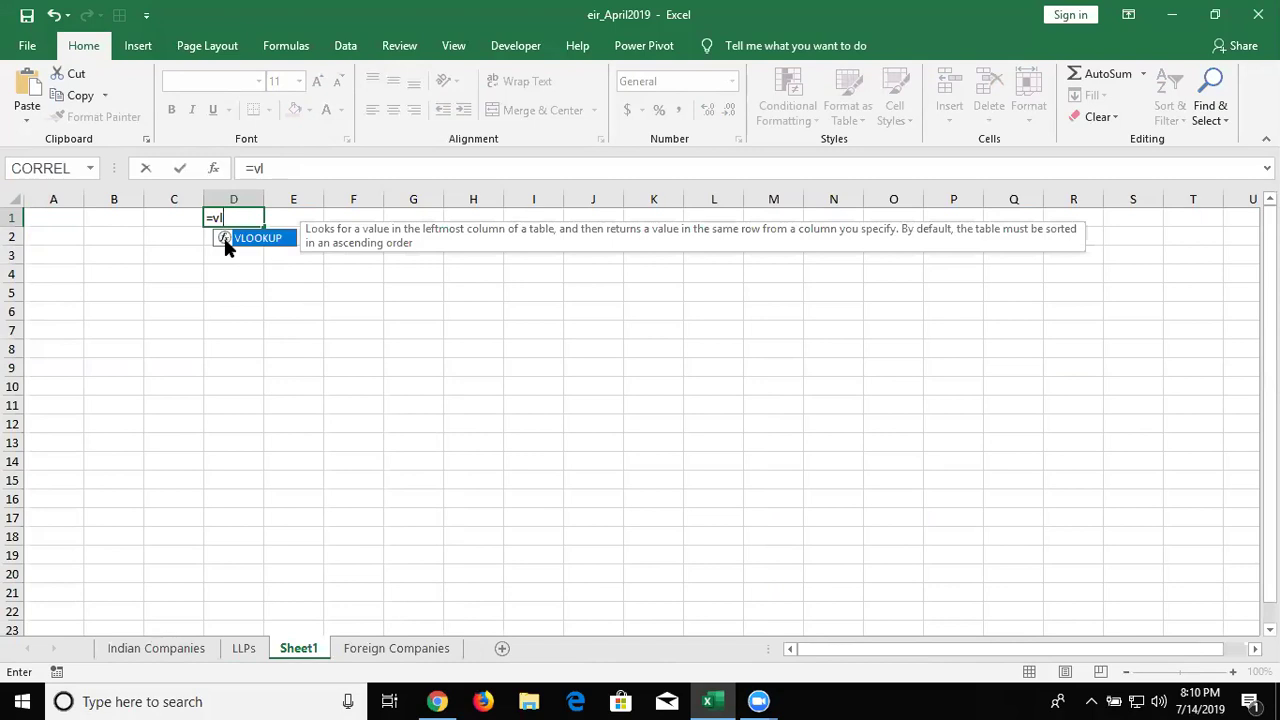
key(BackSpace)
key(Escape)
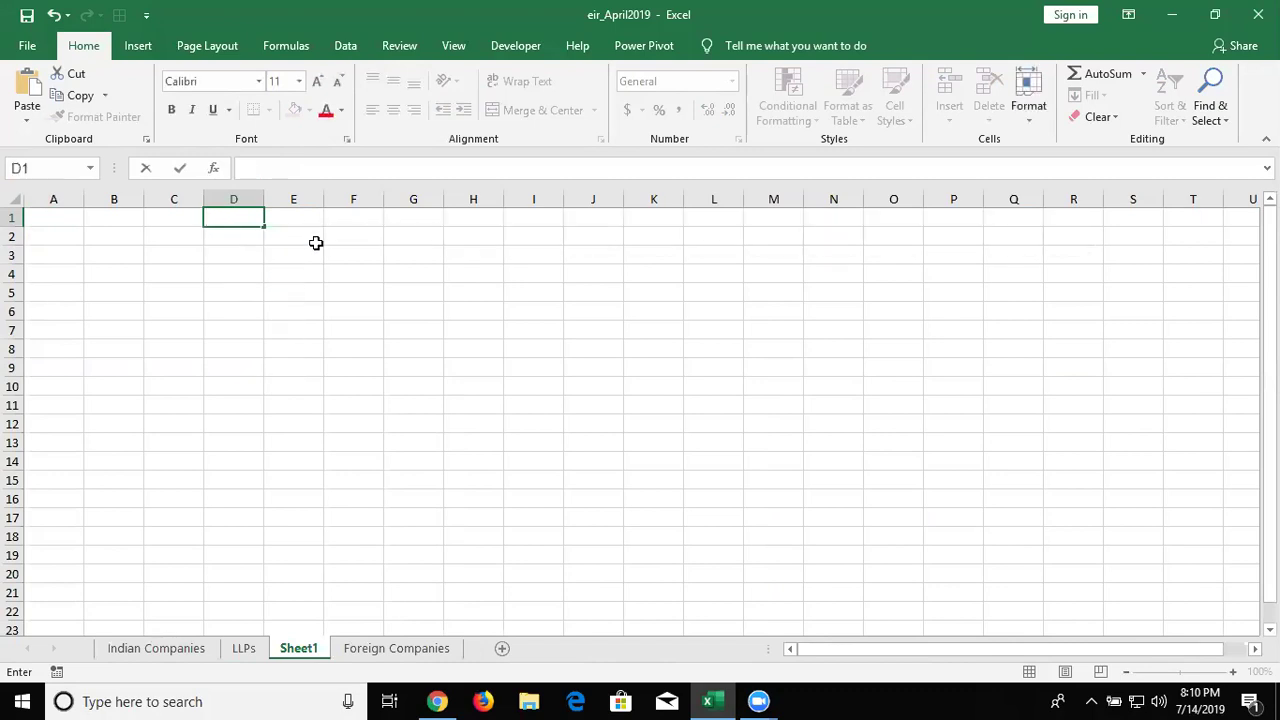
click(326, 260)
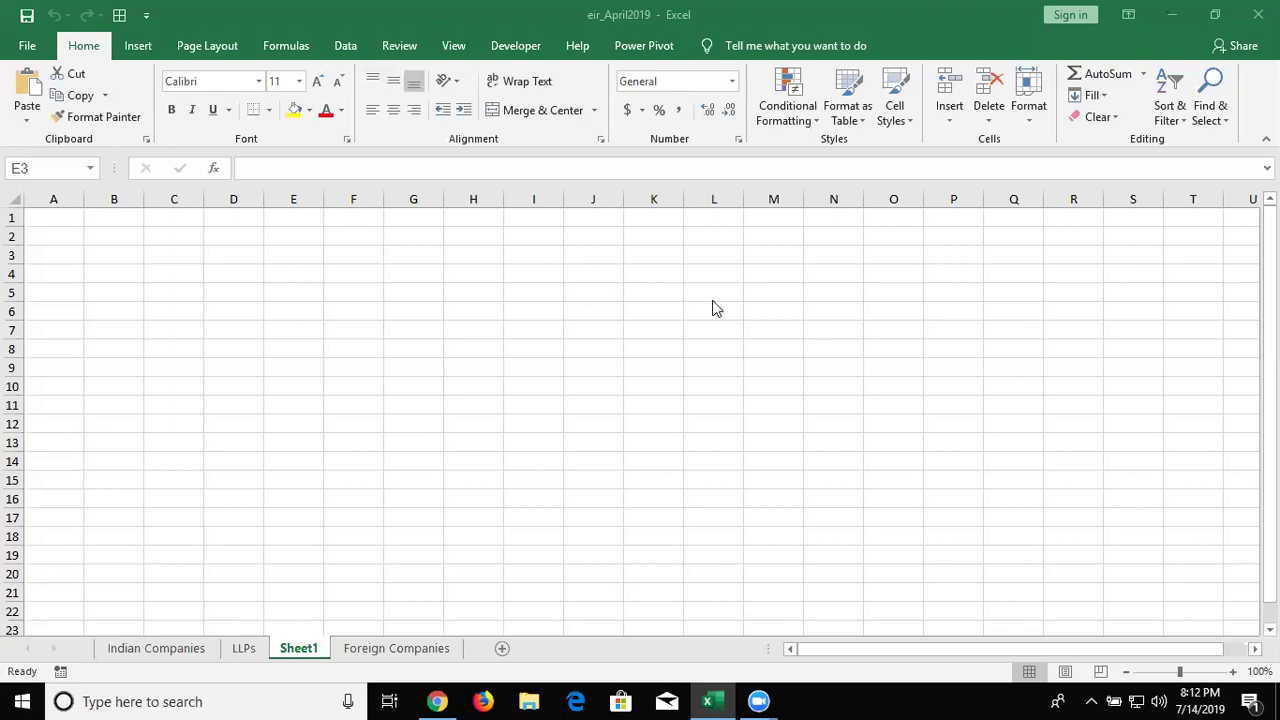
Step: Minimize the Excel window and refresh the Windows desktop
click(1173, 15)
right_click(884, 156)
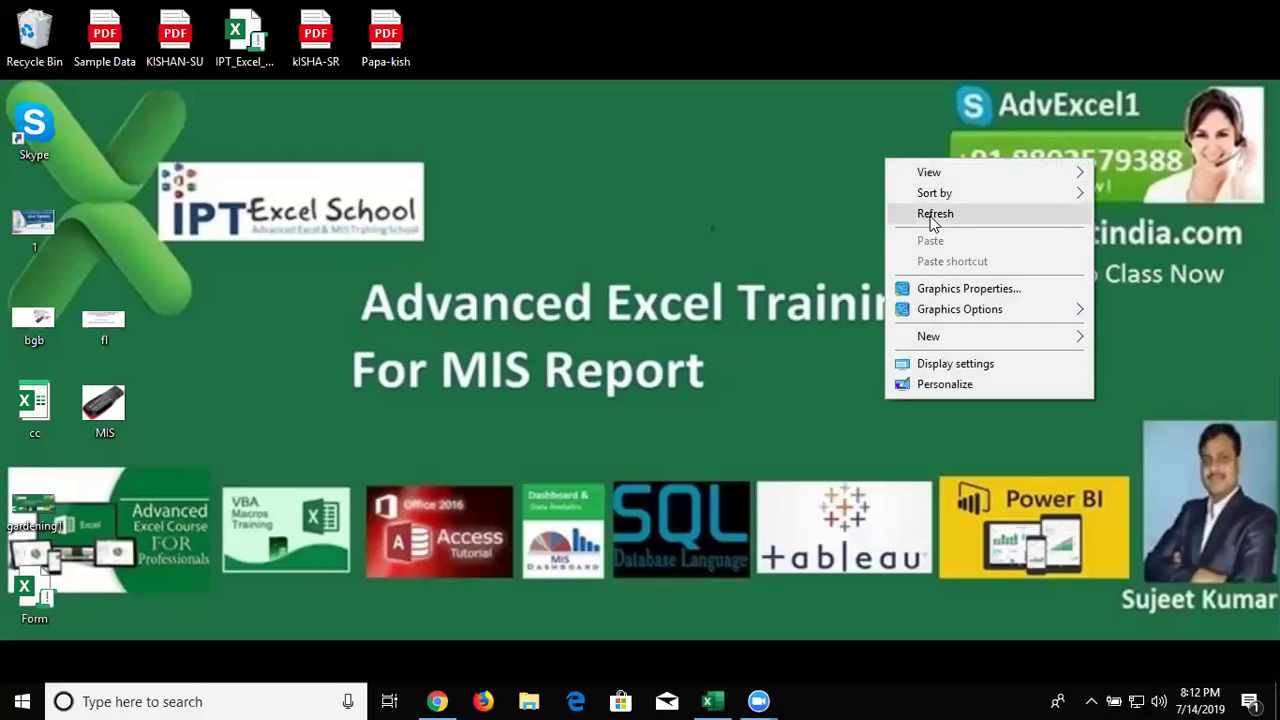
click(932, 214)
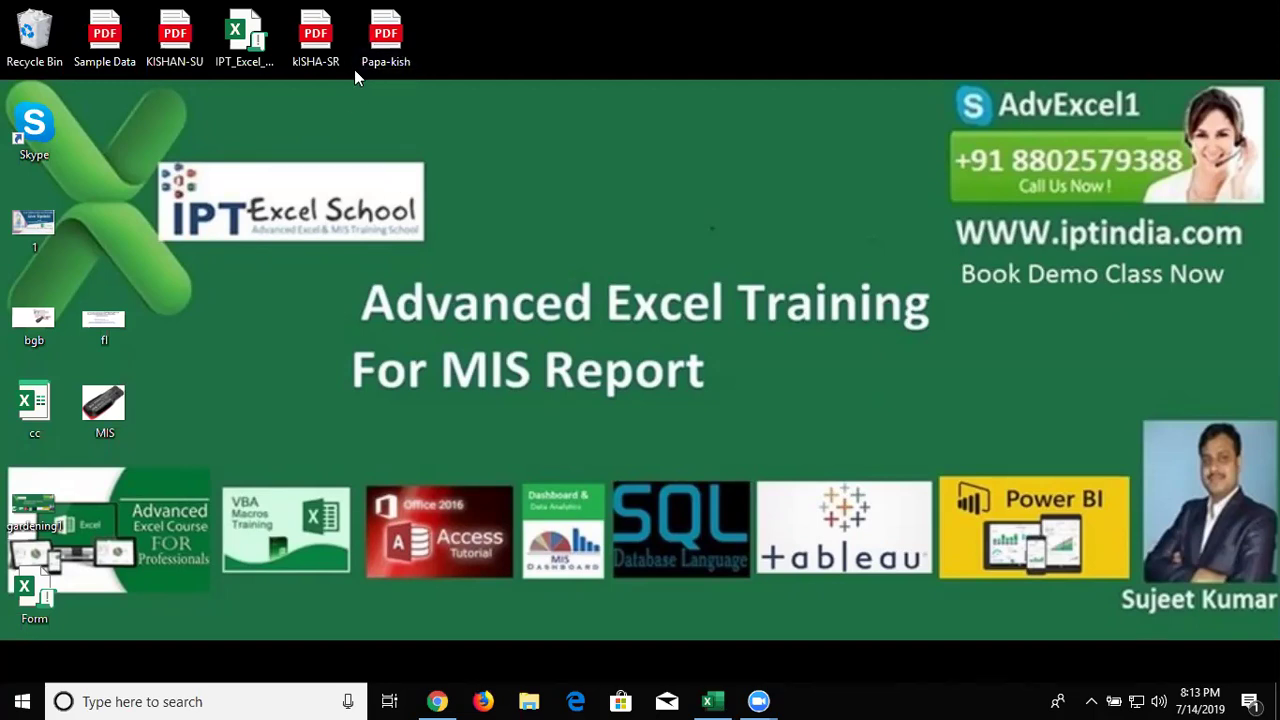
Step: Open iptindia.com in a new Chrome tab, close the demo-class popup, and scroll down
click(437, 701)
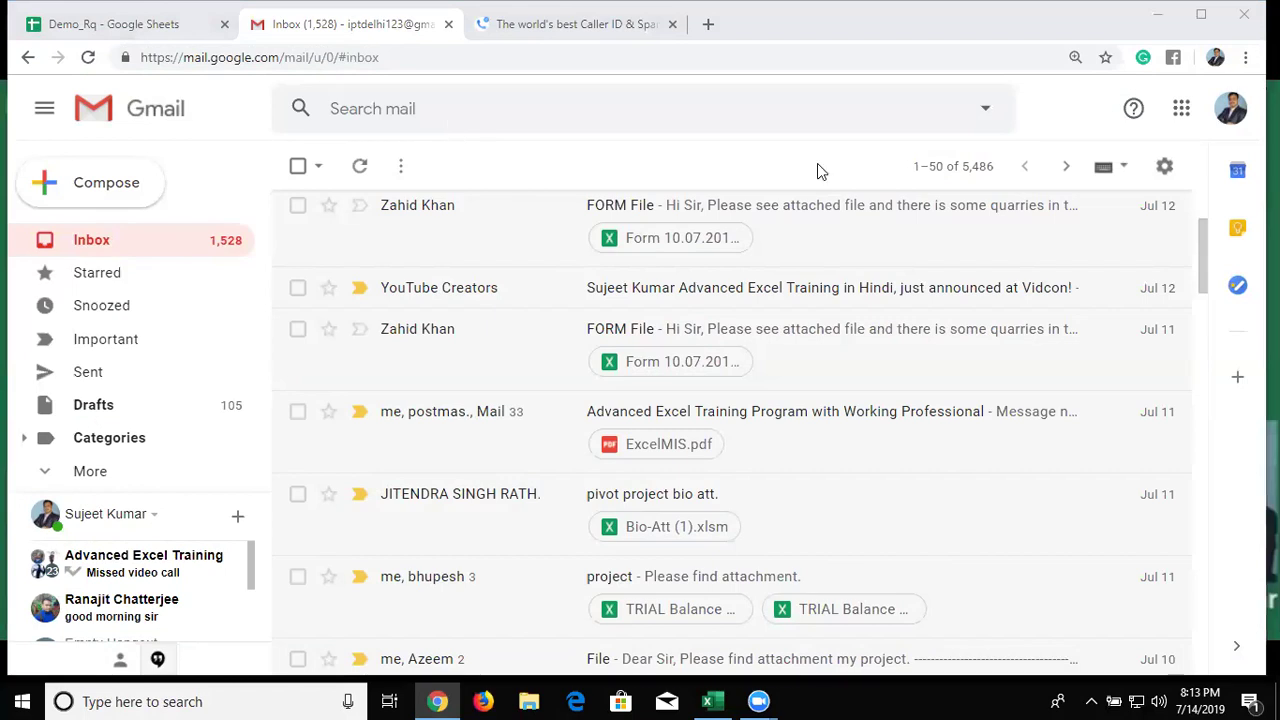
click(716, 30)
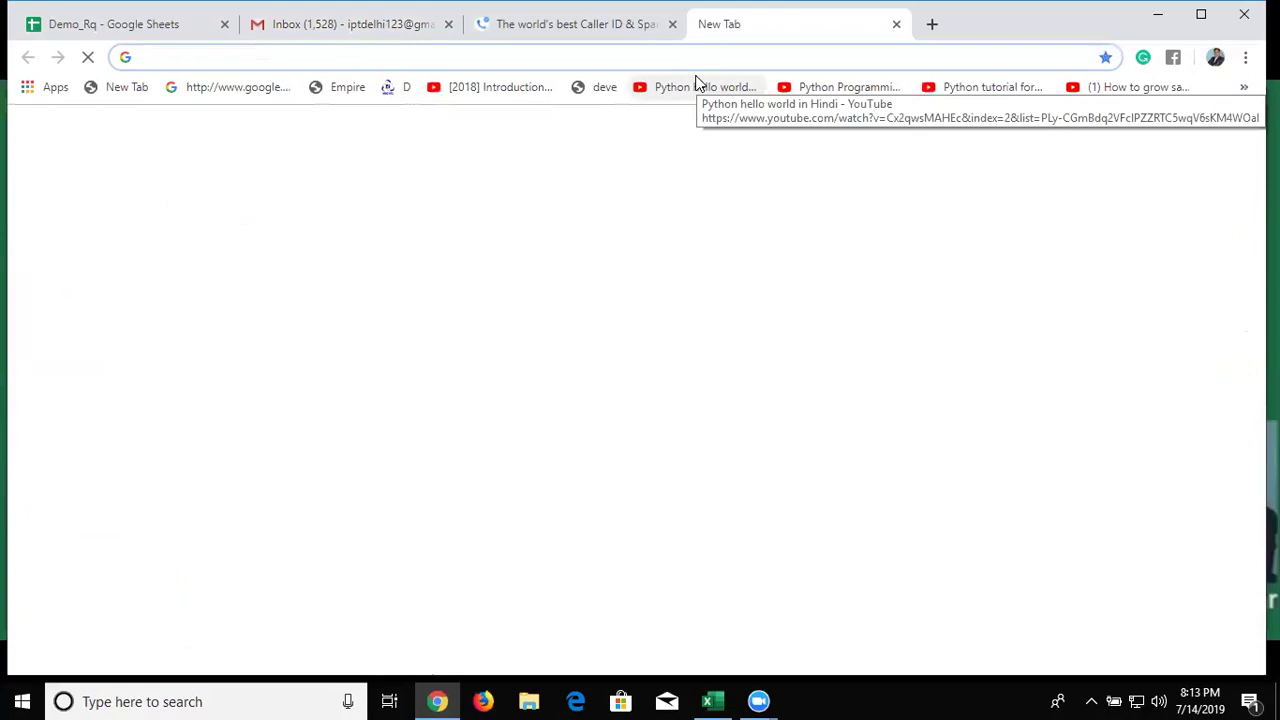
text(ip)
key(Return)
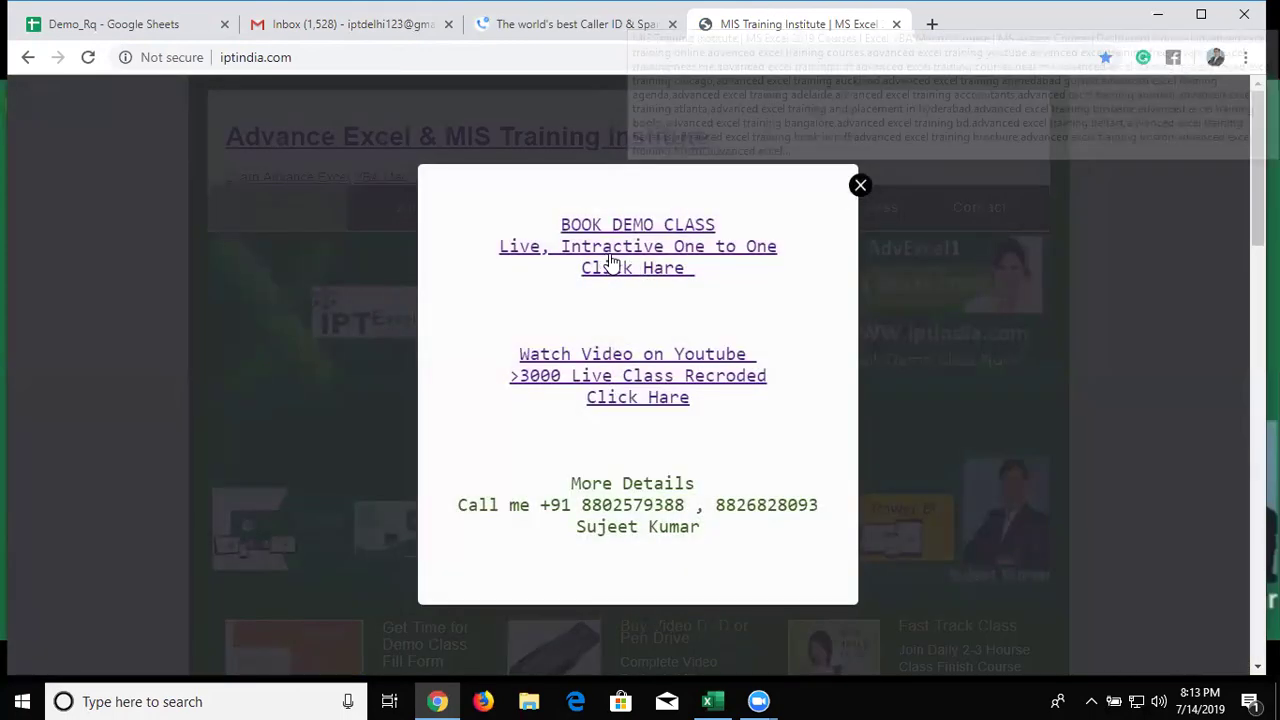
click(859, 186)
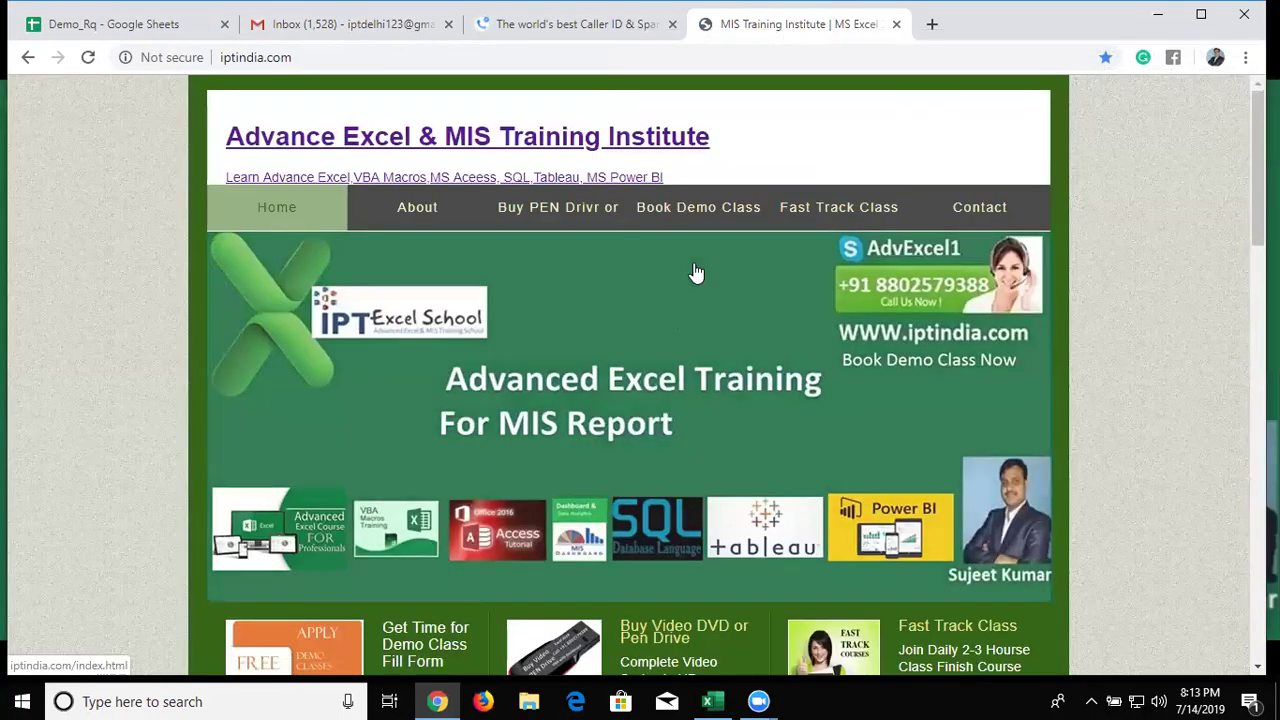
scroll(518, 340, down, 5)
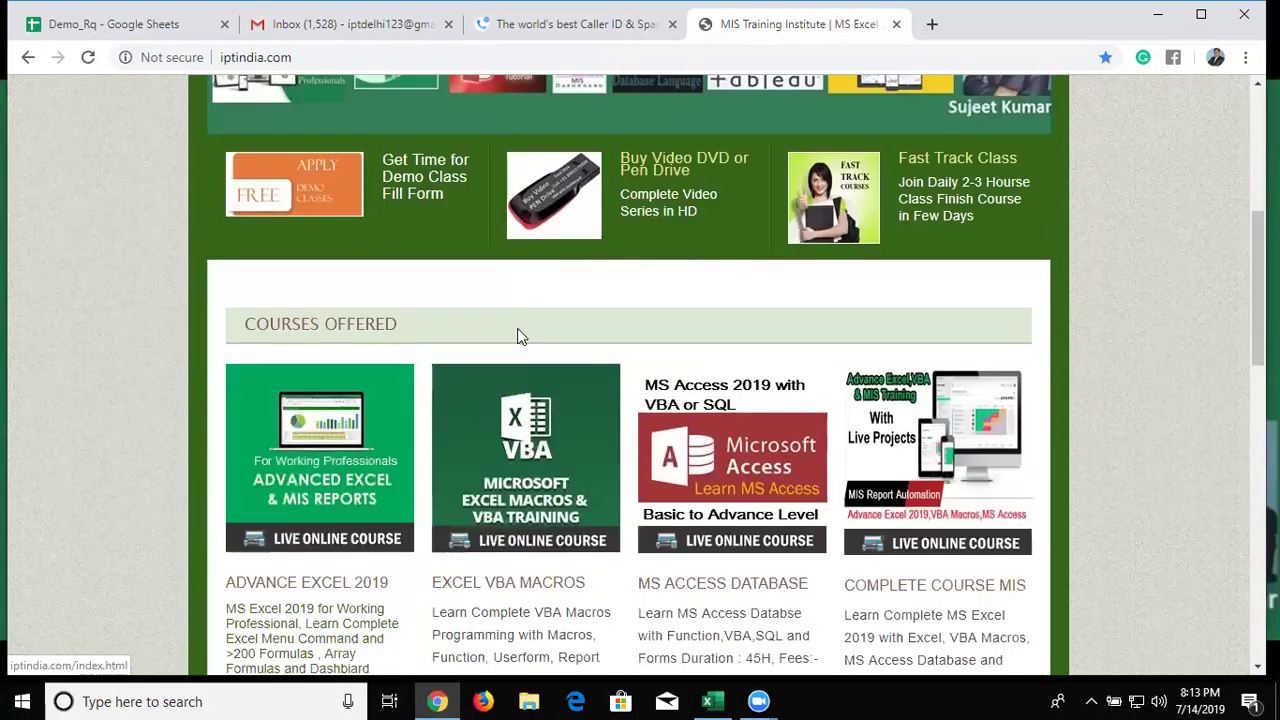
scroll(520, 345, down, 2)
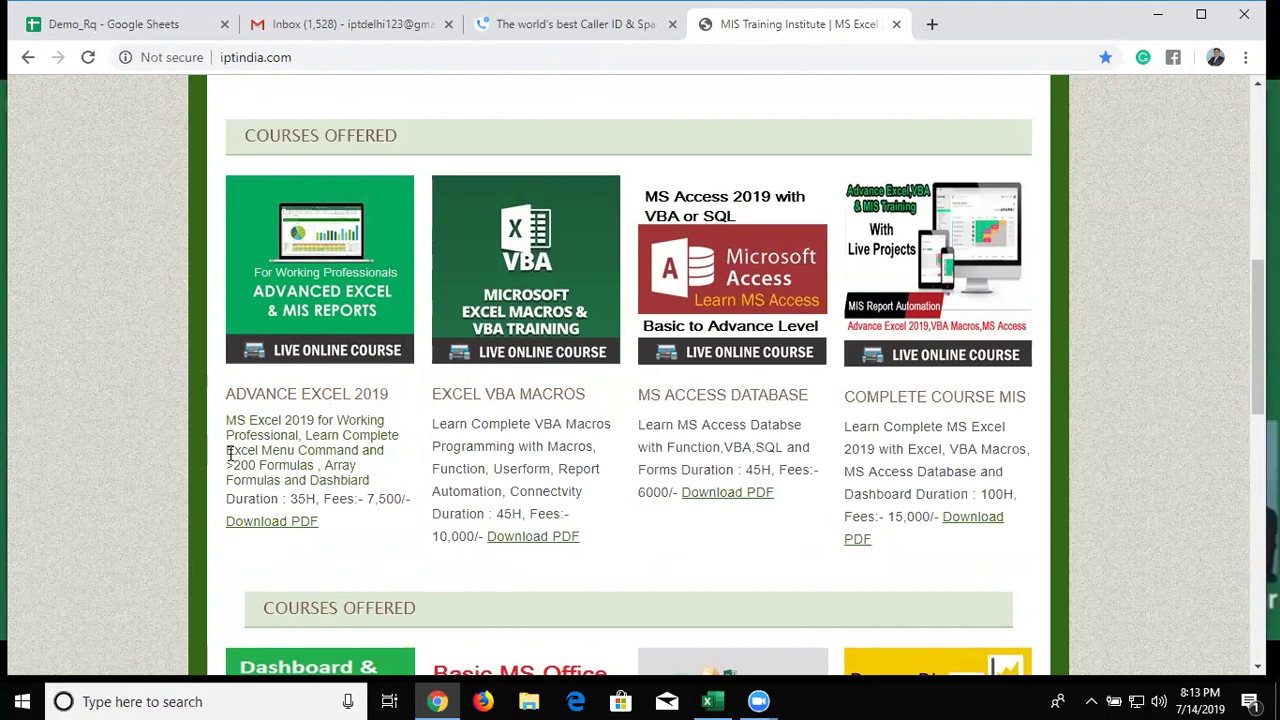
Step: Highlight course details: the 35H Advanced Excel 2019 duration, EXCEL VBA MACROS, ACCESS, COMPLETE COURSE MIS
triple_click(290, 500)
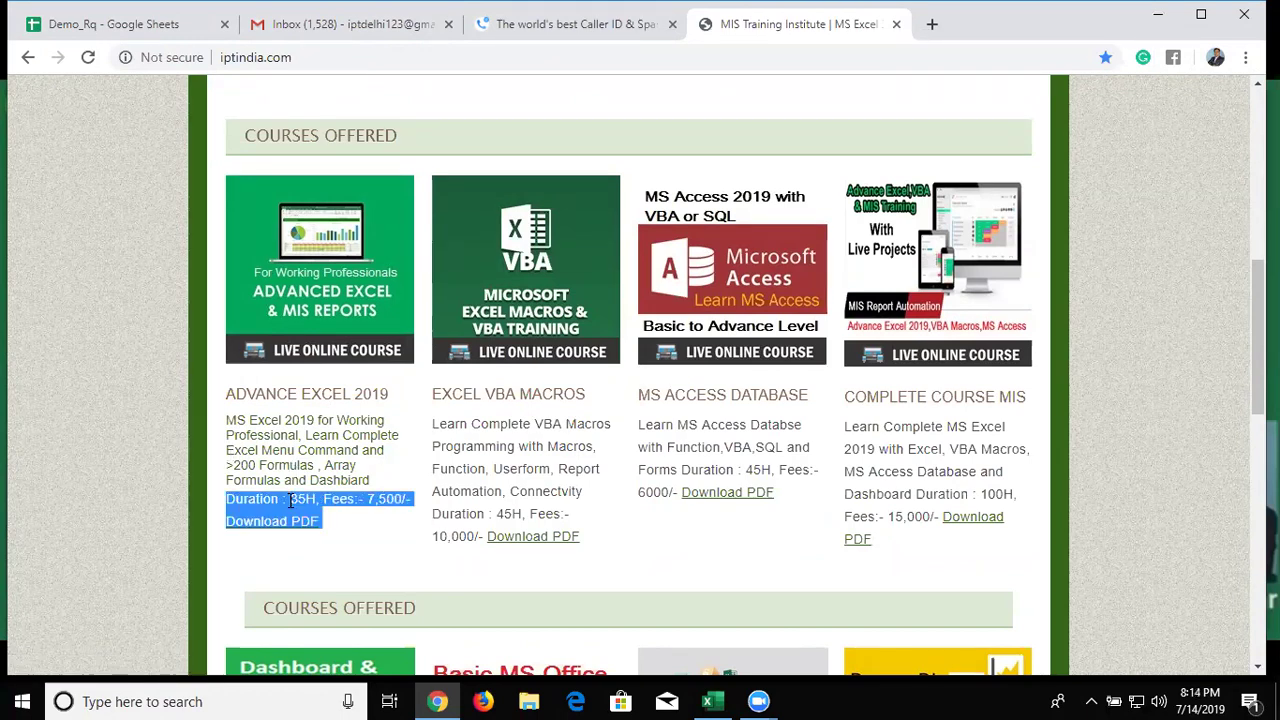
double_click(296, 499)
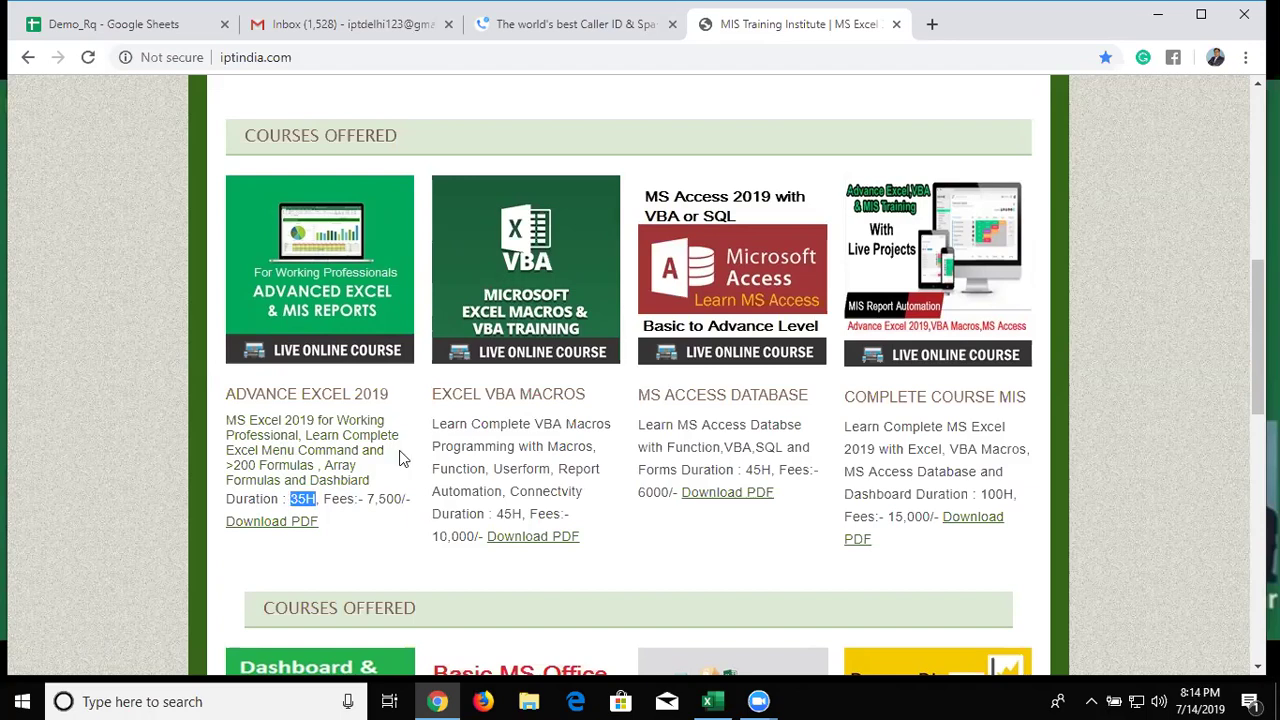
triple_click(447, 397)
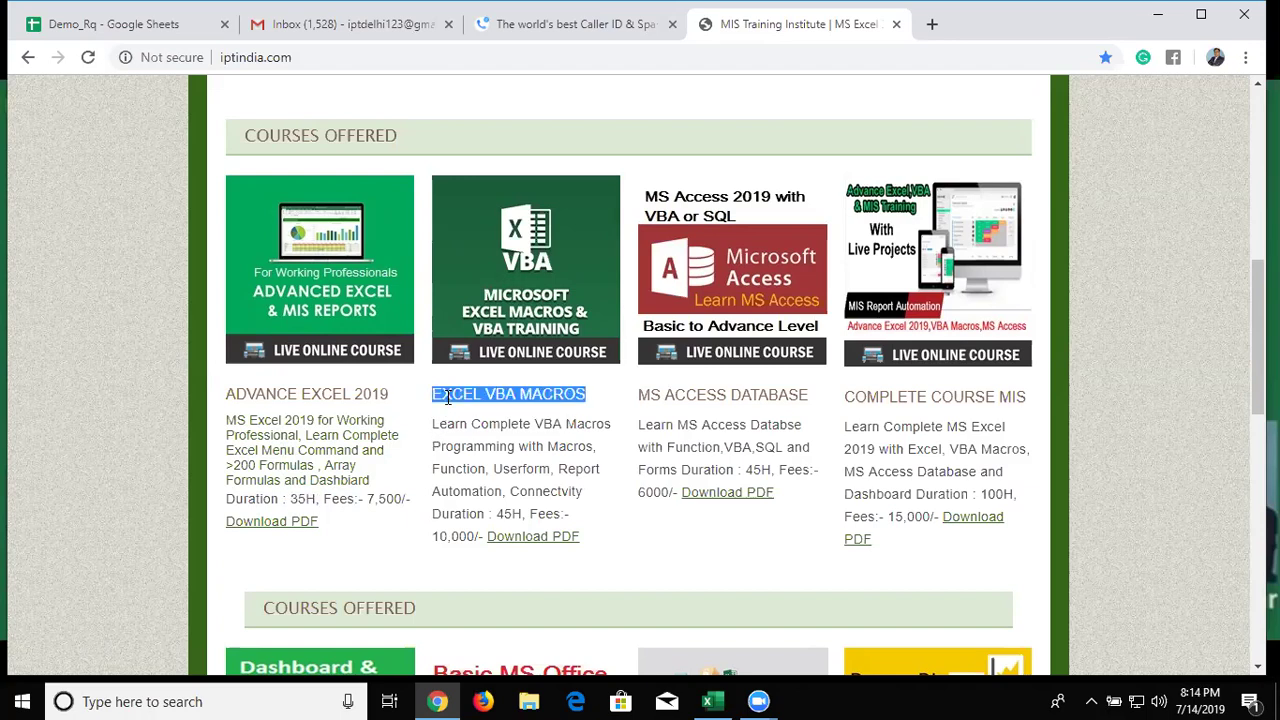
double_click(447, 397)
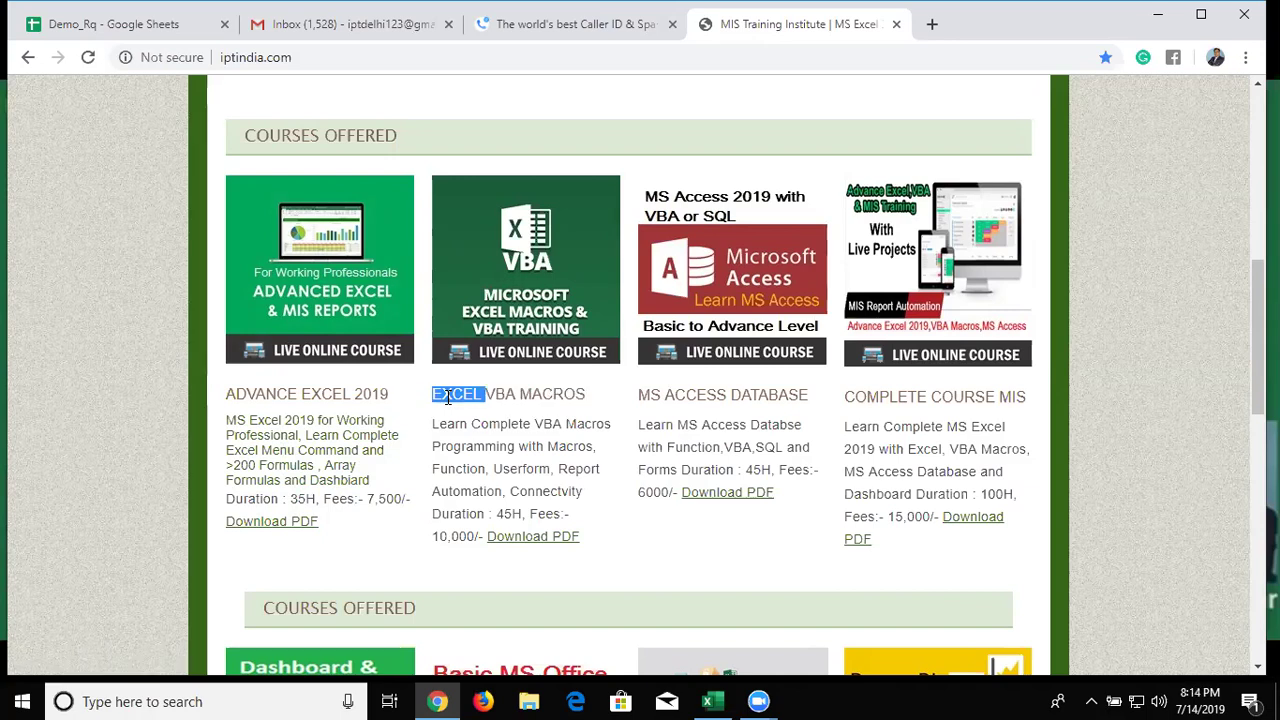
click(670, 392)
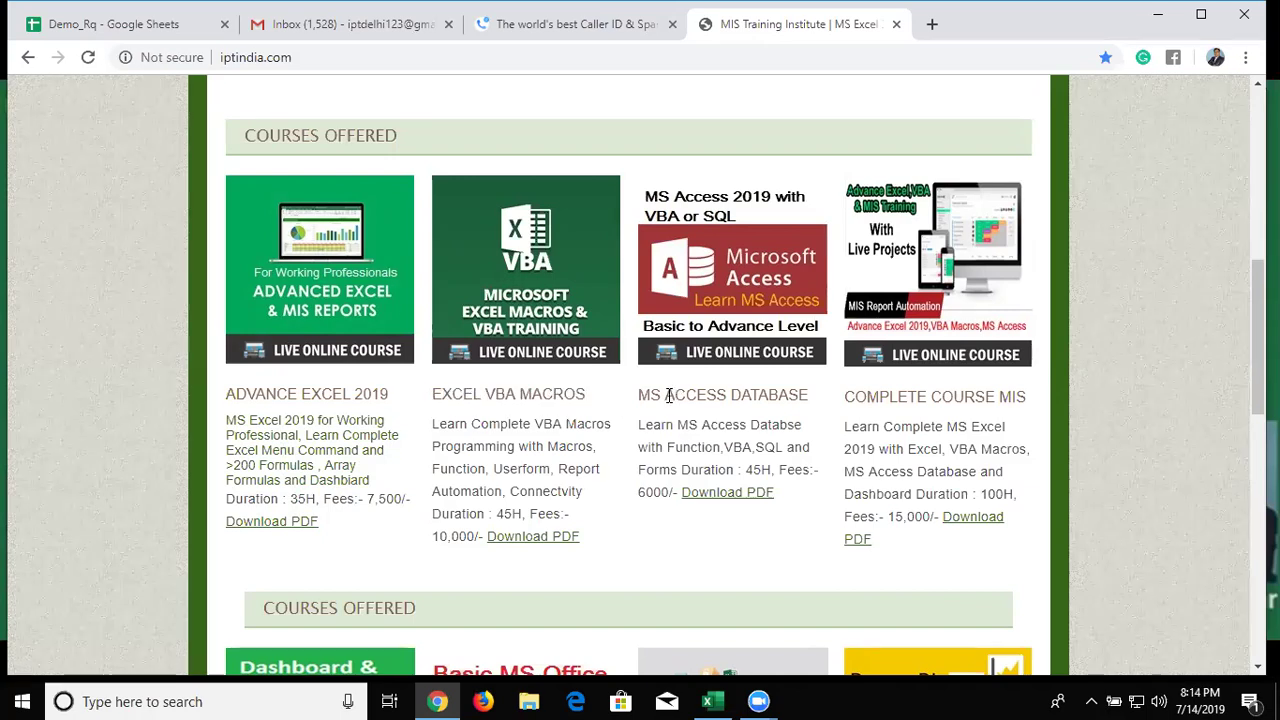
double_click(662, 398)
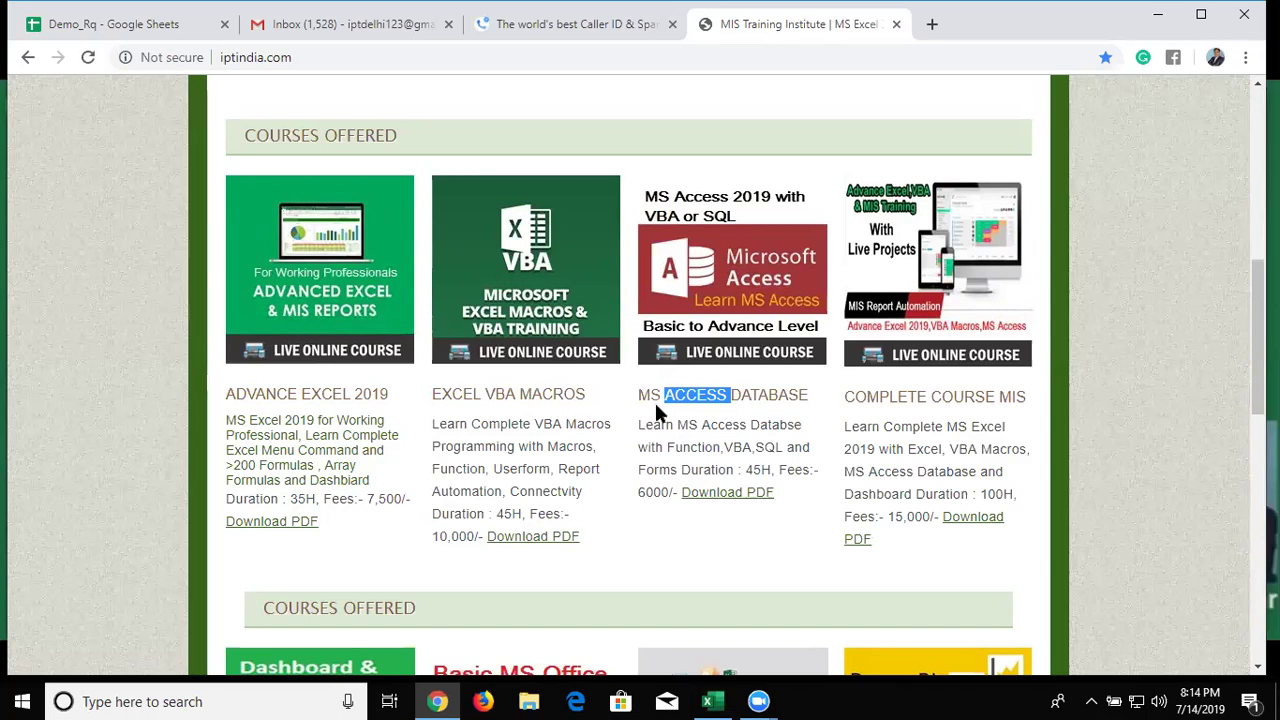
click(334, 399)
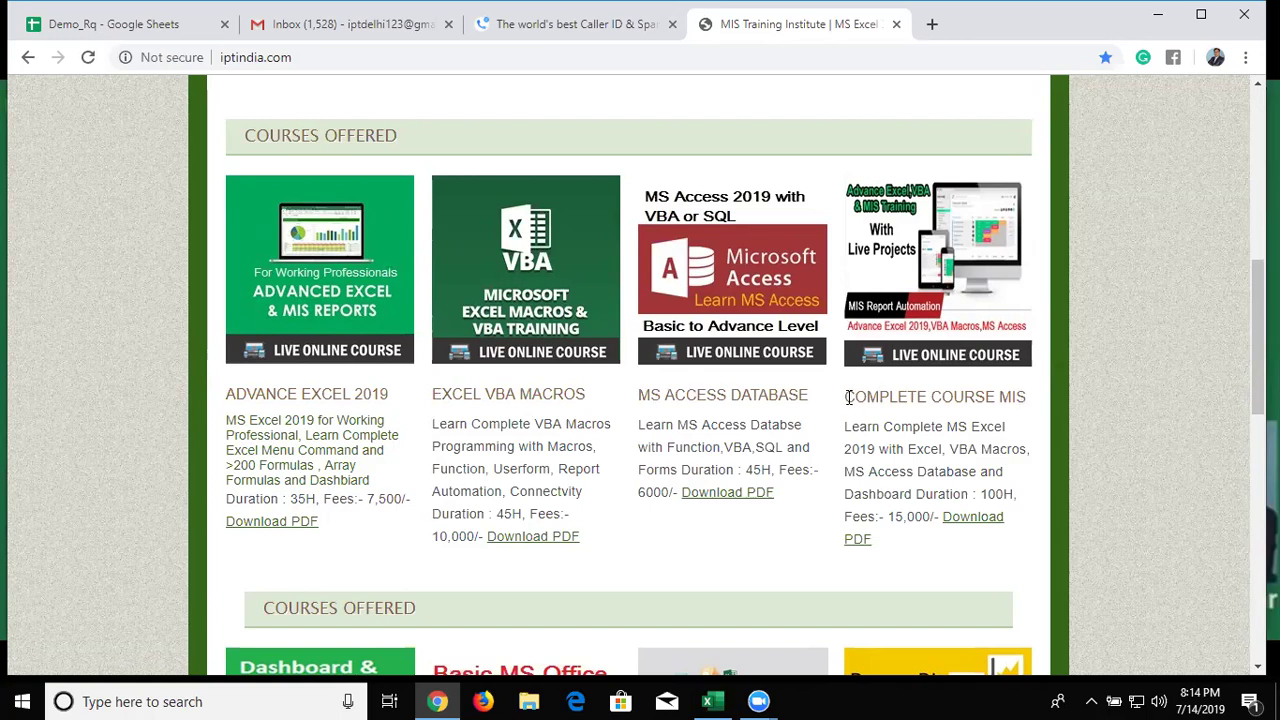
drag(846, 397, 990, 545)
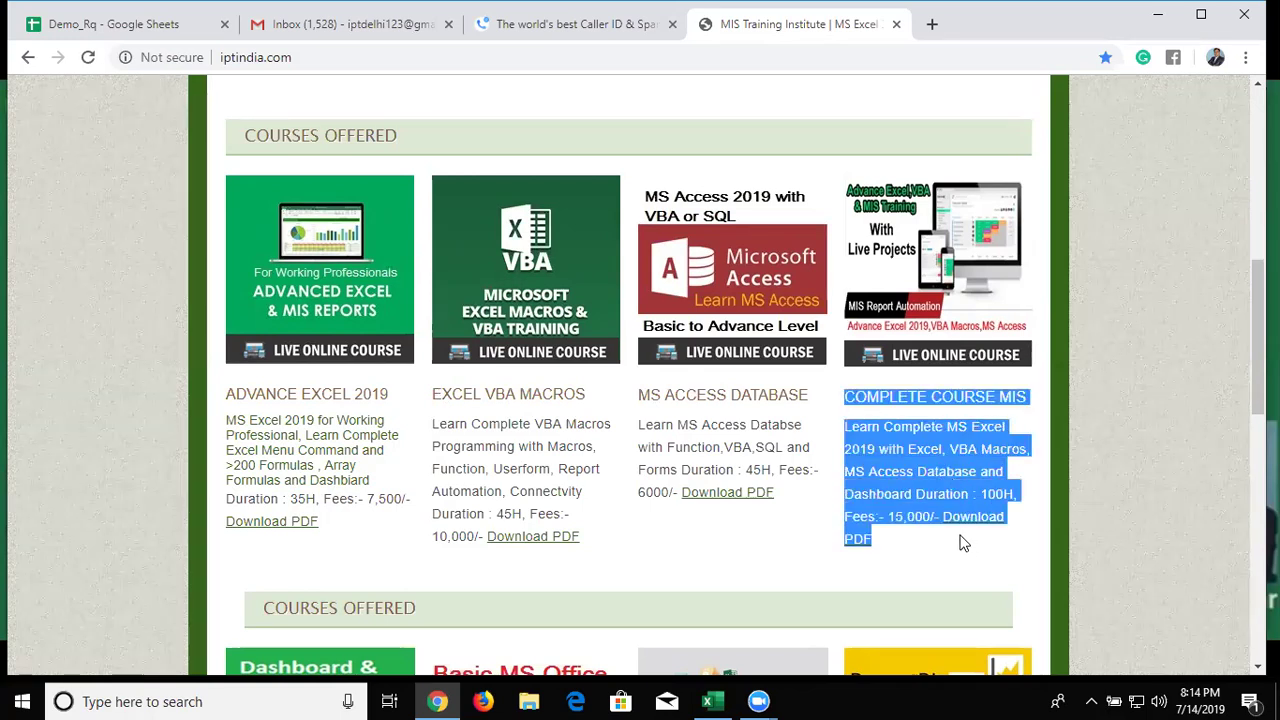
scroll(951, 532, up, 3)
scroll(960, 580, down, 2)
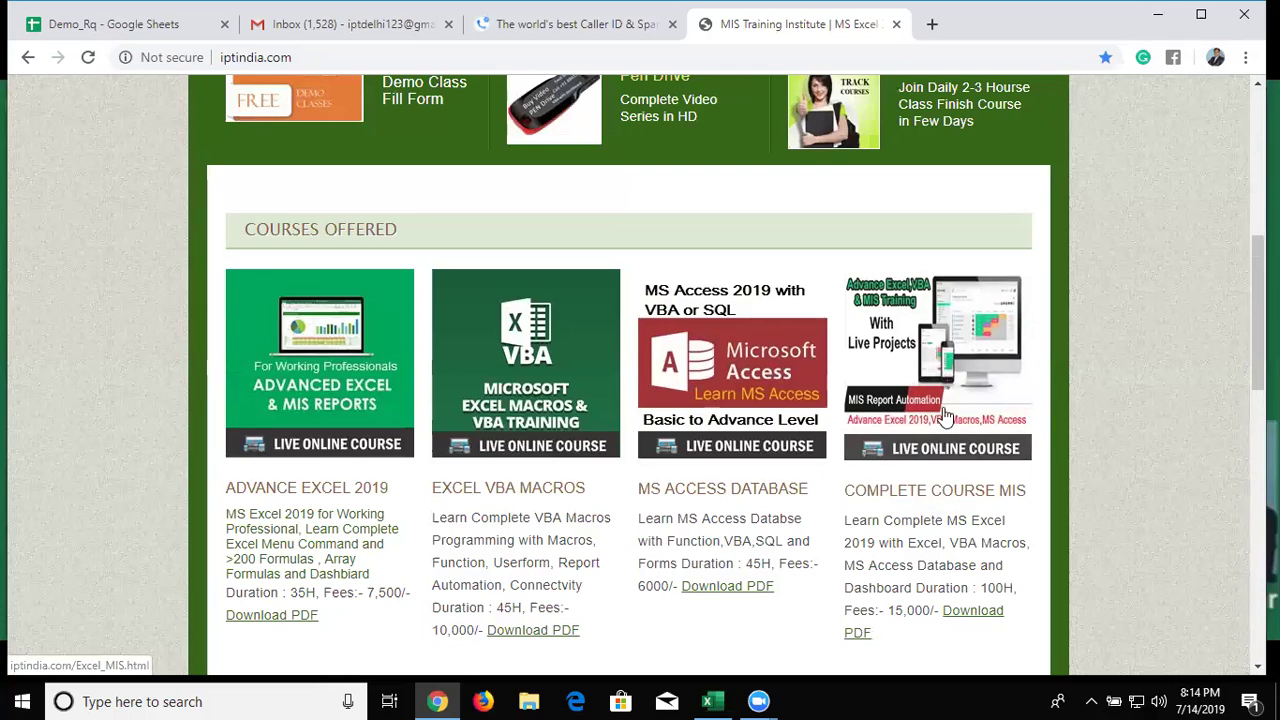
Step: Open the Complete Course MIS page, scroll through its VBA and Access syllabus, then show the desktop
click(944, 416)
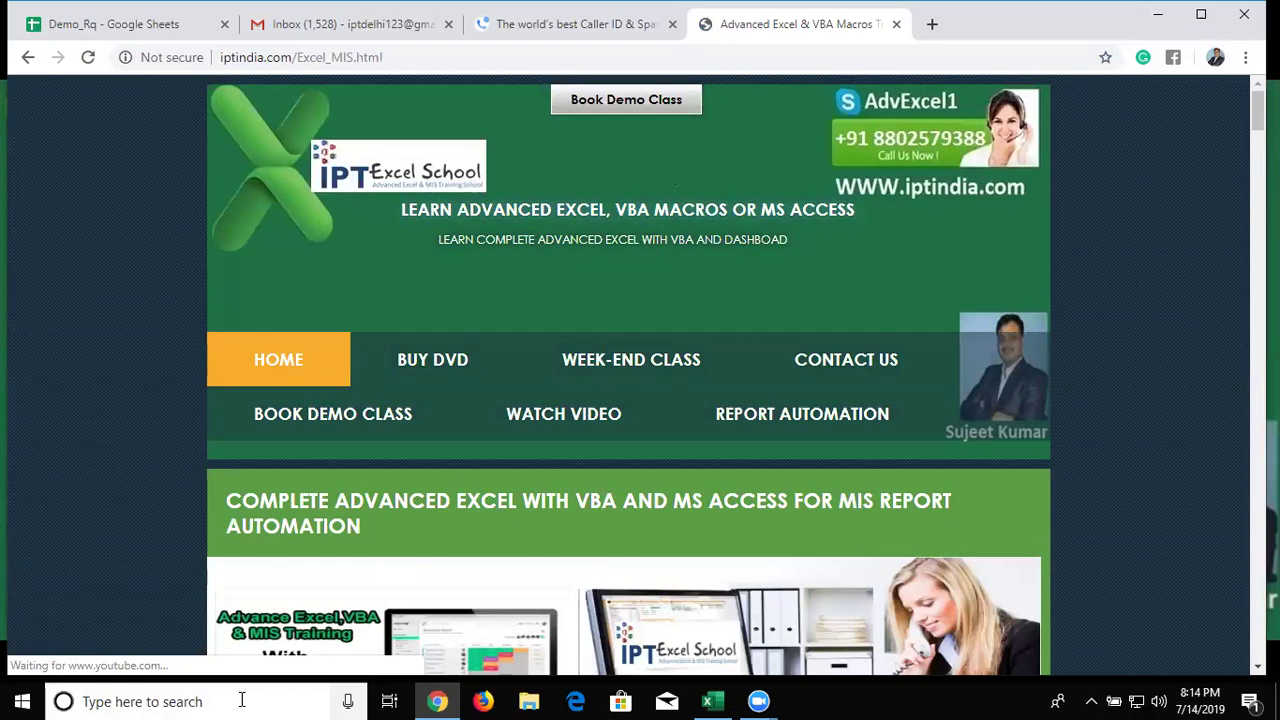
scroll(530, 581, down, 3)
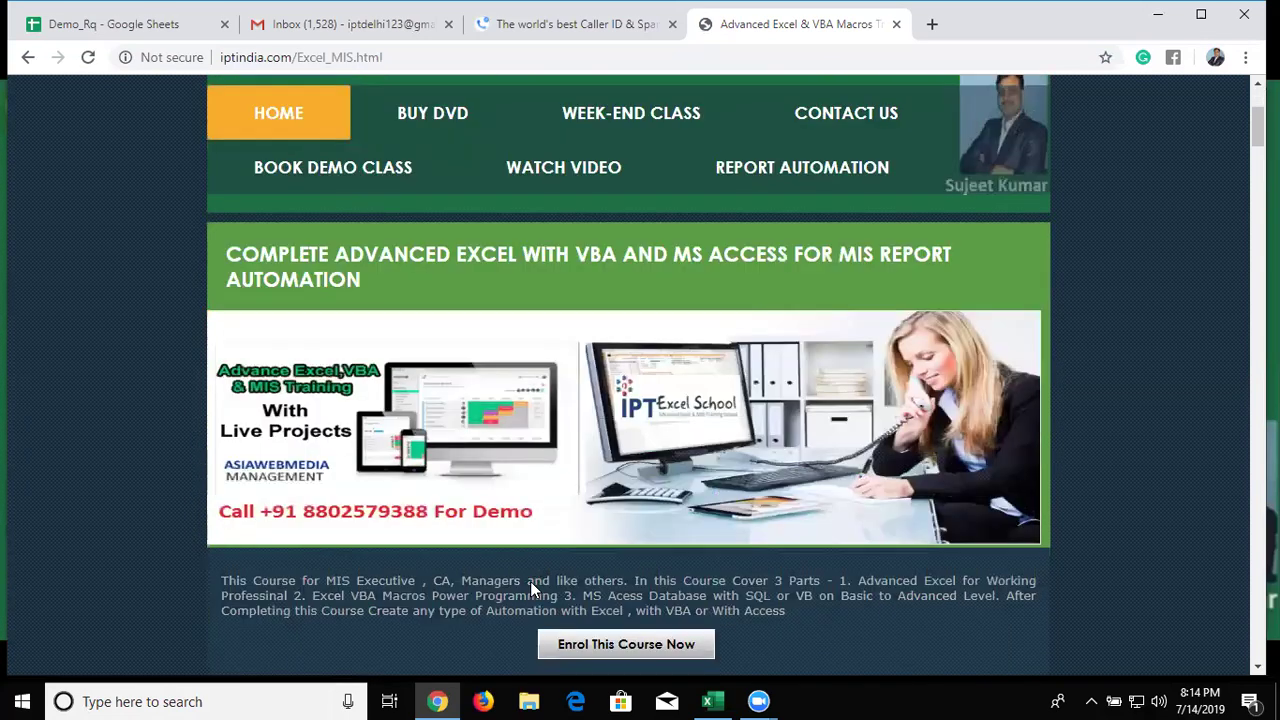
scroll(530, 581, down, 3)
scroll(526, 579, down, 5)
scroll(526, 579, down, 4)
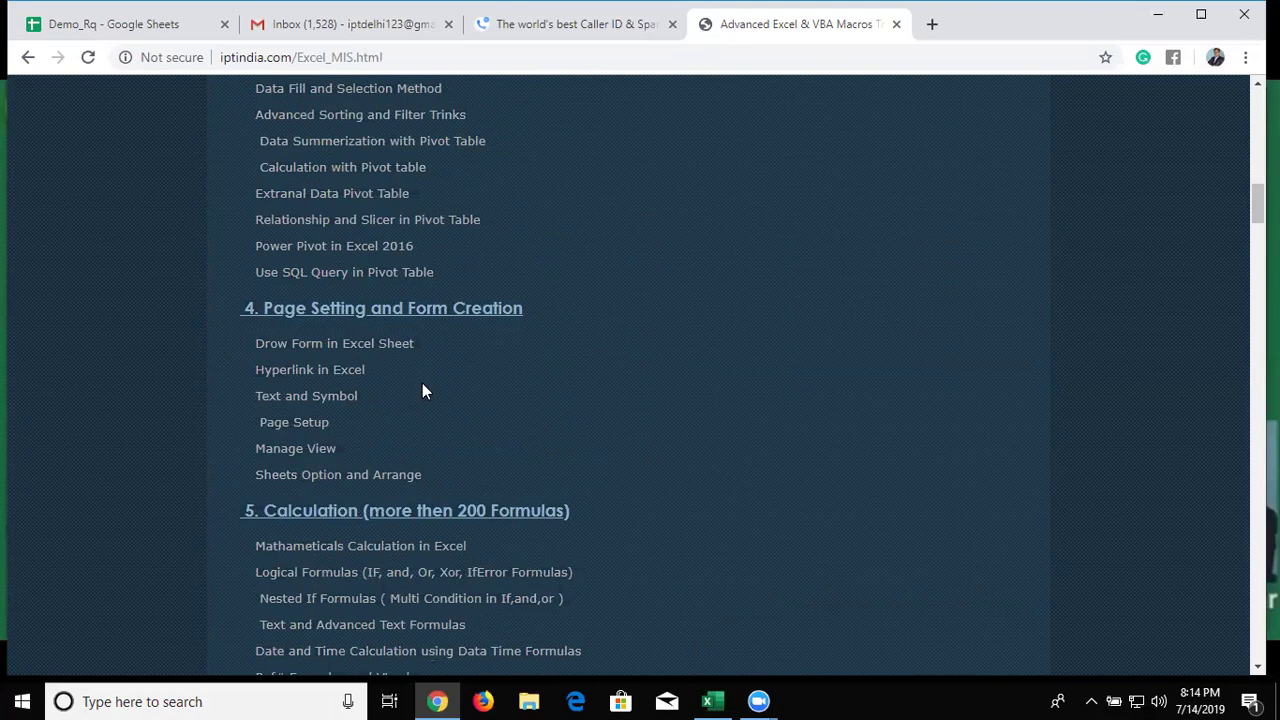
scroll(422, 385, down, 5)
scroll(422, 385, down, 3)
scroll(421, 385, down, 3)
scroll(420, 385, down, 3)
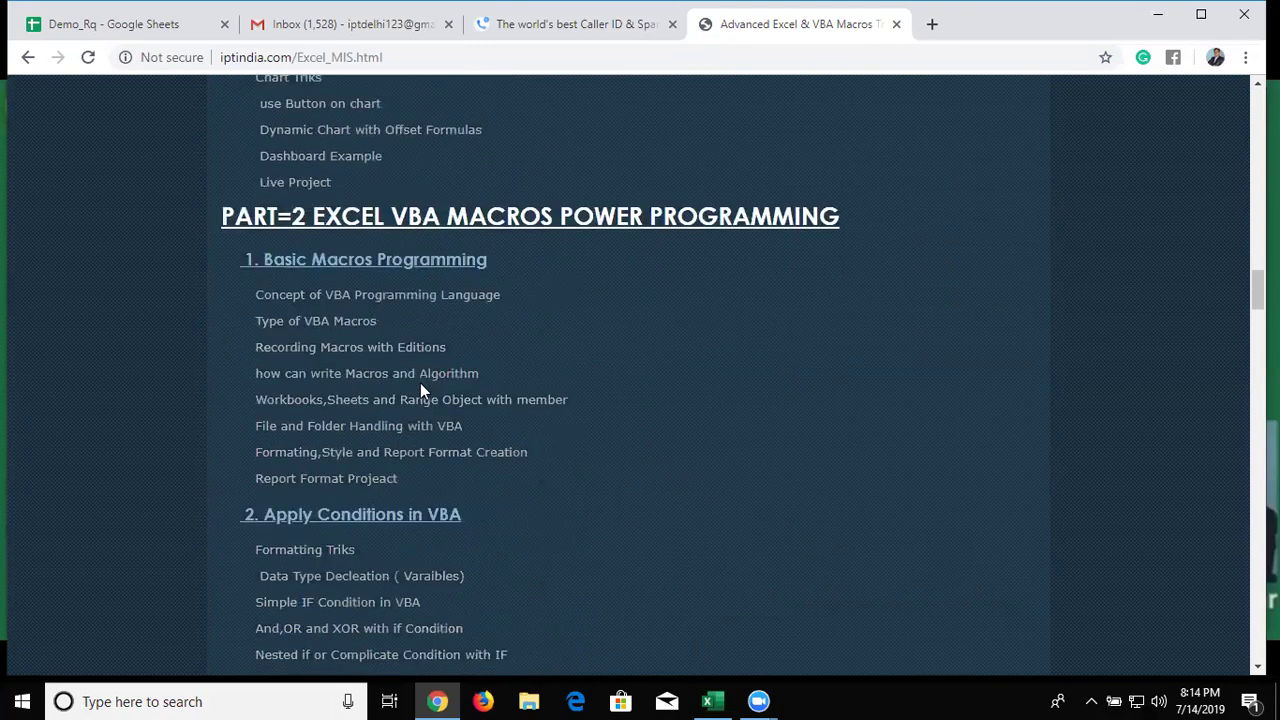
scroll(420, 383, down, 2)
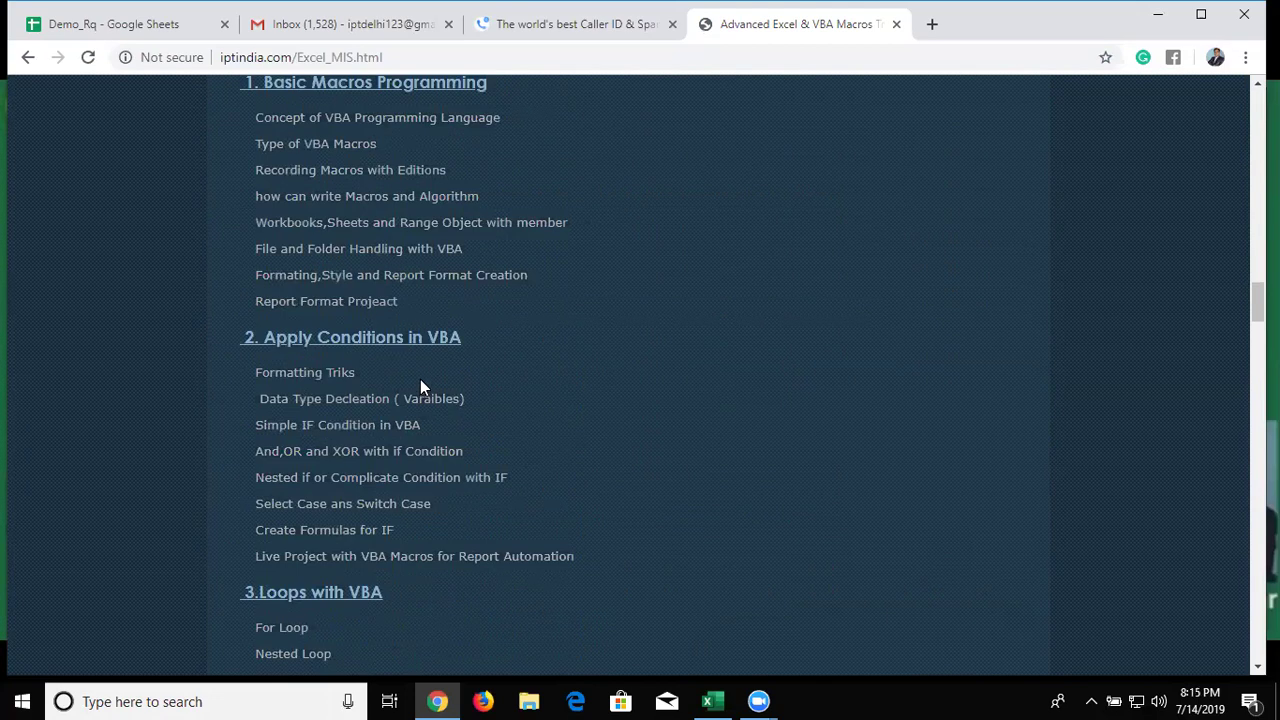
scroll(420, 380, down, 15)
scroll(420, 380, down, 3)
scroll(419, 381, down, 4)
scroll(422, 390, down, 3)
scroll(427, 405, down, 2)
scroll(432, 402, down, 3)
scroll(435, 400, down, 2)
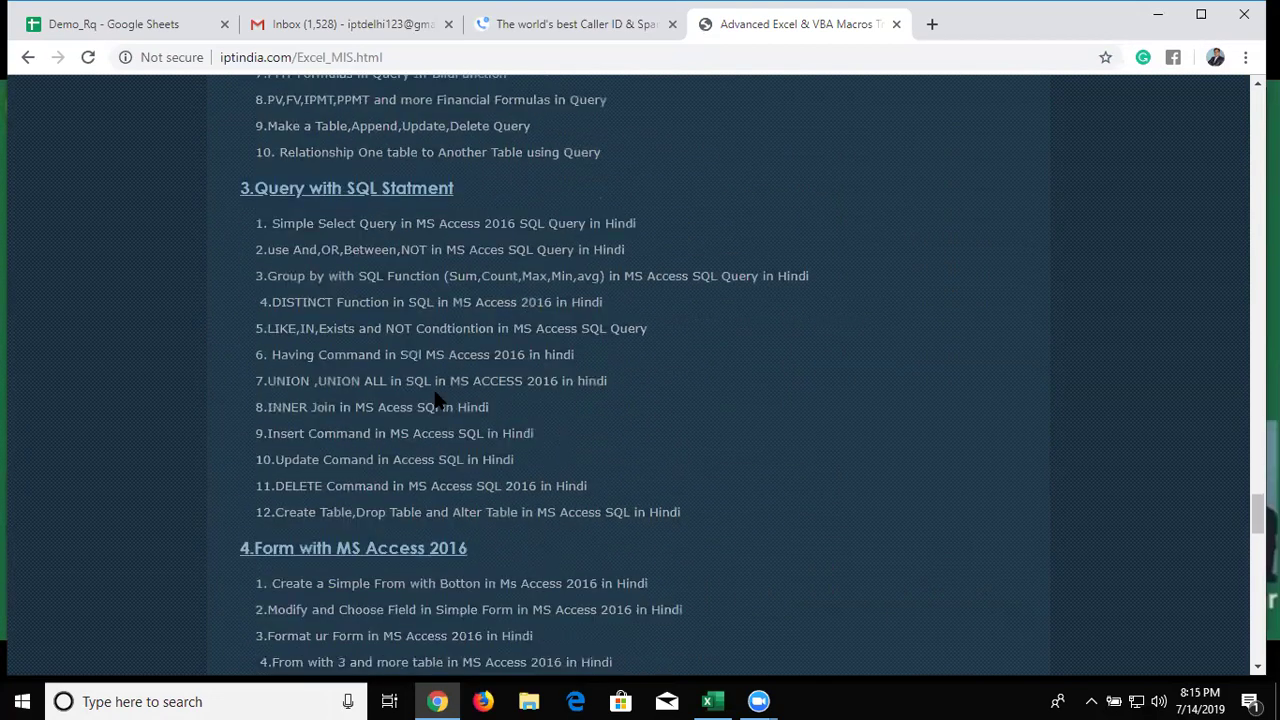
scroll(436, 393, down, 2)
key(super+d)
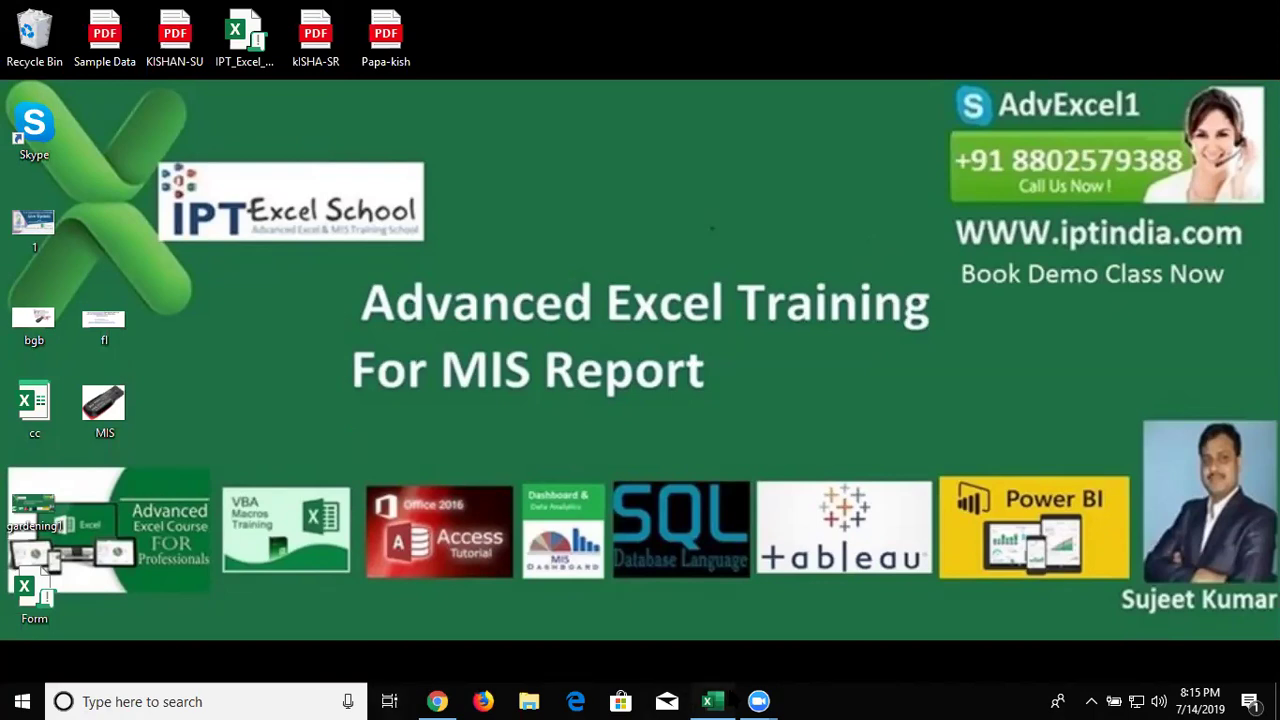
Step: Restore the eir_April2019 Excel window from the taskbar
click(722, 688)
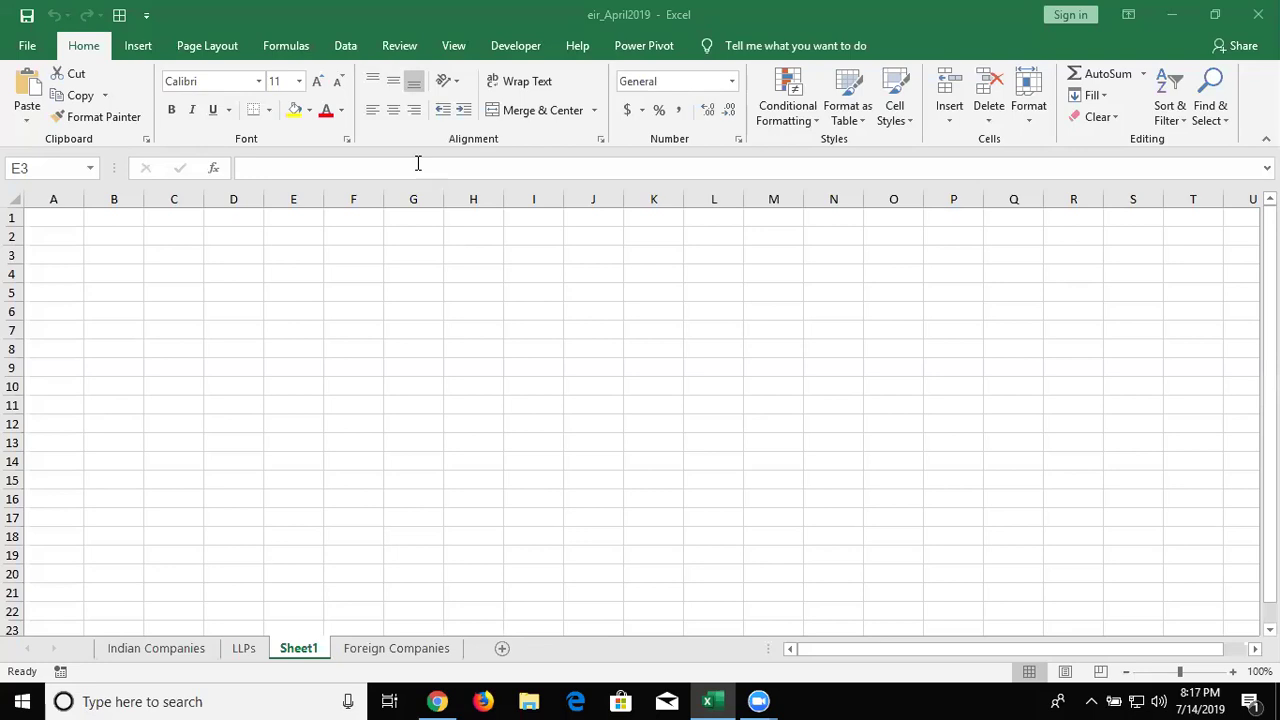
Step: Hide Excel with Win+D to show the training wallpaper desktop
key(super+d)
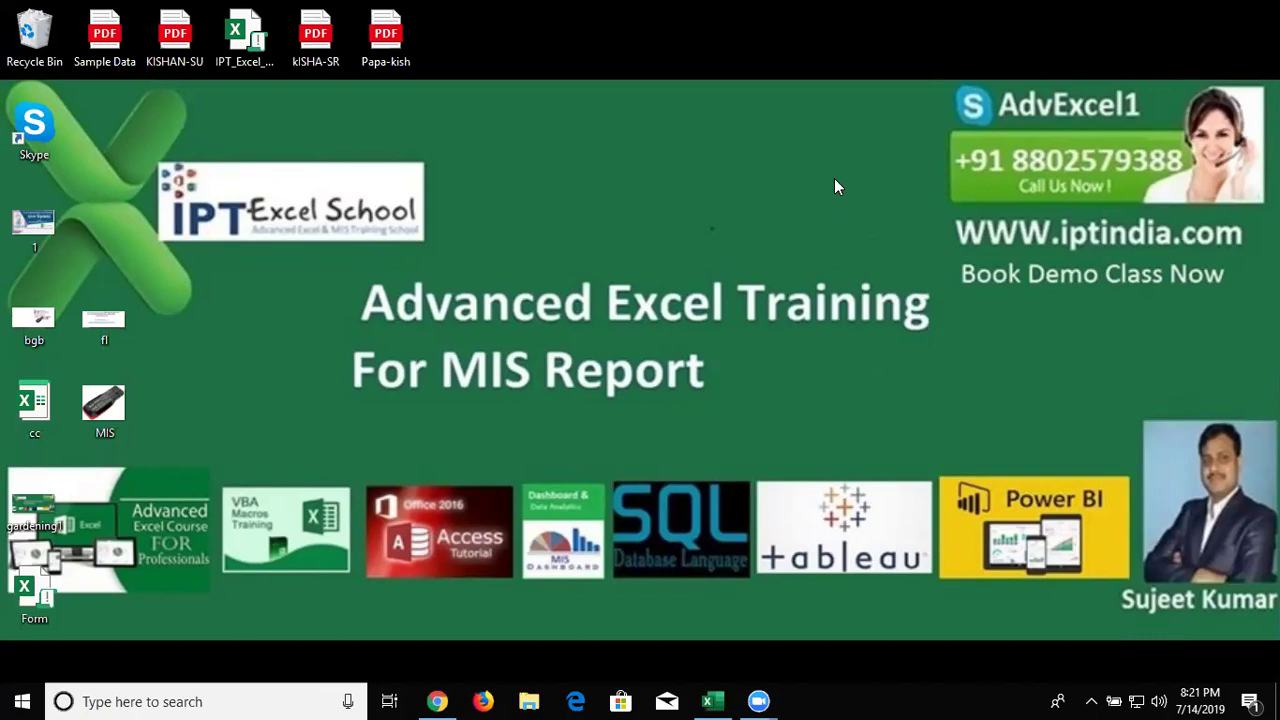
Step: Restore the eir_April2019 workbook and move to cell B2 on the empty Sheet1
click(711, 701)
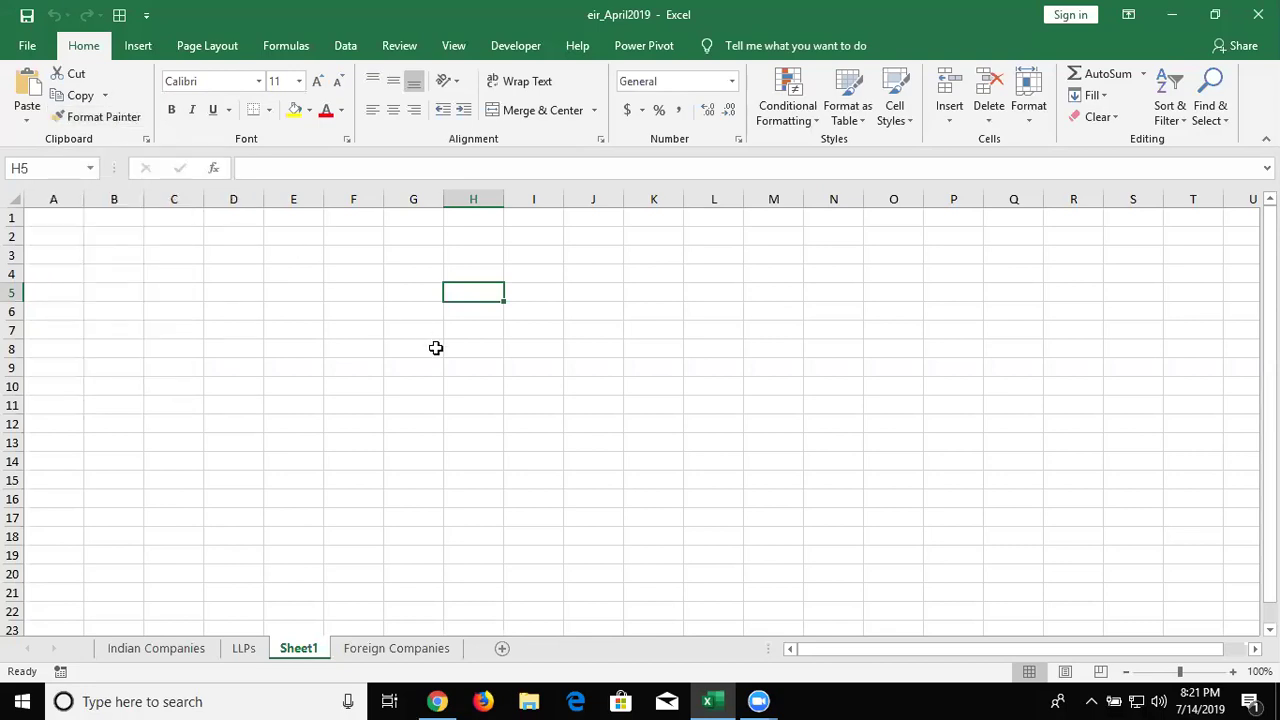
click(398, 275)
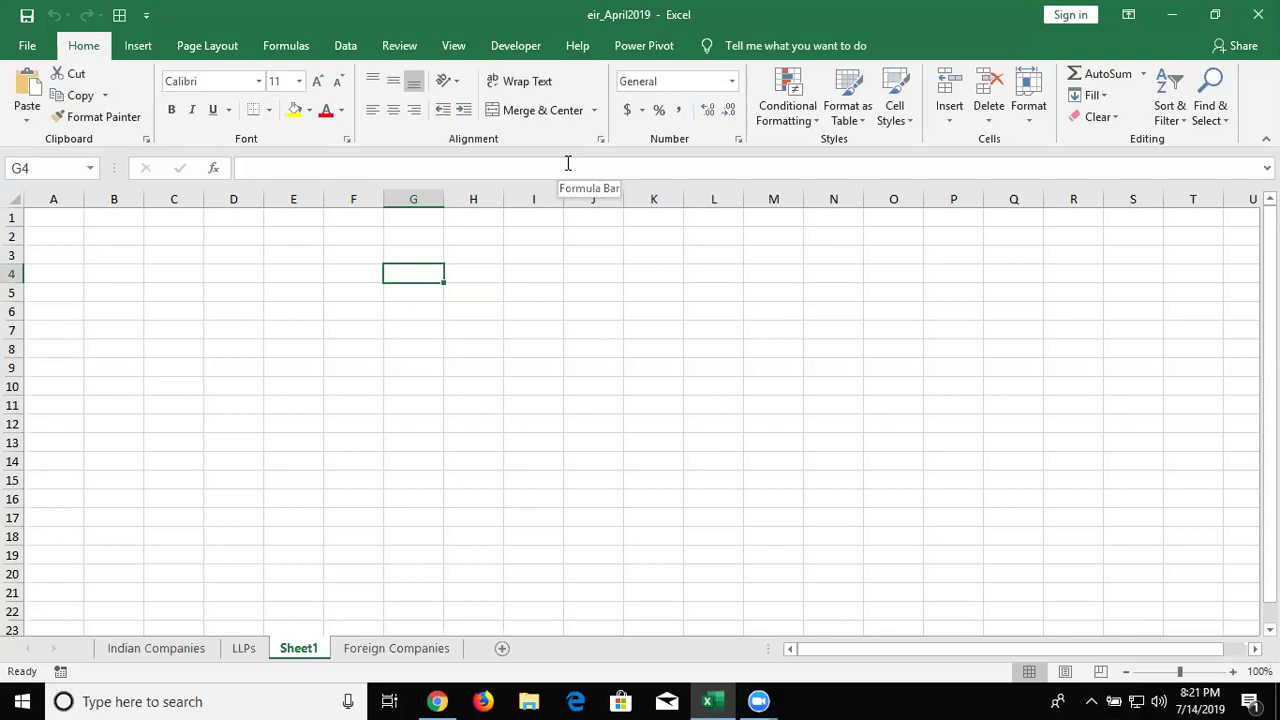
key(ctrl+Home)
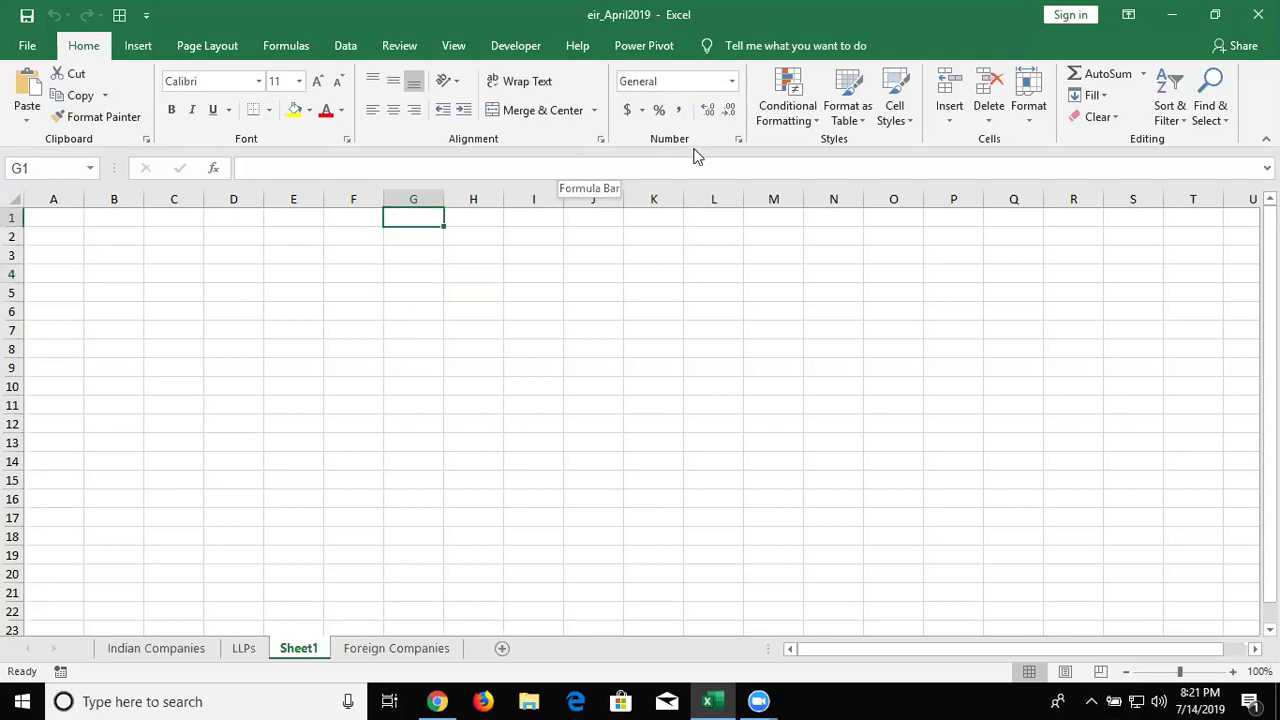
key(Down)
key(Right)
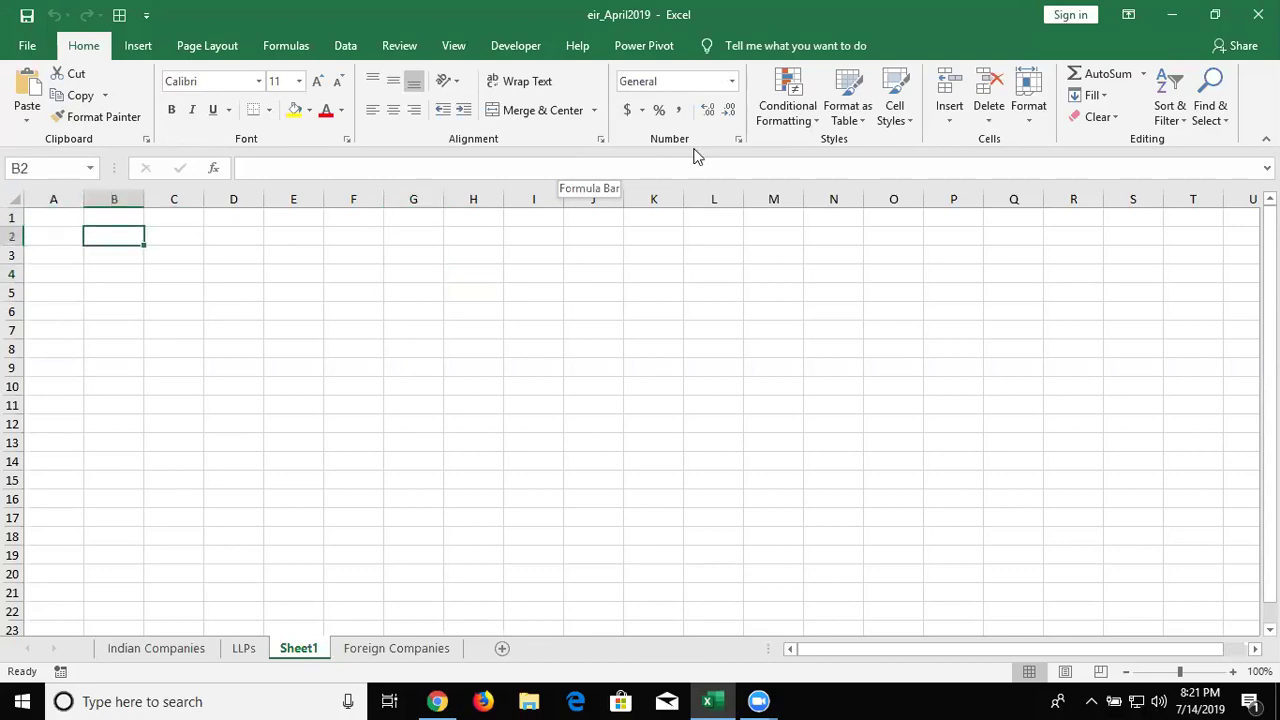
Step: Enter 20 in B2 and 30 in C2
text(20)
key(Tab)
text(30)
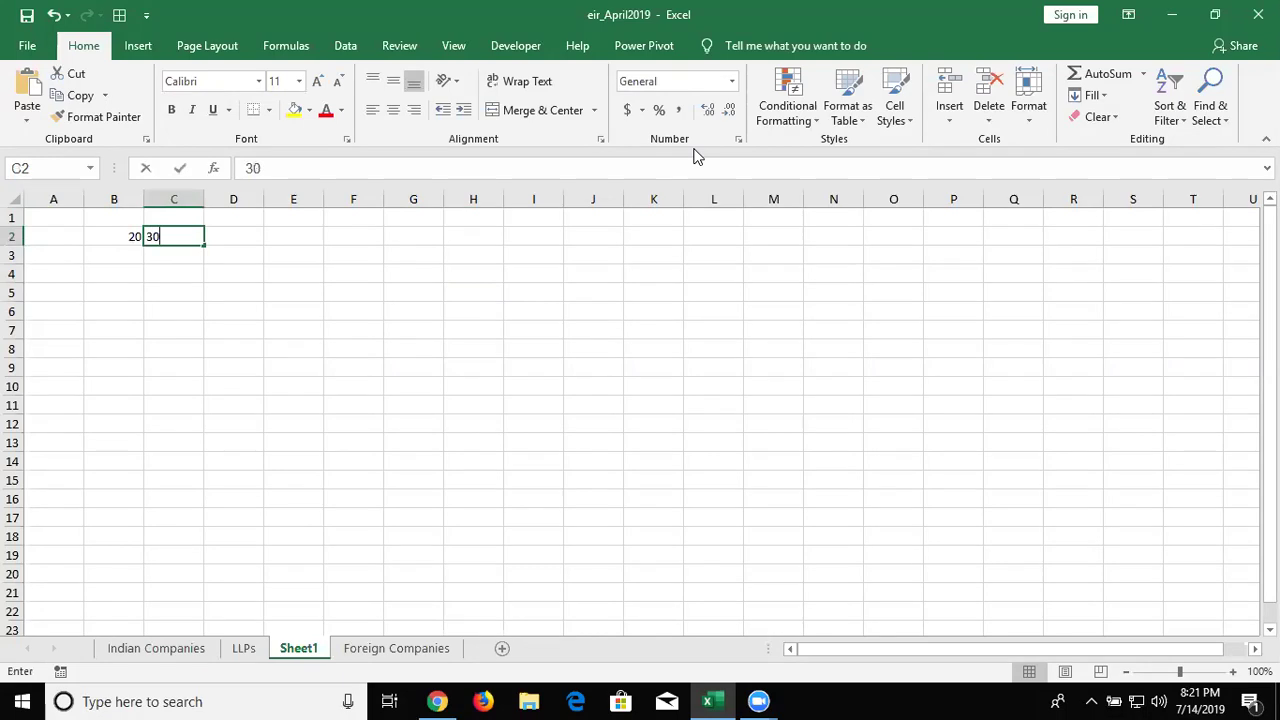
key(Tab)
Step: Copy B2 and Paste Special with the Add operation onto C2 to make 50
key(Left)
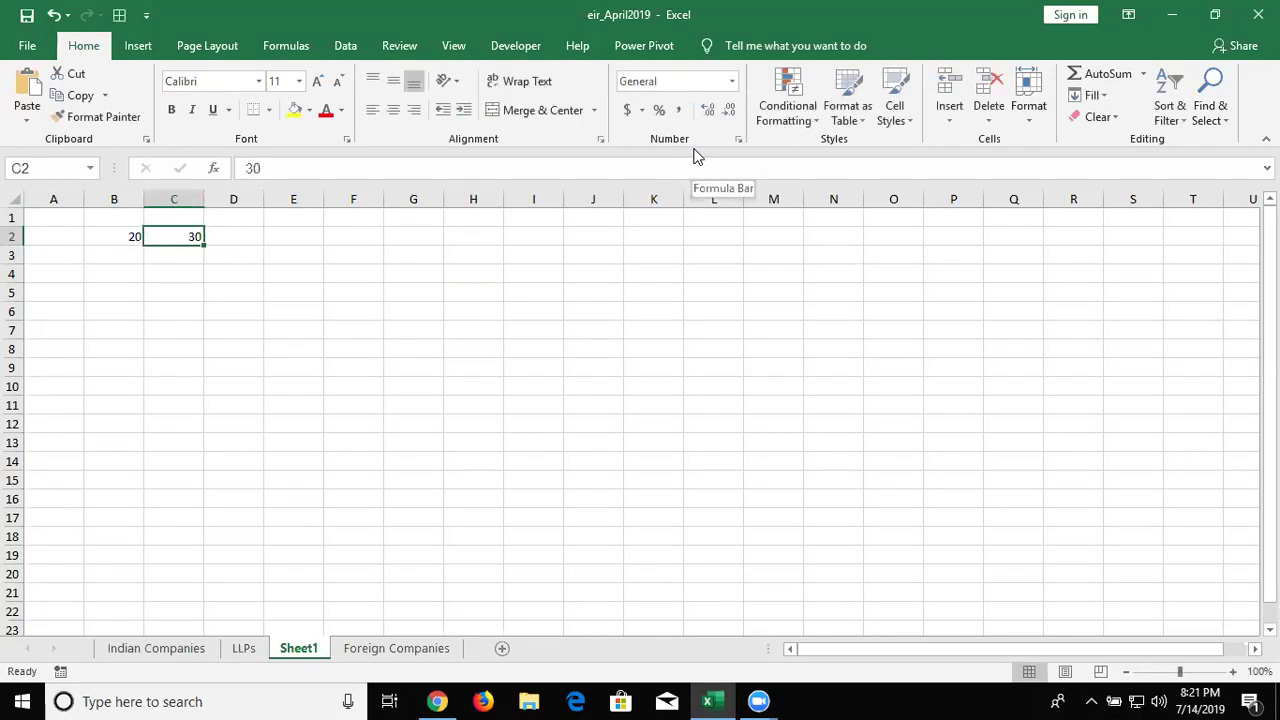
key(Left)
key(ctrl+c)
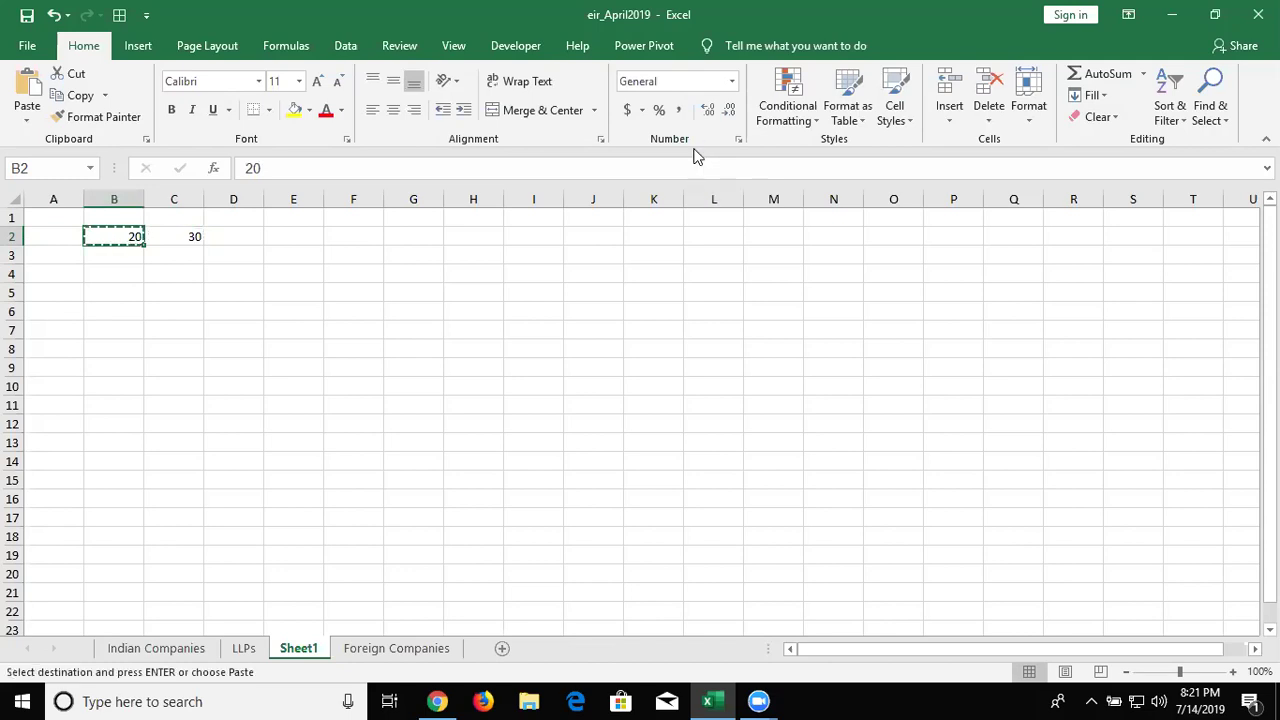
key(Right)
key(ctrl+v)
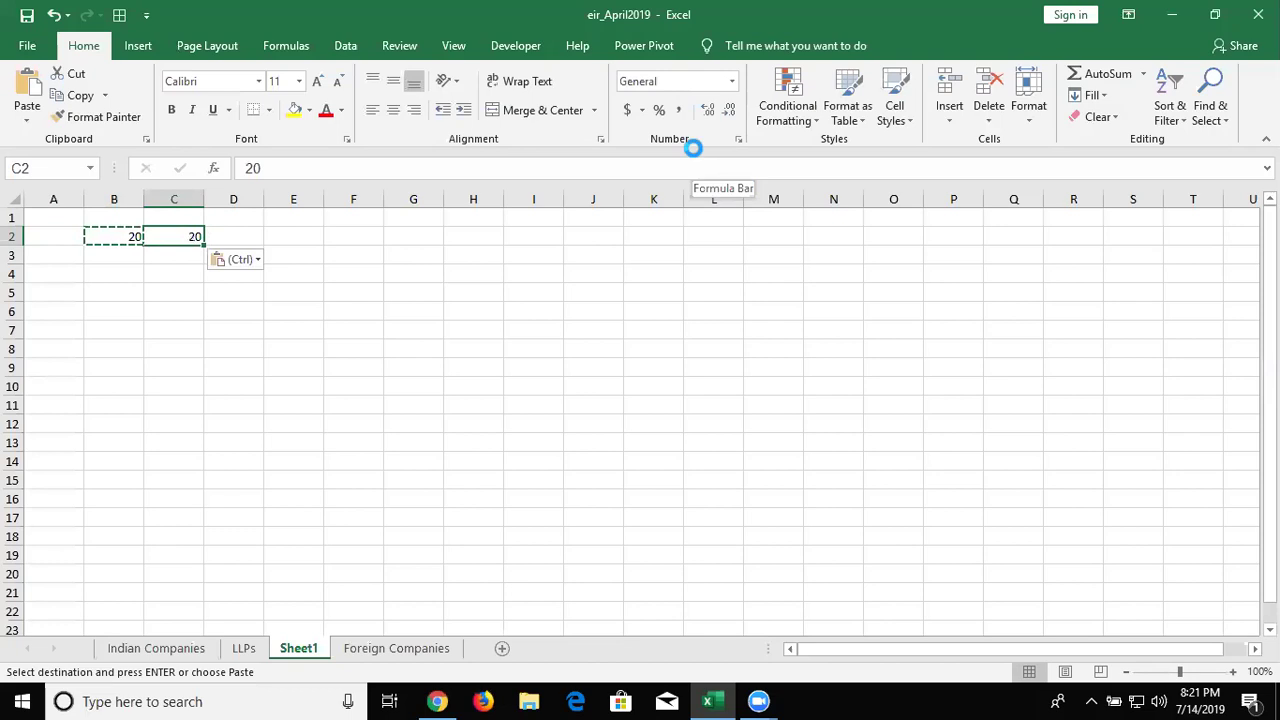
key(ctrl+z)
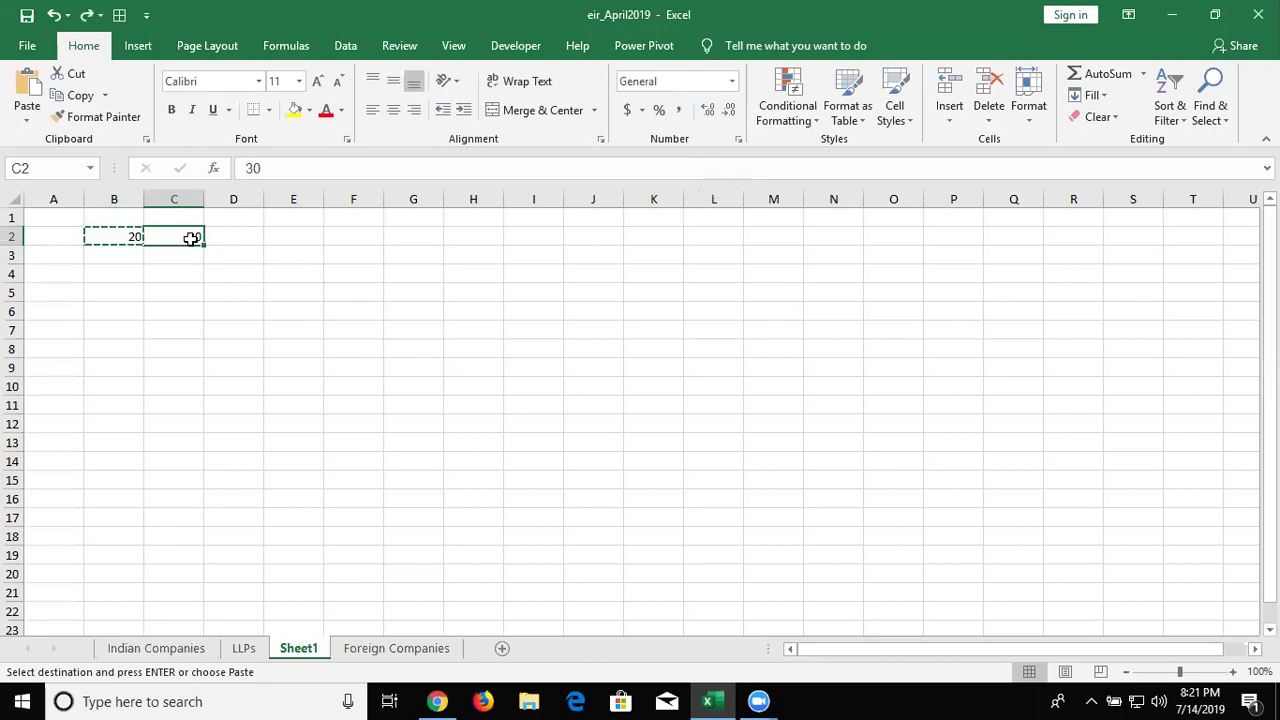
right_click(190, 245)
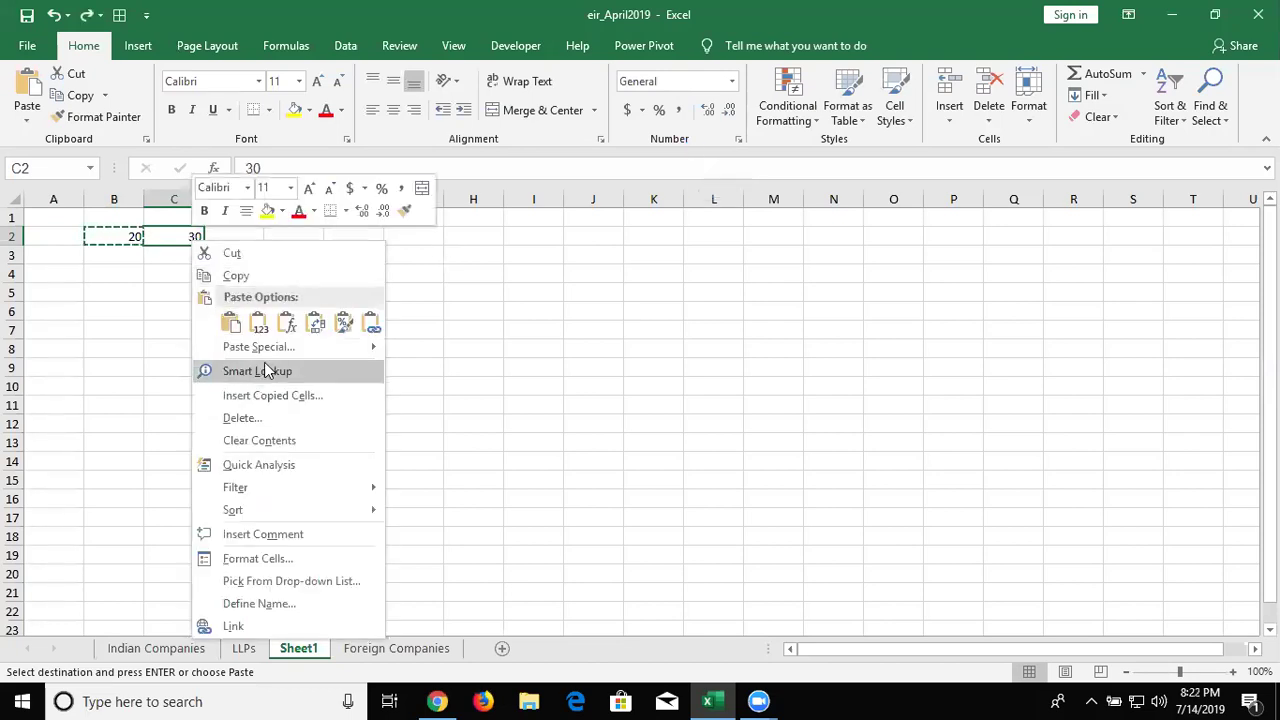
click(266, 347)
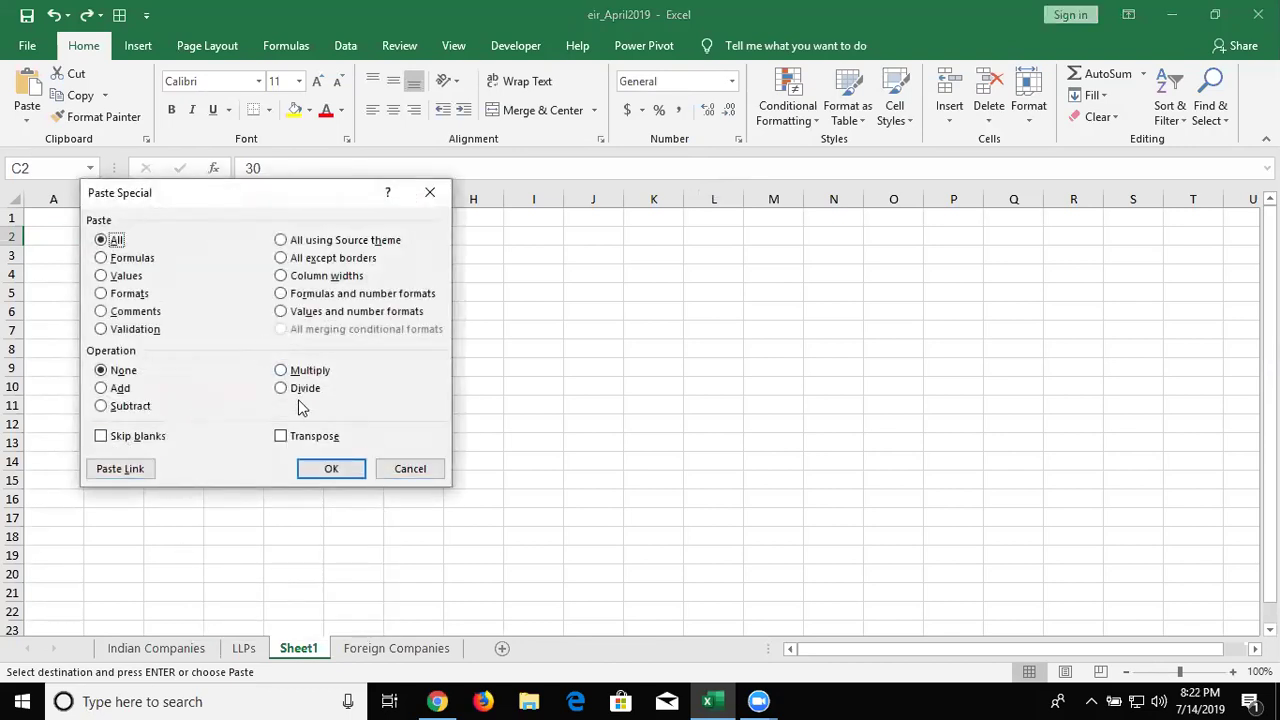
click(117, 392)
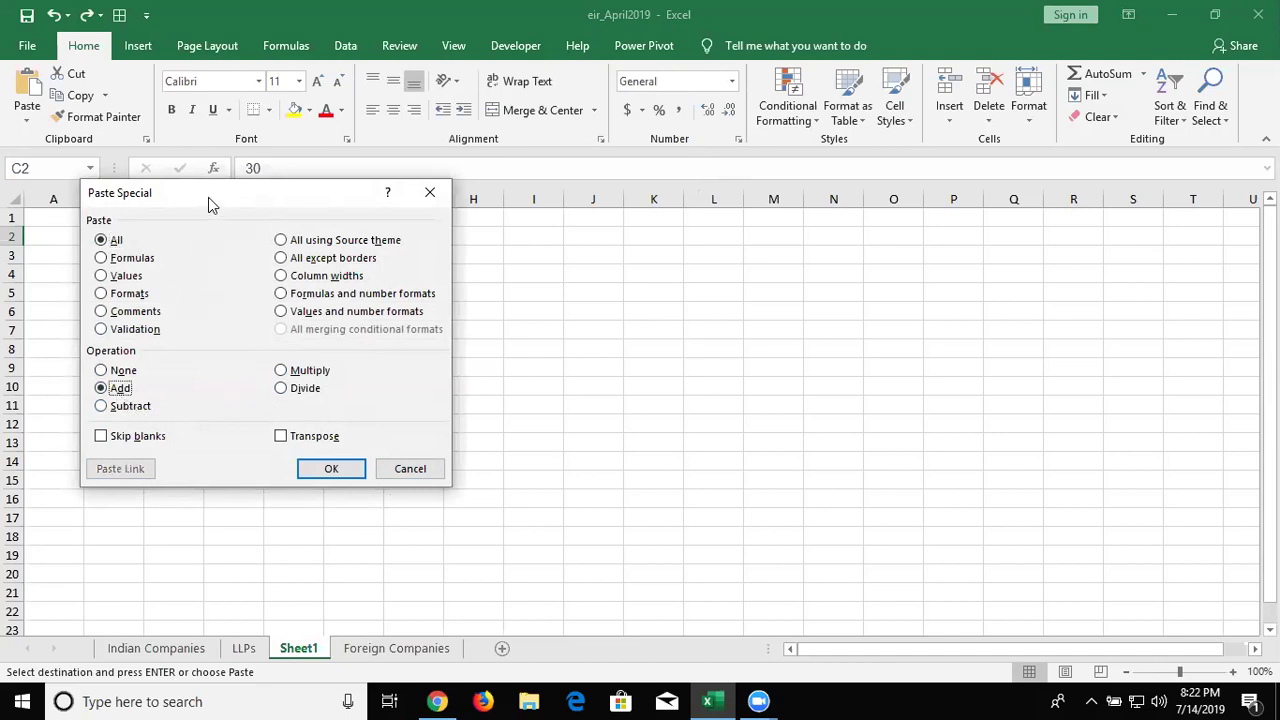
drag(218, 203, 646, 210)
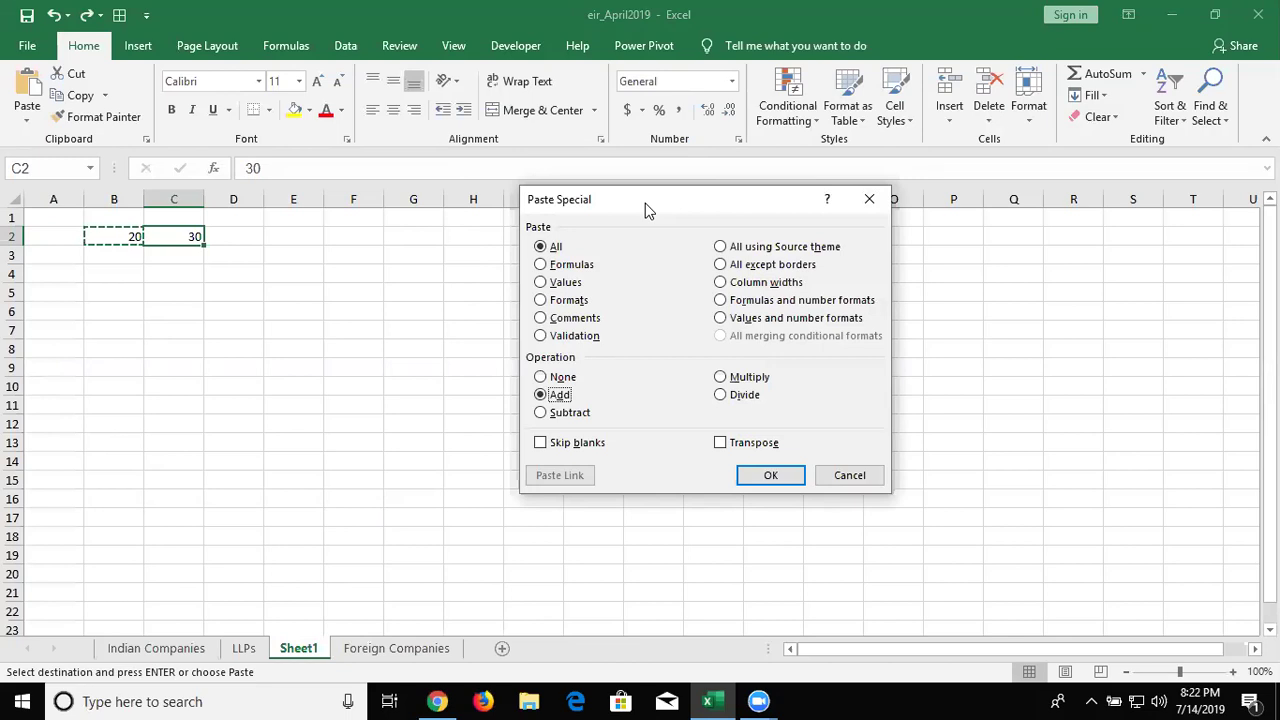
click(769, 481)
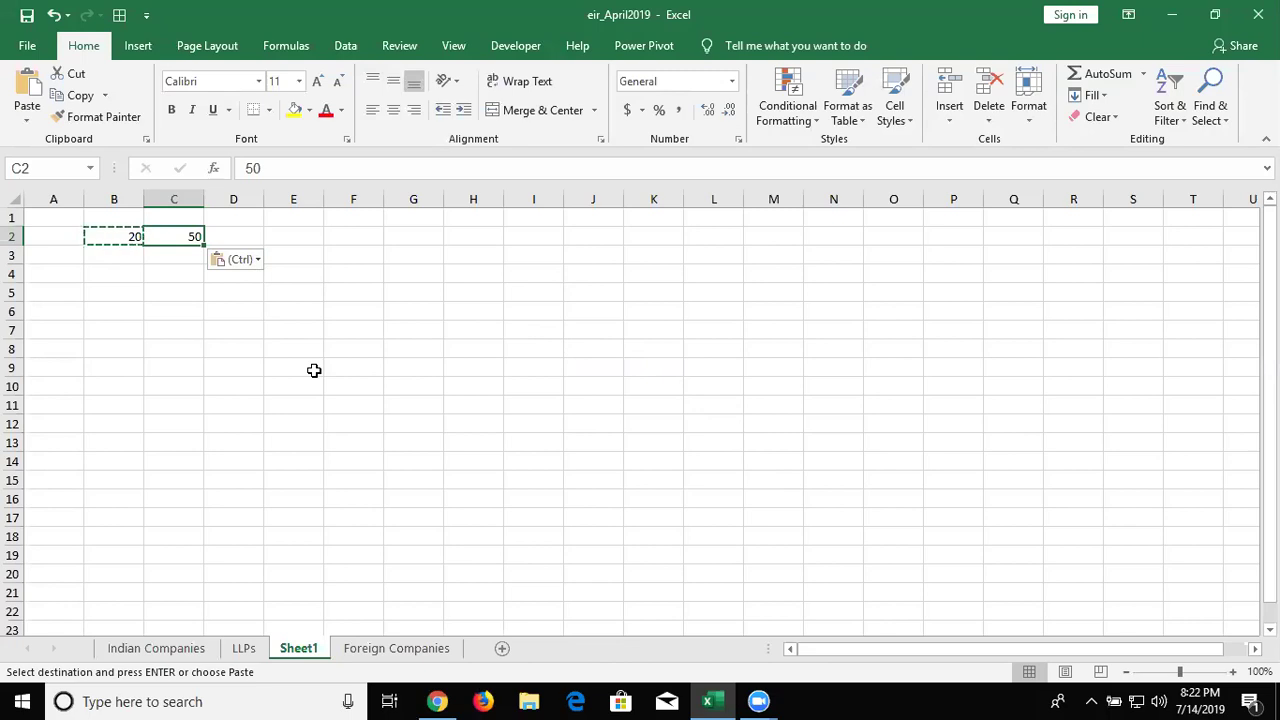
key(Escape)
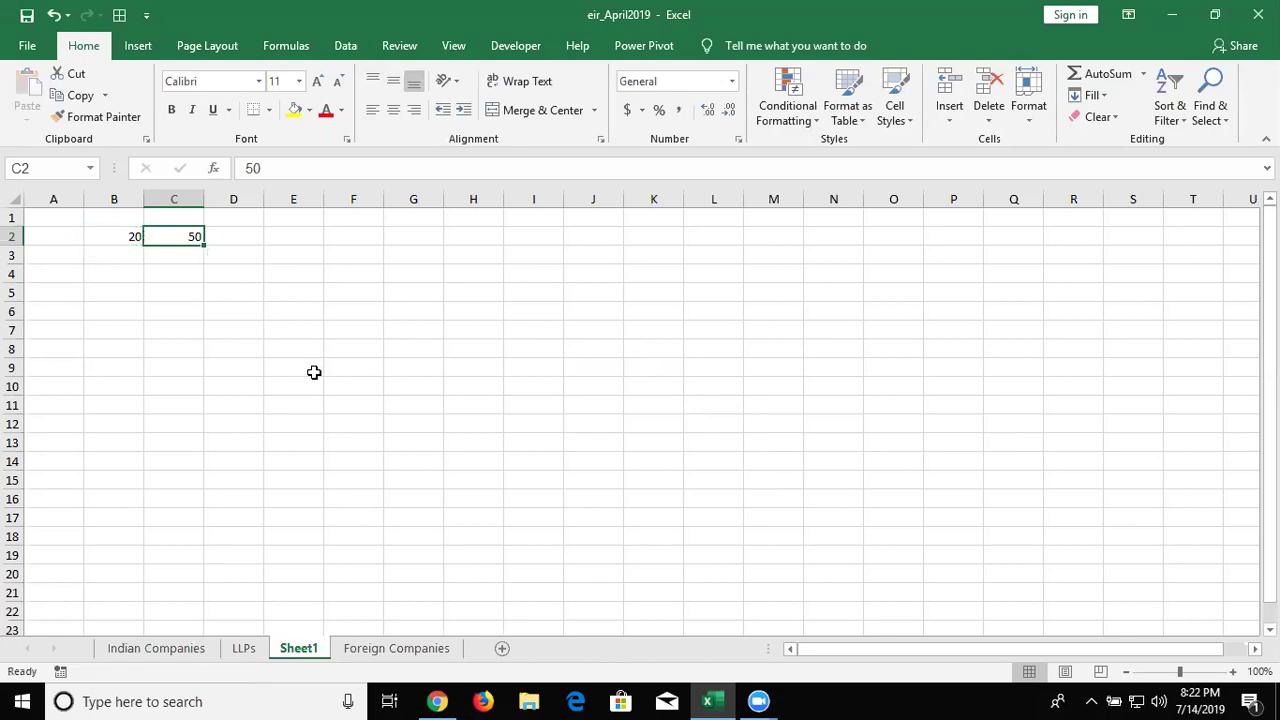
key(Left)
key(shift+Right)
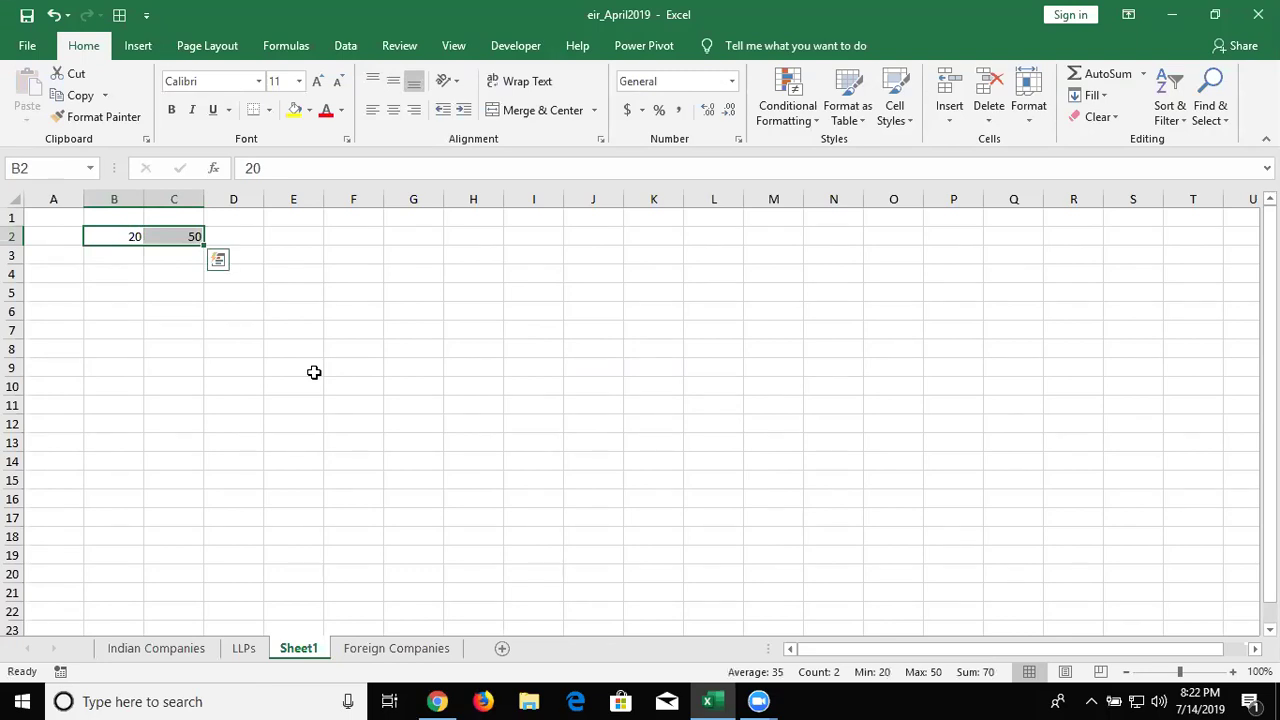
key(Delete)
key(Left)
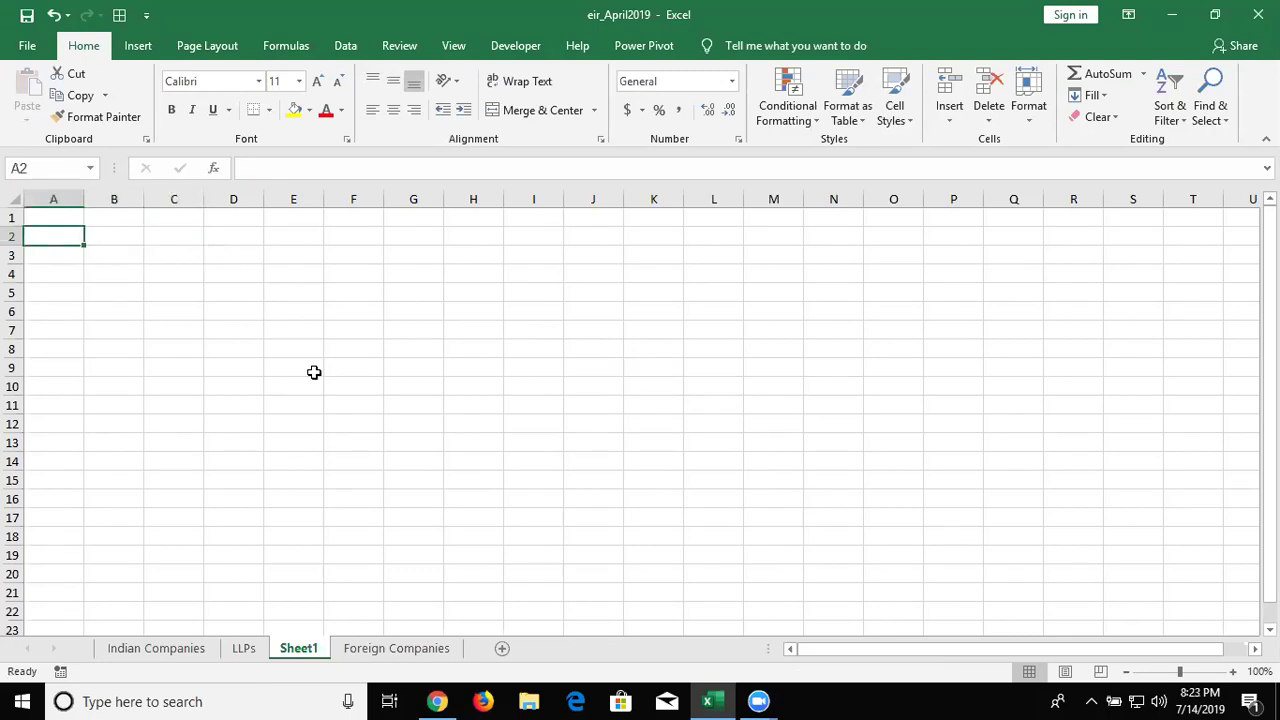
key(Up)
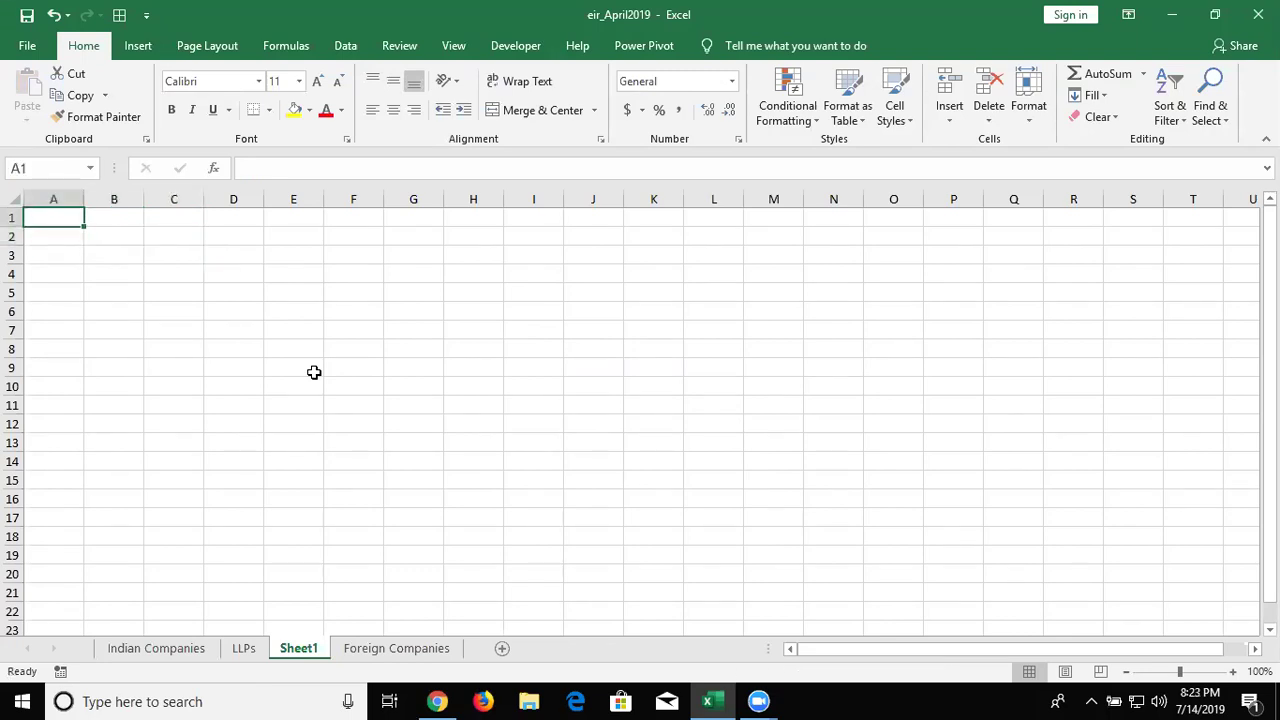
key(Down)
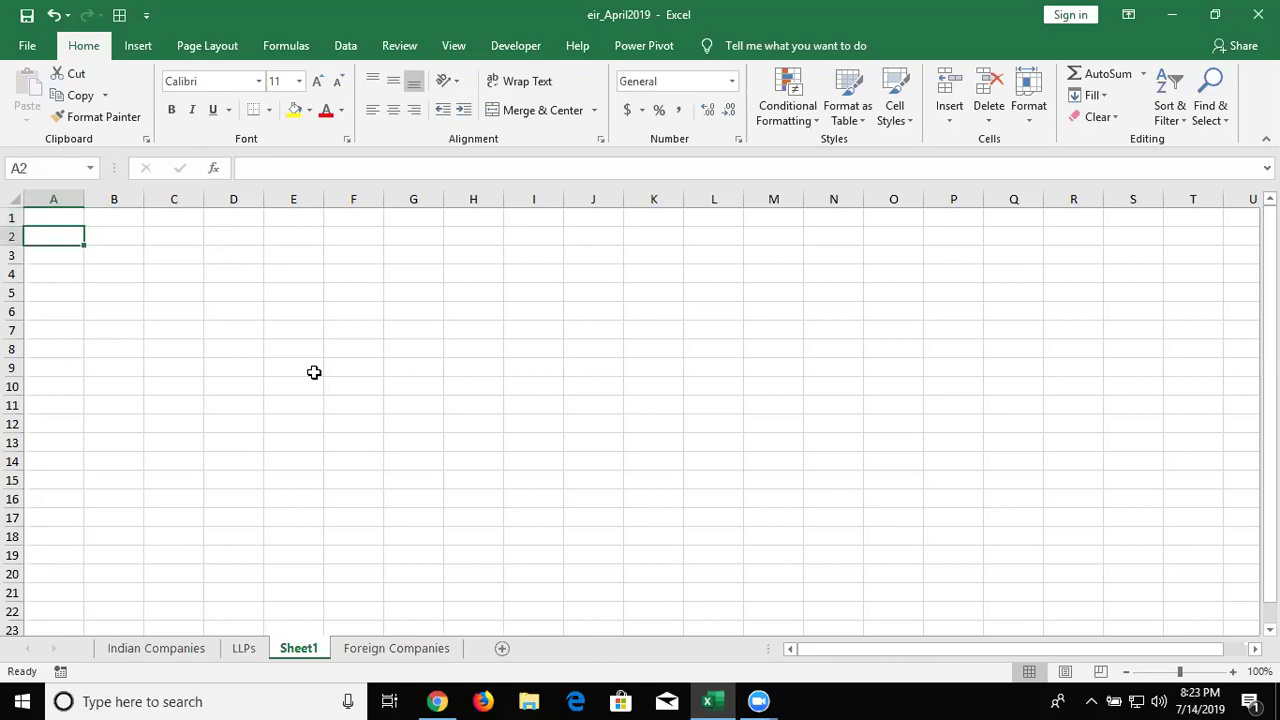
key(Up)
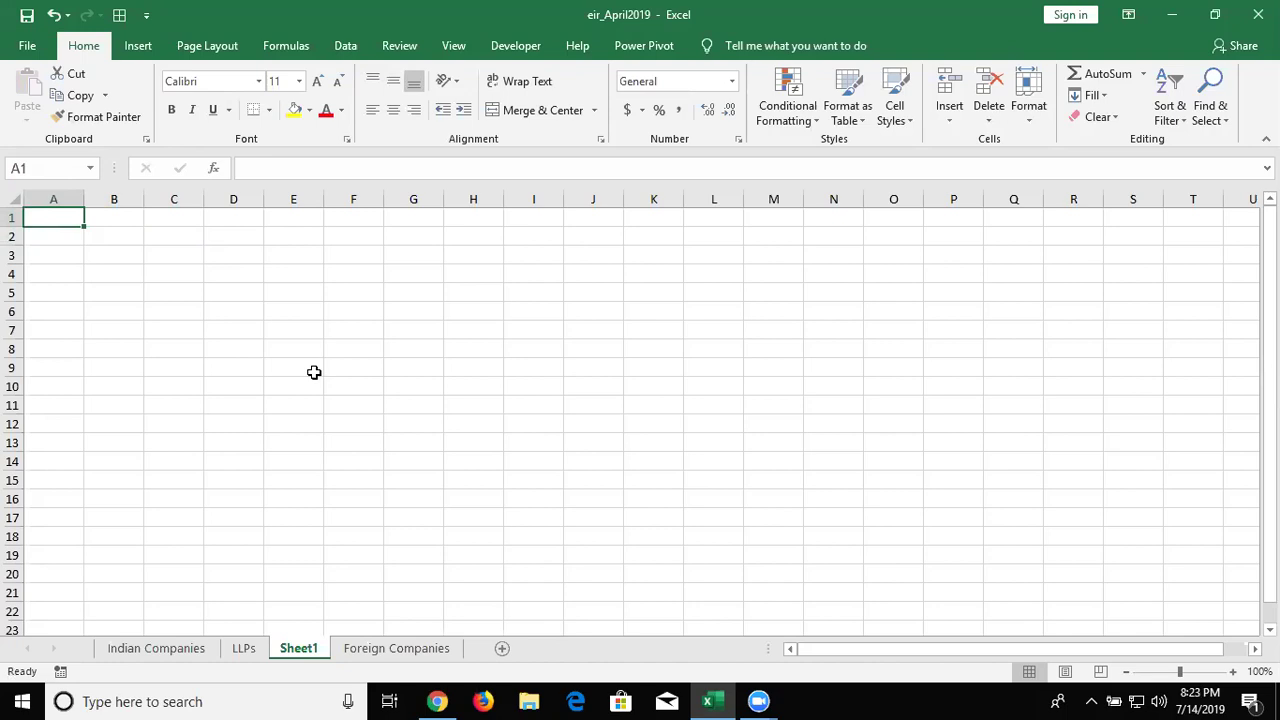
key(Down)
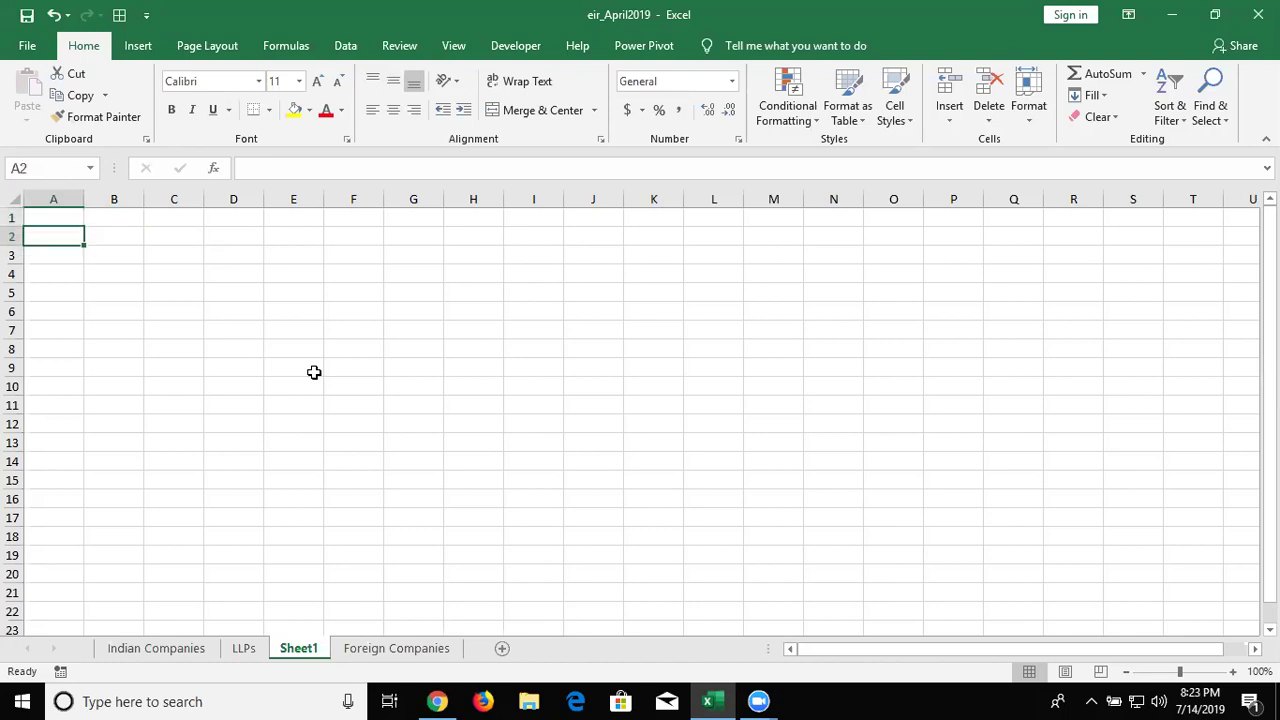
text(20%)
key(Return)
key(Up)
key(Right)
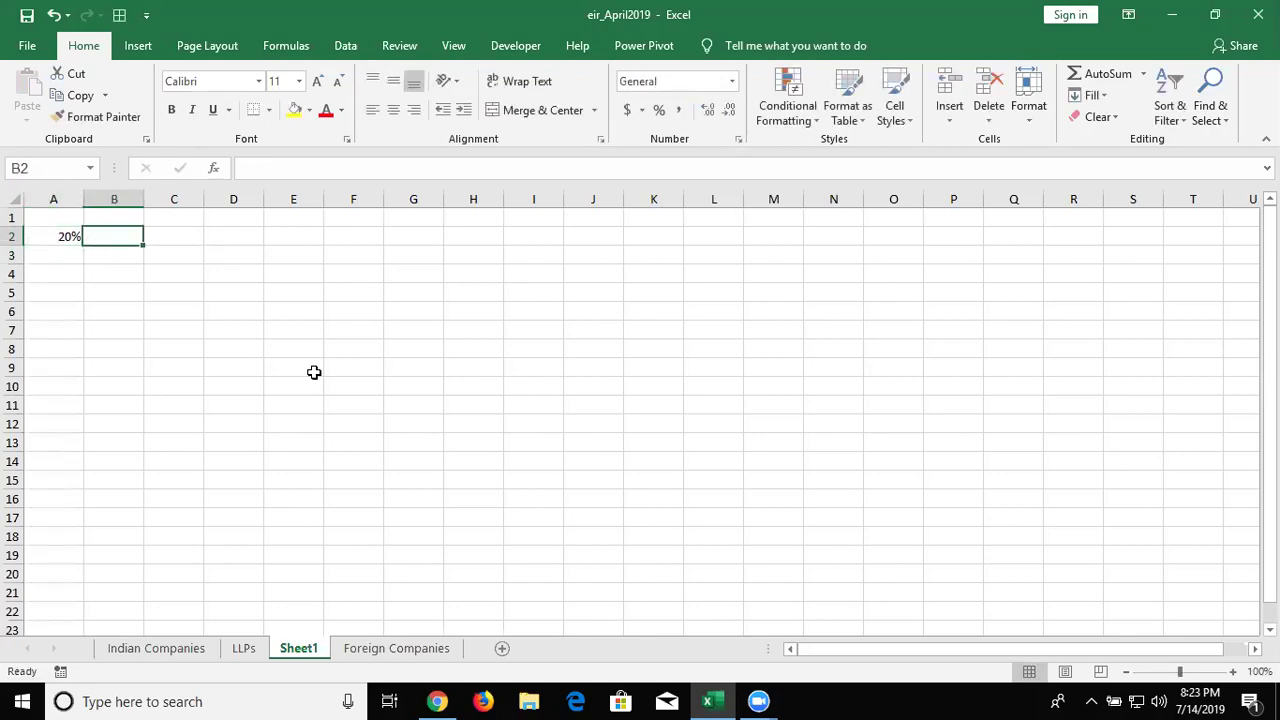
text(20)
key(ctrl+Return)
click(660, 112)
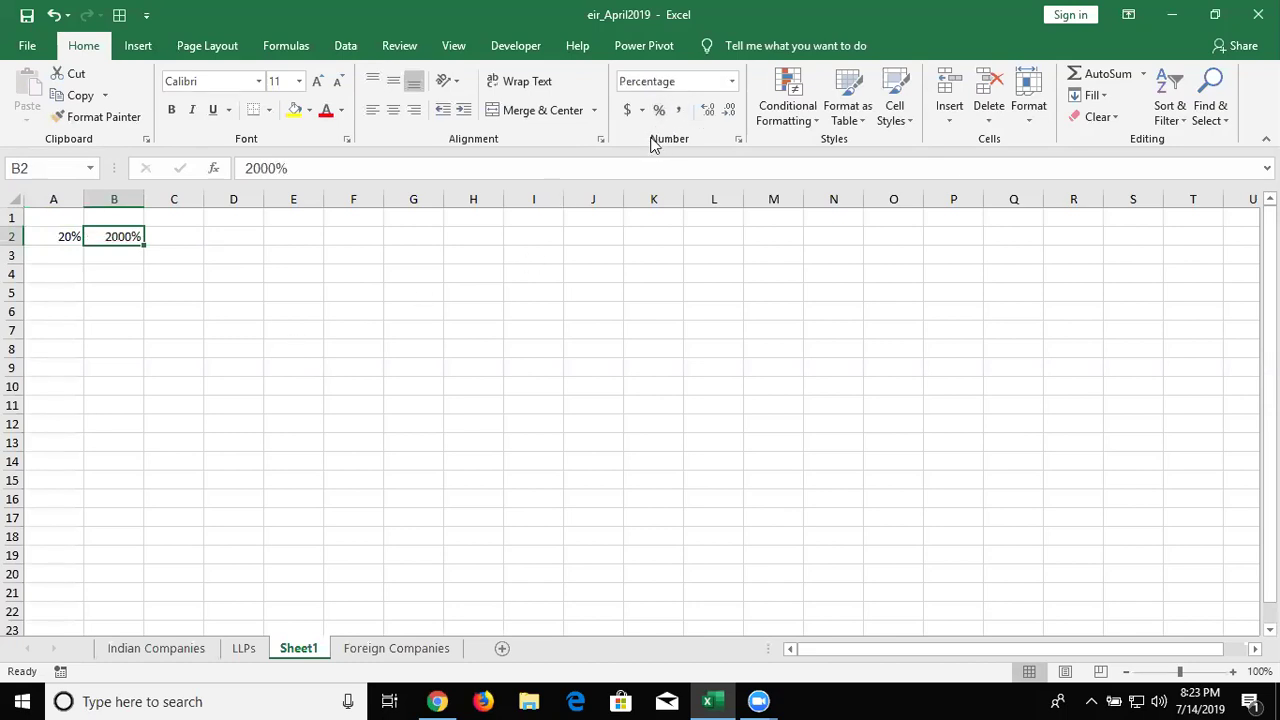
key(Right)
text(0.20)
key(Return)
key(Up)
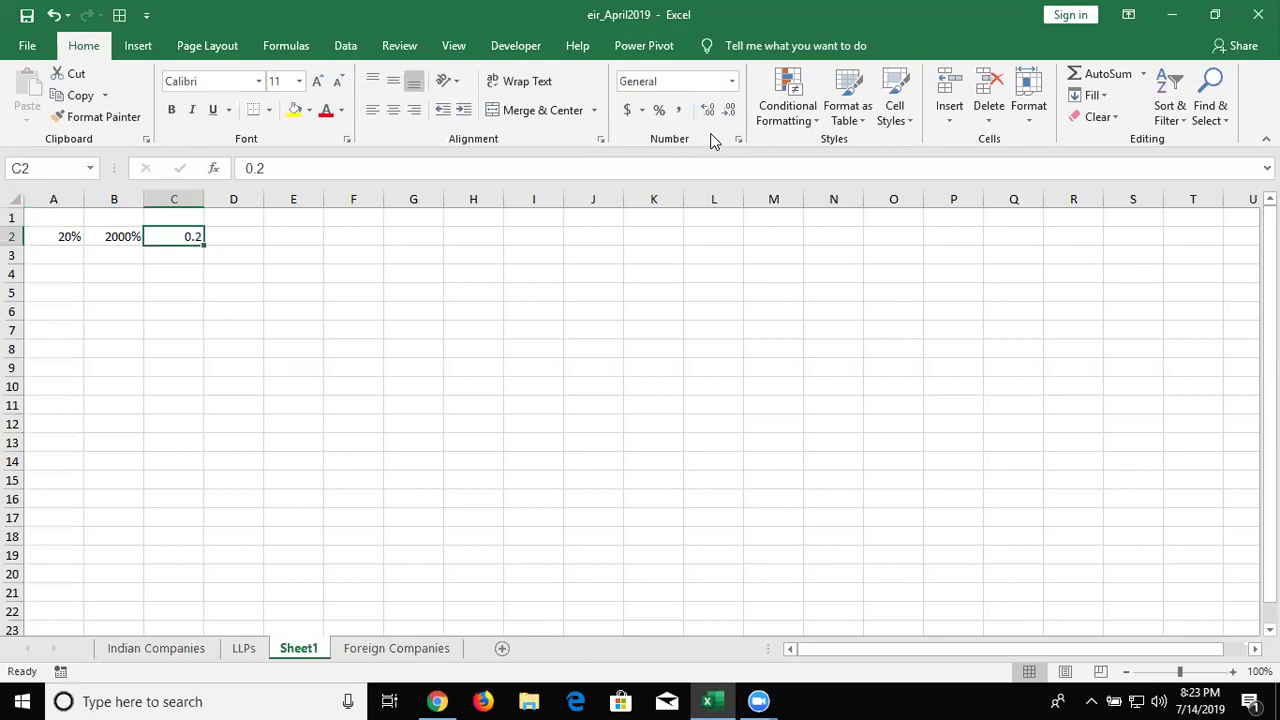
click(660, 111)
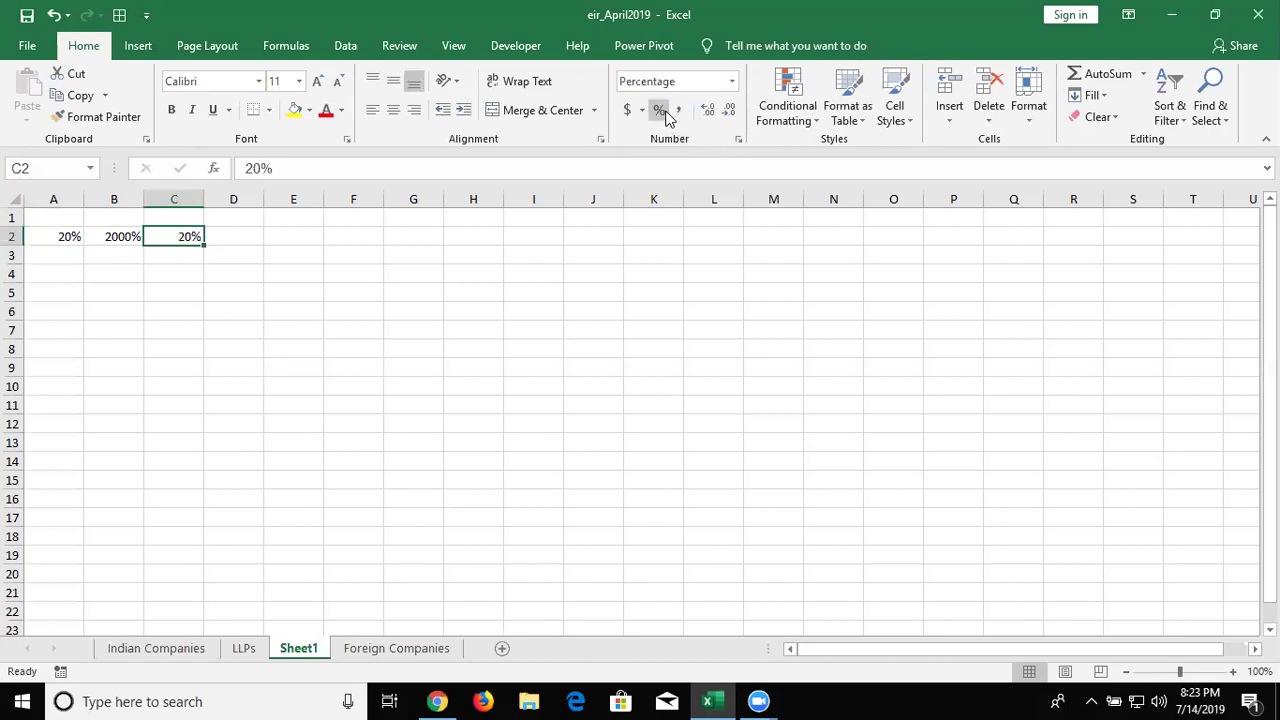
key(shift+space)
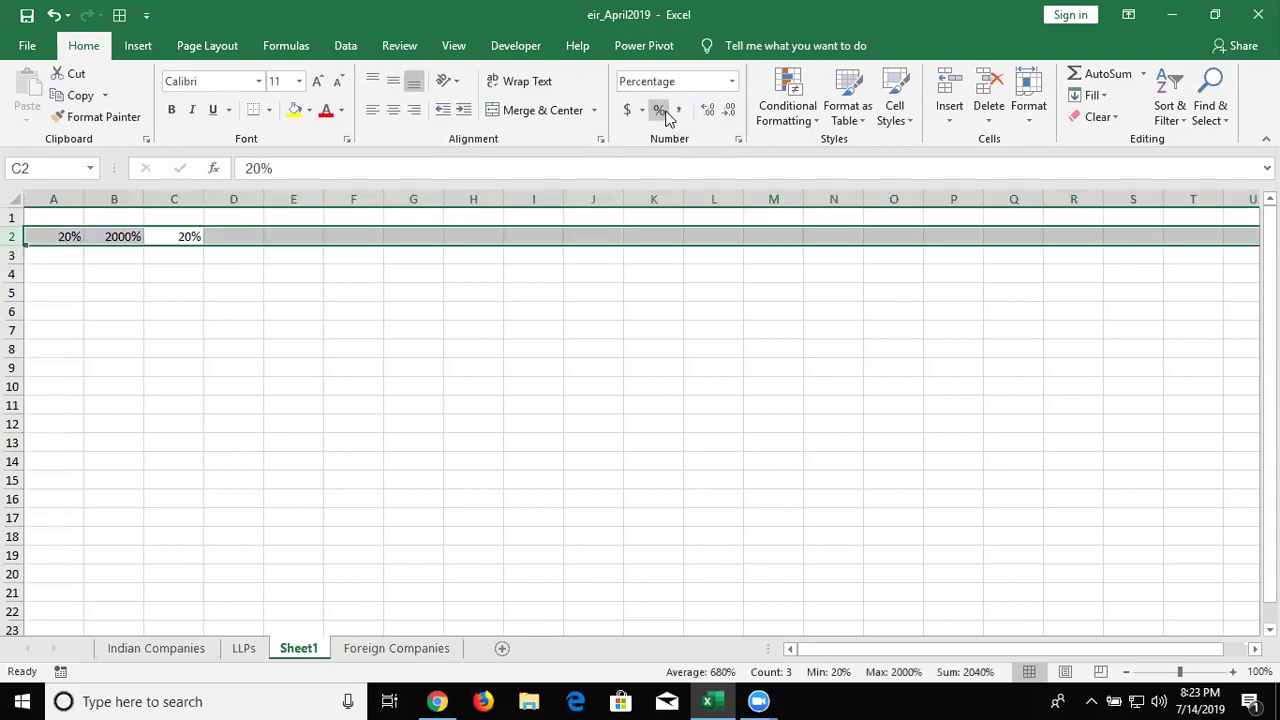
key(ctrl+minus)
key(Up)
key(Left)
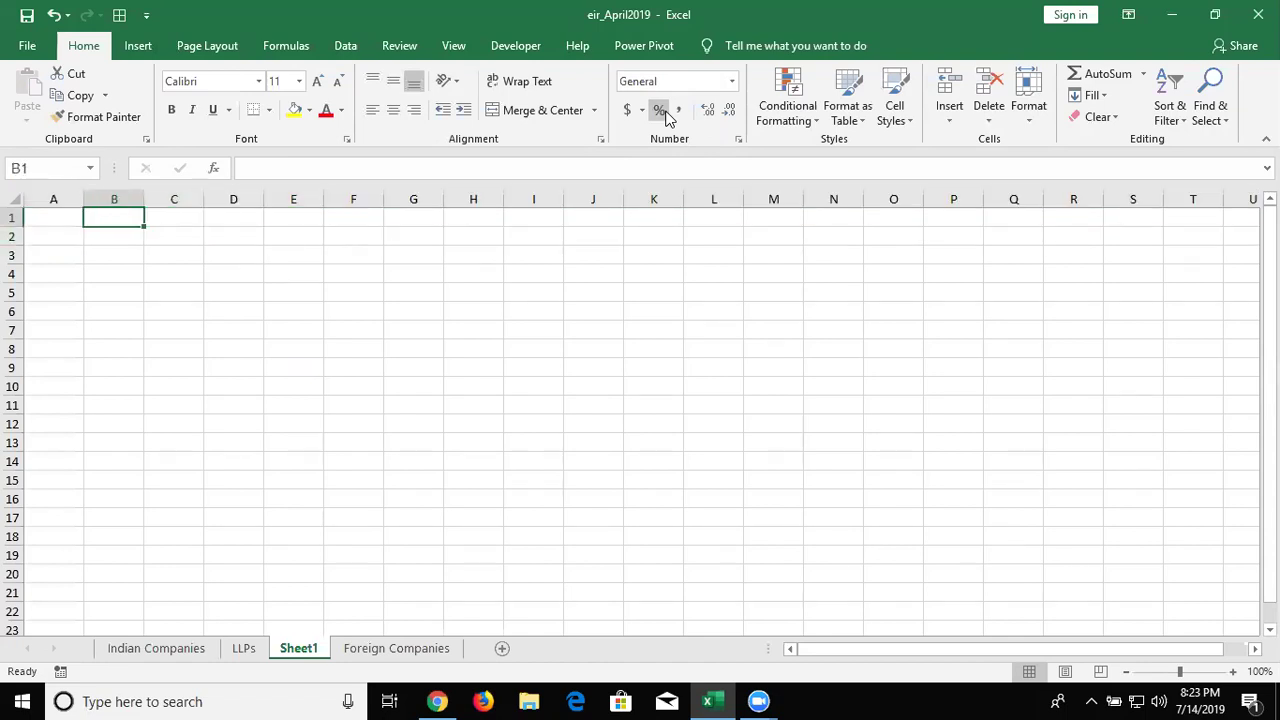
key(Left)
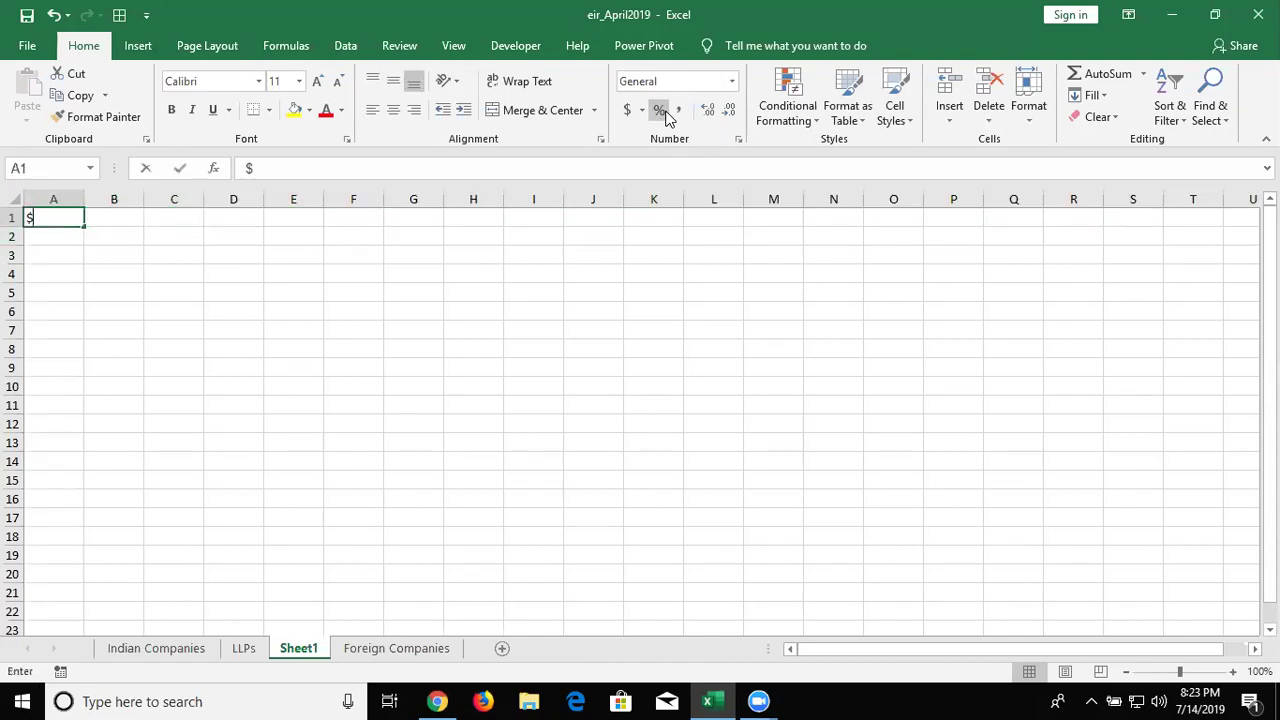
Step: Put a % label in A1 and enter =RANDBETWEEN(10,90) in A2
text(%)
key(Return)
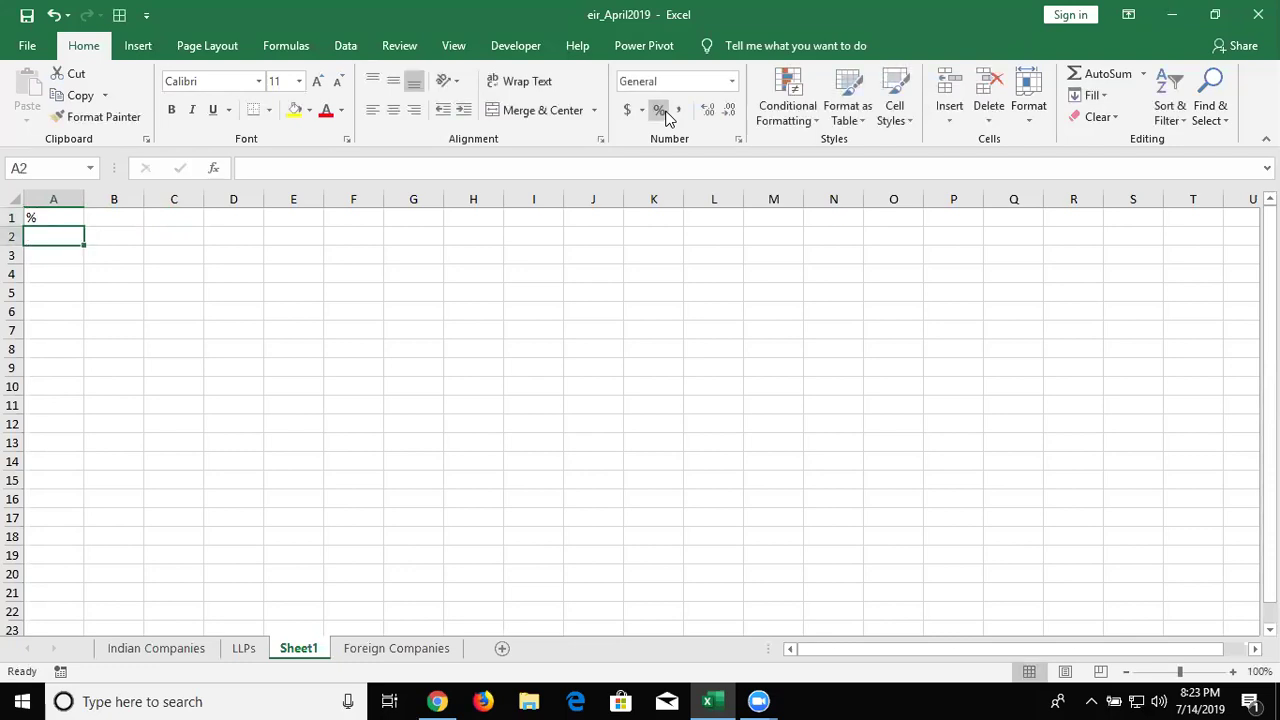
text(=ra)
key(Down)
key(Down)
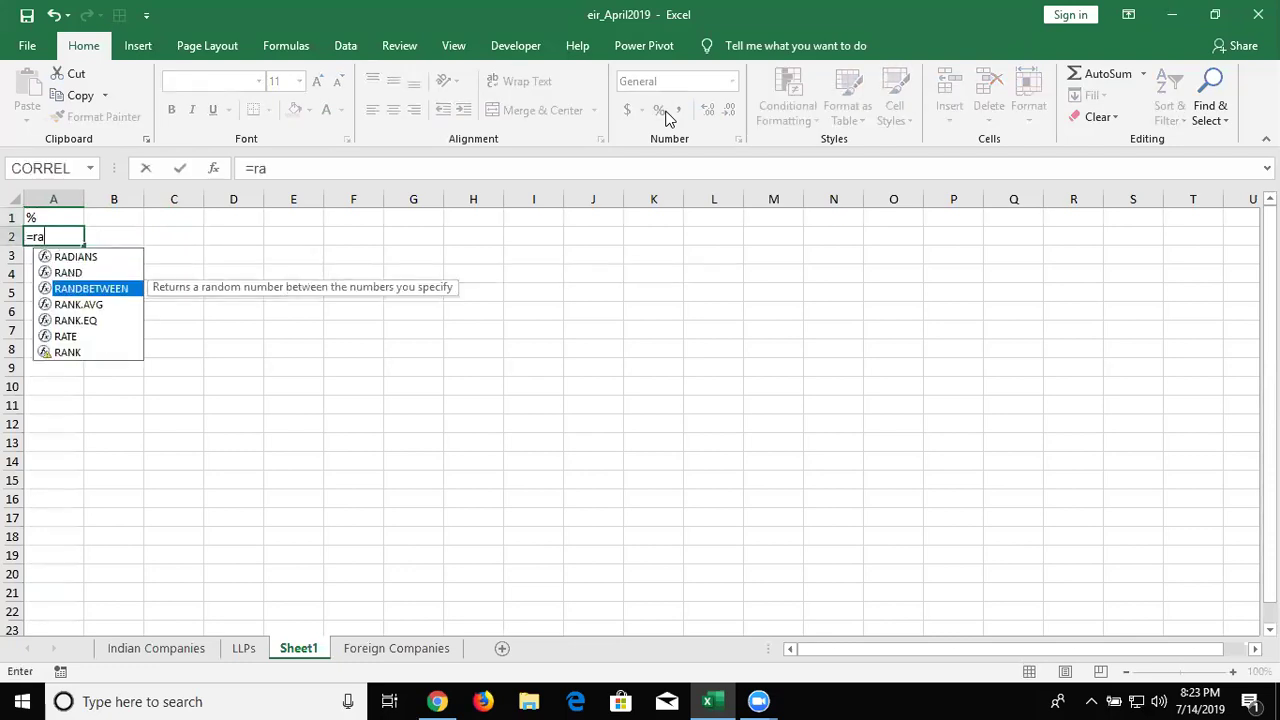
key(Tab)
text(10)
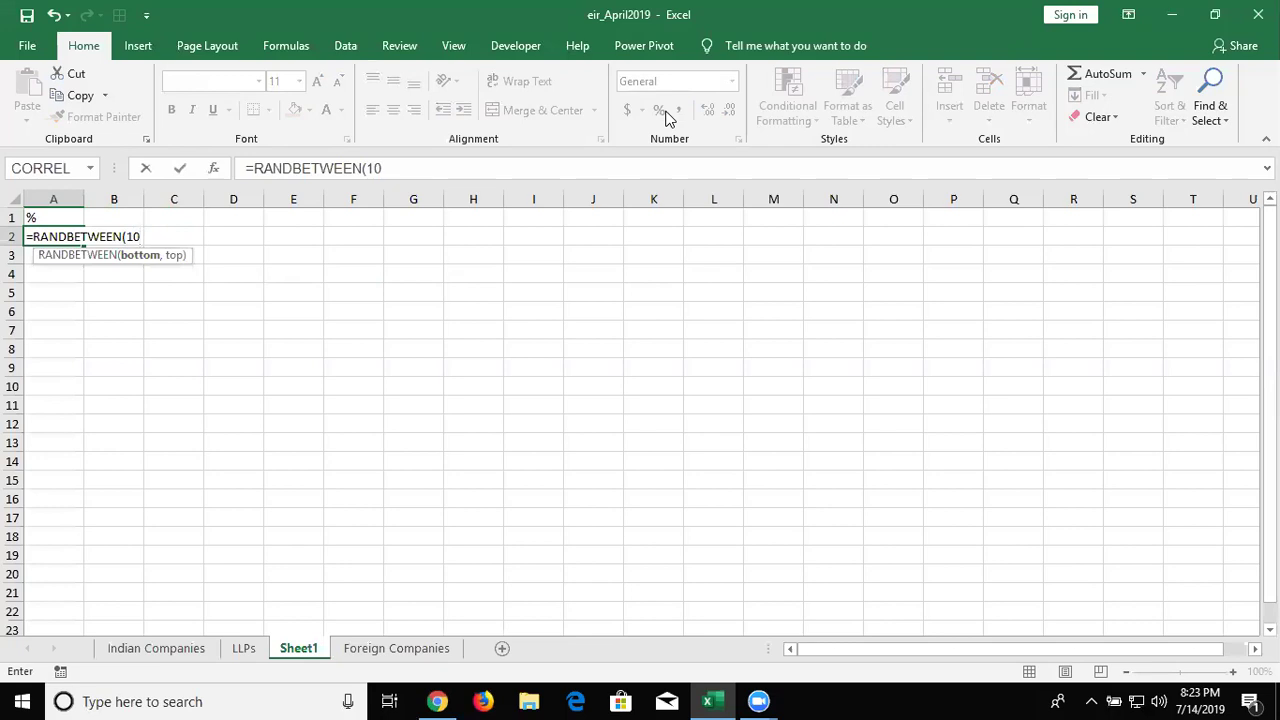
text(,903.)
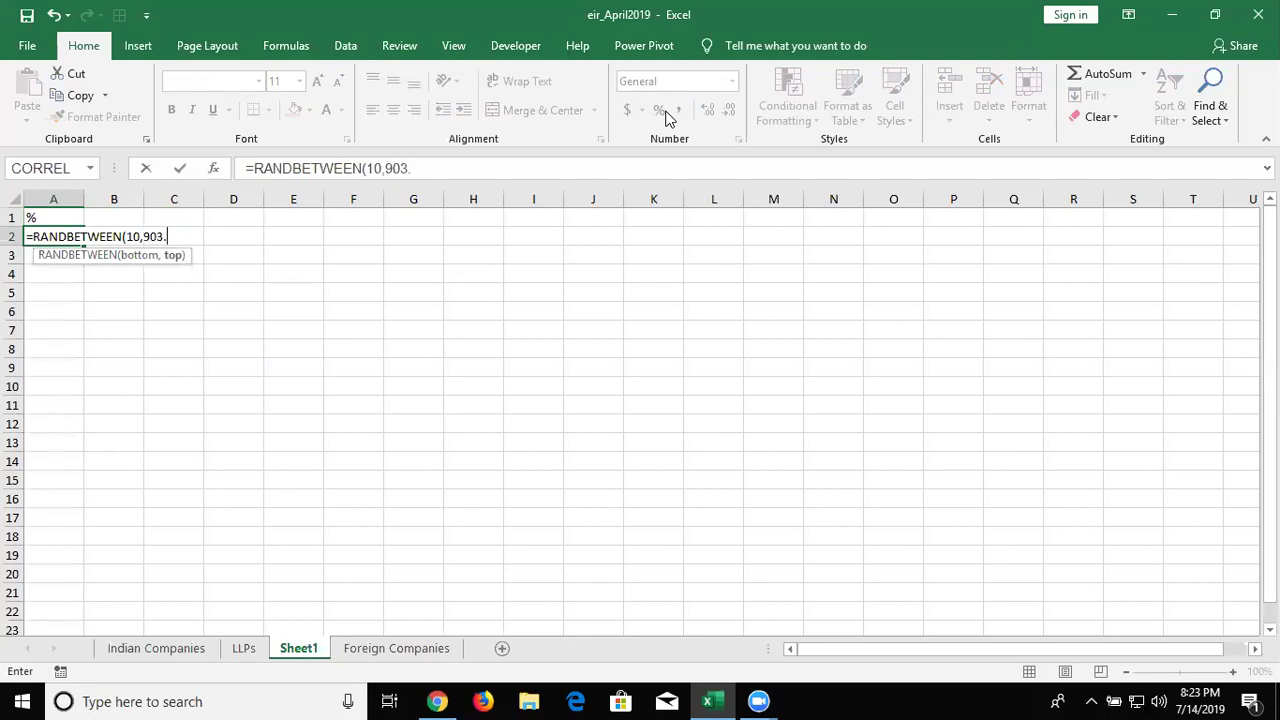
key(BackSpace)
text())
key(Return)
key(Up)
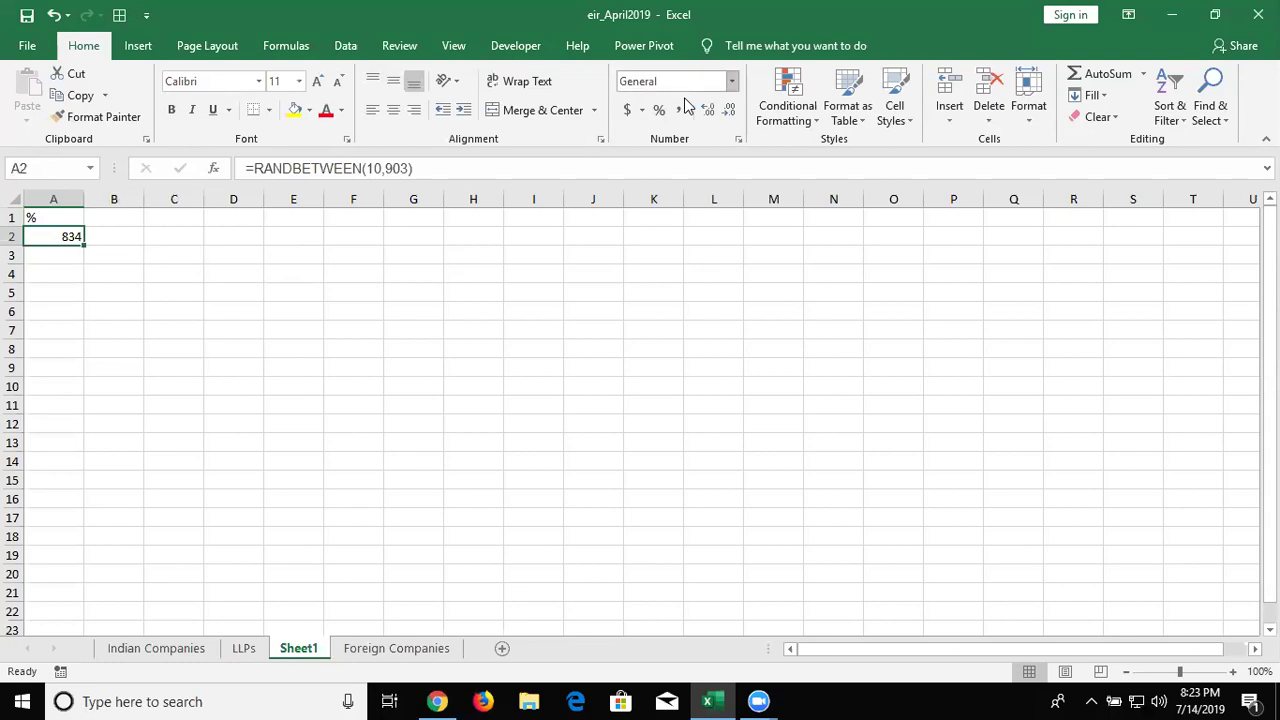
click(414, 170)
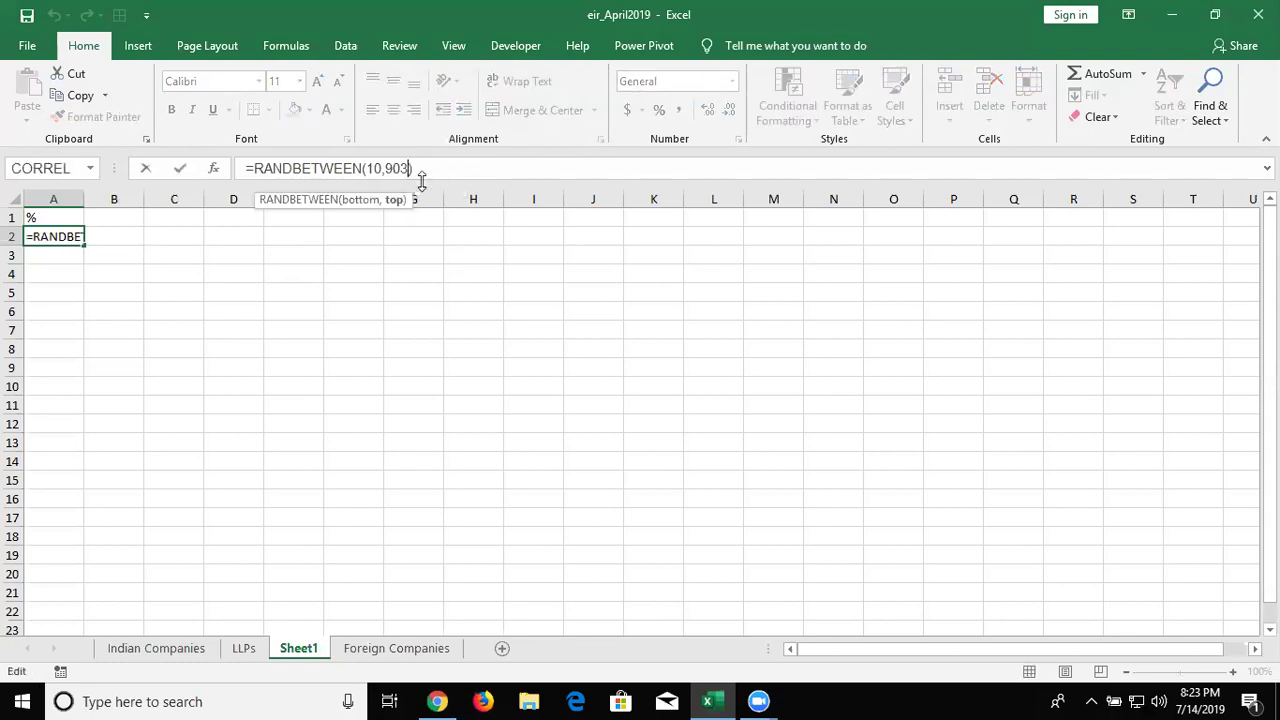
key(BackSpace)
key(Return)
Step: Fill the random formula across A2:K13 and paste the block back as fixed values
key(Up)
key(shift+Right)
key(shift+Right)
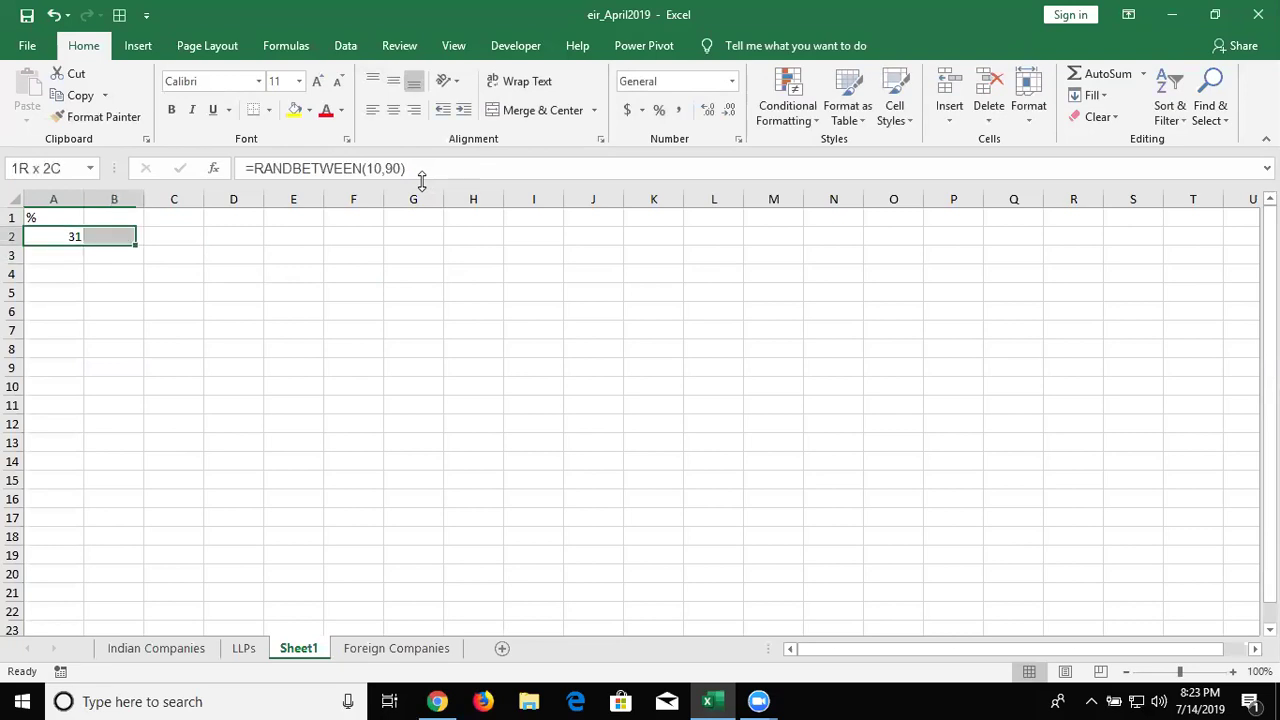
key(shift+Right)
key(shift+Right)
key(shift+Right)
key(shift+Right)
key(shift+Down)
key(shift+Down)
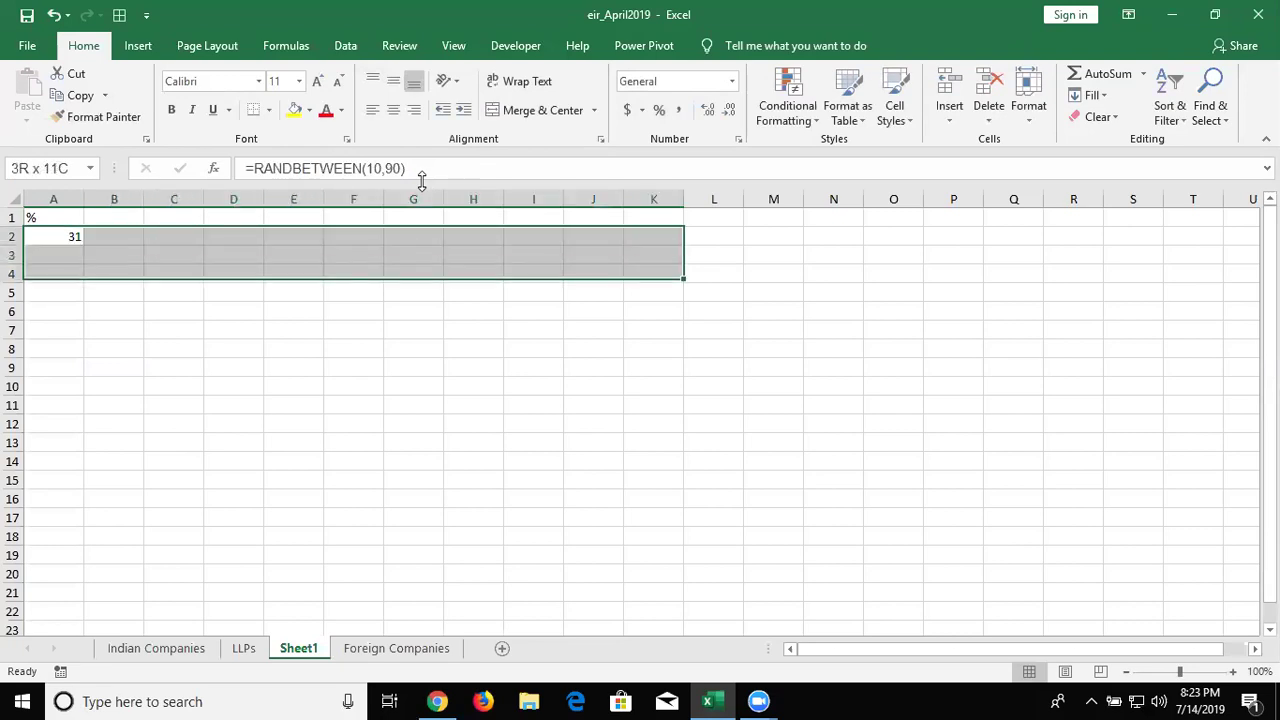
key(shift+Down)
key(shift+Down)
key(shift+Down)
key(ctrl+r)
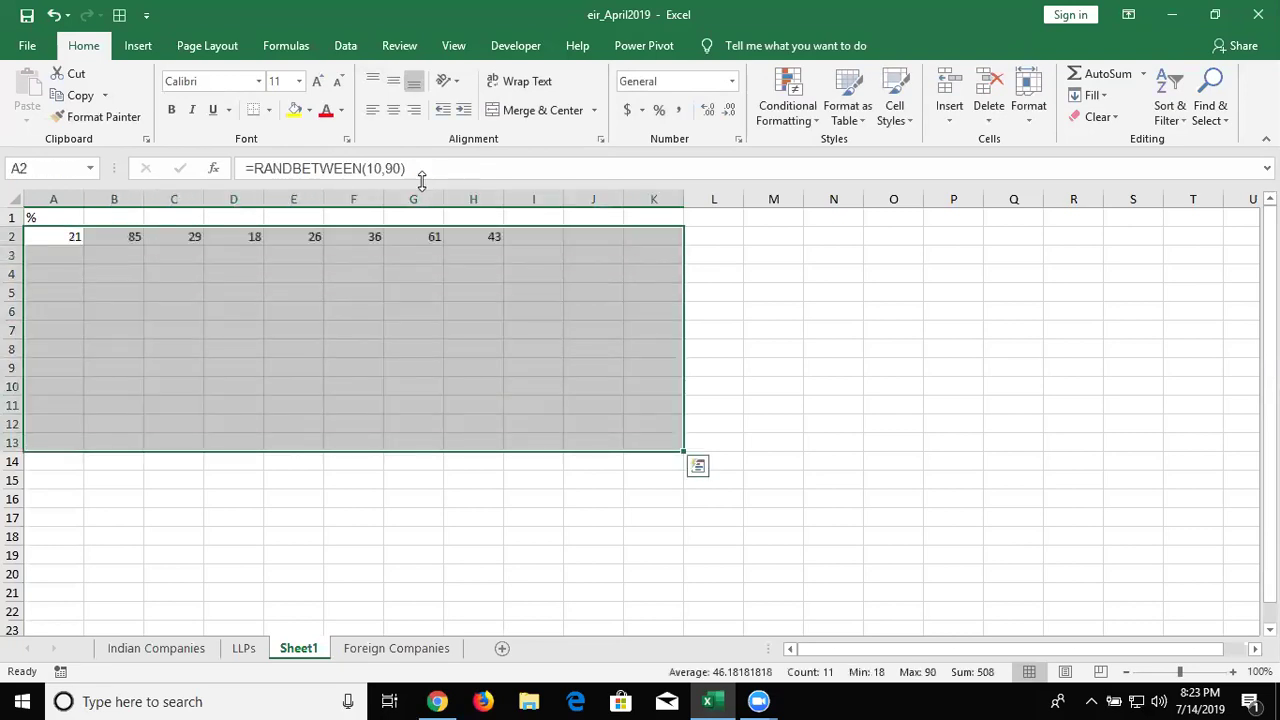
key(ctrl+d)
key(ctrl+c)
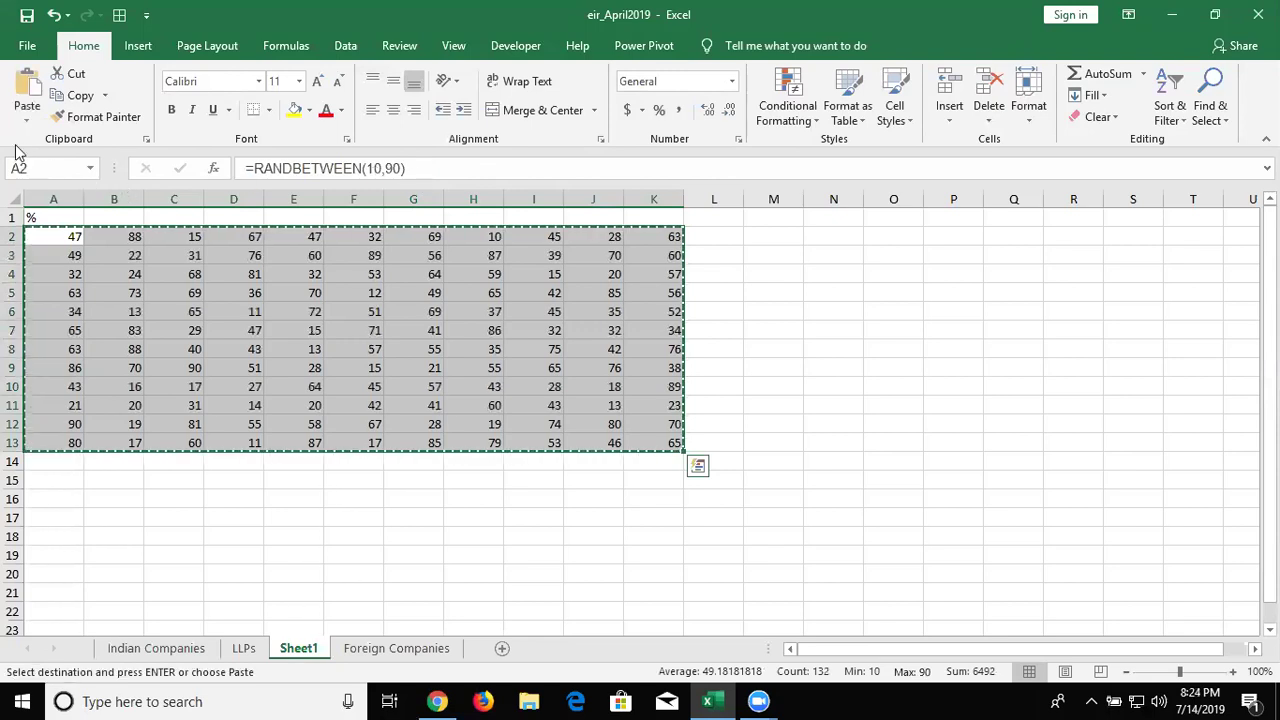
click(30, 120)
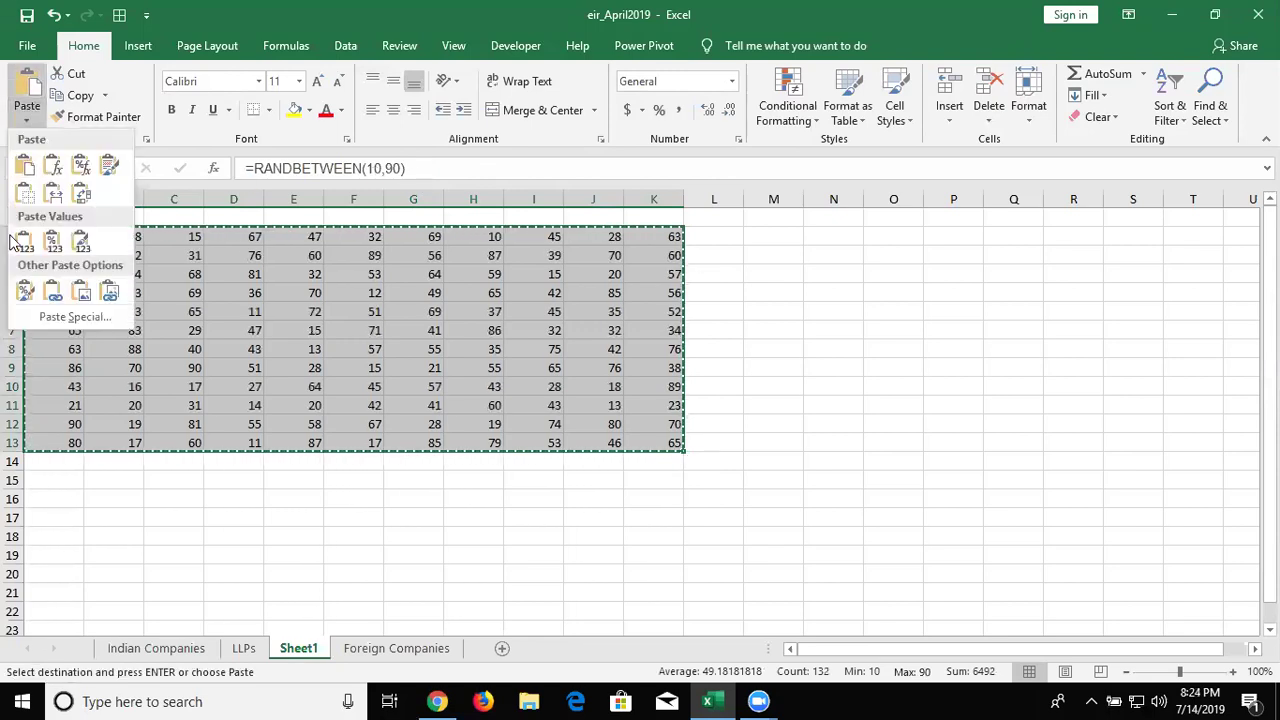
click(22, 243)
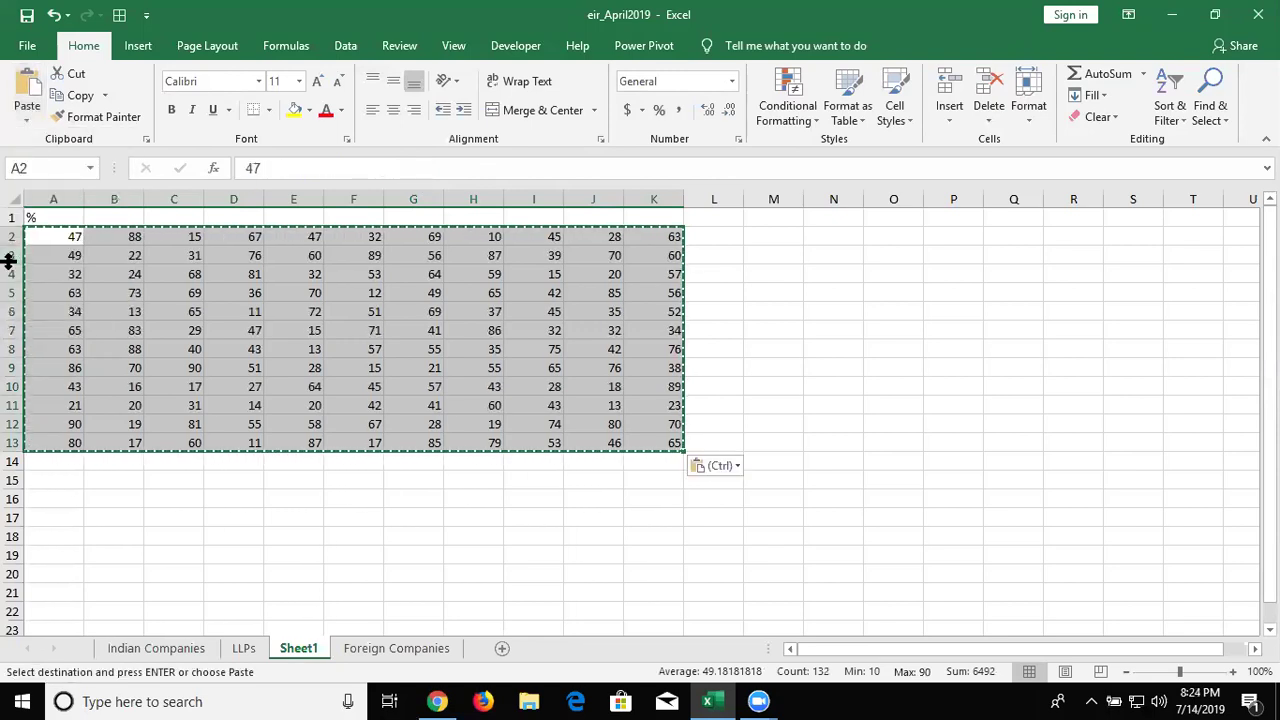
key(Escape)
Step: Try 47% in A2, set it to General format, then undo the changes
click(69, 238)
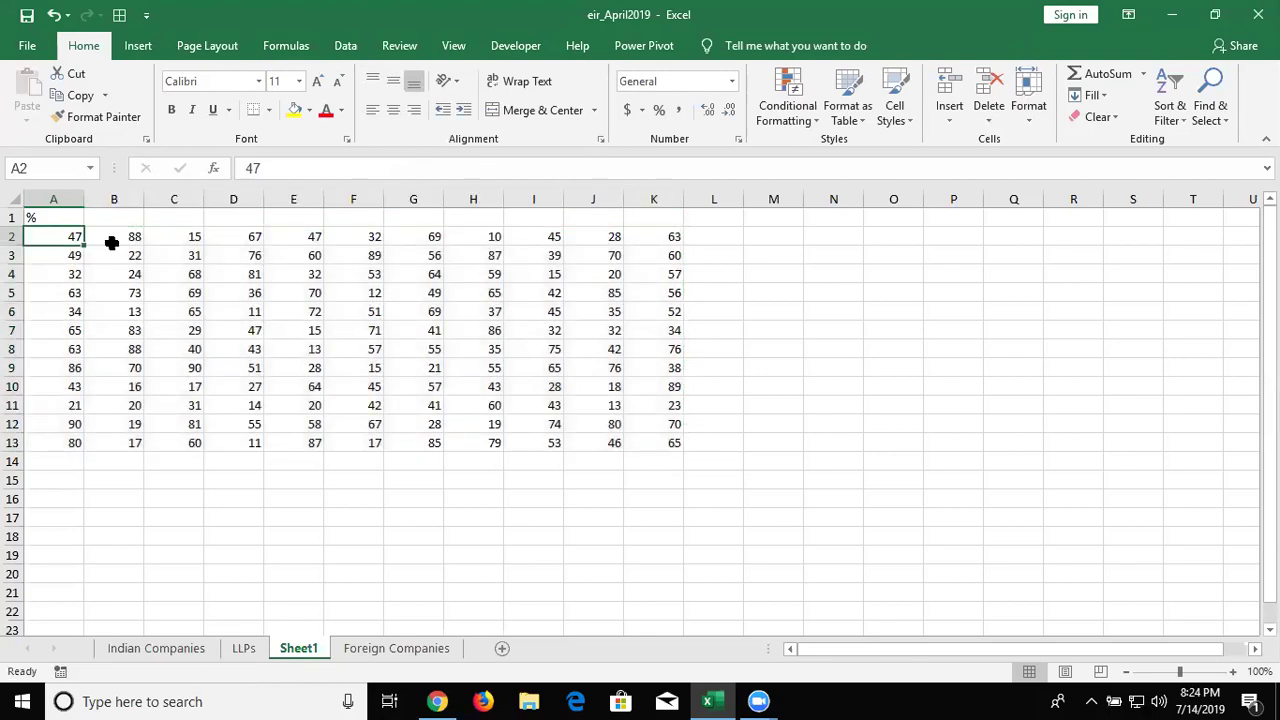
click(284, 168)
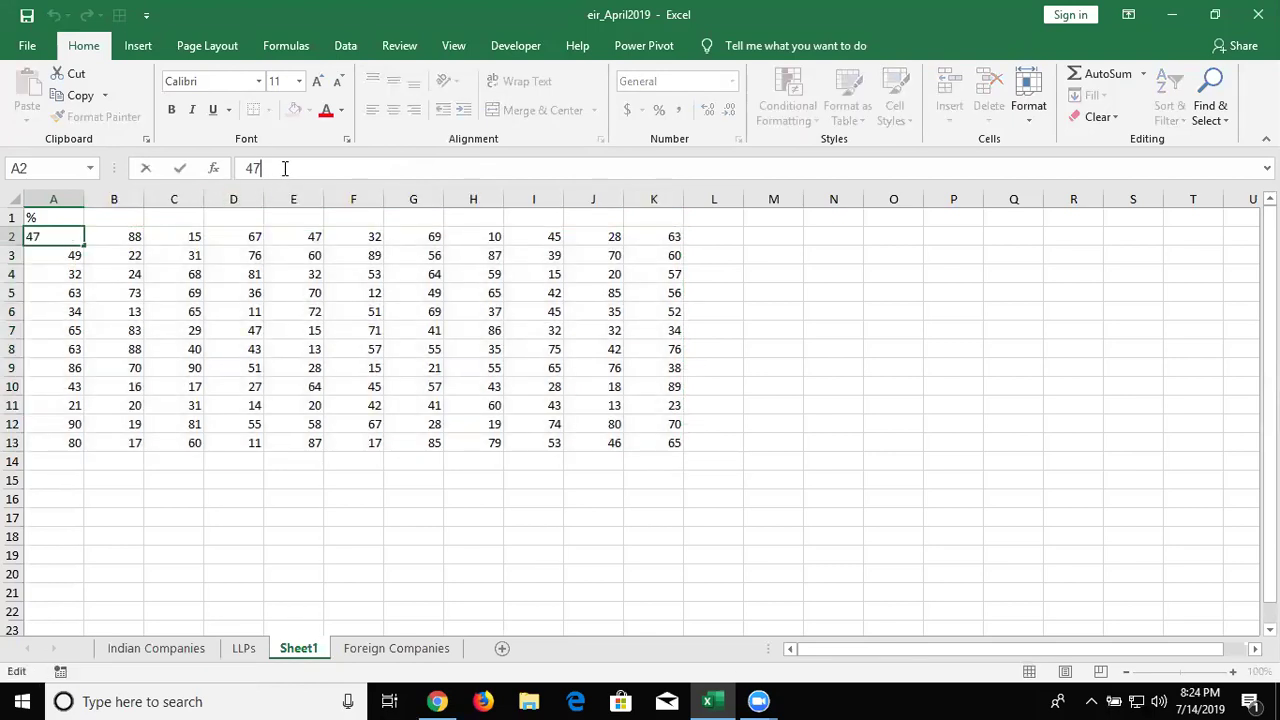
key(Return)
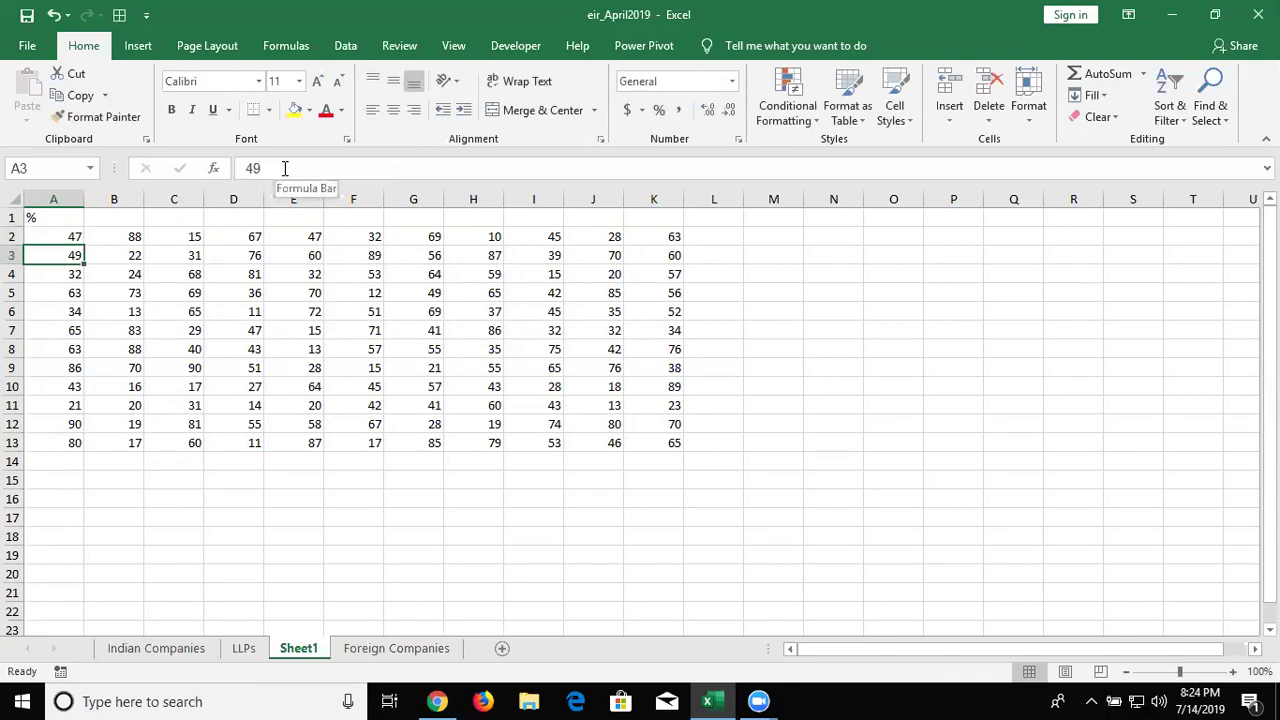
key(Up)
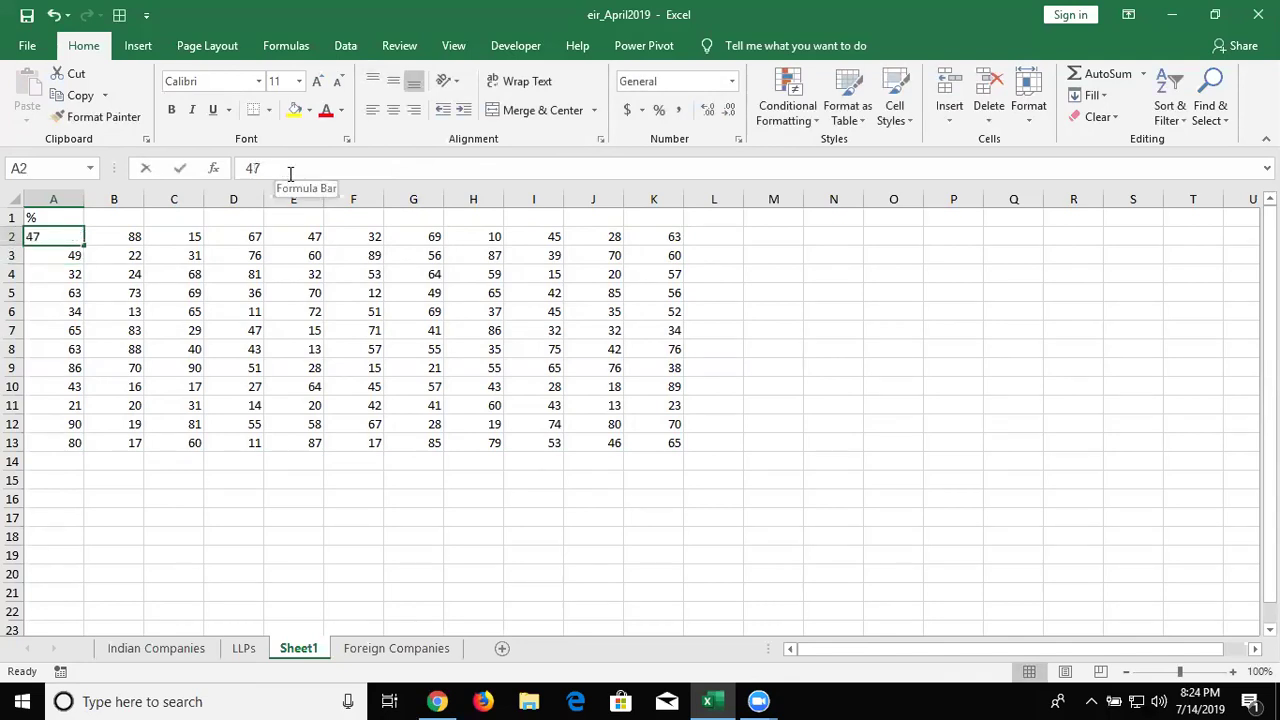
click(288, 172)
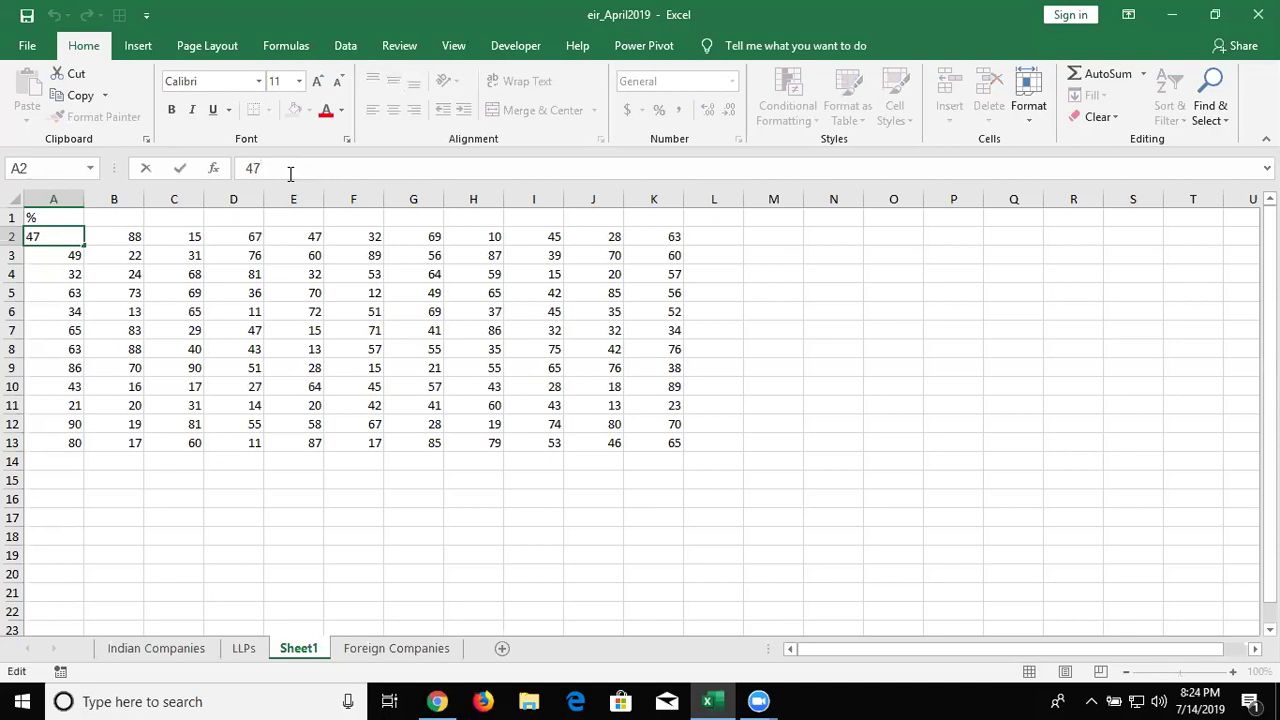
text(%)
key(Return)
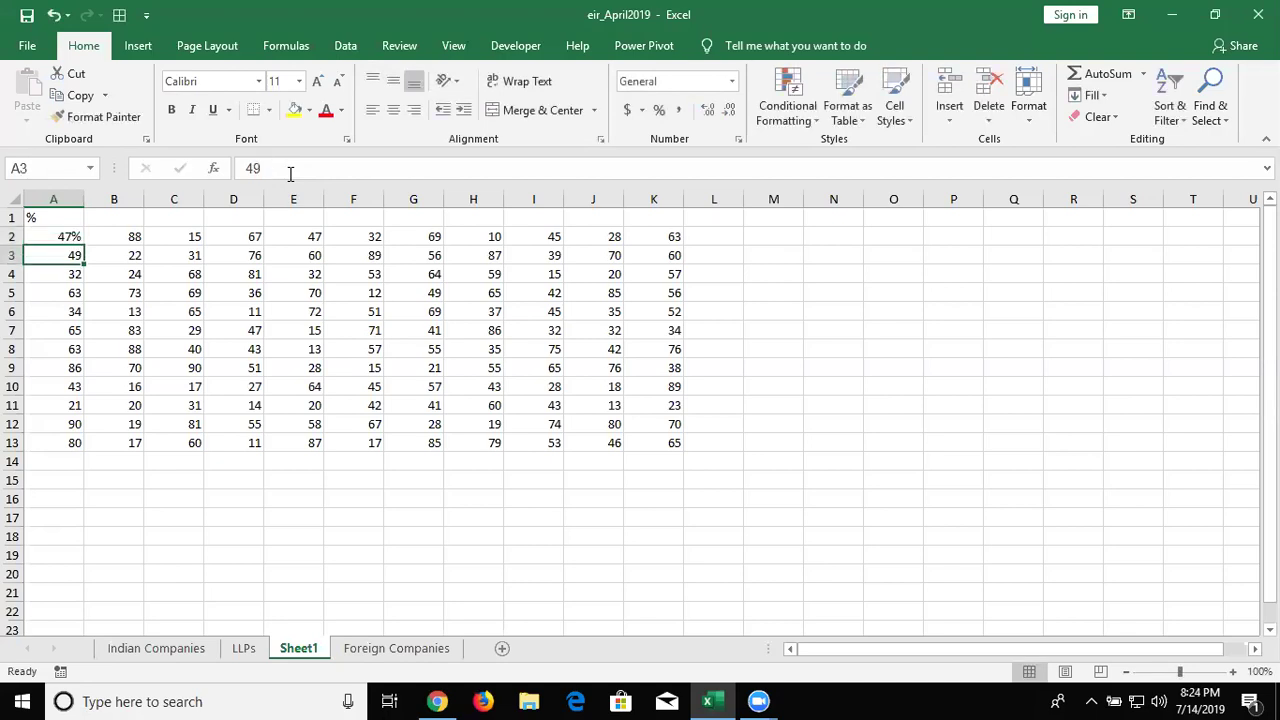
key(Up)
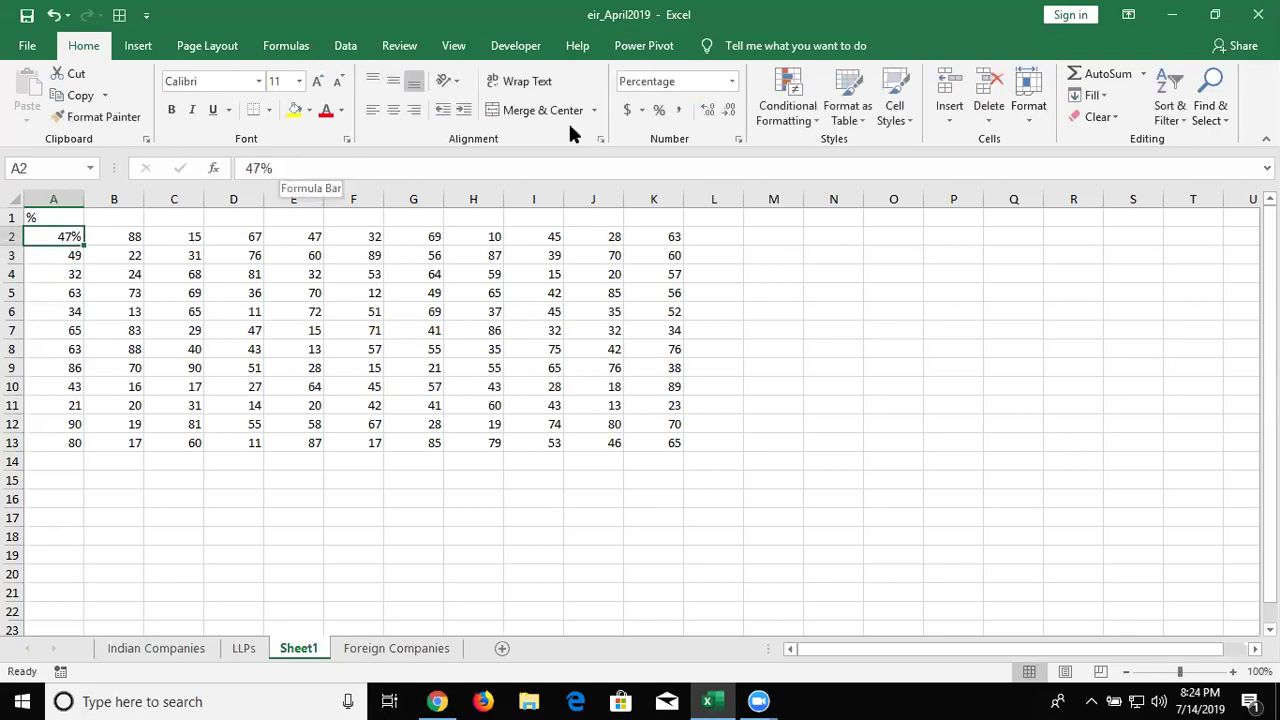
click(736, 86)
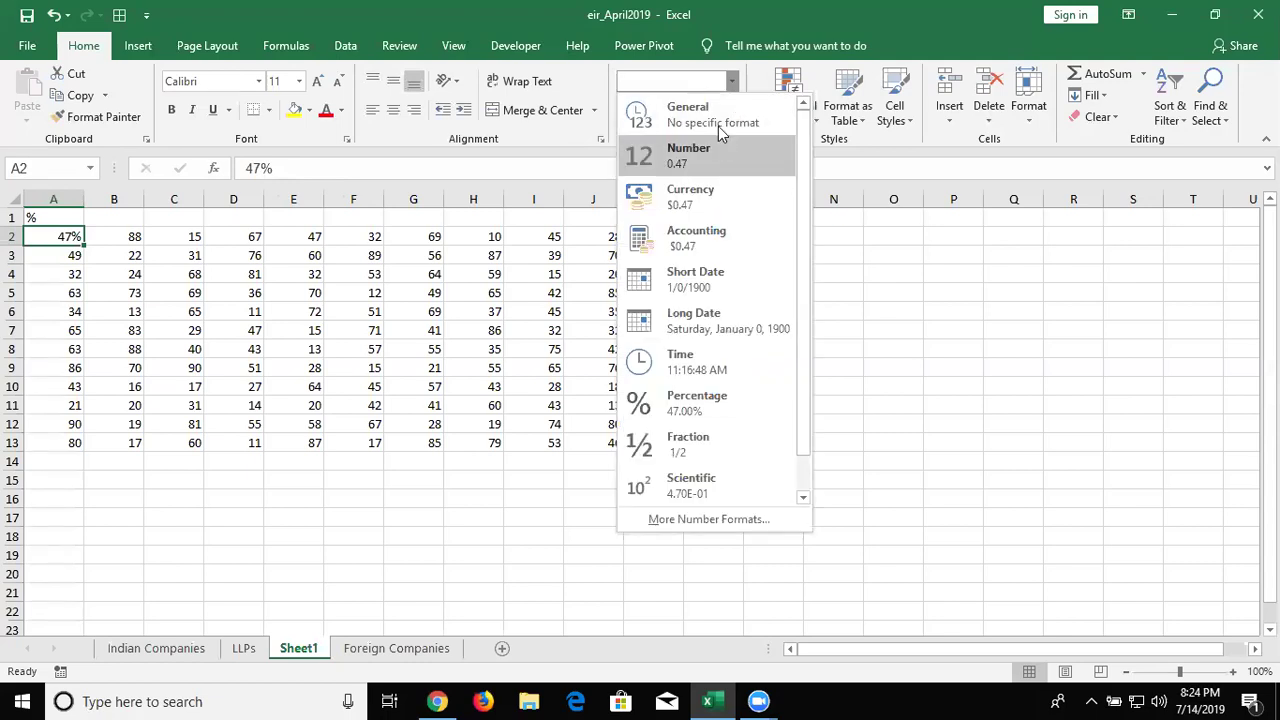
click(720, 124)
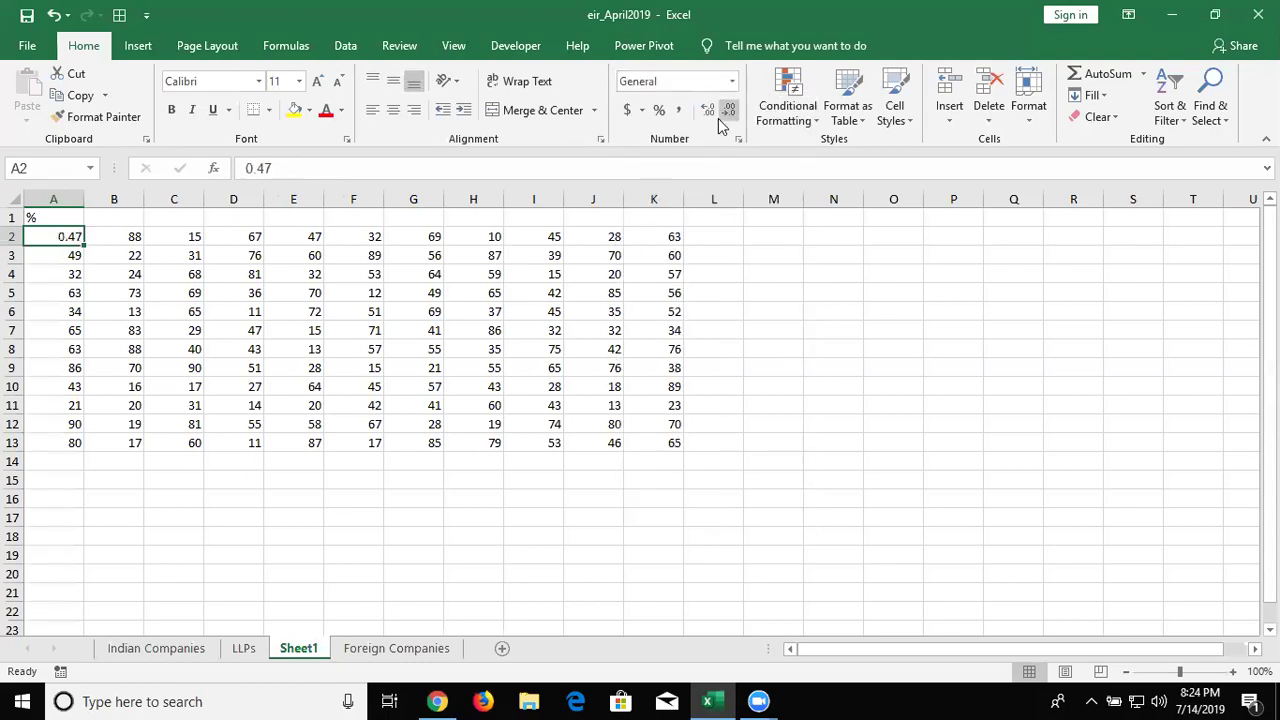
key(ctrl+z)
key(ctrl+z)
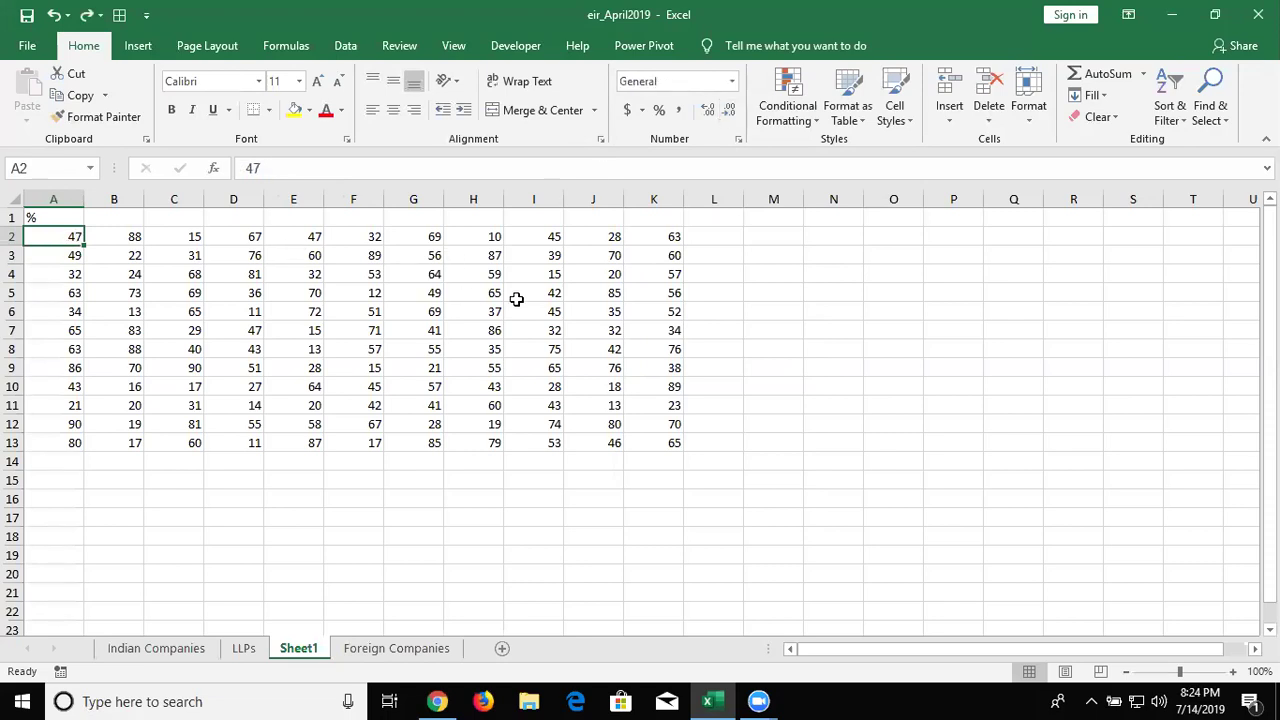
Step: Enter 100 in M5 and copy it
click(551, 297)
click(597, 316)
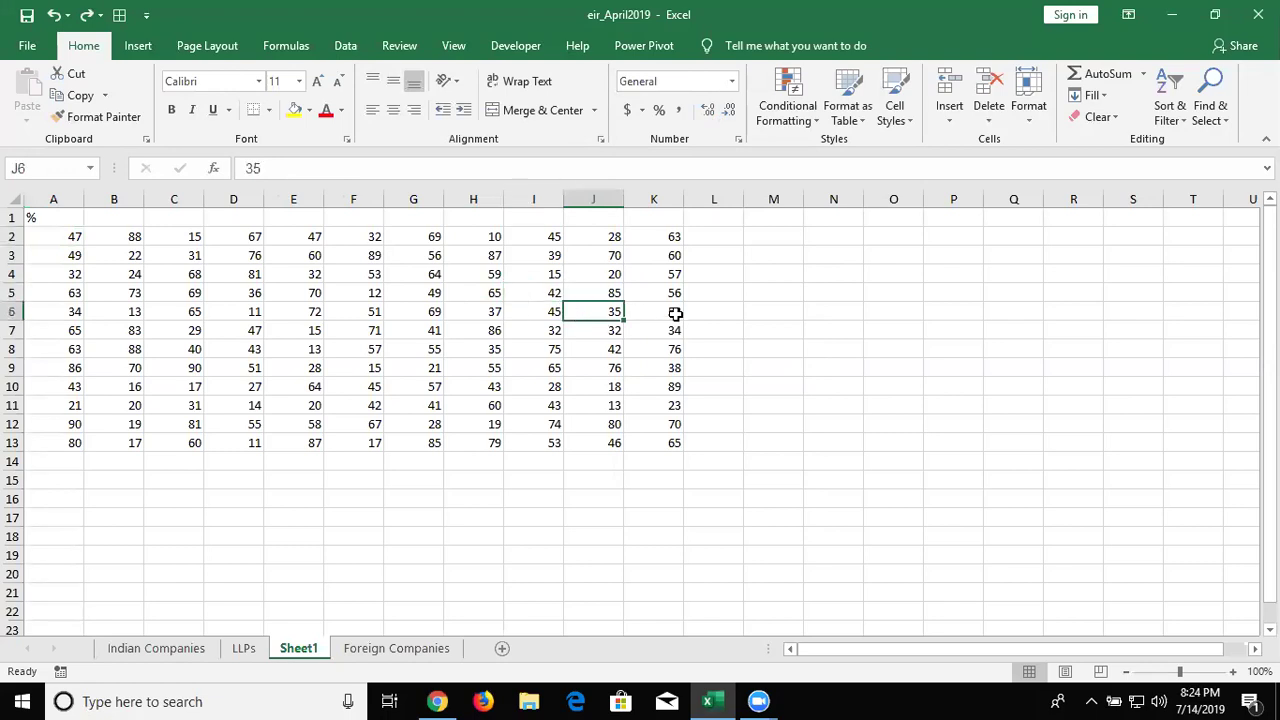
click(790, 298)
text(100)
key(Tab)
click(792, 299)
key(ctrl+c)
Step: Paste Special with Divide onto A2:K13, then apply Percent Style
mouse_move(44, 234)
mouse_down()
mouse_move(636, 430)
mouse_move(636, 446)
mouse_up()
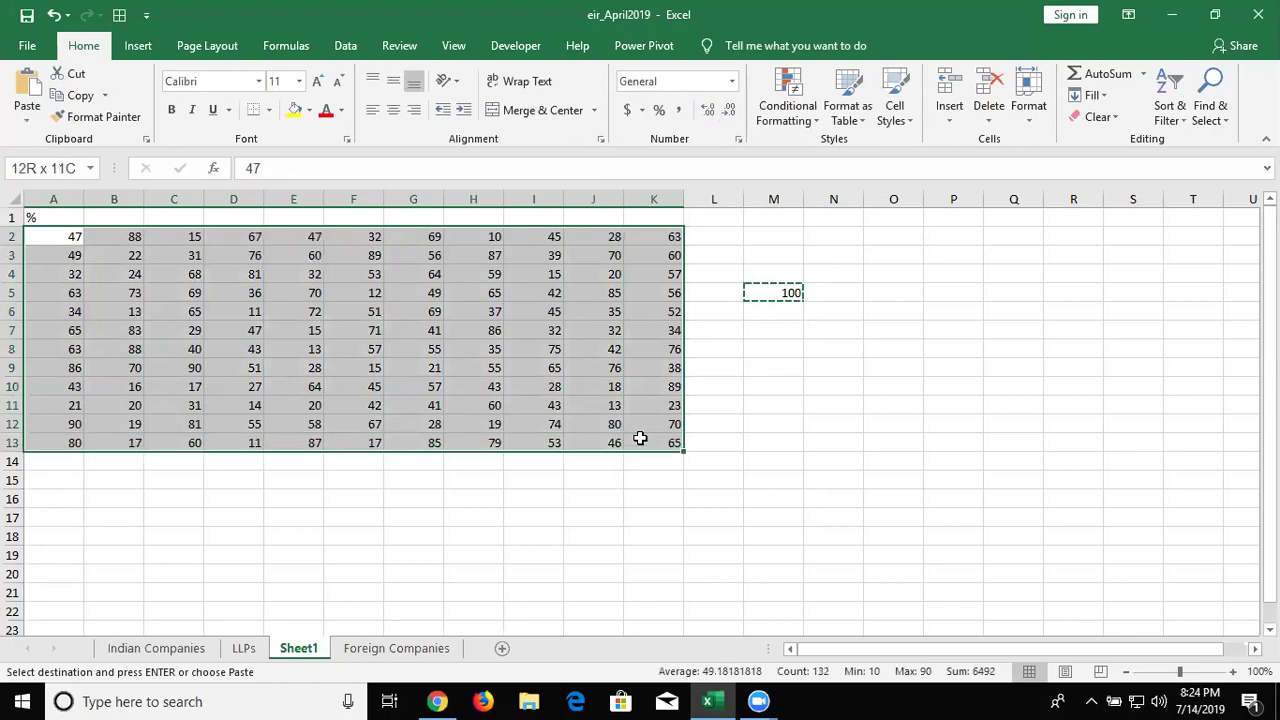
right_click(583, 350)
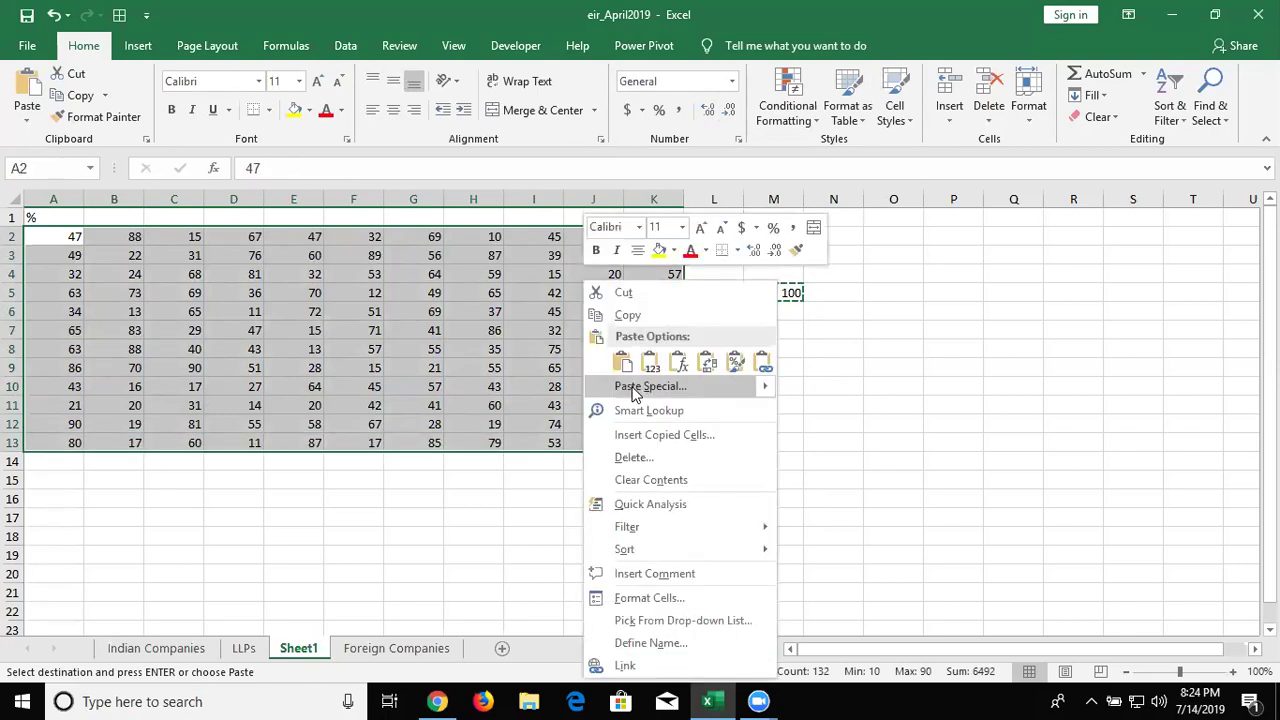
click(632, 388)
click(672, 430)
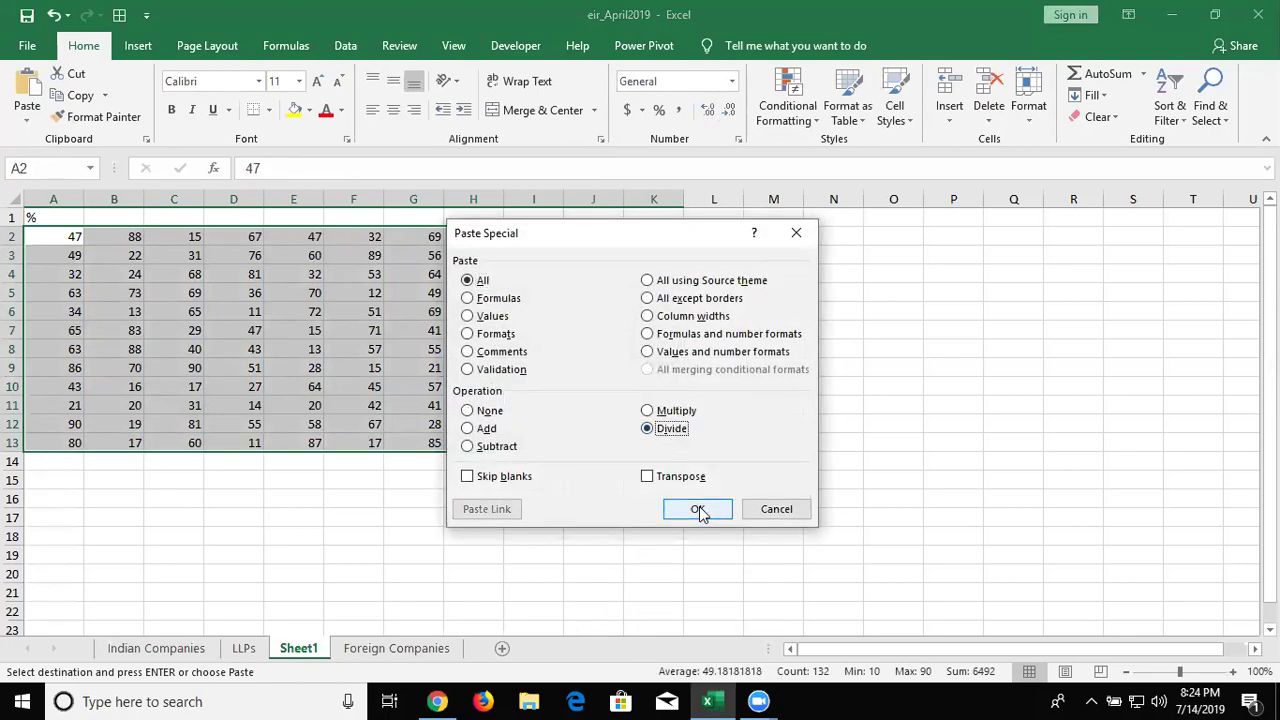
key(Return)
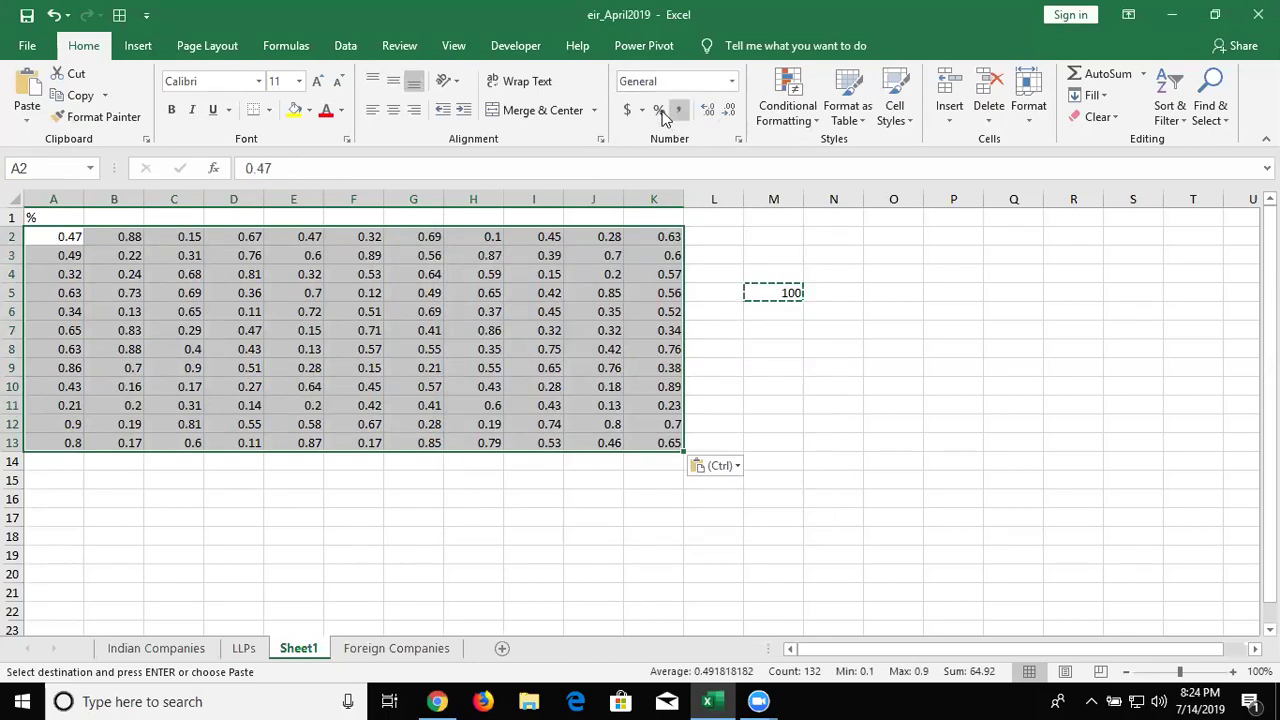
click(659, 112)
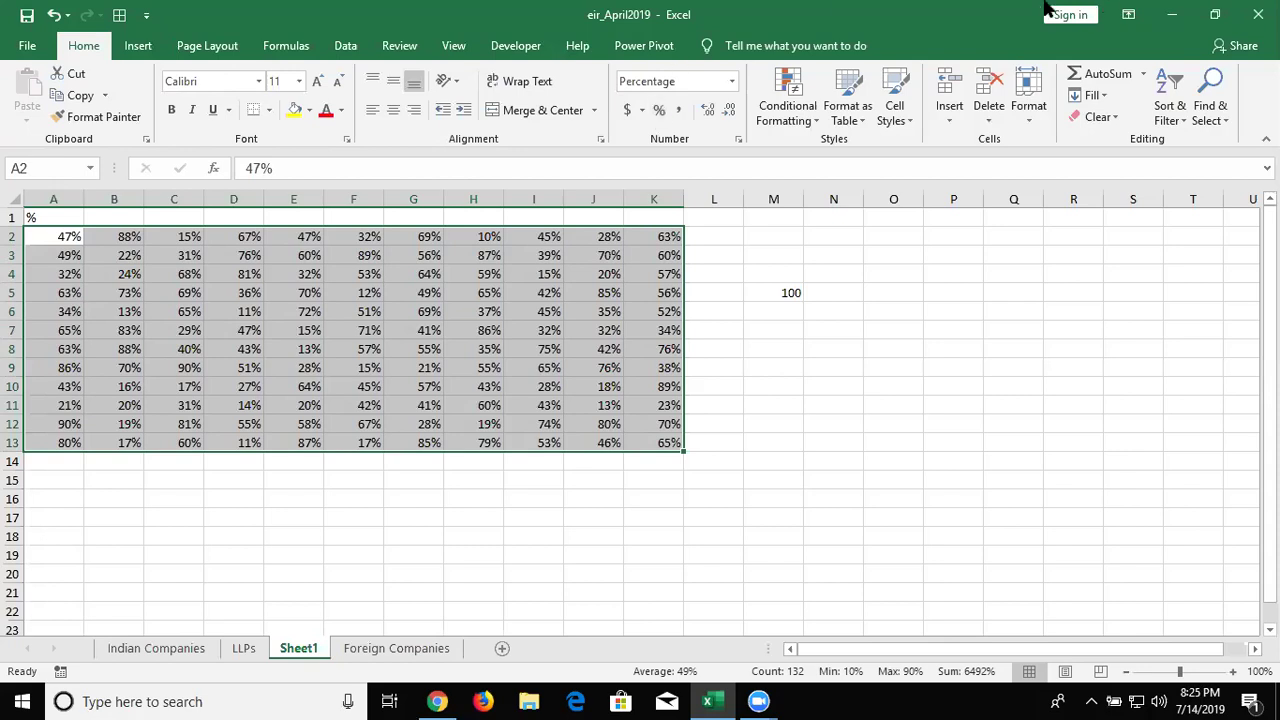
click(516, 592)
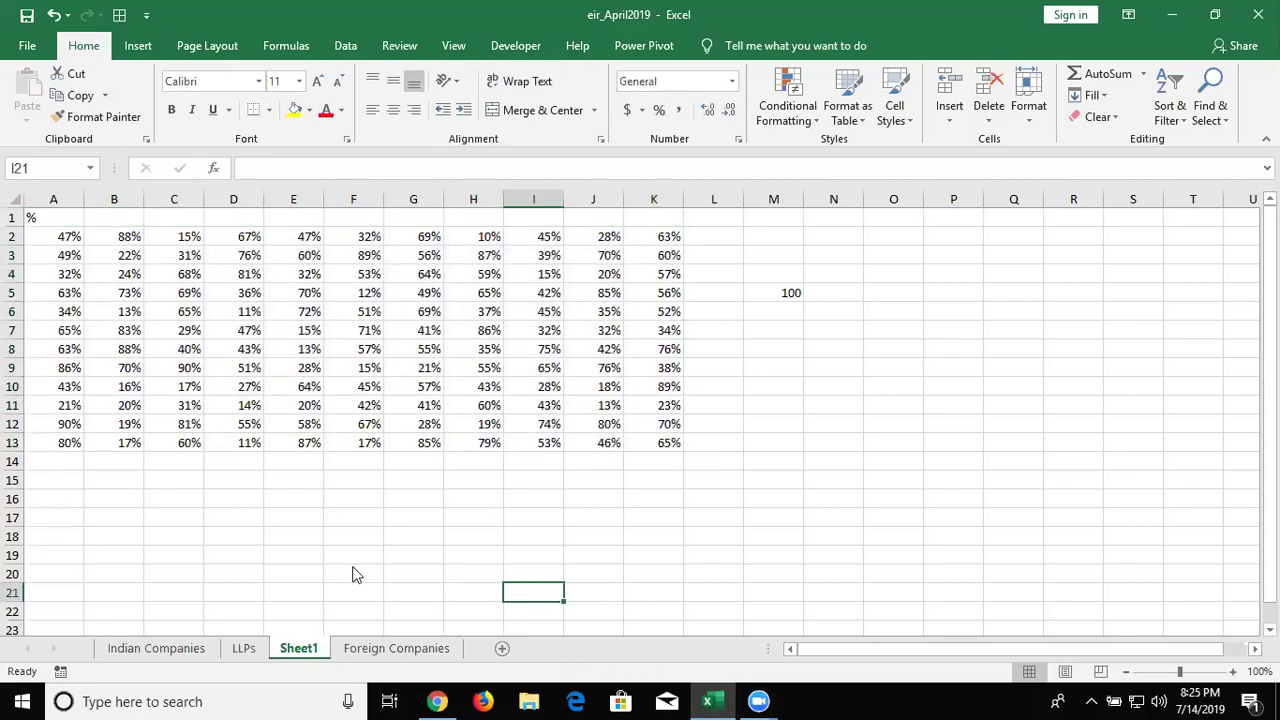
Step: Minimize and restore Excel, then view the File > Info page and return to the sheet
key(super+d)
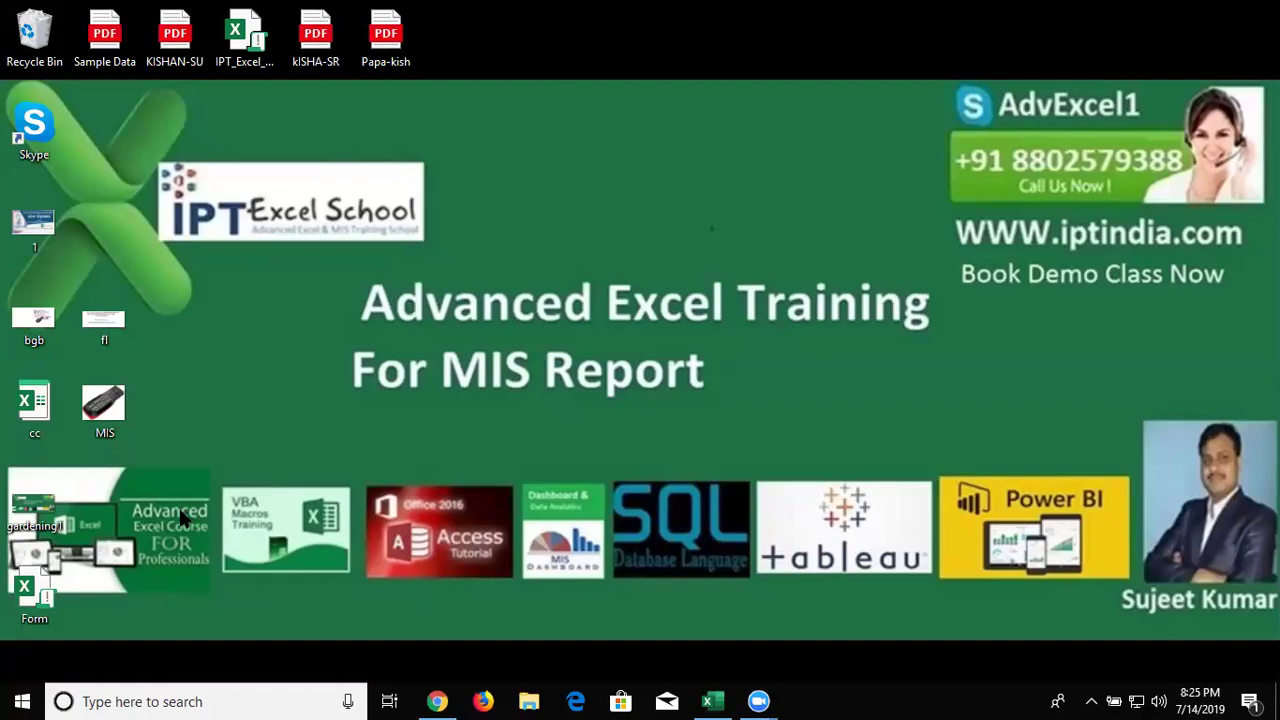
key(super+d)
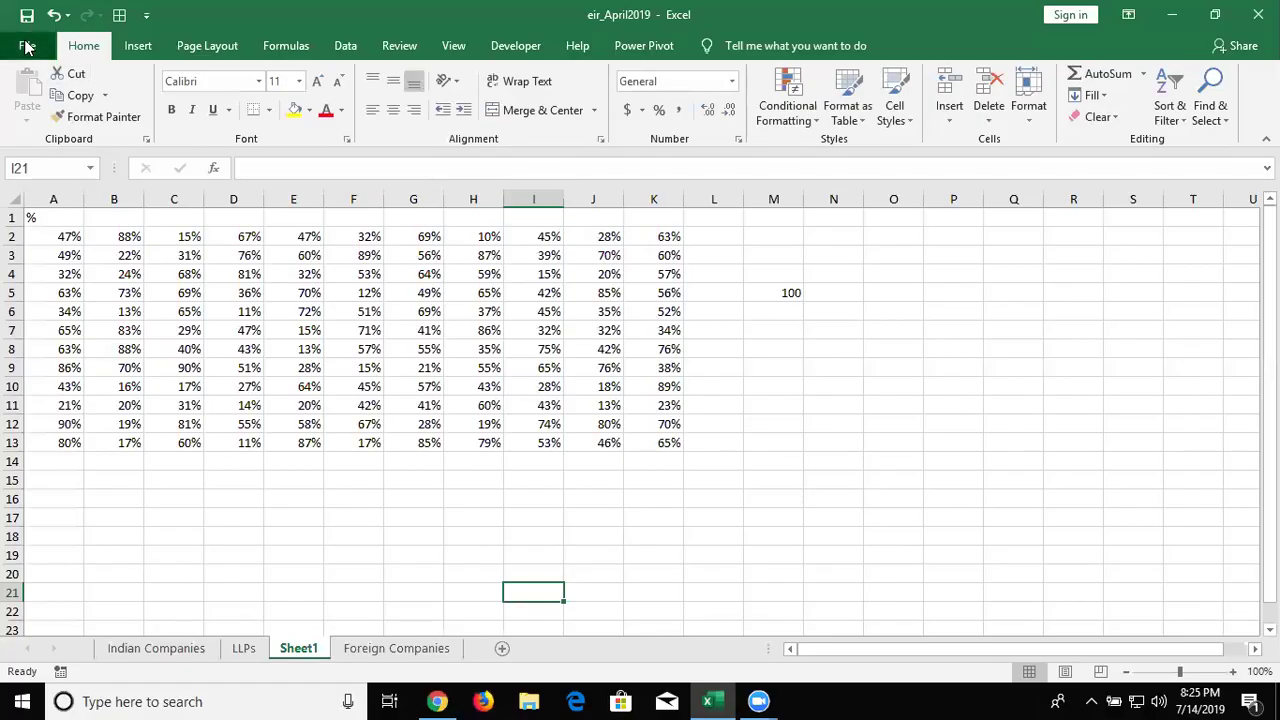
key(alt+f)
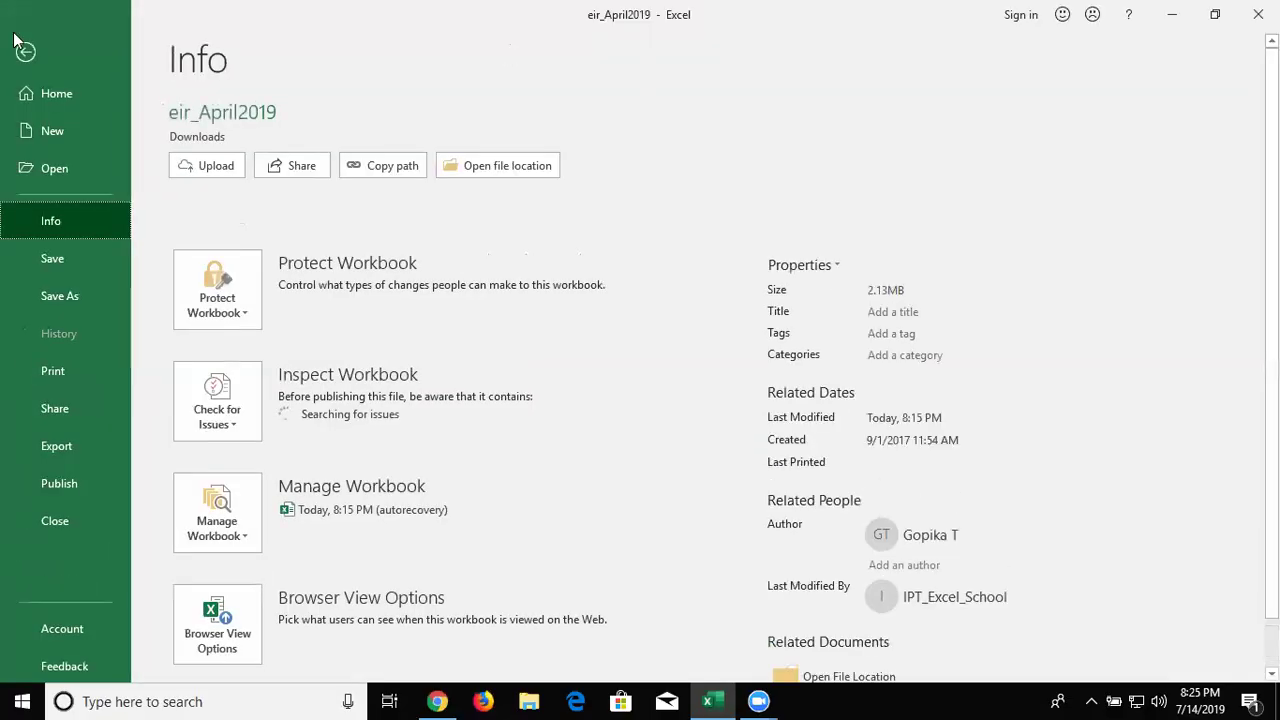
click(22, 50)
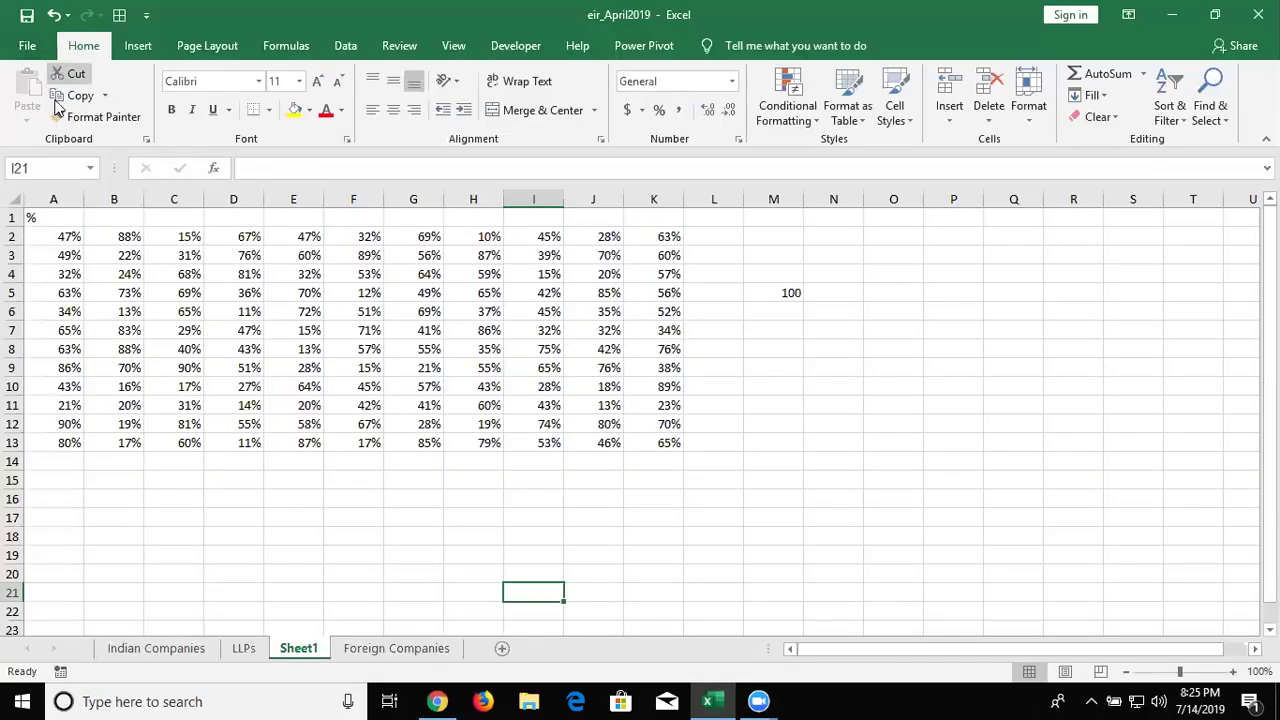
click(266, 52)
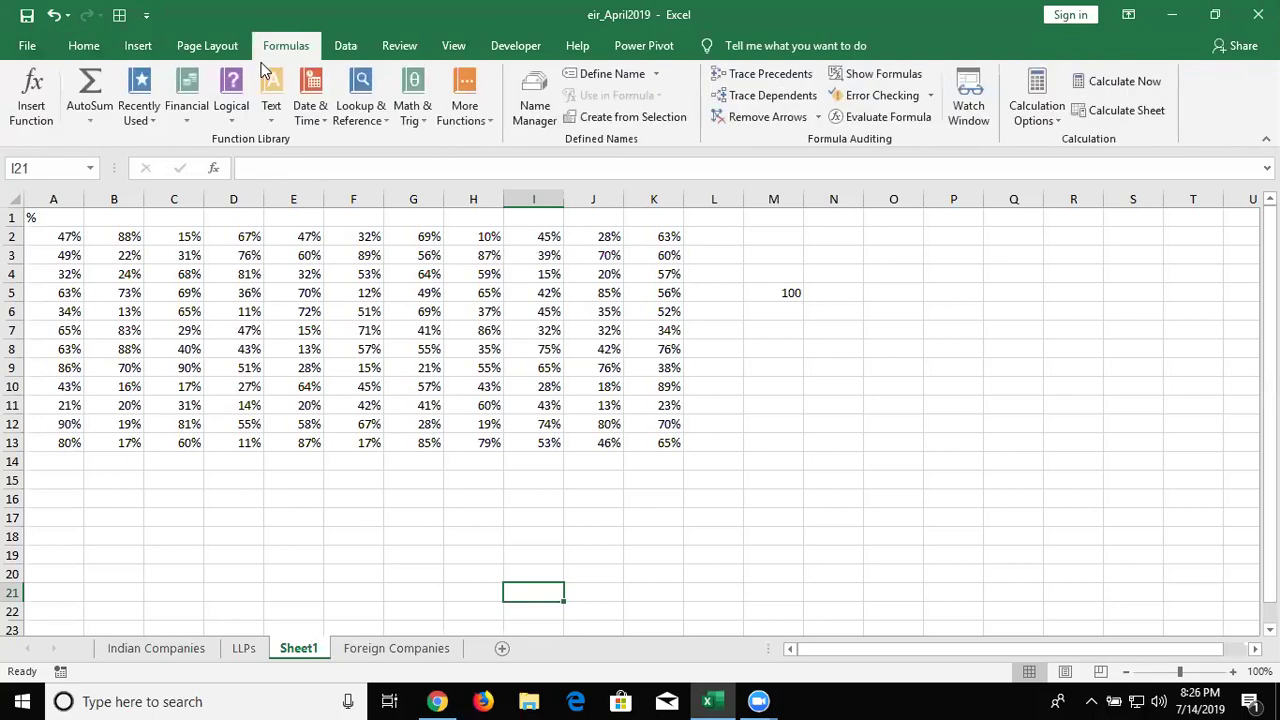
click(184, 120)
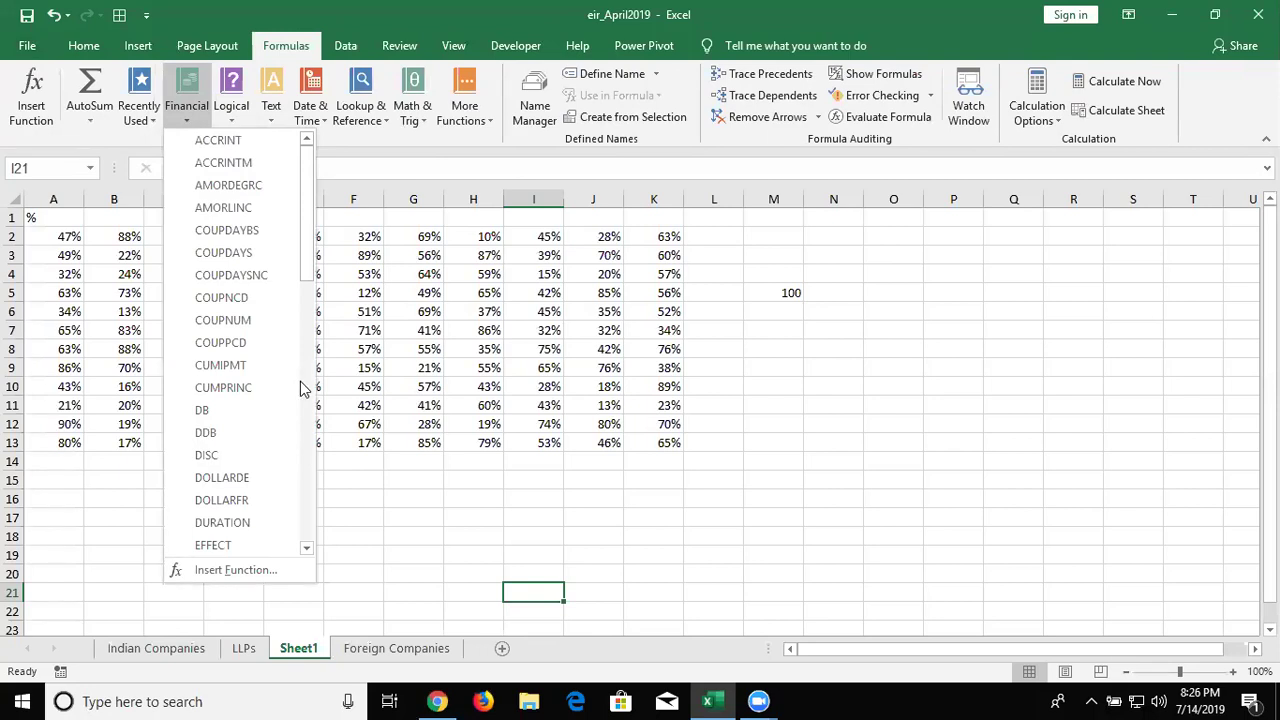
click(449, 224)
click(472, 126)
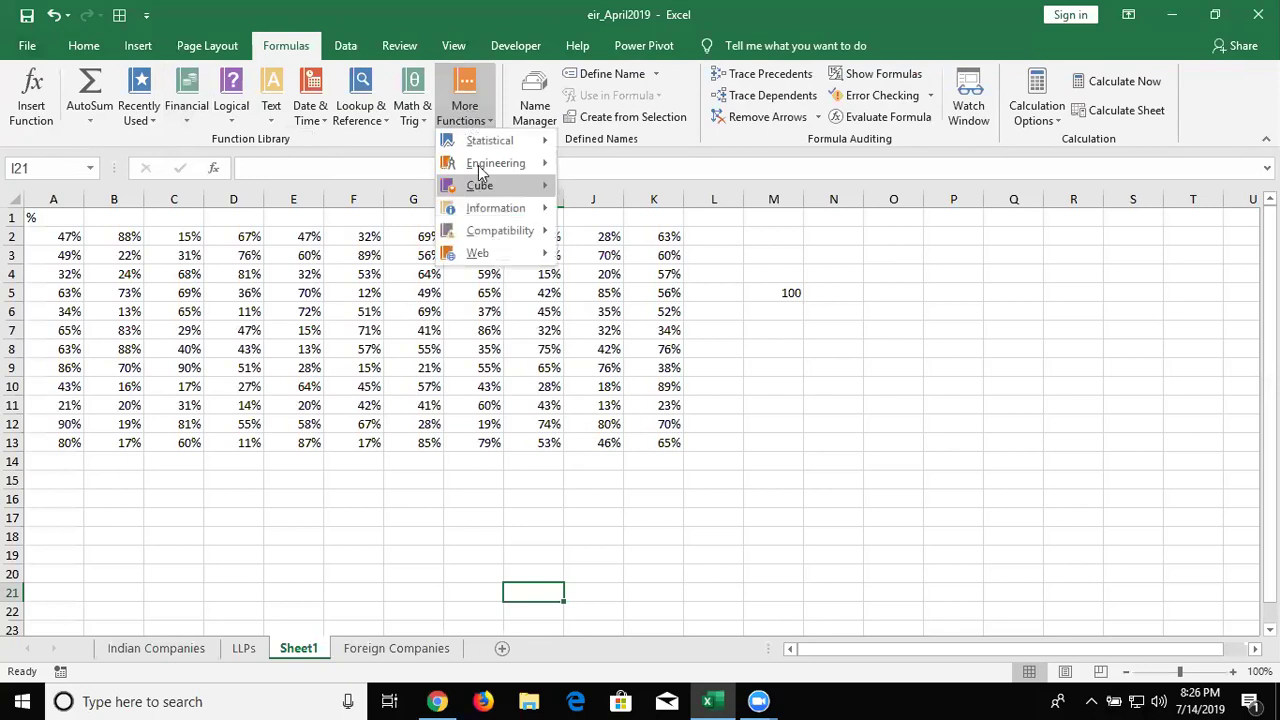
mouse_move(478, 166)
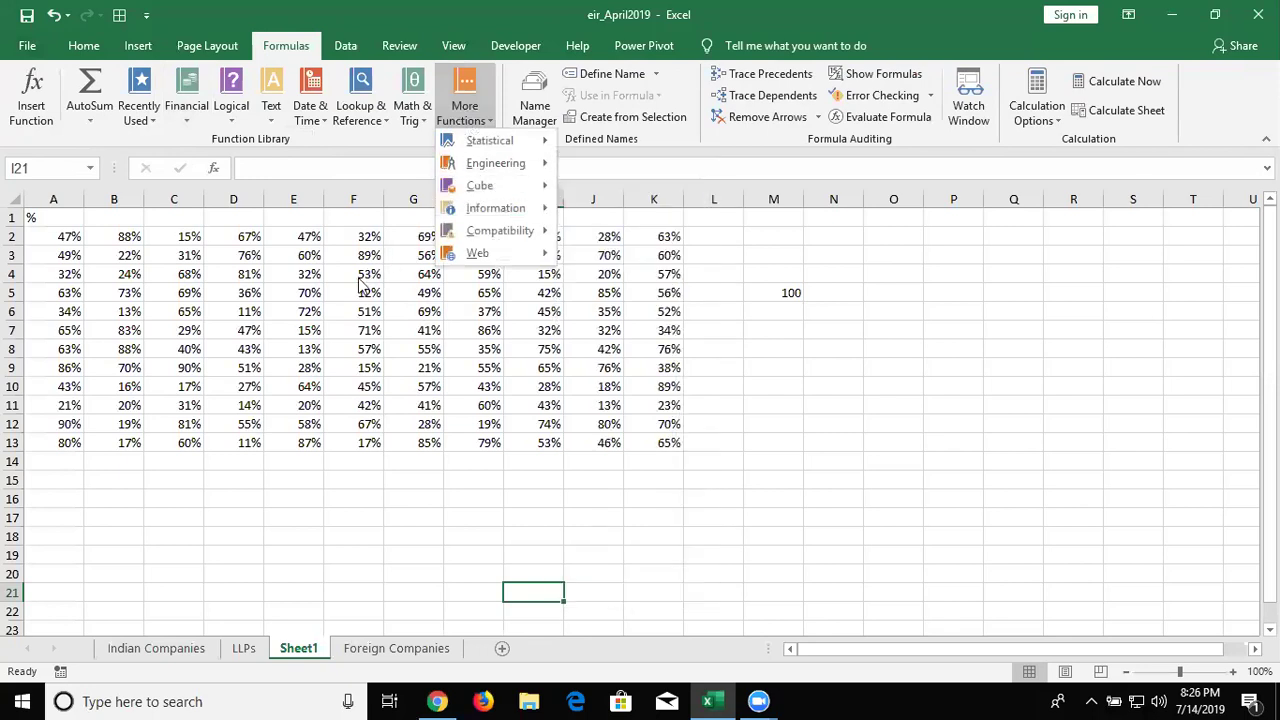
click(200, 320)
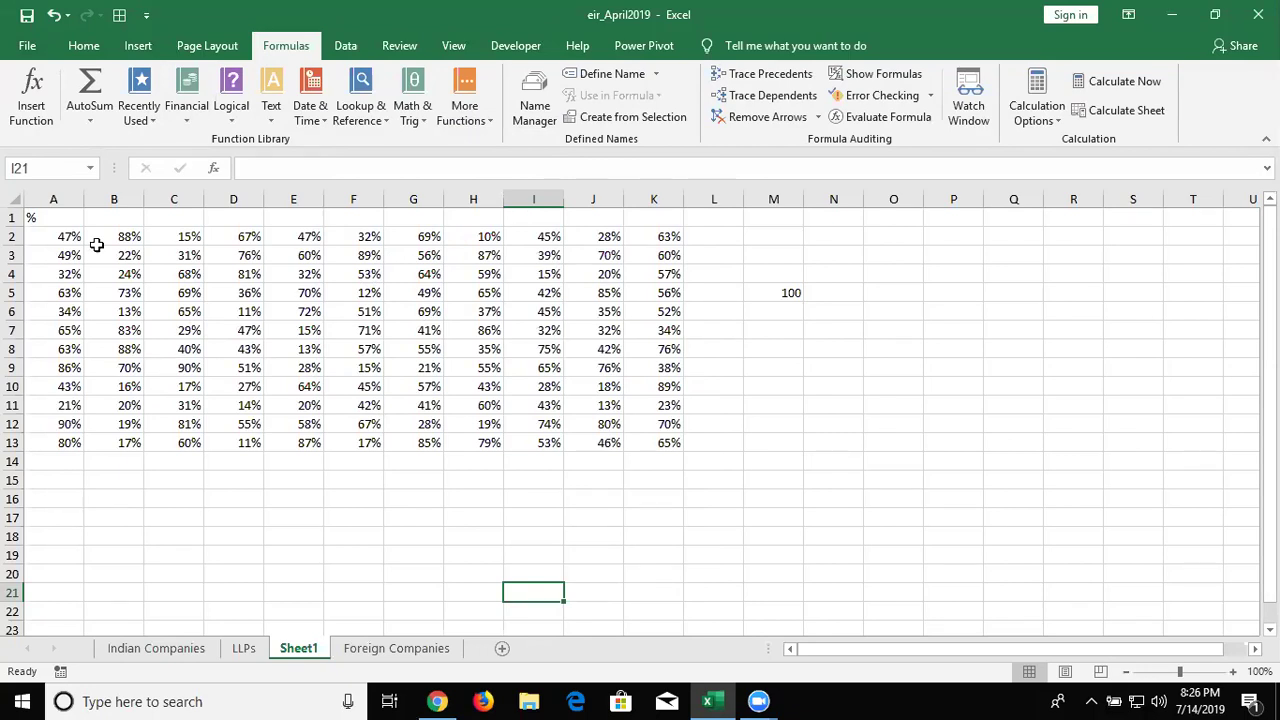
click(900, 316)
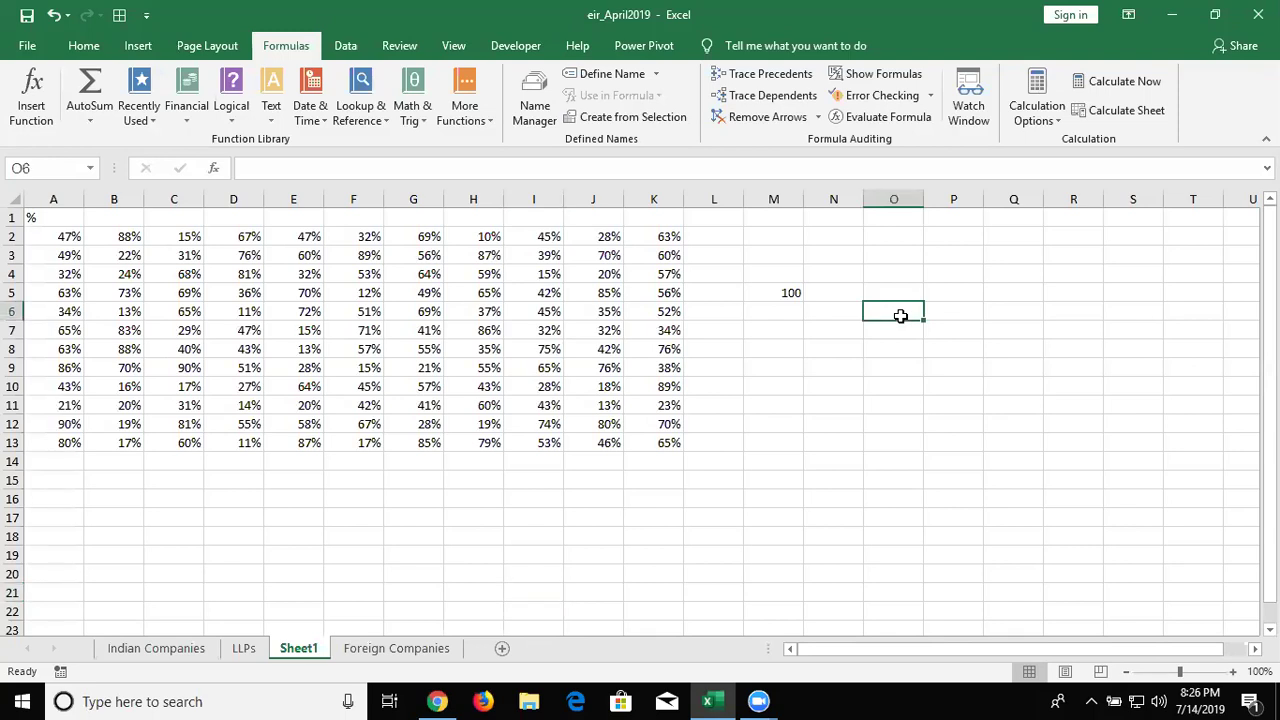
Step: Delete everything in A1:M13, including the % label, percentage table and 100 in M5
click(735, 329)
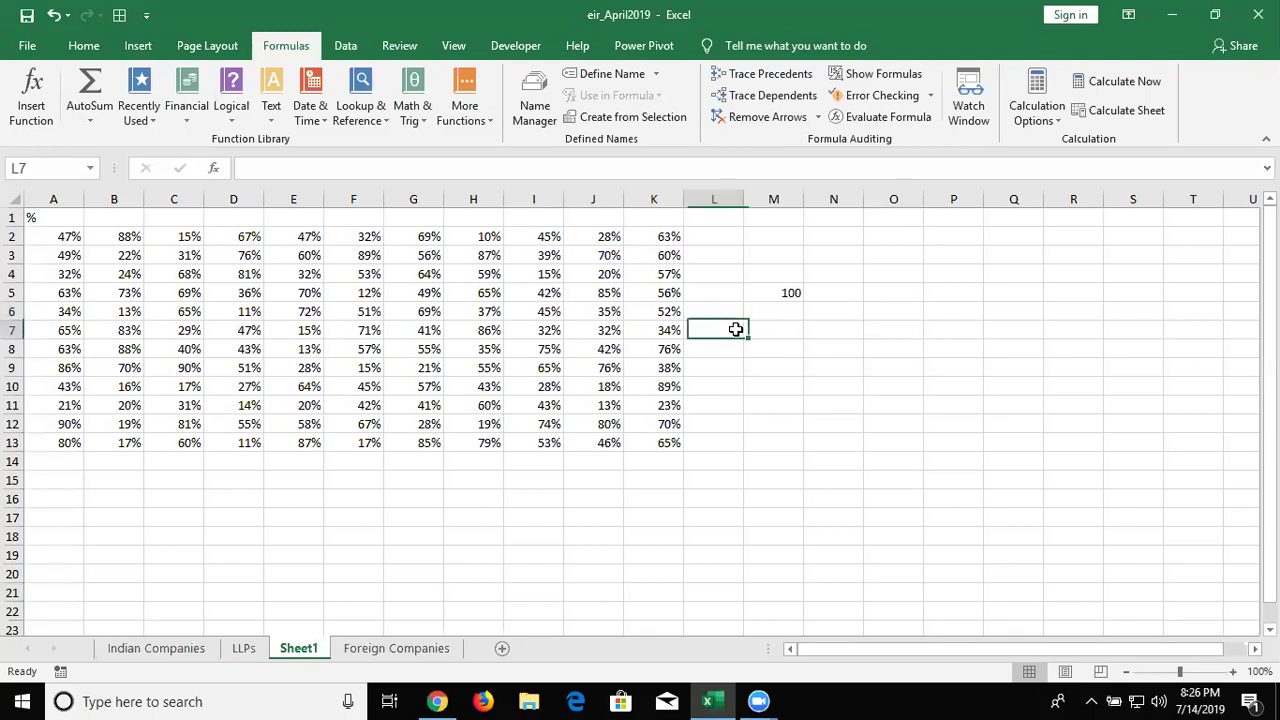
drag(1268, 300, 1268, 318)
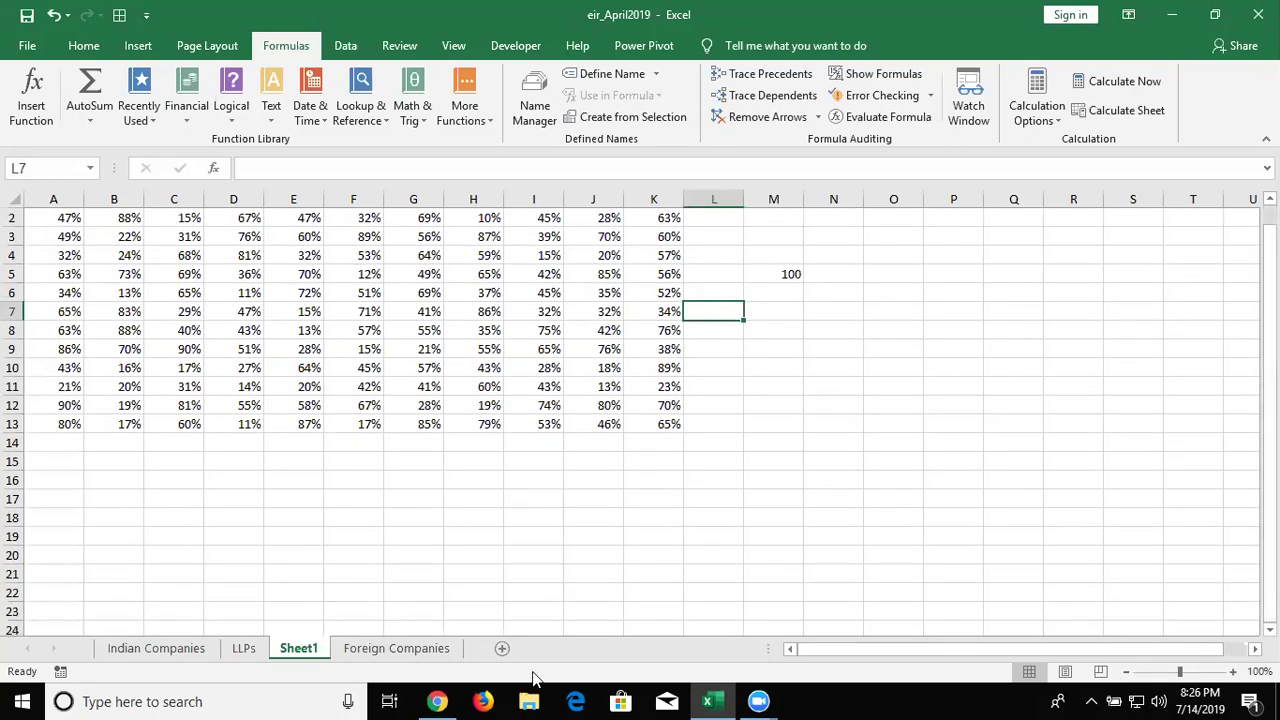
click(293, 534)
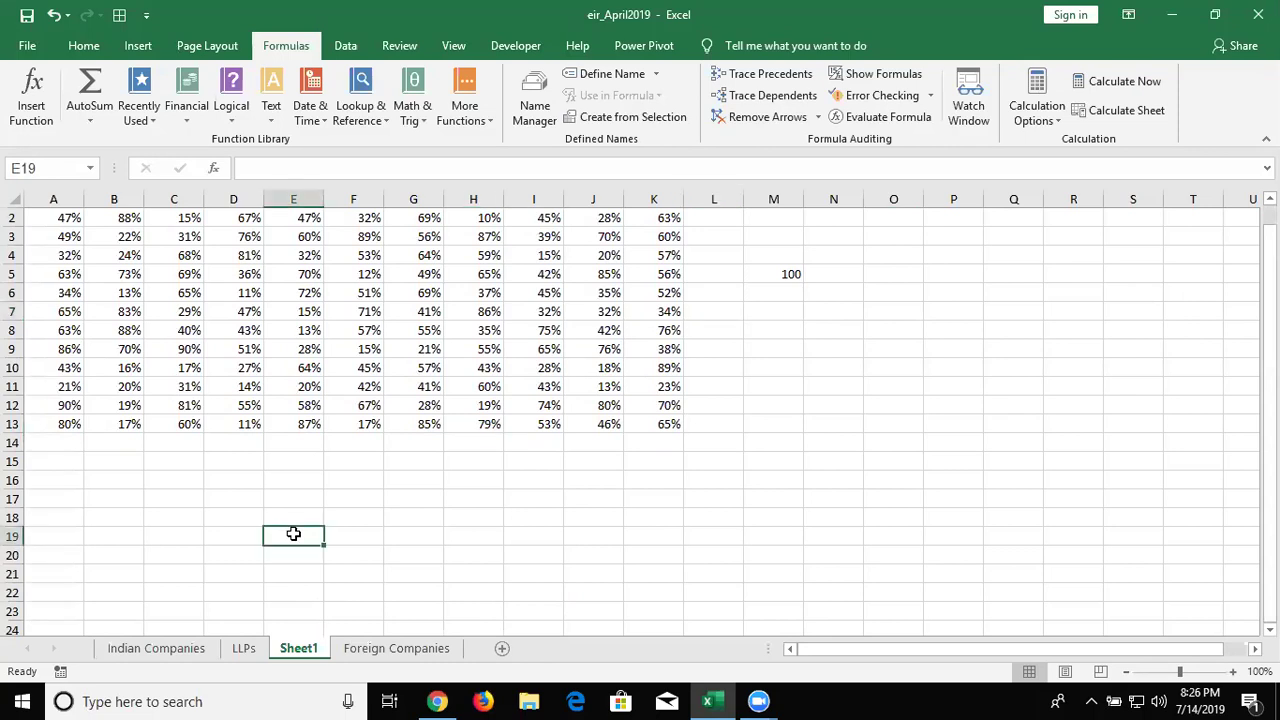
scroll(293, 534, up, 1)
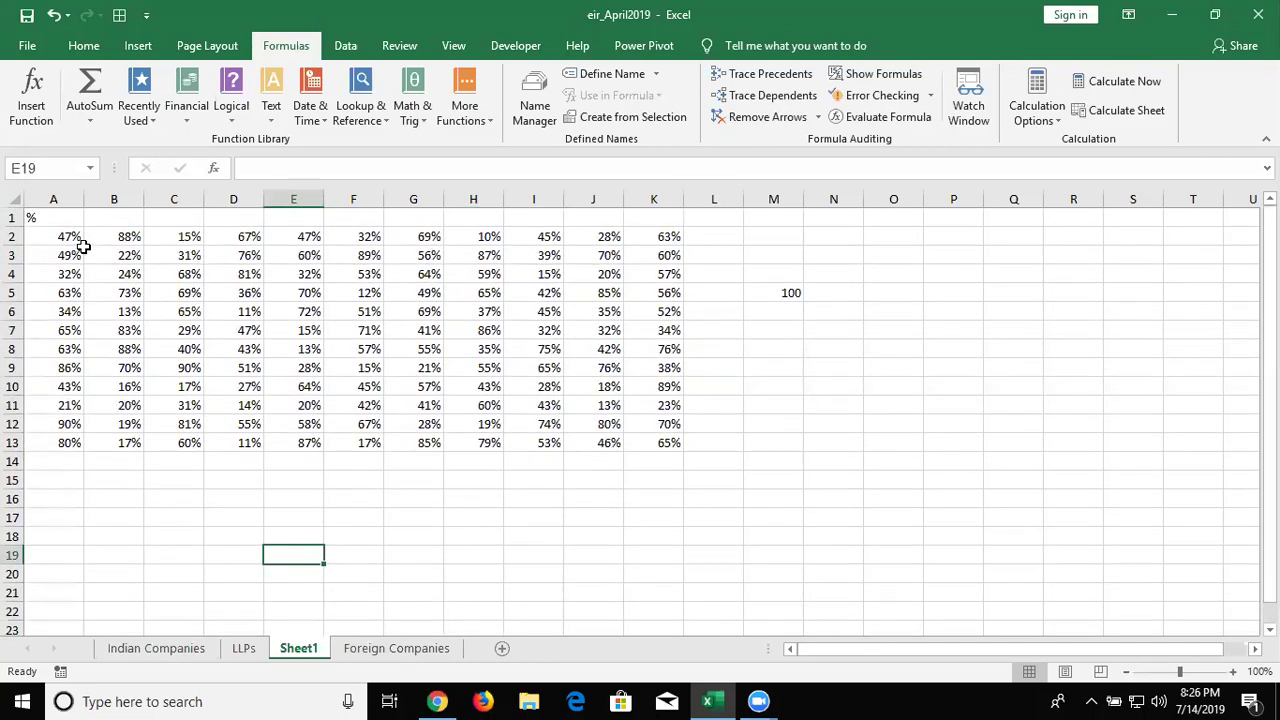
drag(57, 216, 760, 440)
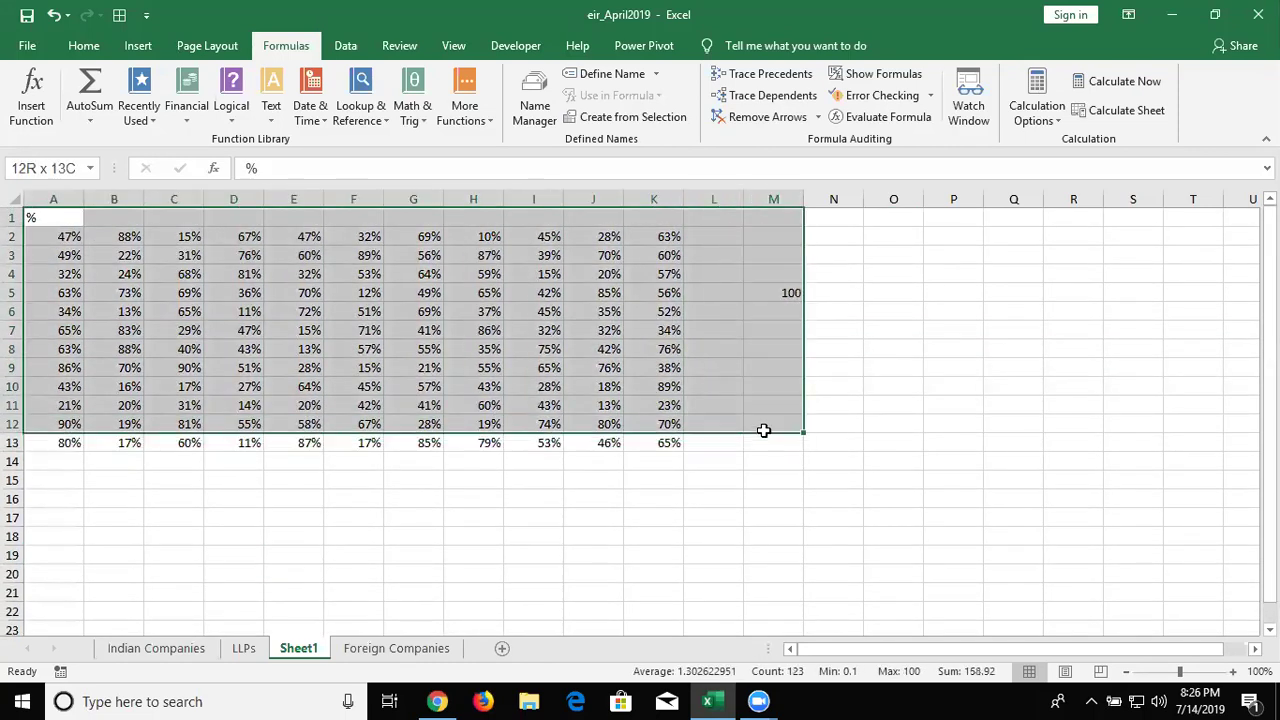
key(Delete)
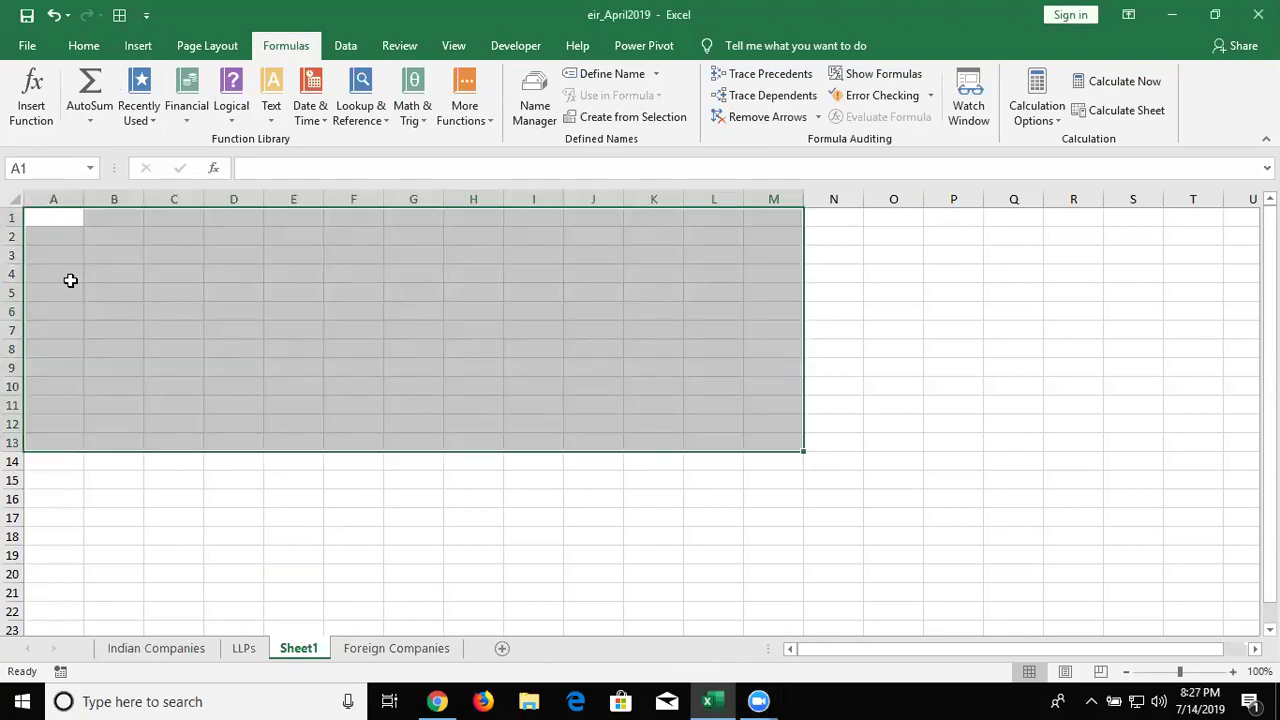
Step: Open IPT_Excel_School from the Recent workbooks list in File > Open
click(51, 234)
click(64, 211)
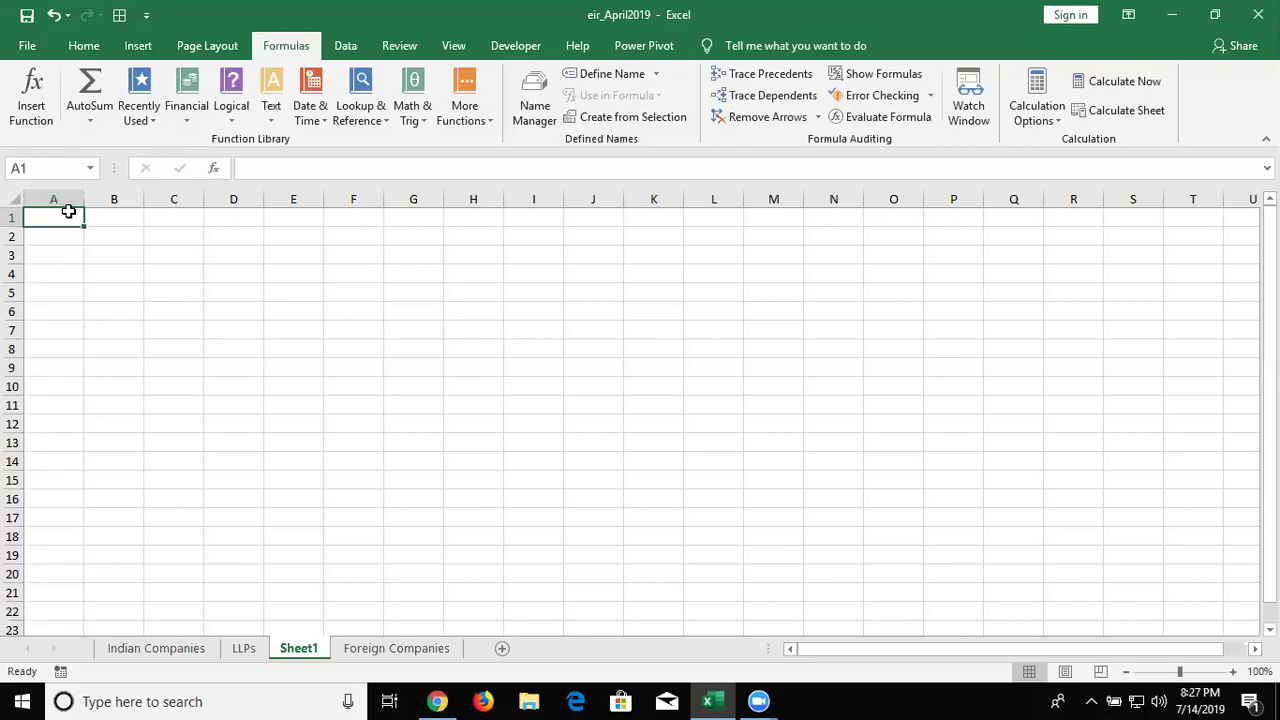
click(14, 50)
click(57, 184)
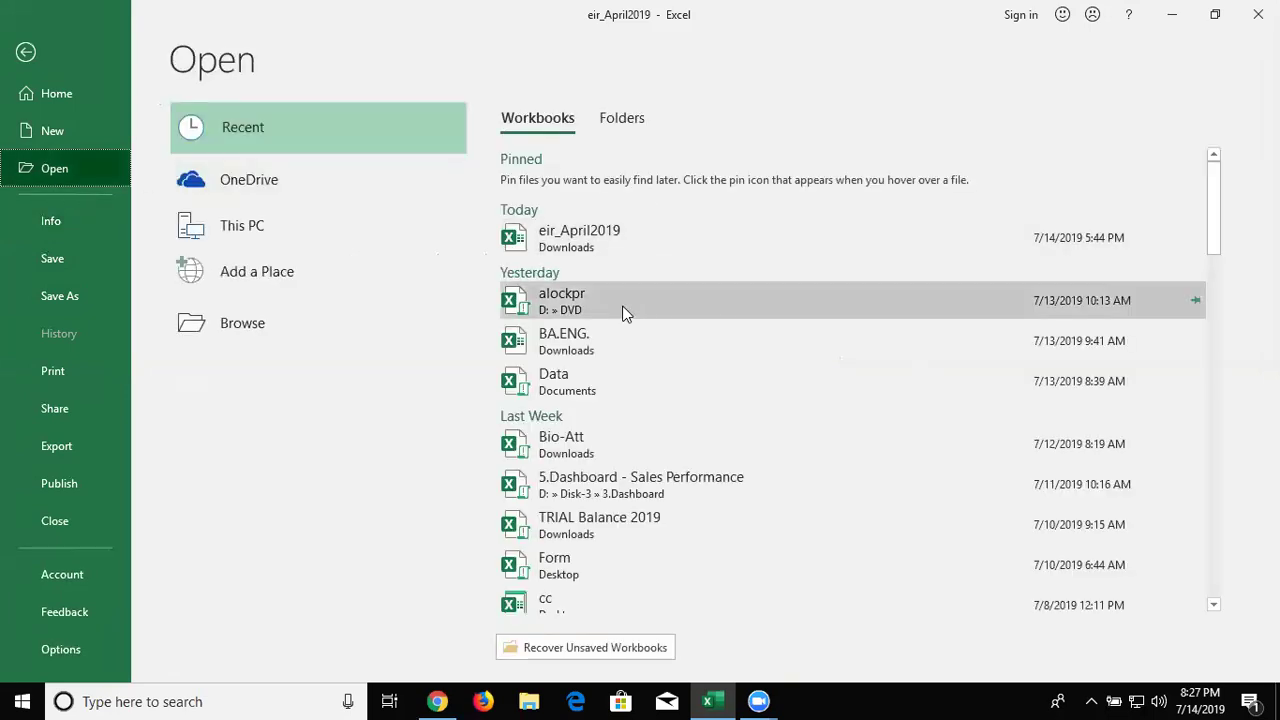
scroll(666, 472, down, 1)
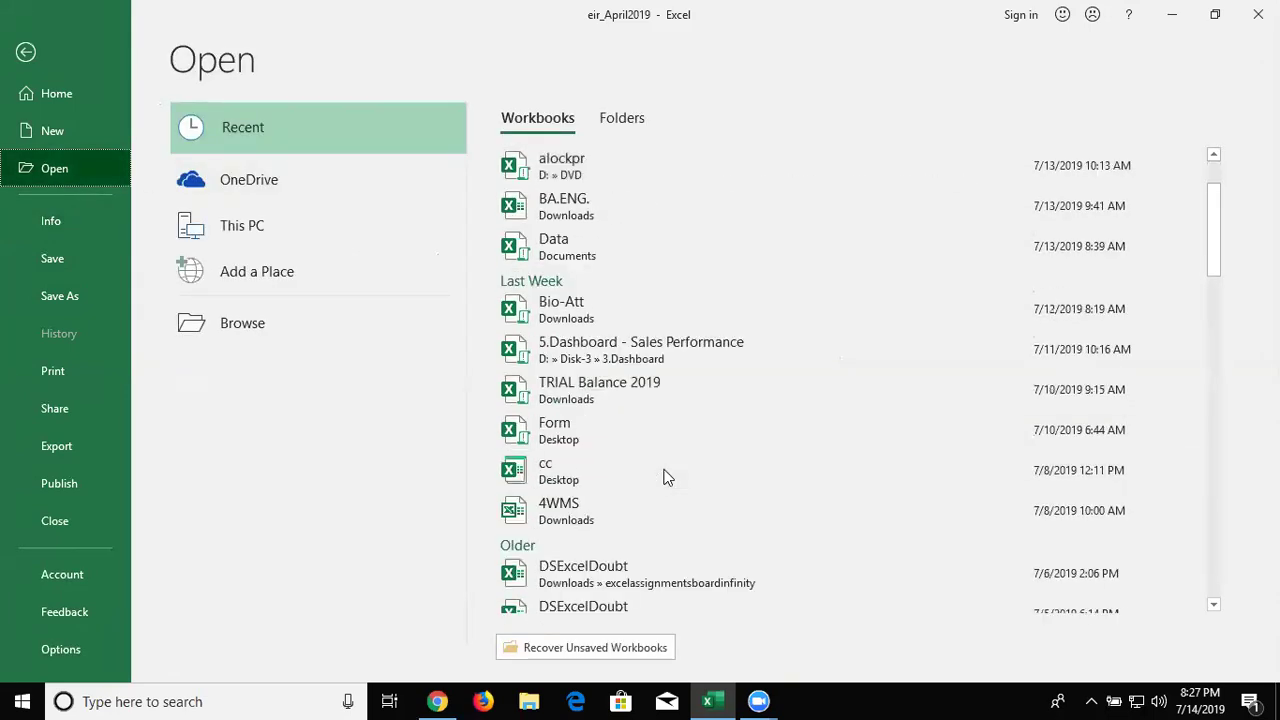
scroll(664, 477, down, 1)
scroll(664, 480, down, 1)
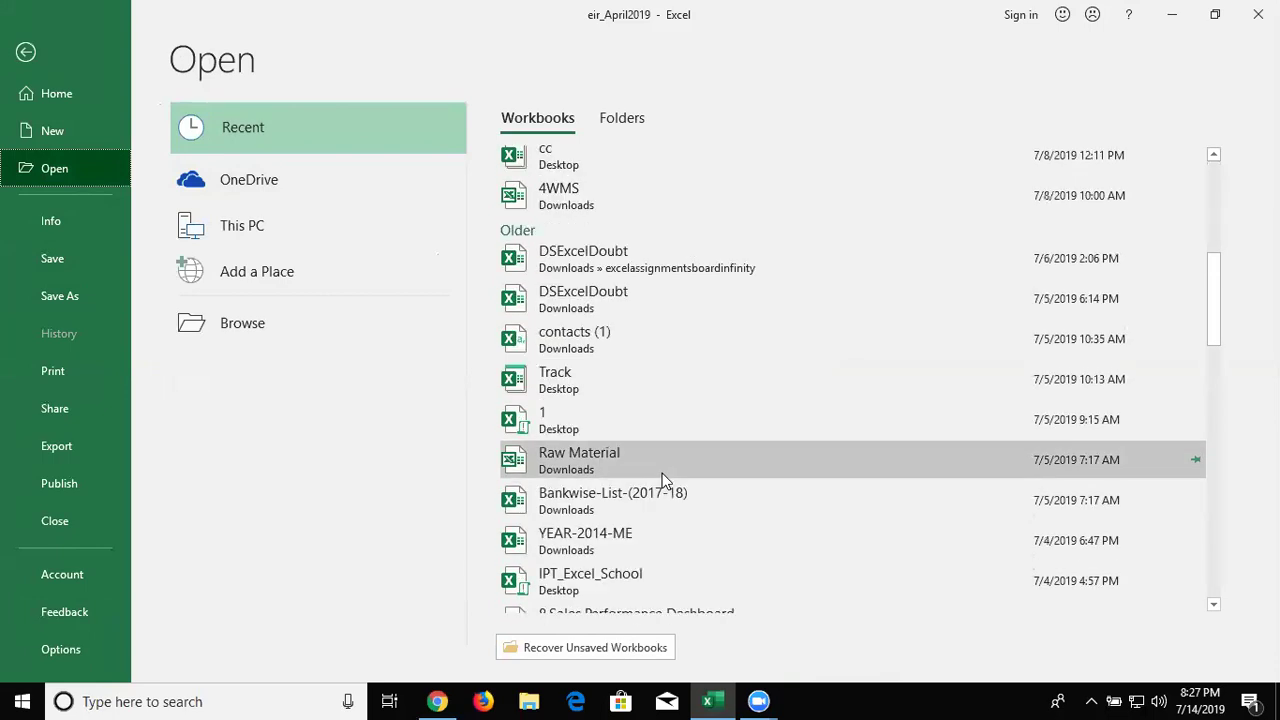
click(623, 582)
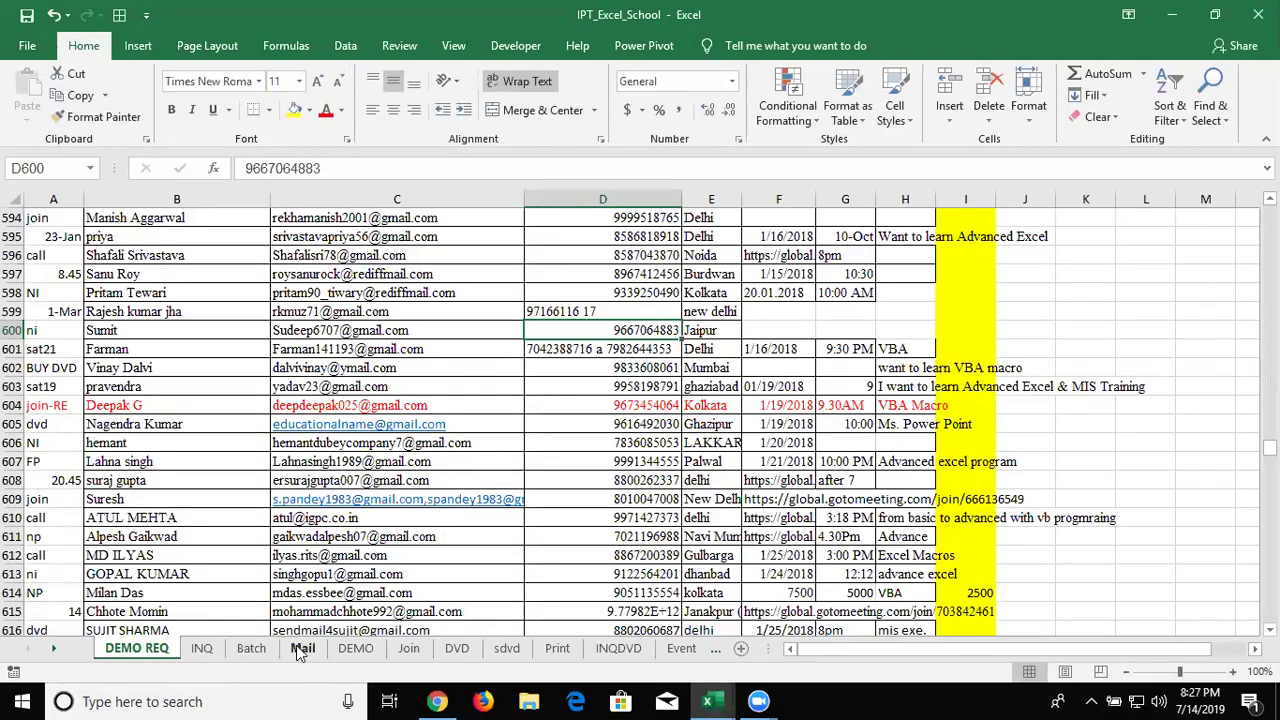
Step: On the Mail sheet, select the e-mail cells C6:C7
click(302, 648)
click(422, 236)
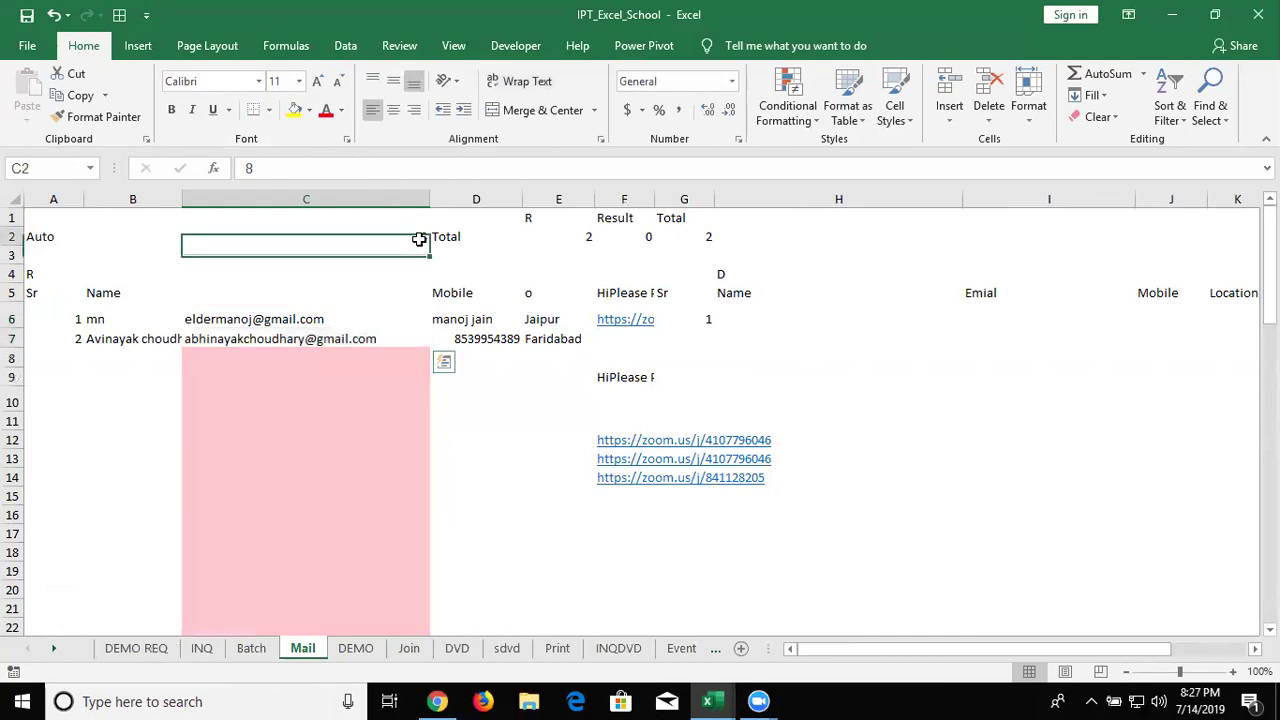
drag(310, 318, 311, 356)
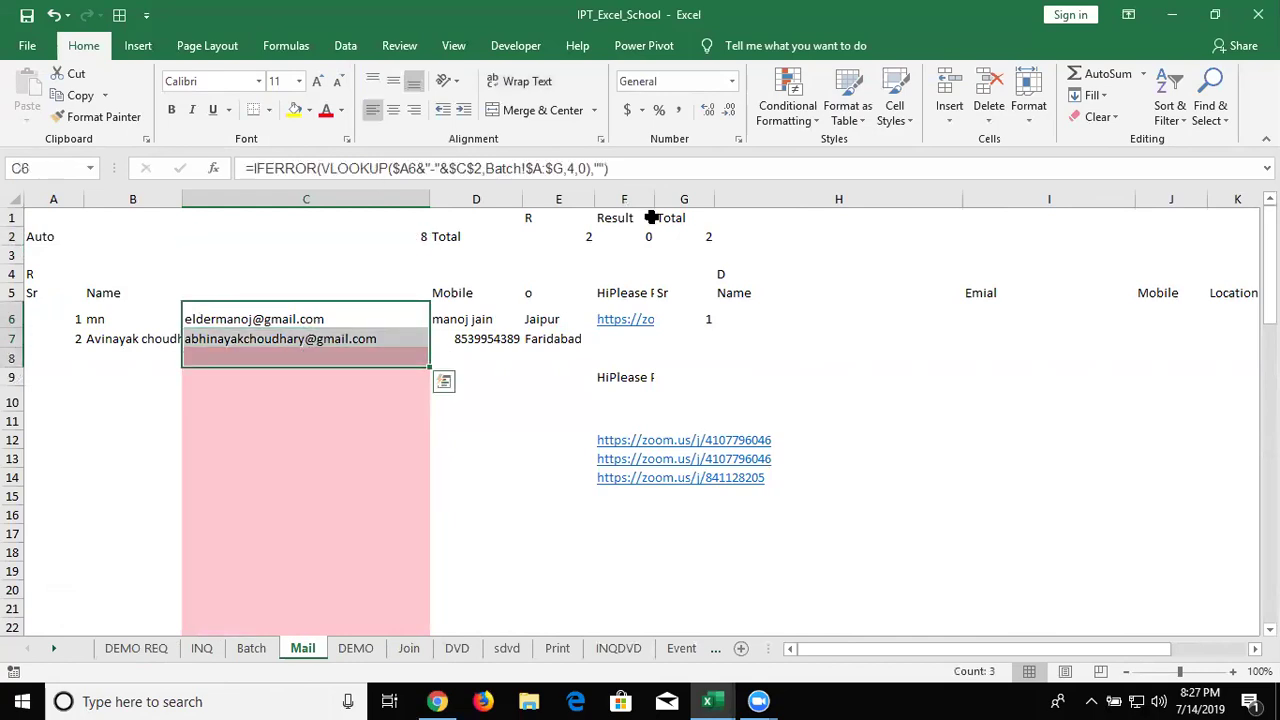
click(612, 320)
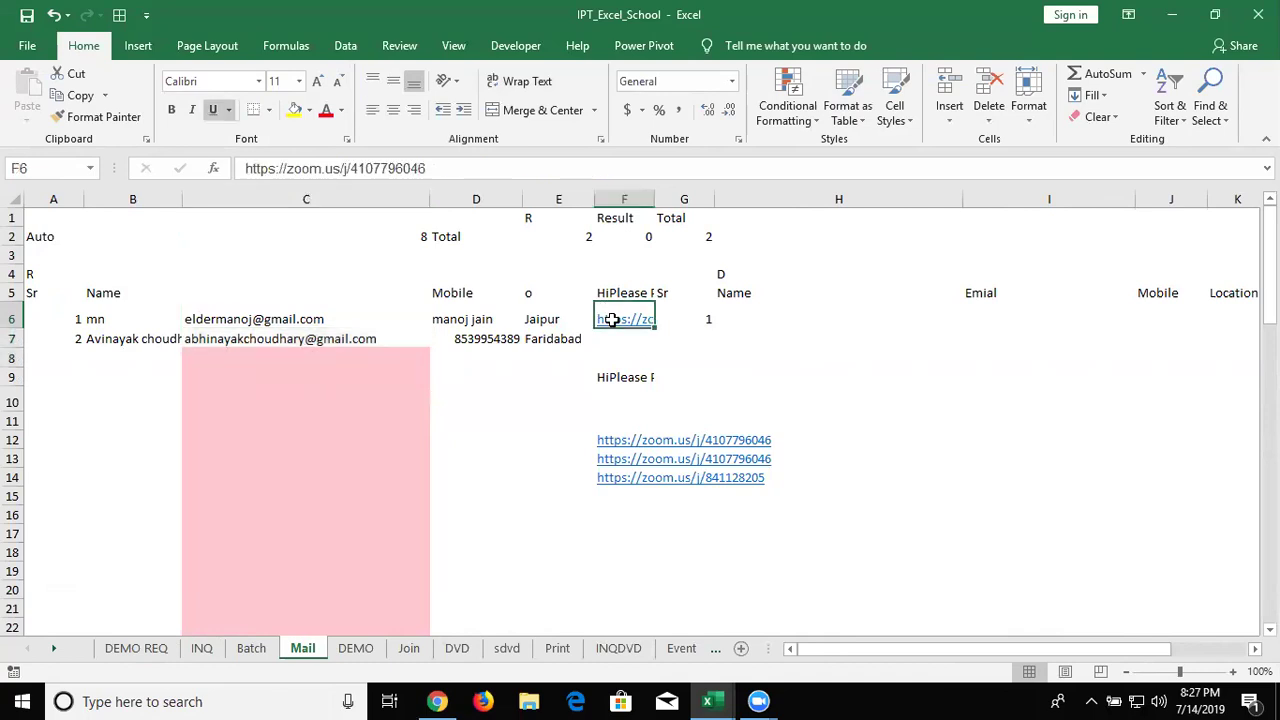
drag(333, 322, 333, 341)
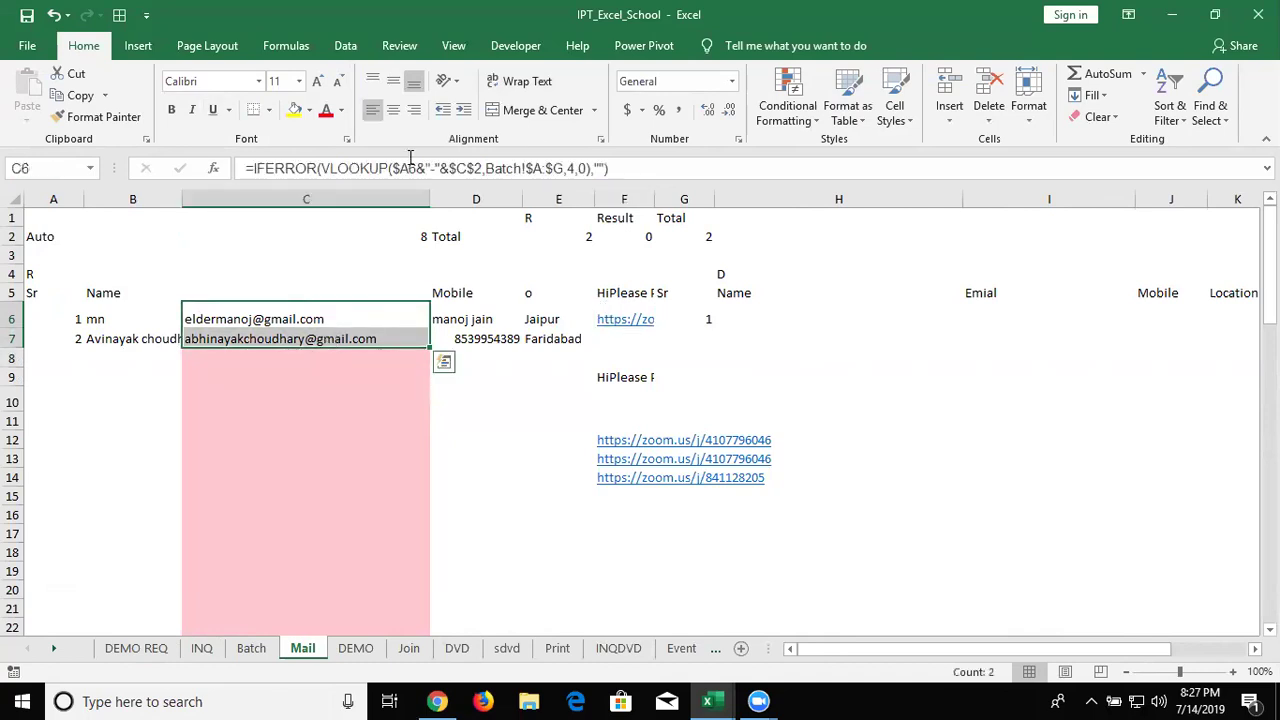
Step: Run the 'mail' macro from Developer > Macros, then close IPT_Excel_School
click(516, 46)
click(67, 100)
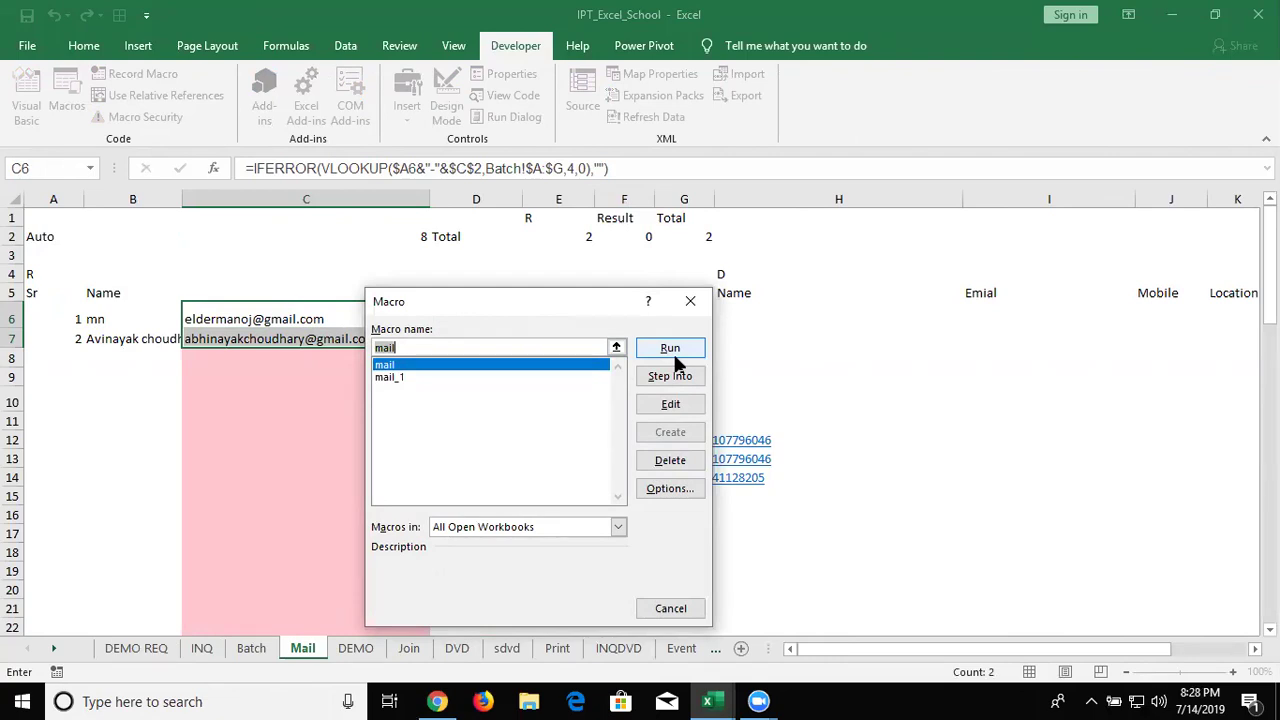
key(Return)
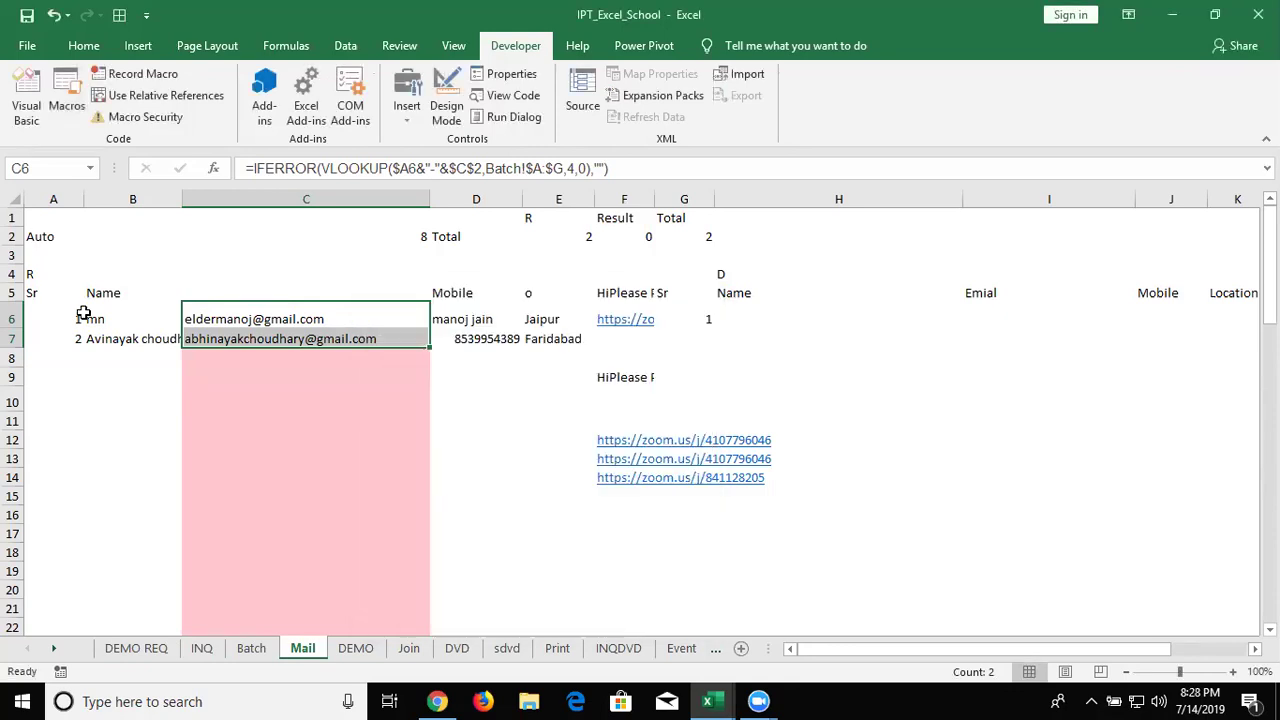
click(88, 316)
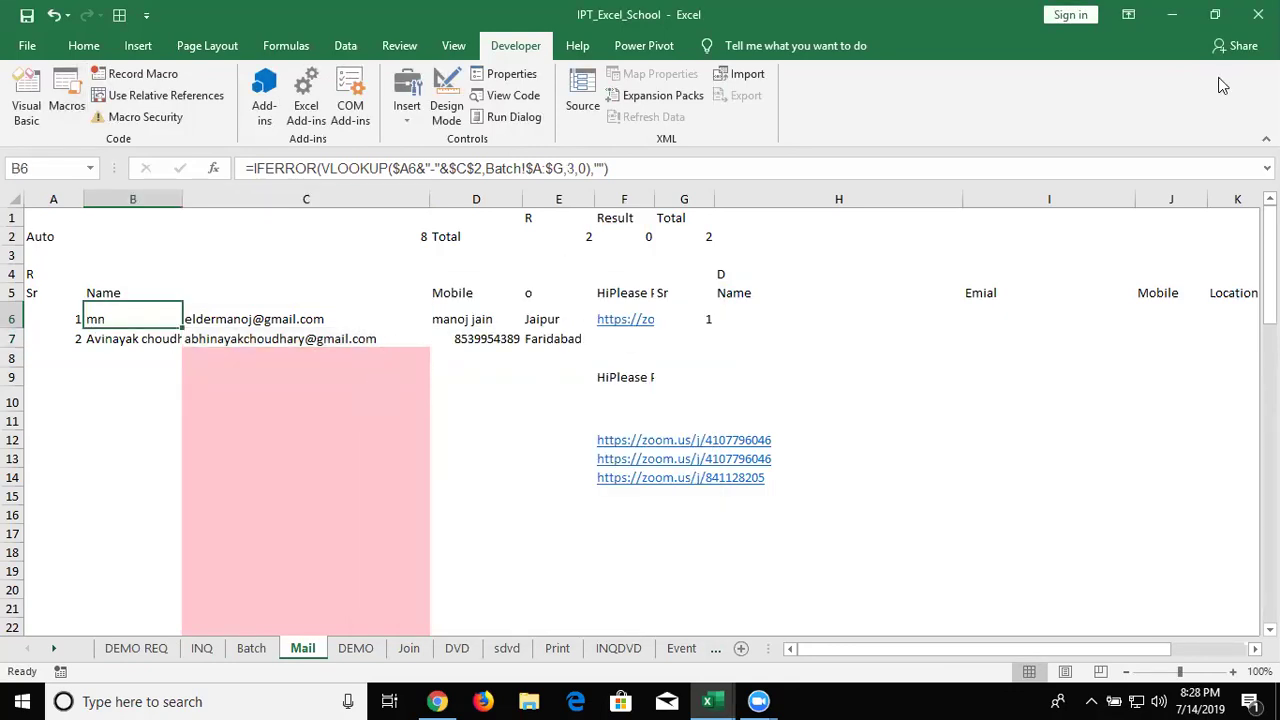
click(1258, 14)
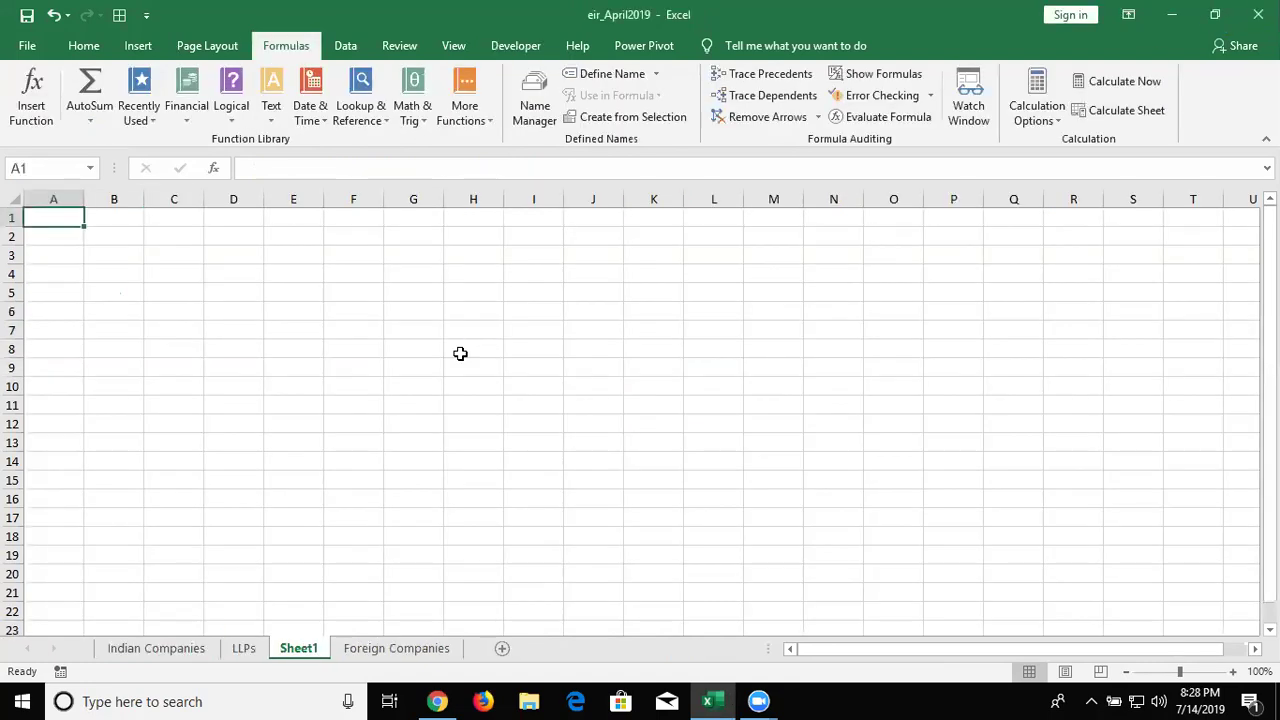
Step: Enter Macros in C3 and Function in C5
click(226, 271)
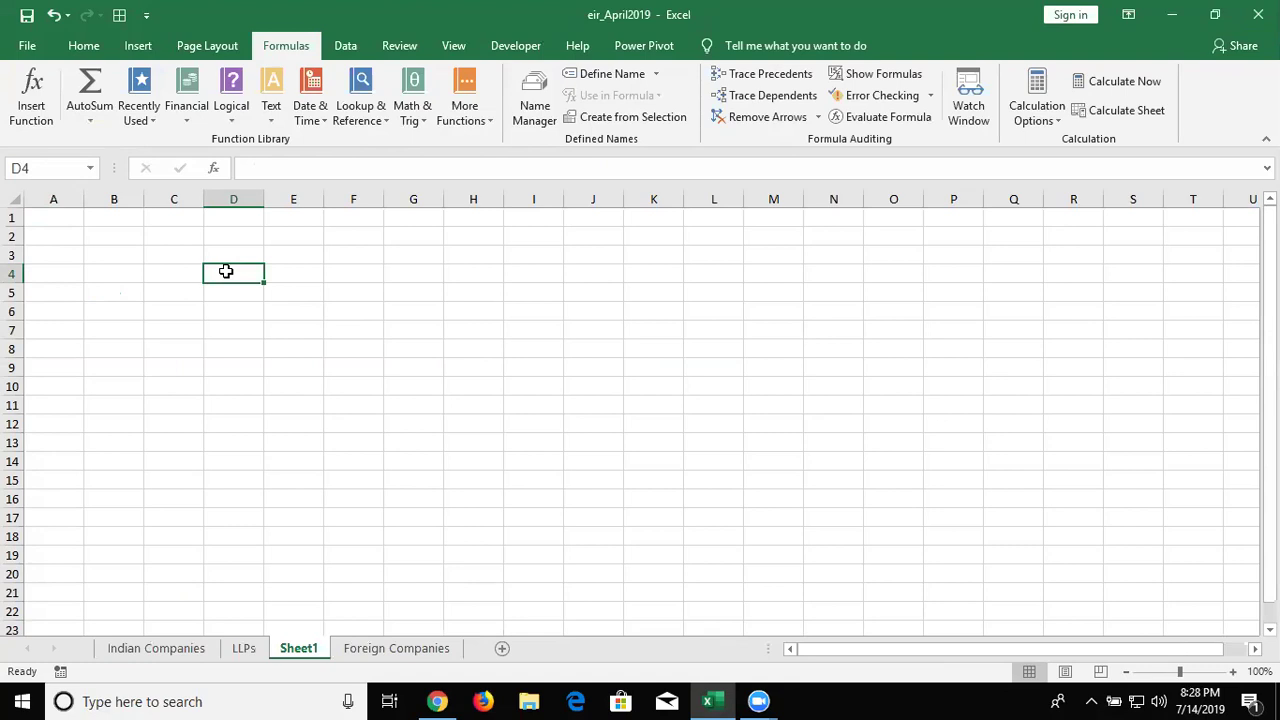
key(Left)
key(Up)
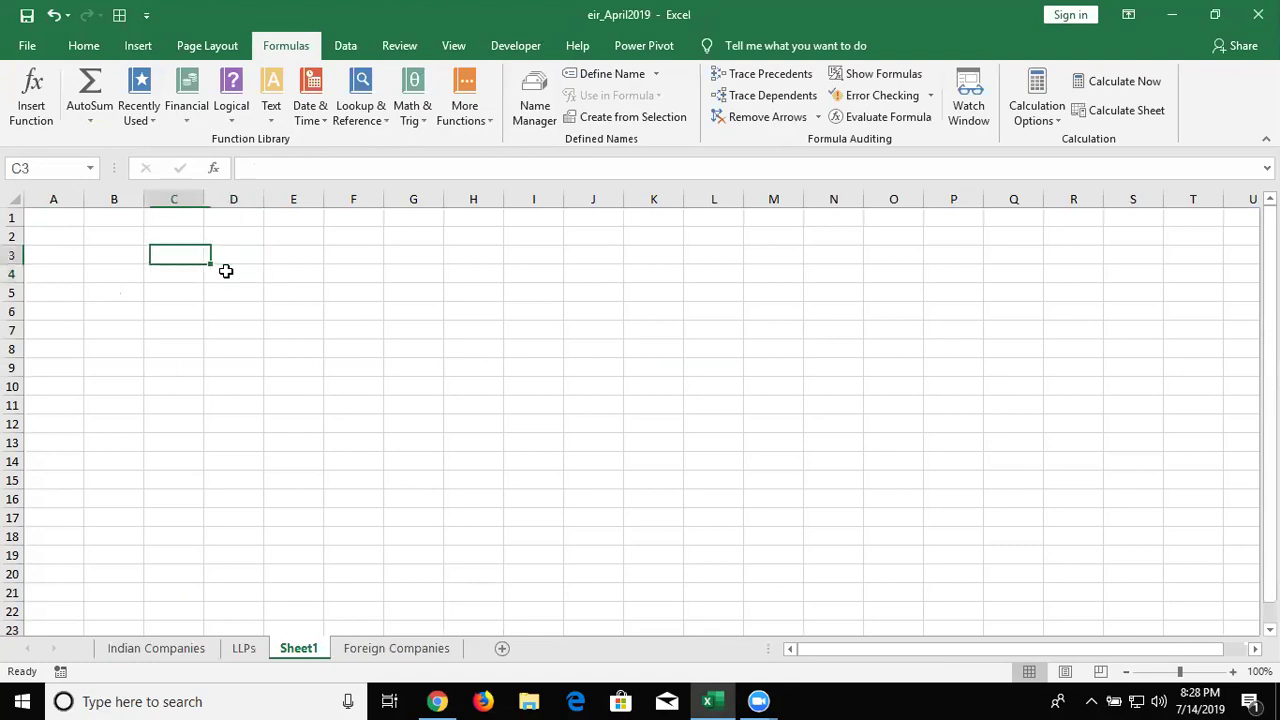
text(Macros)
key(Return)
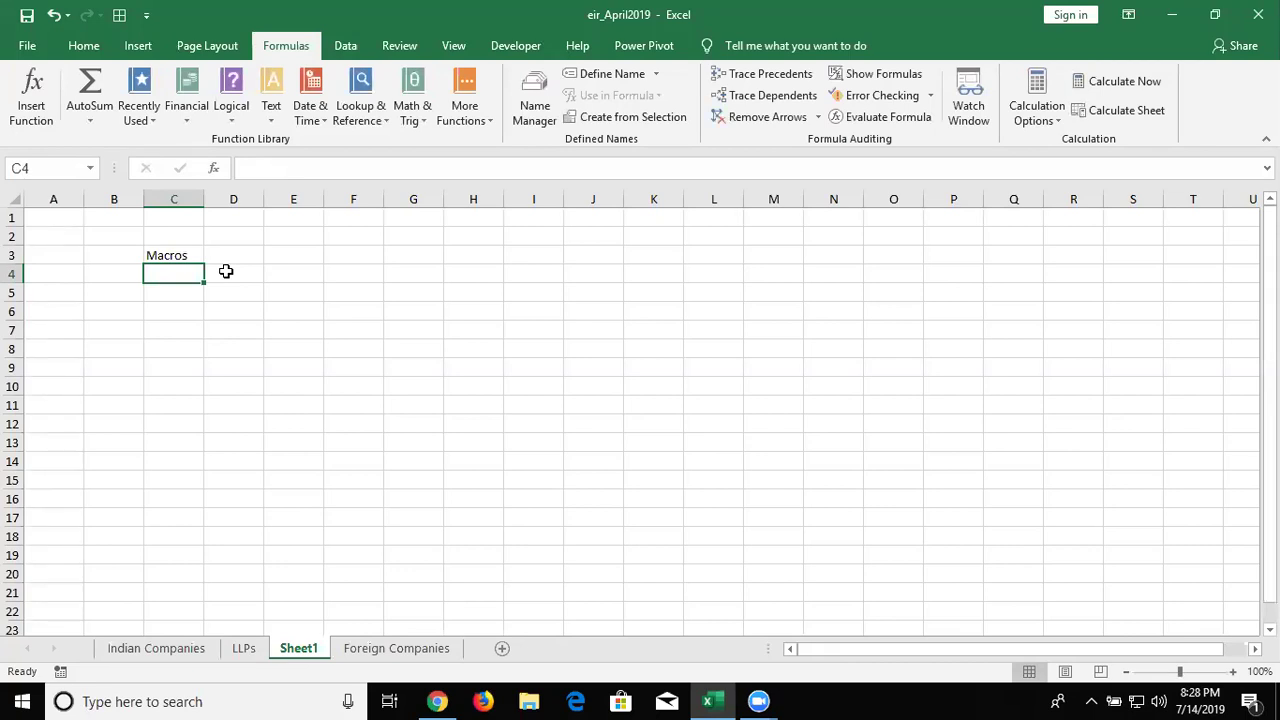
key(Return)
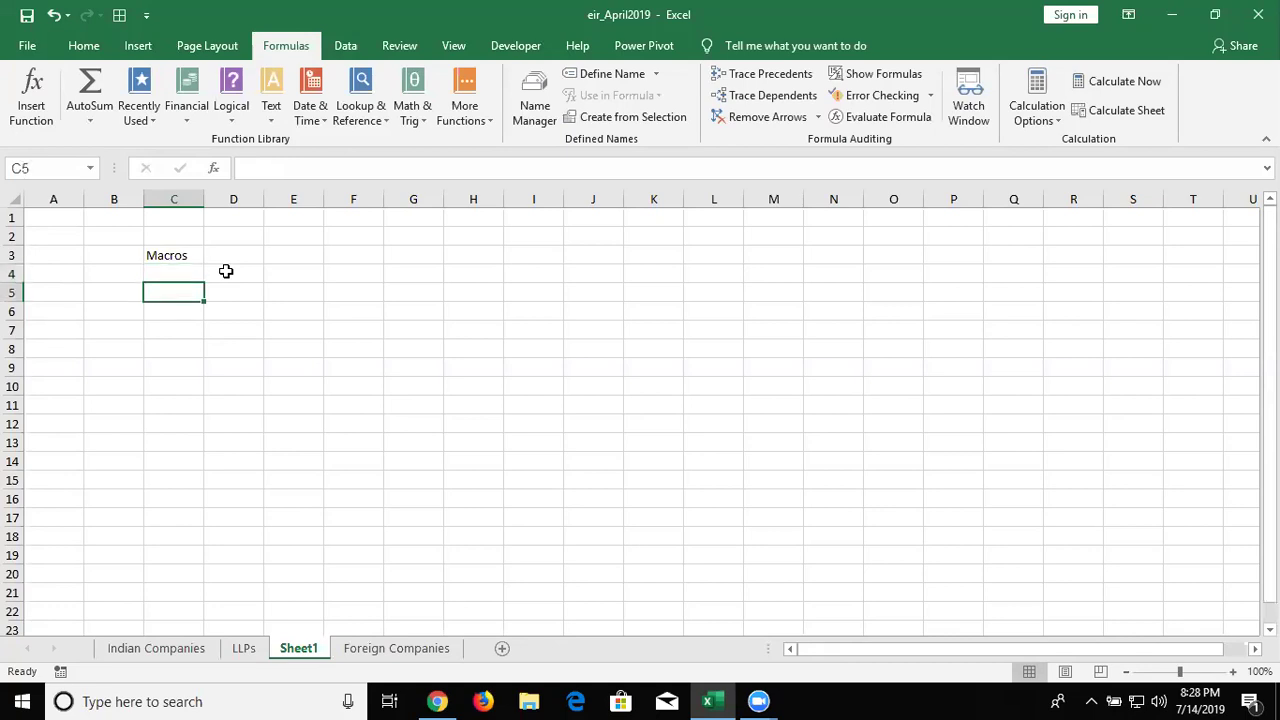
text(Functionm)
key(BackSpace)
key(Return)
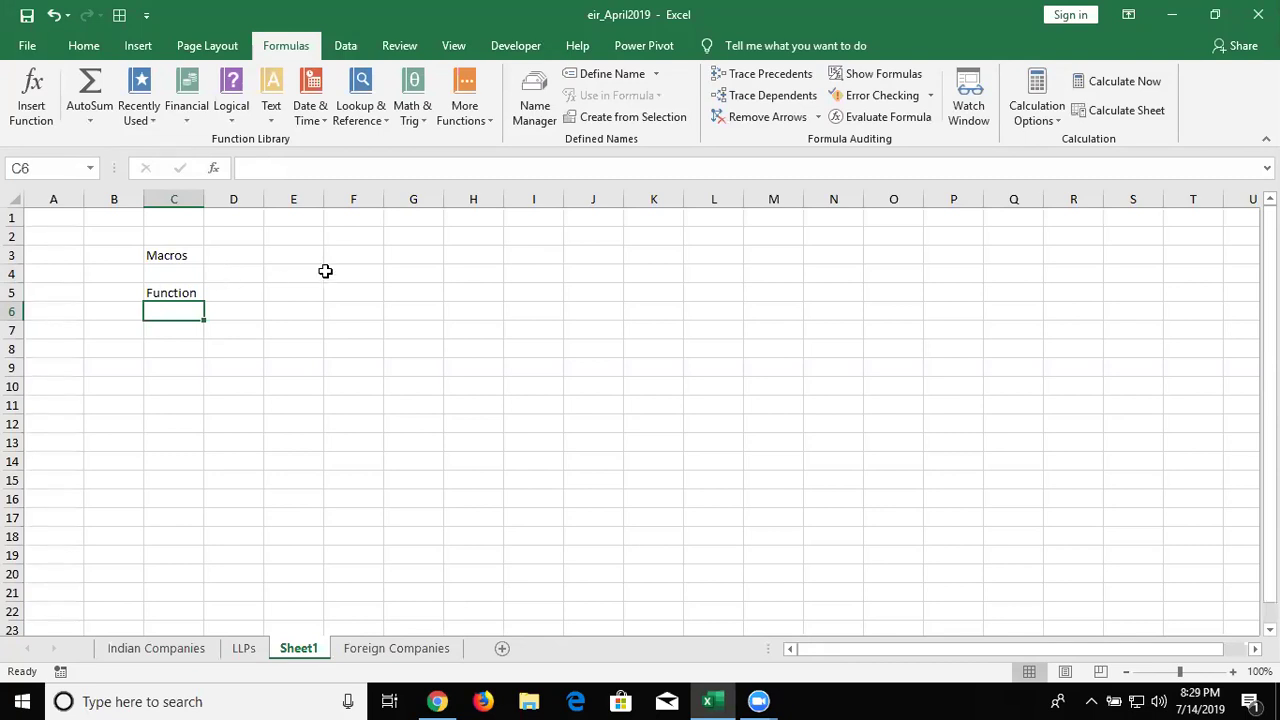
Step: Enter Userform in C8
drag(354, 267, 350, 476)
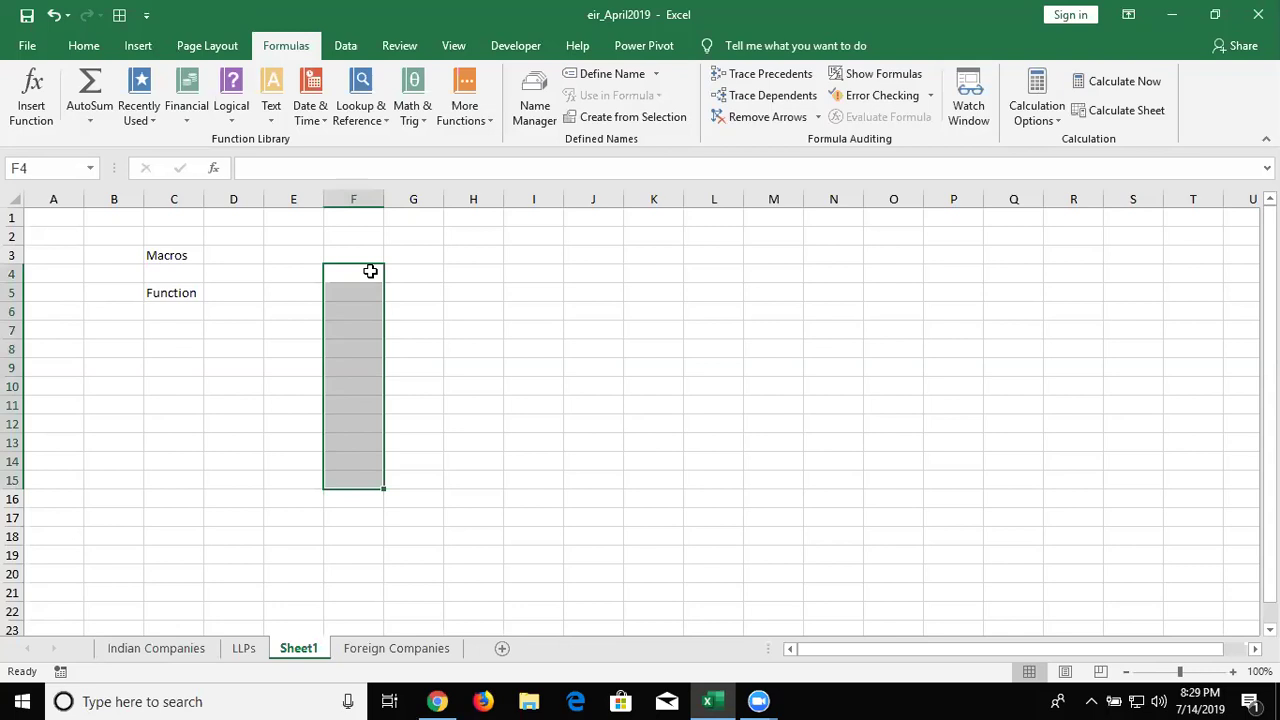
click(198, 296)
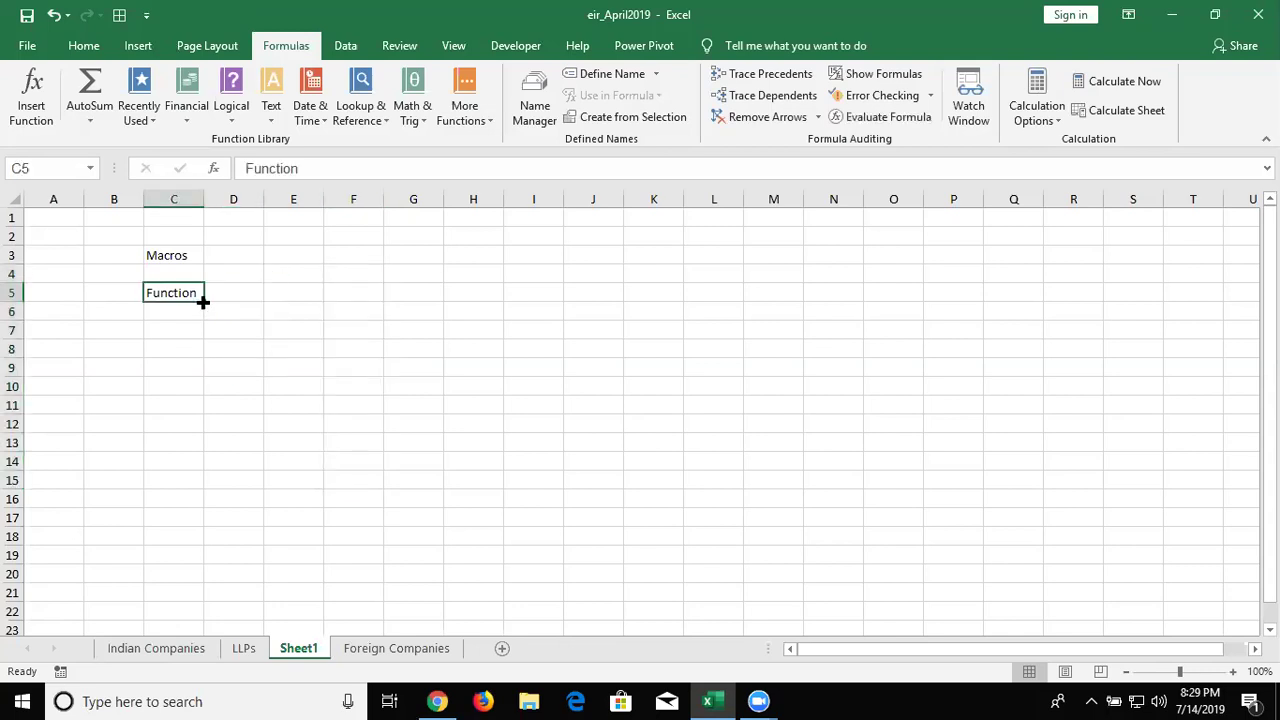
key(Down)
key(Down)
key(Down)
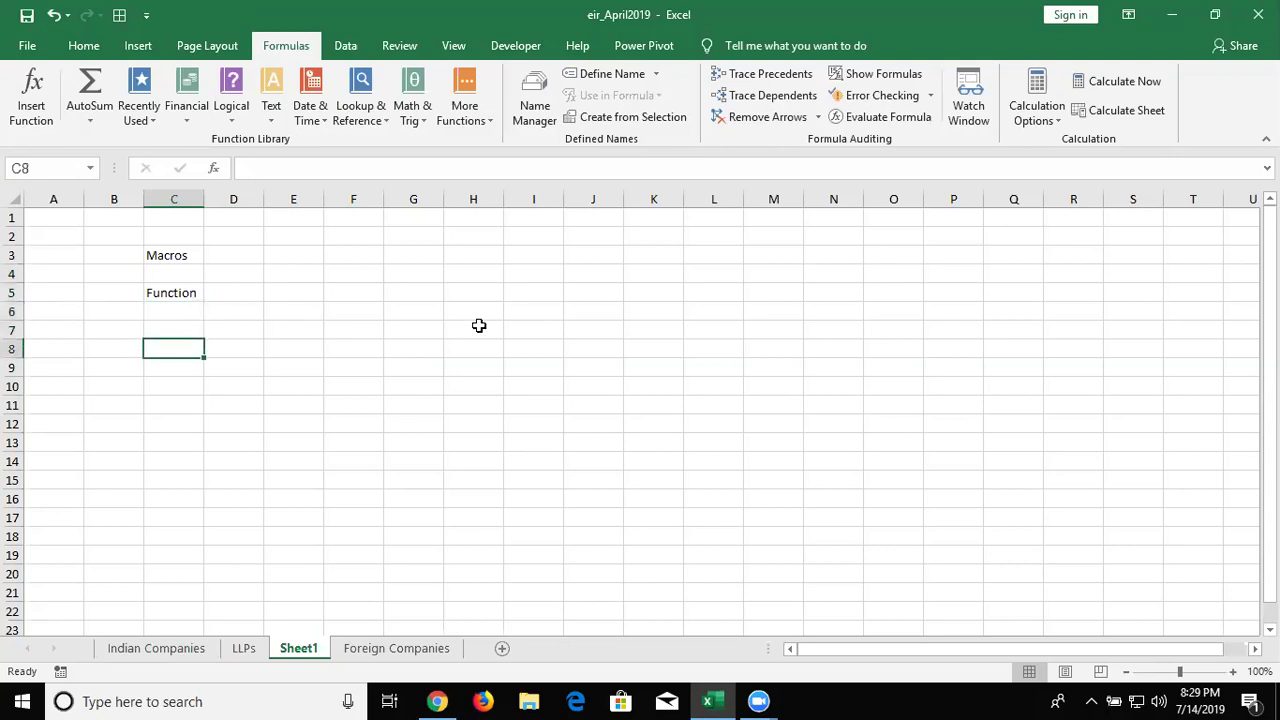
text(Userform)
key(Return)
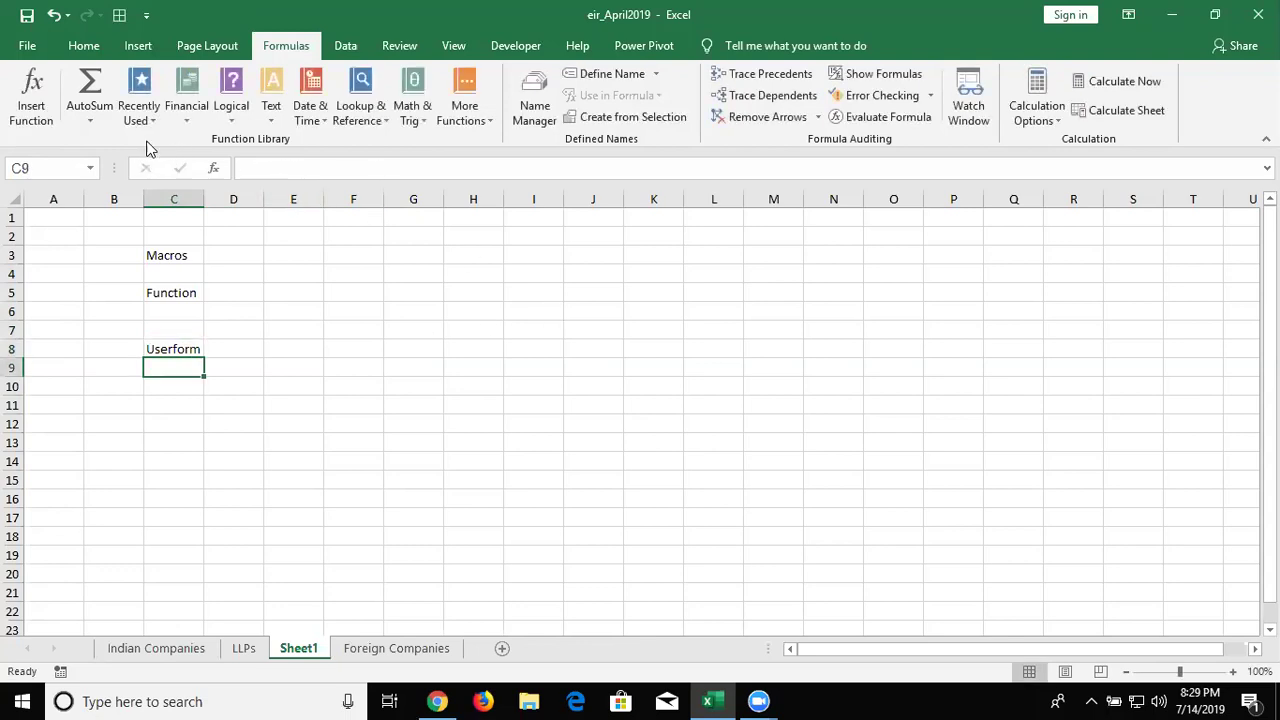
Step: Open Format Cells for H6 and close it without changes
right_click(500, 313)
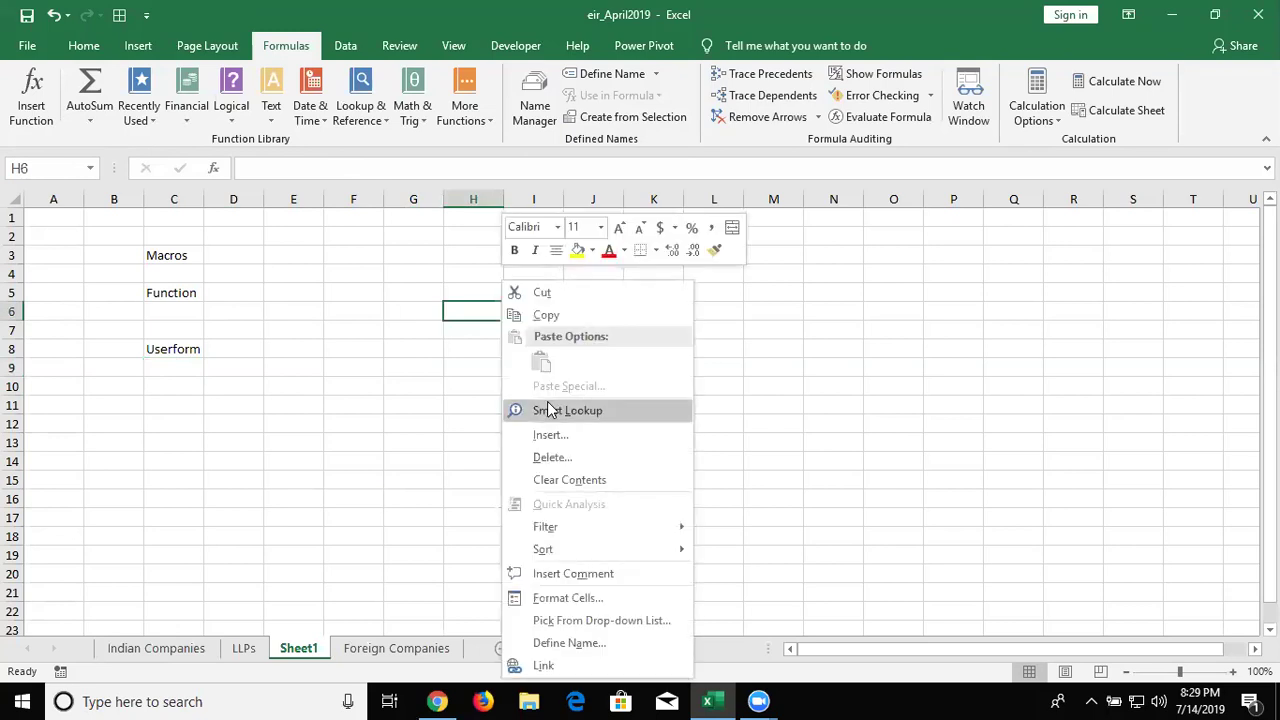
click(568, 593)
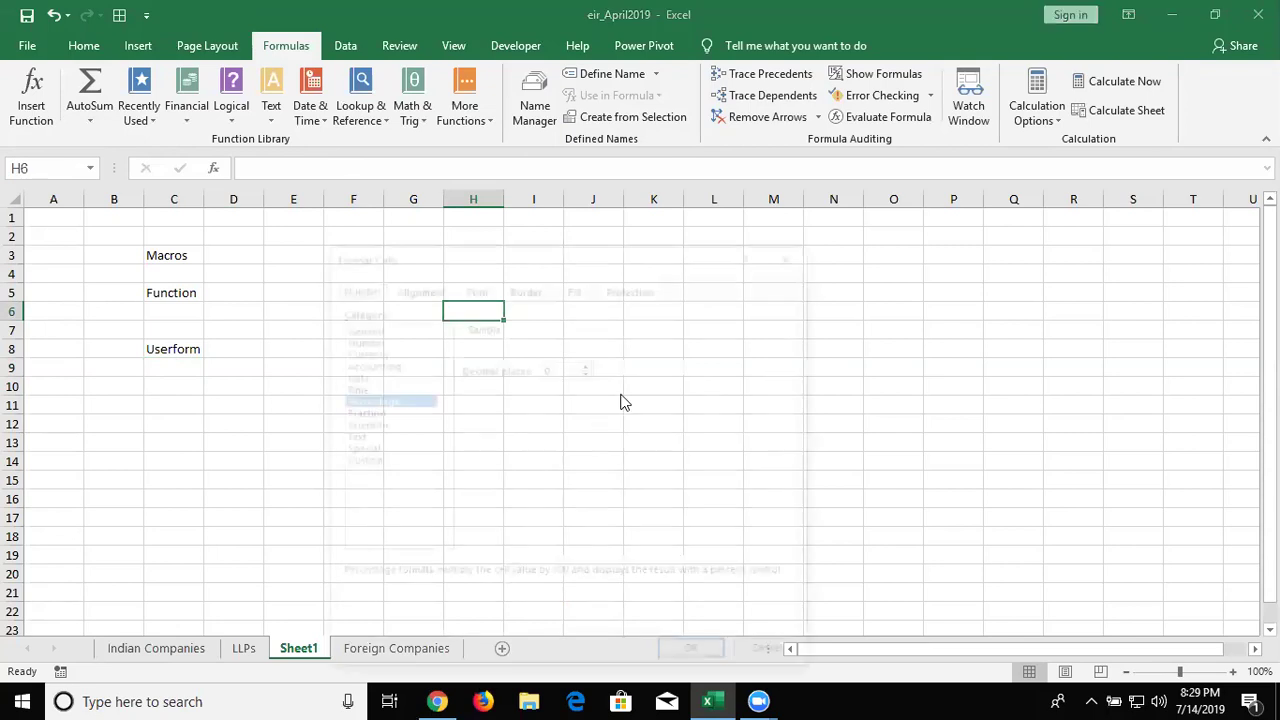
drag(523, 262, 673, 191)
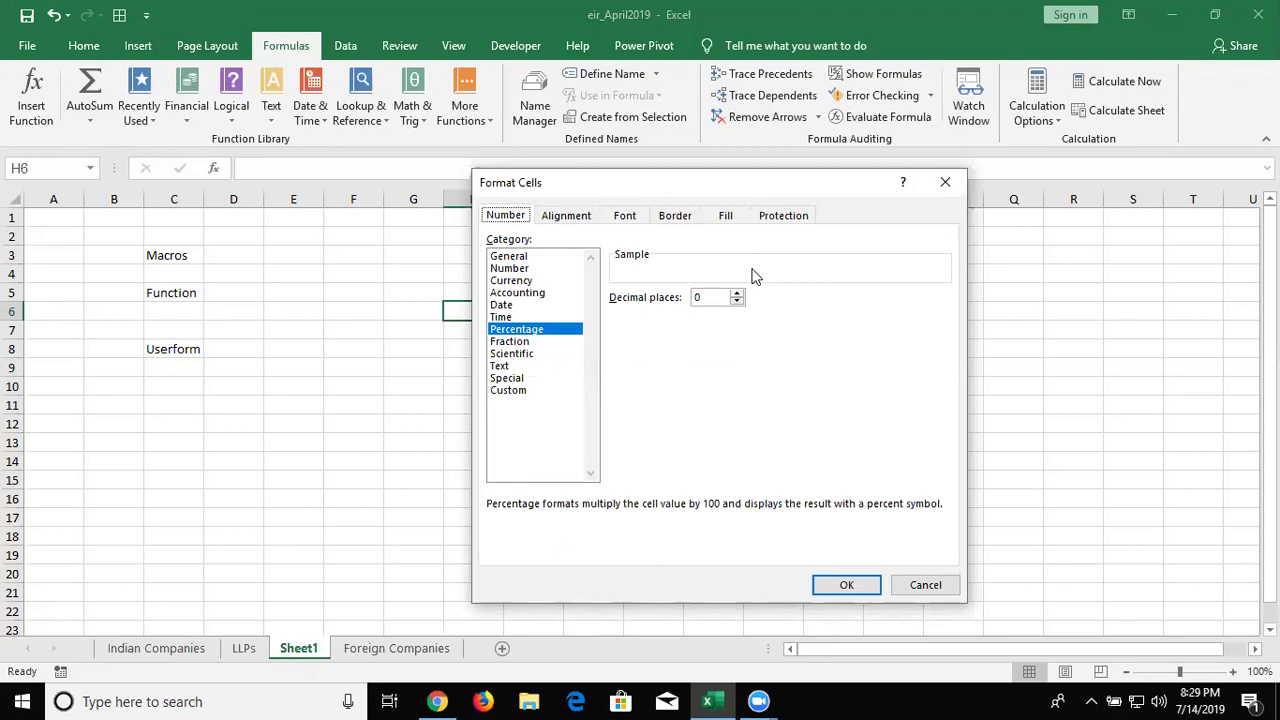
click(944, 184)
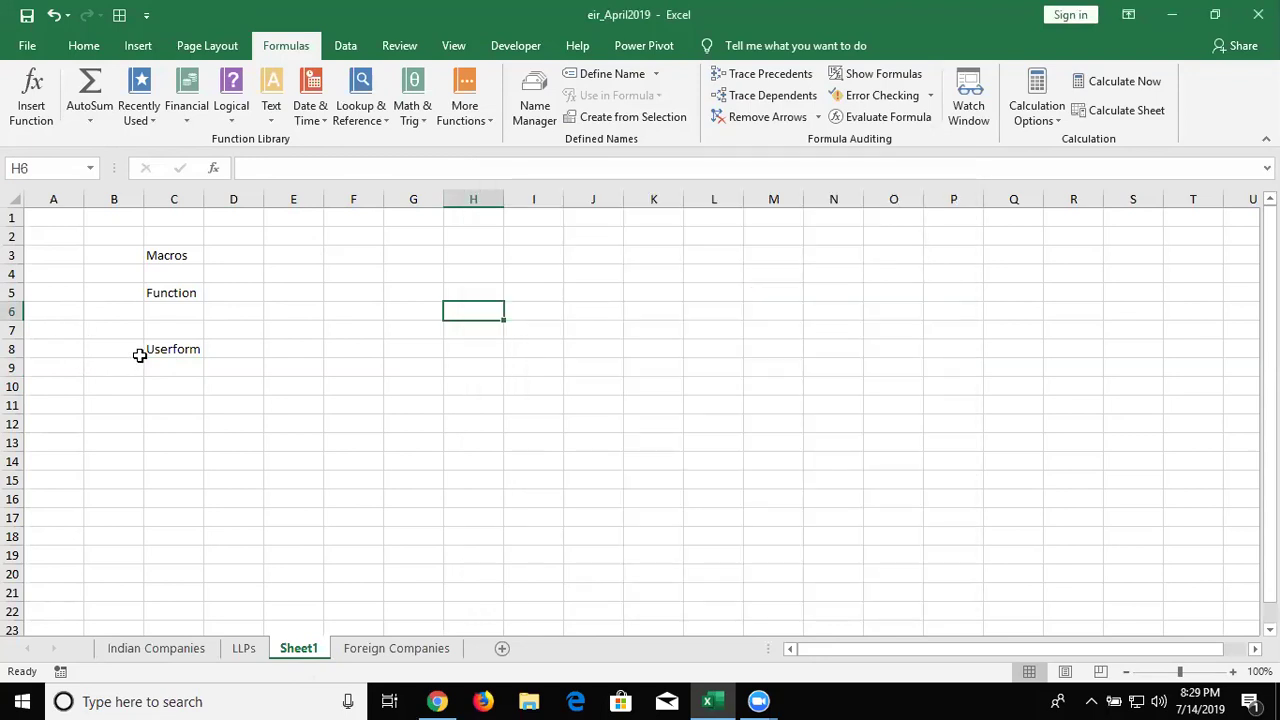
Step: Select C3:C8 and delete the Macros, Function and Userform entries
drag(137, 349, 150, 352)
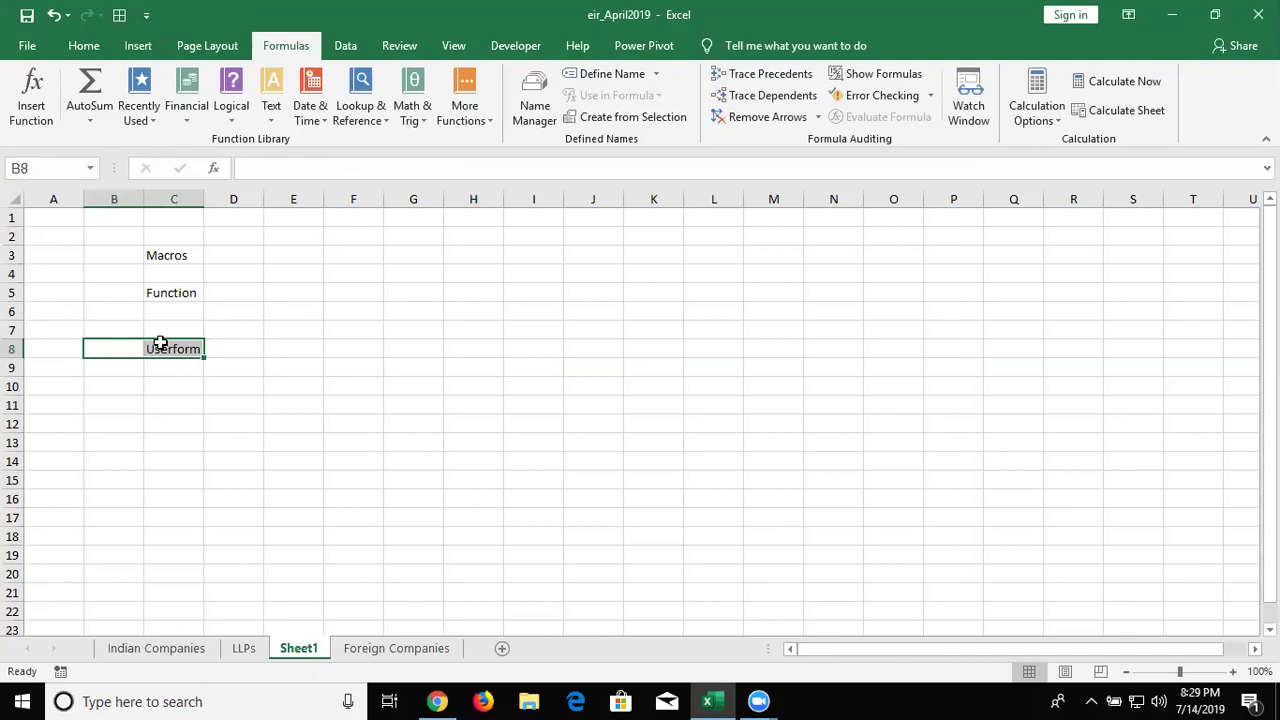
click(166, 349)
click(166, 274)
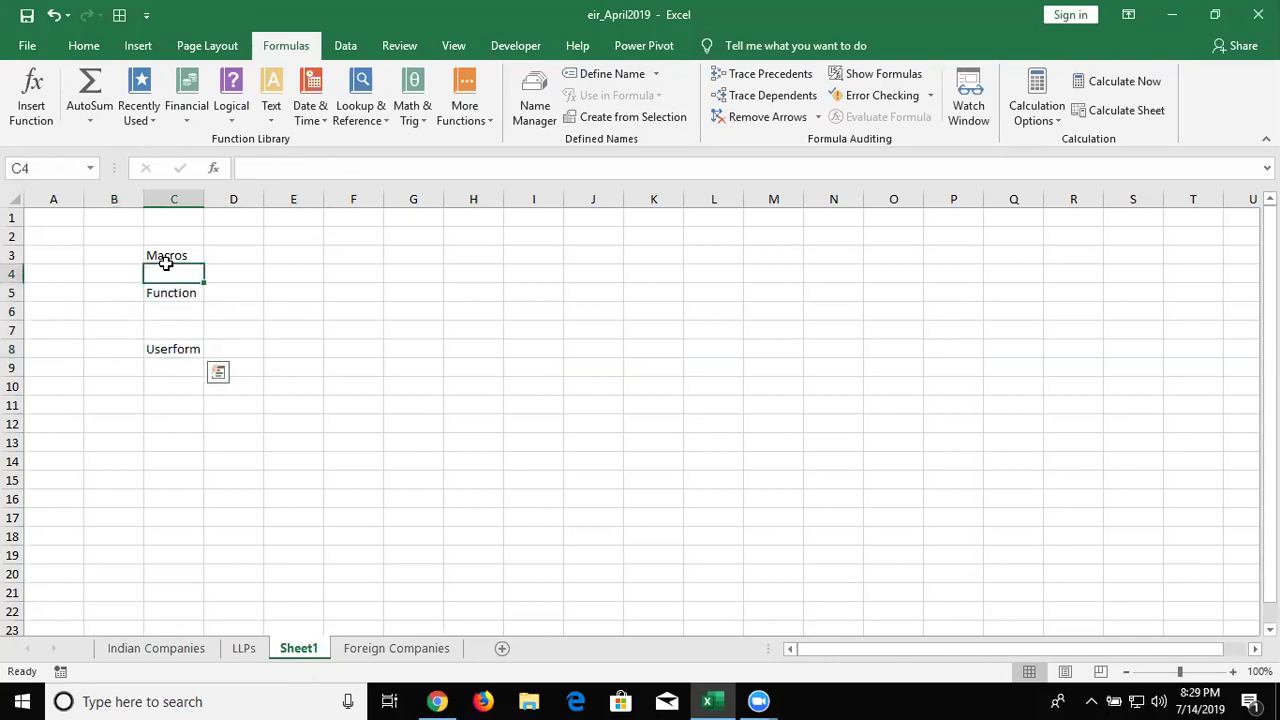
click(185, 250)
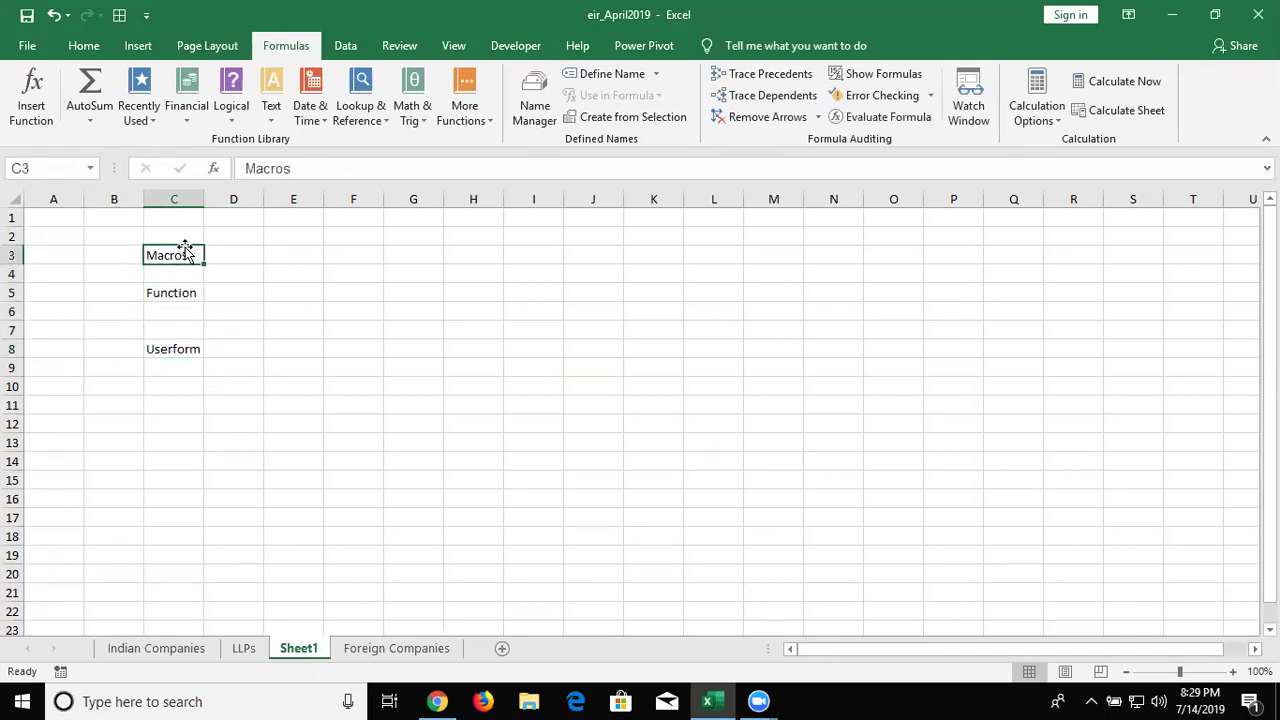
key(shift+Down)
key(shift+Down)
key(shift+Down)
key(shift+Down)
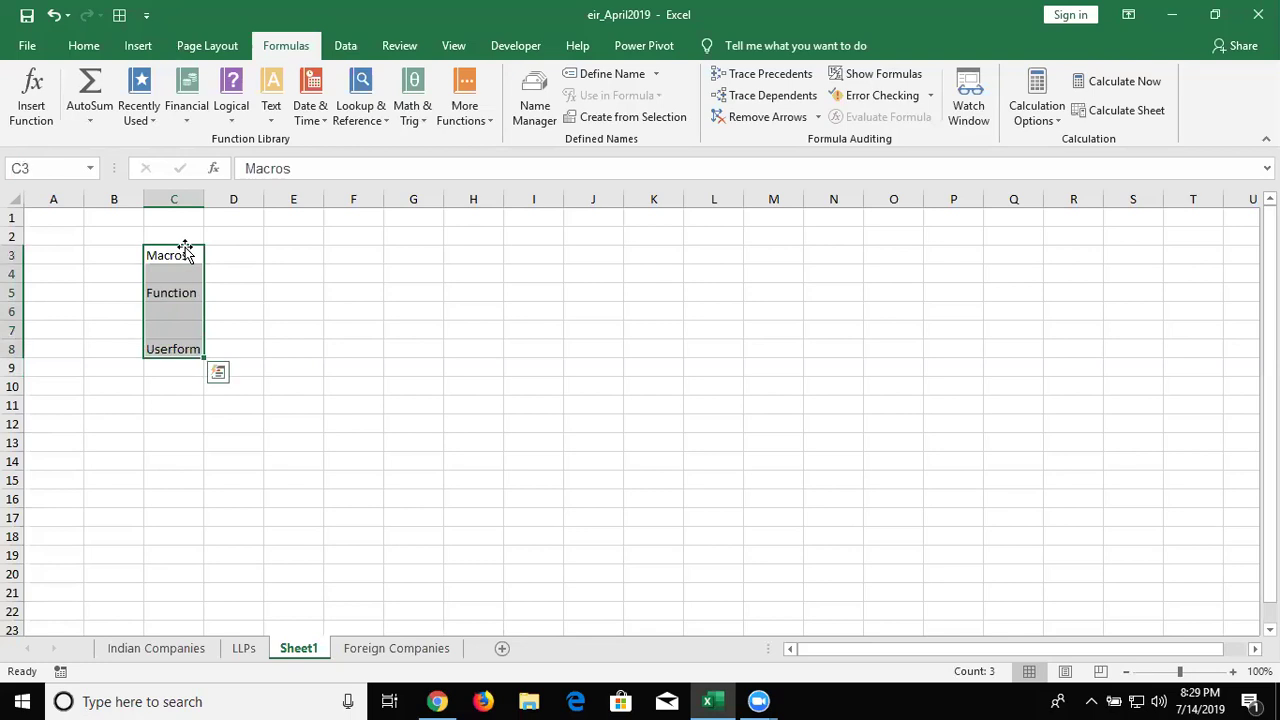
key(Delete)
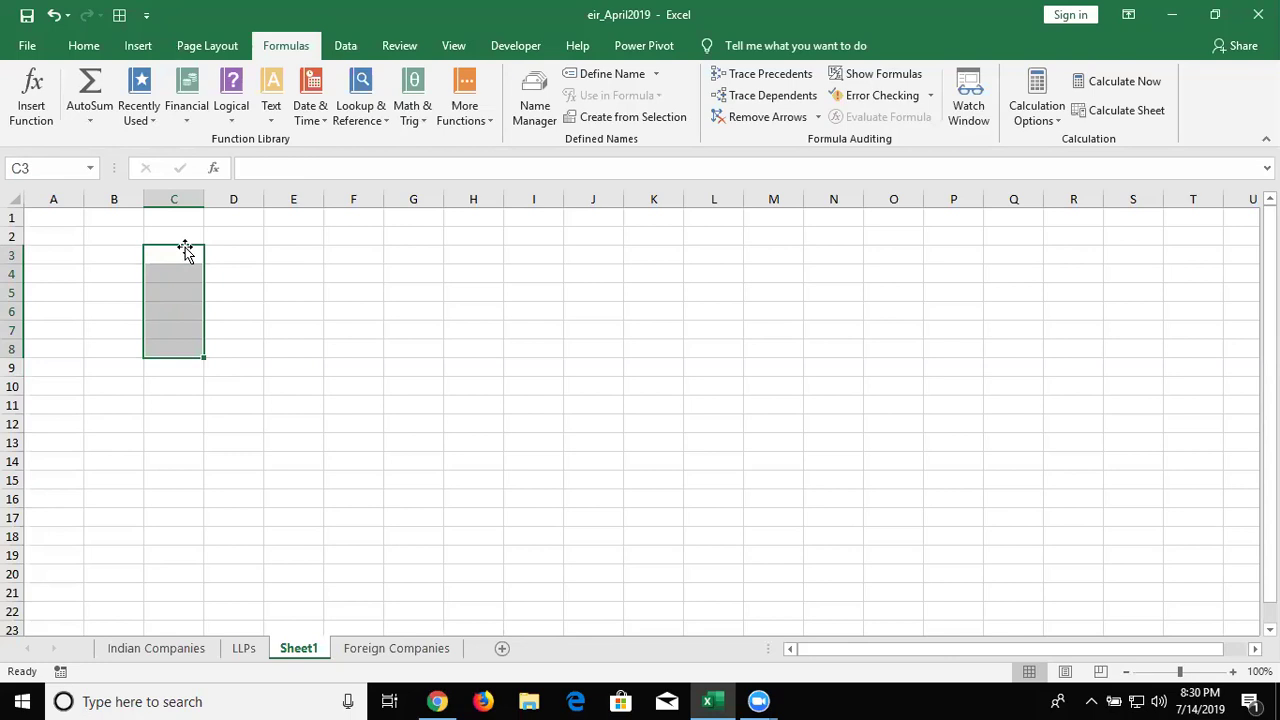
Step: Enter Table, Query, Form and Report down C3:C6
click(185, 250)
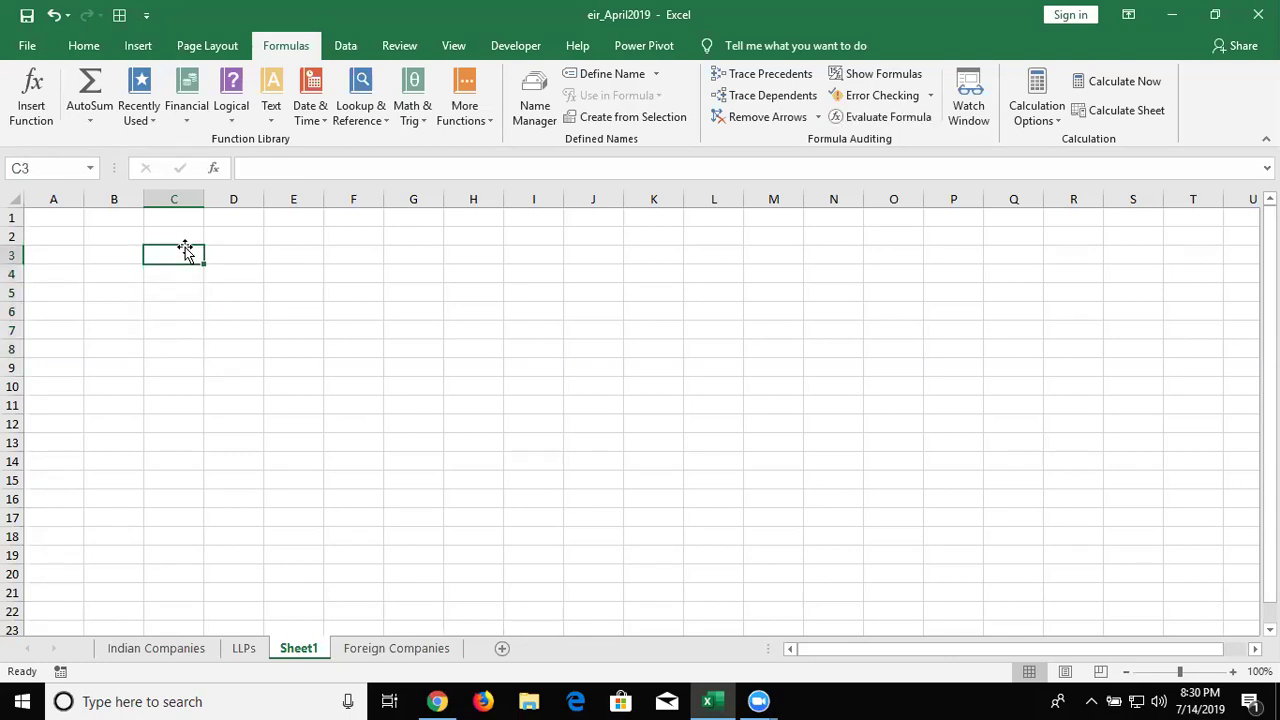
text(T)
text(abkle)
key(BackSpace)
key(BackSpace)
key(BackSpace)
text(le)
key(Return)
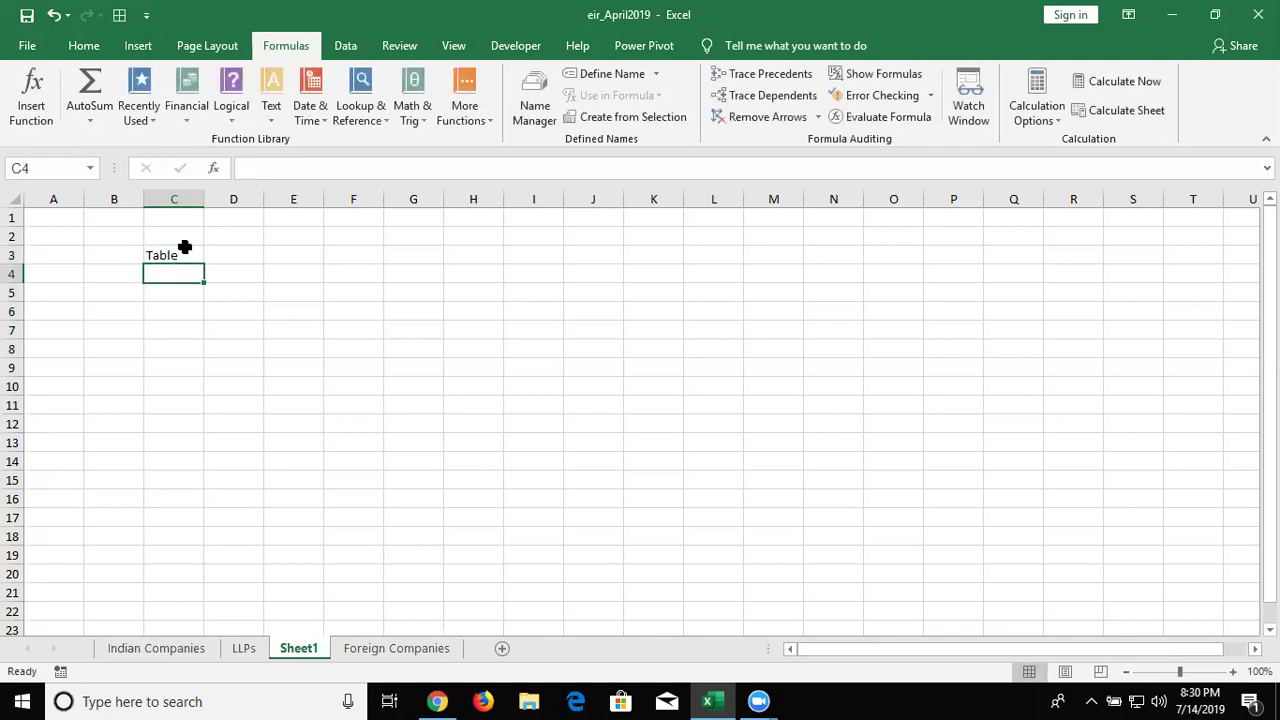
text(Qu)
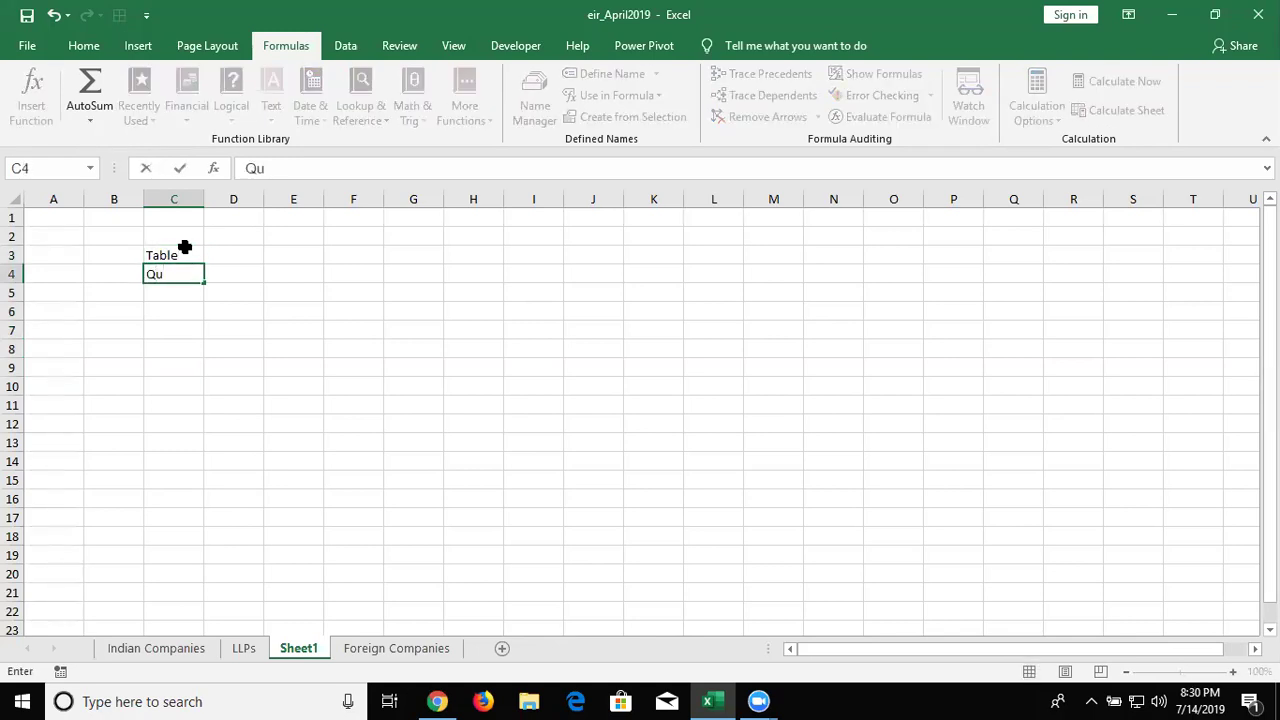
text(ery)
key(Return)
text(Form)
key(Return)
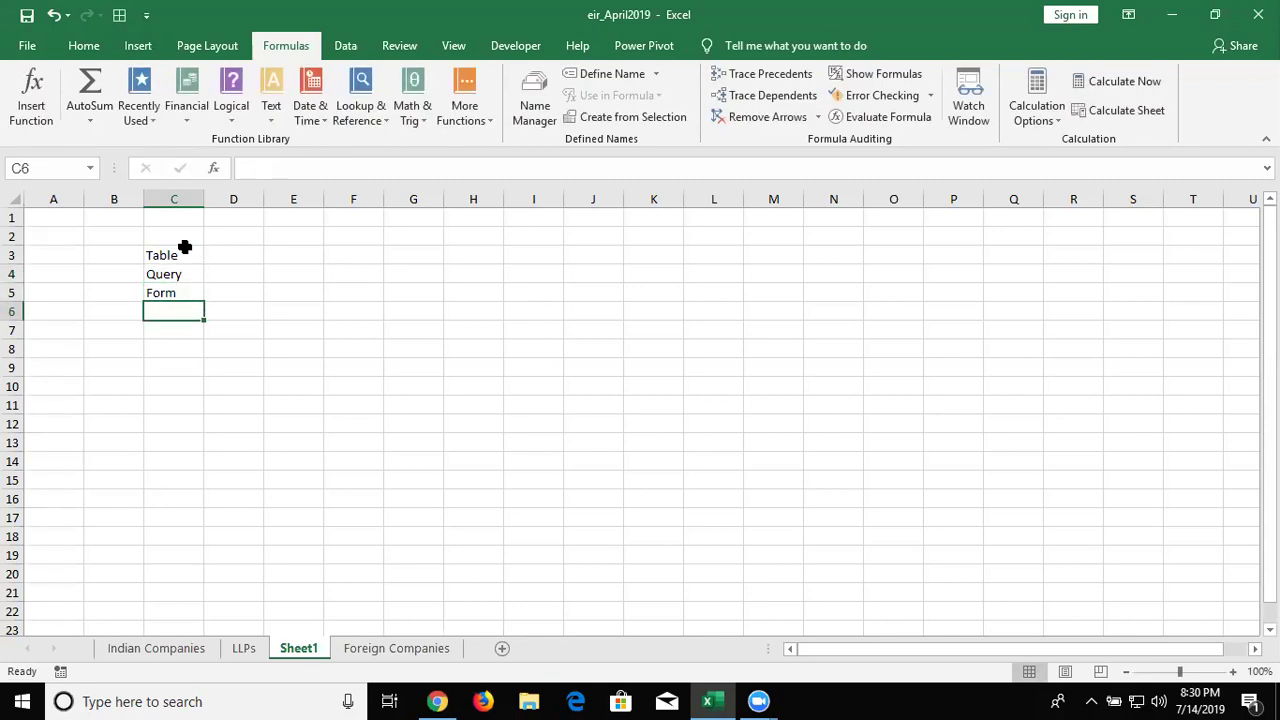
text(Report)
key(Return)
Step: Put SQL in D4 beside Query and VBA in D5 beside Form, then minimize Excel
key(Up)
key(Up)
key(Up)
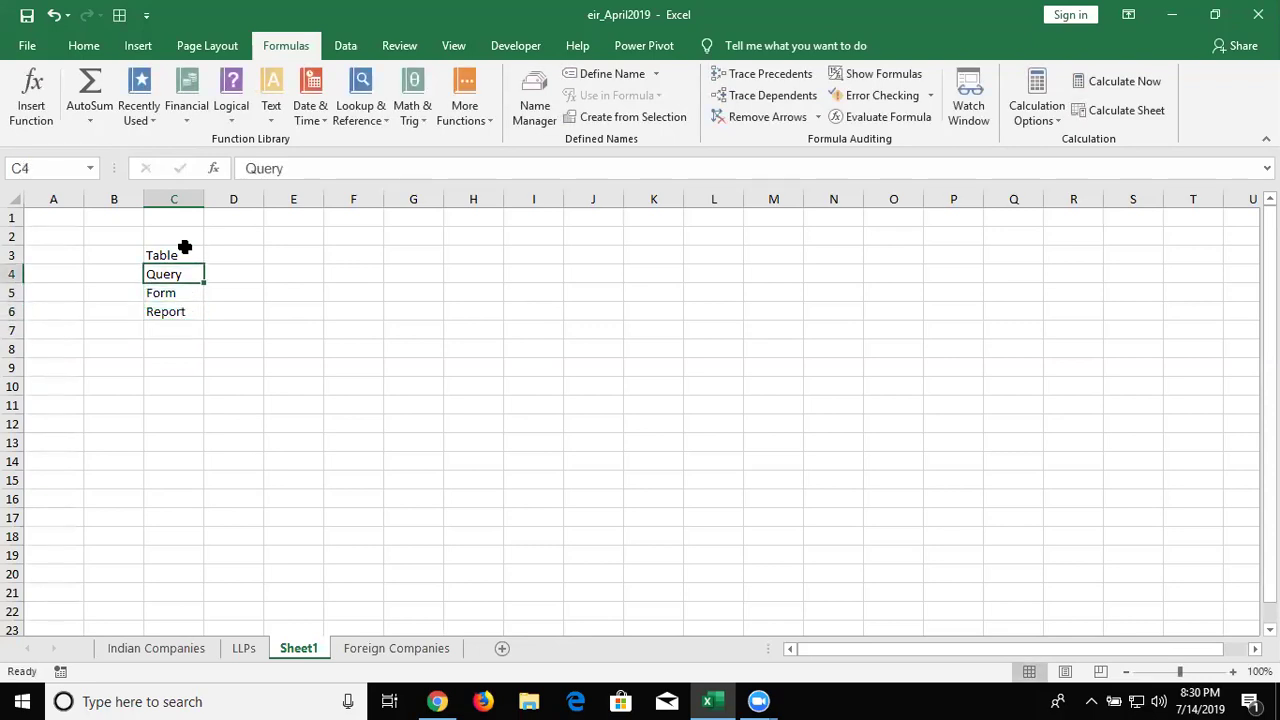
key(Right)
text(SQL)
key(Return)
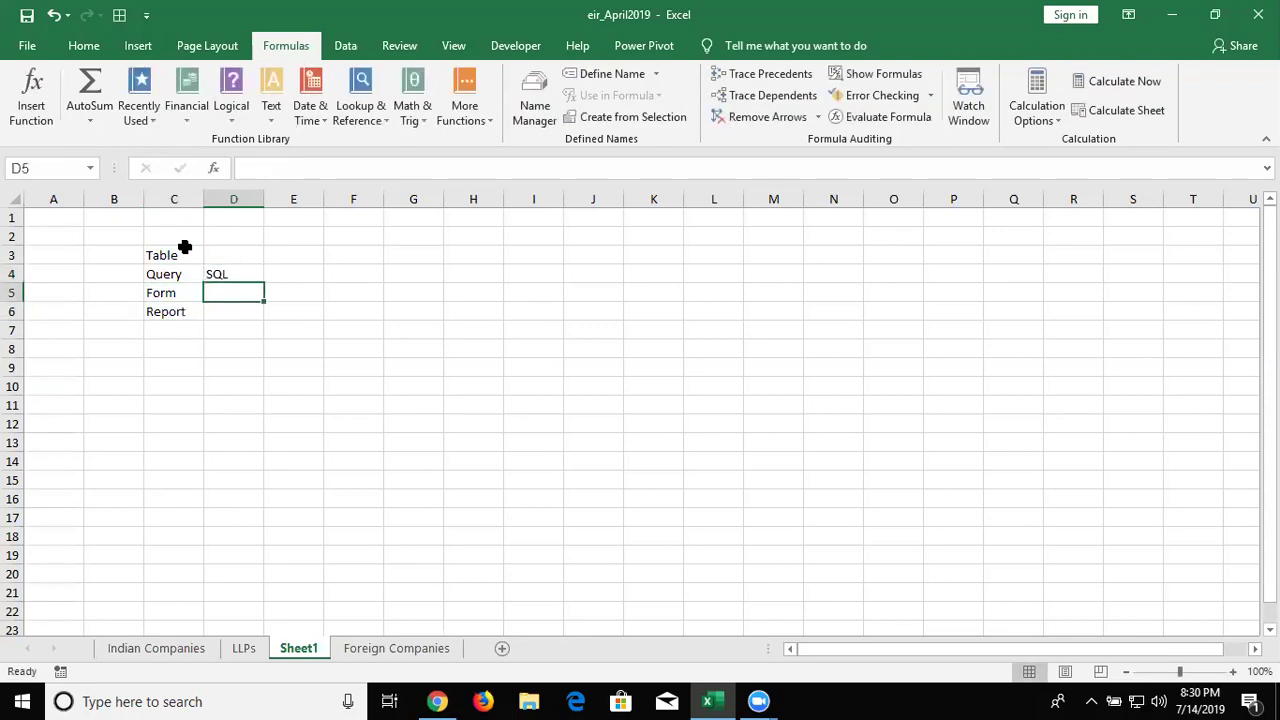
text(VBA)
key(Return)
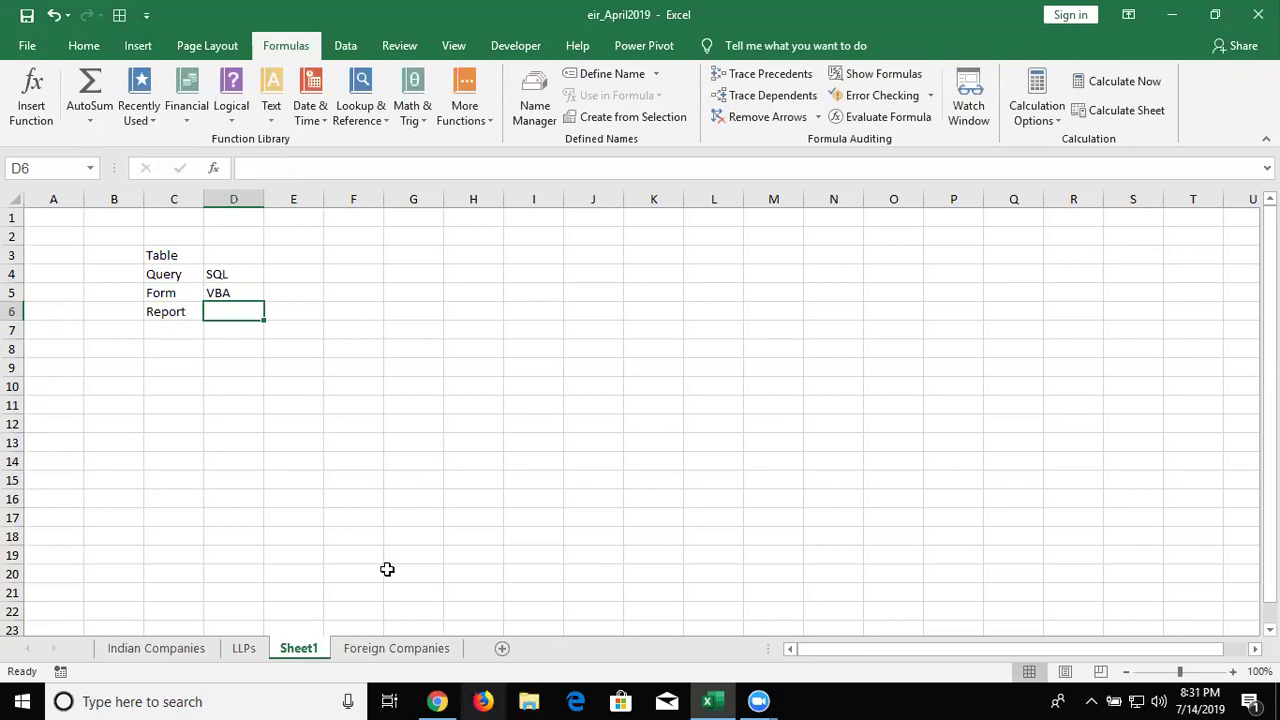
click(370, 505)
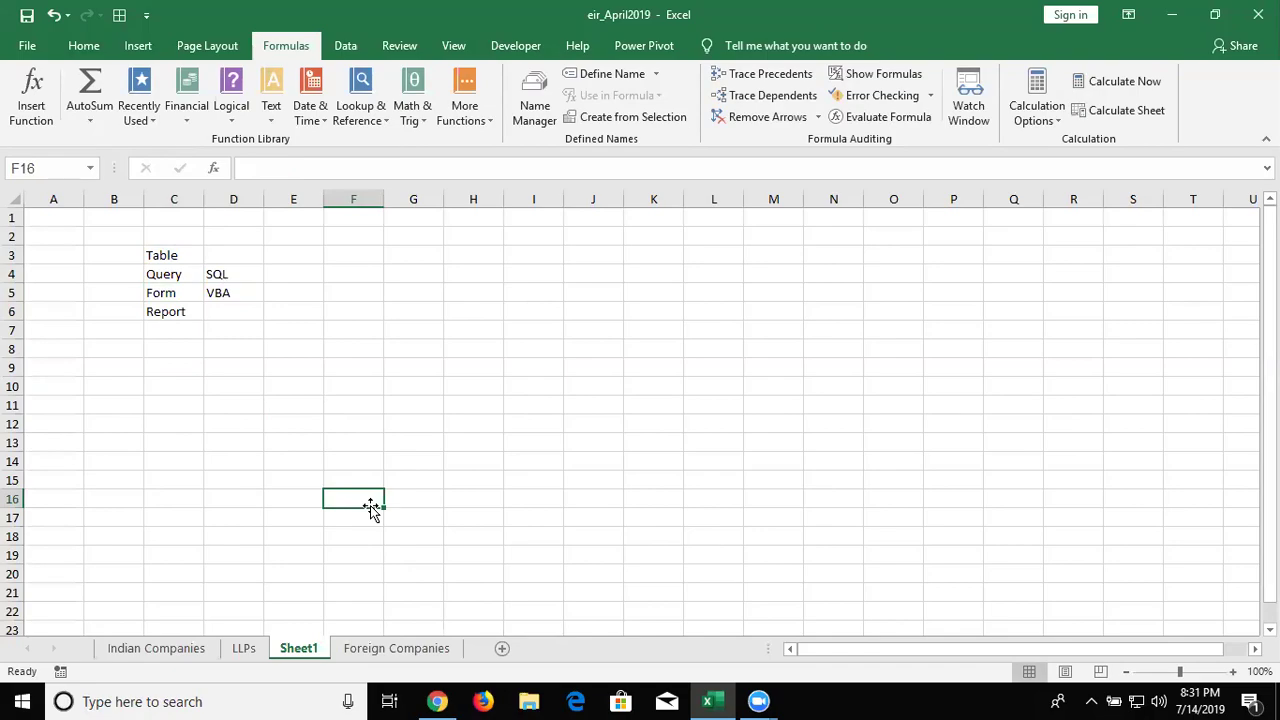
key(super+d)
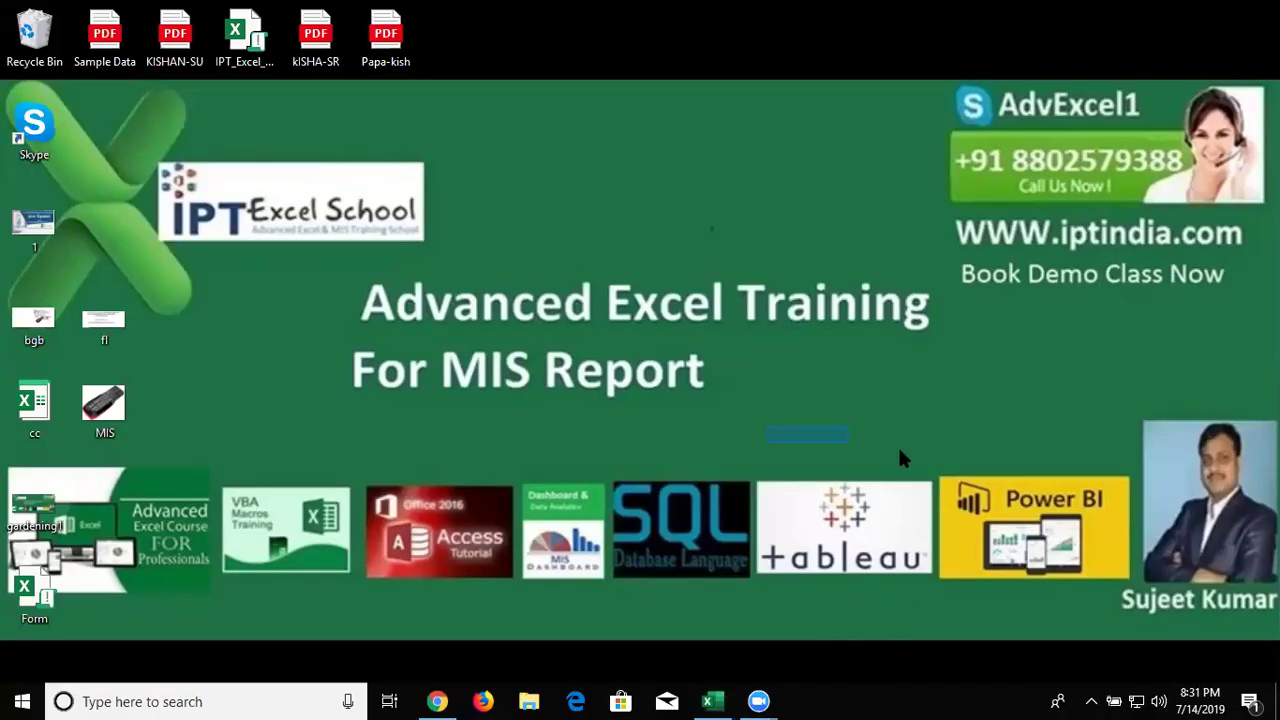
drag(899, 451, 1096, 598)
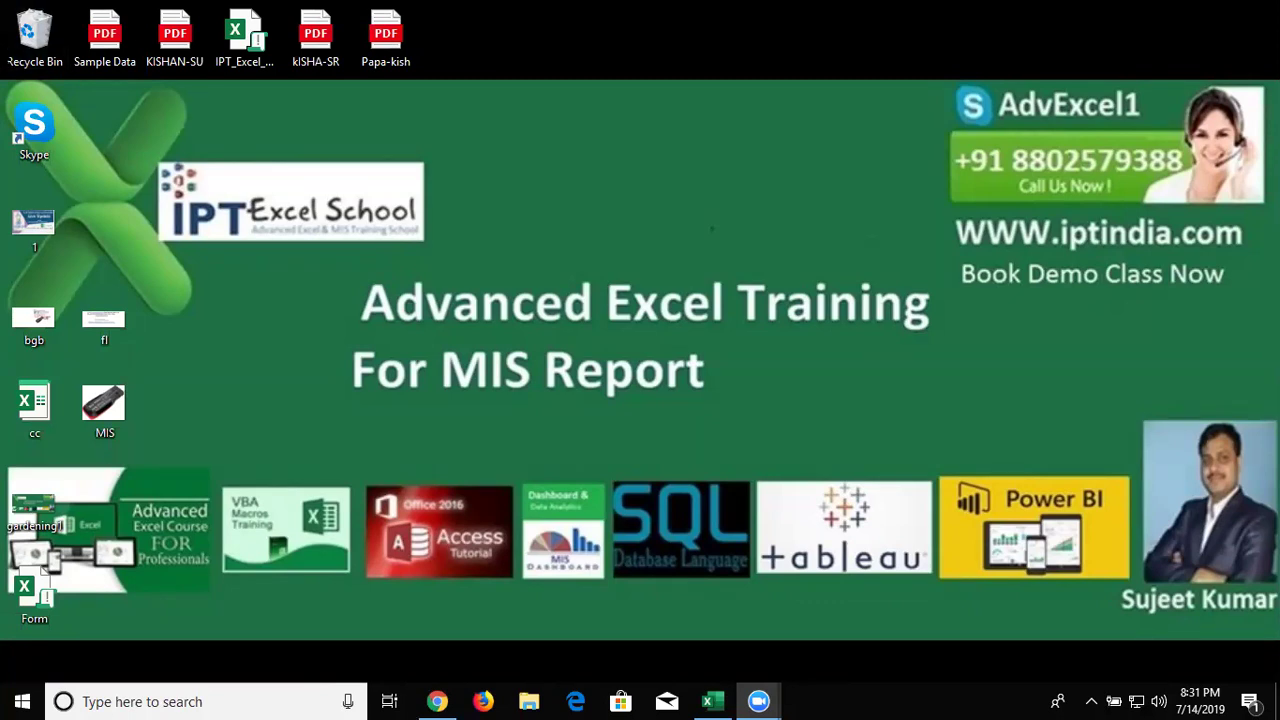
Step: Restore Excel and open 5.Dashboard - Sales Performance from the Recent workbooks list
click(730, 698)
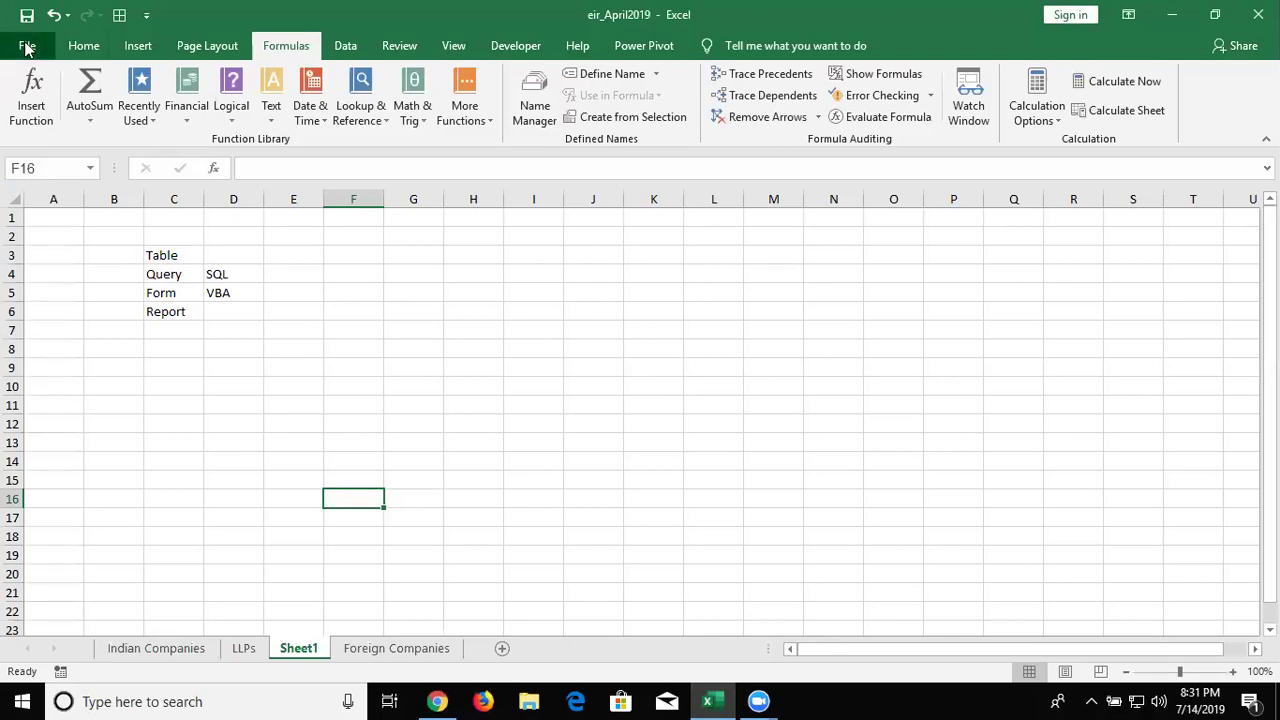
click(27, 48)
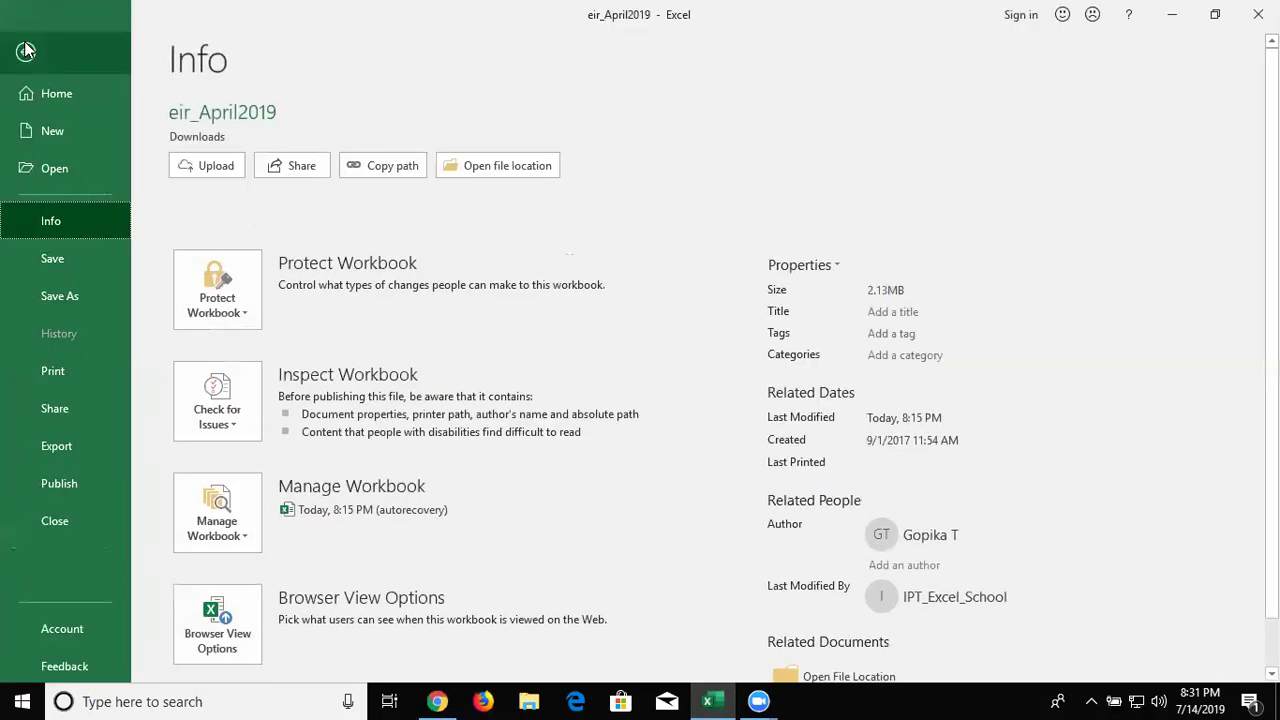
click(41, 168)
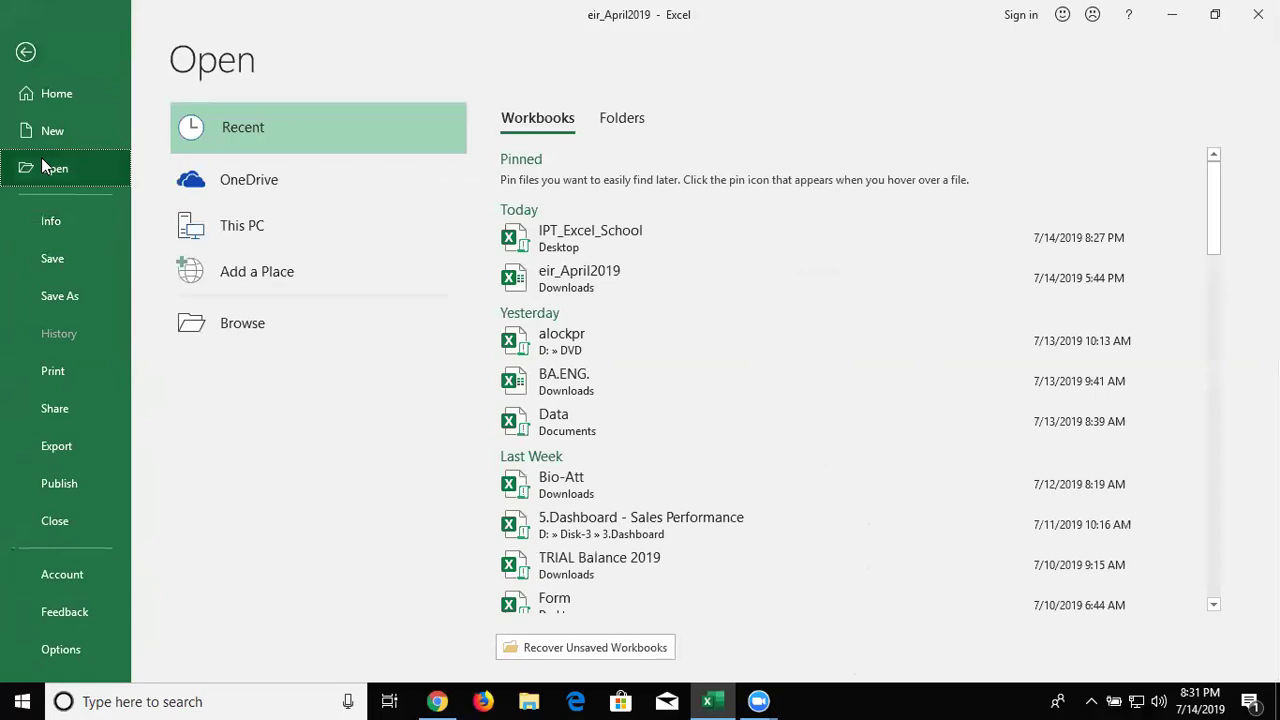
scroll(626, 495, down, 1)
click(624, 480)
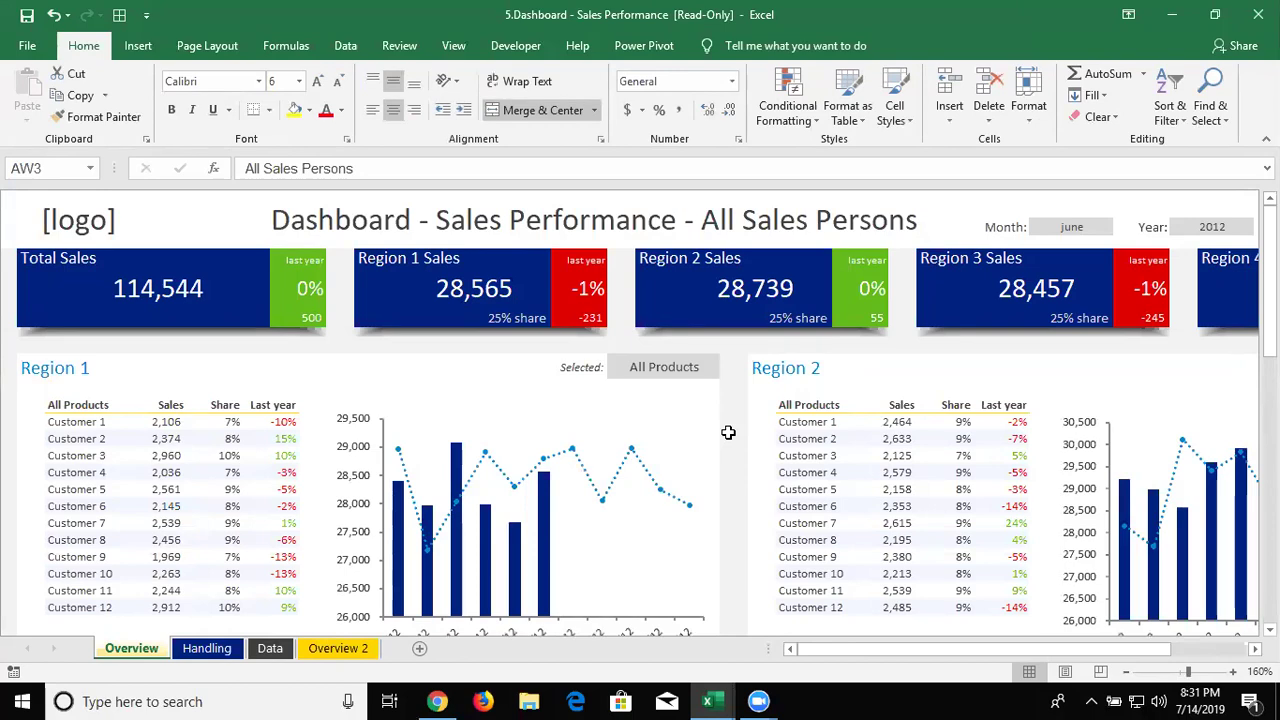
Step: Scroll down and back up through the dashboard's regional panels
scroll(717, 421, down, 4)
scroll(717, 421, down, 1)
scroll(717, 421, down, 2)
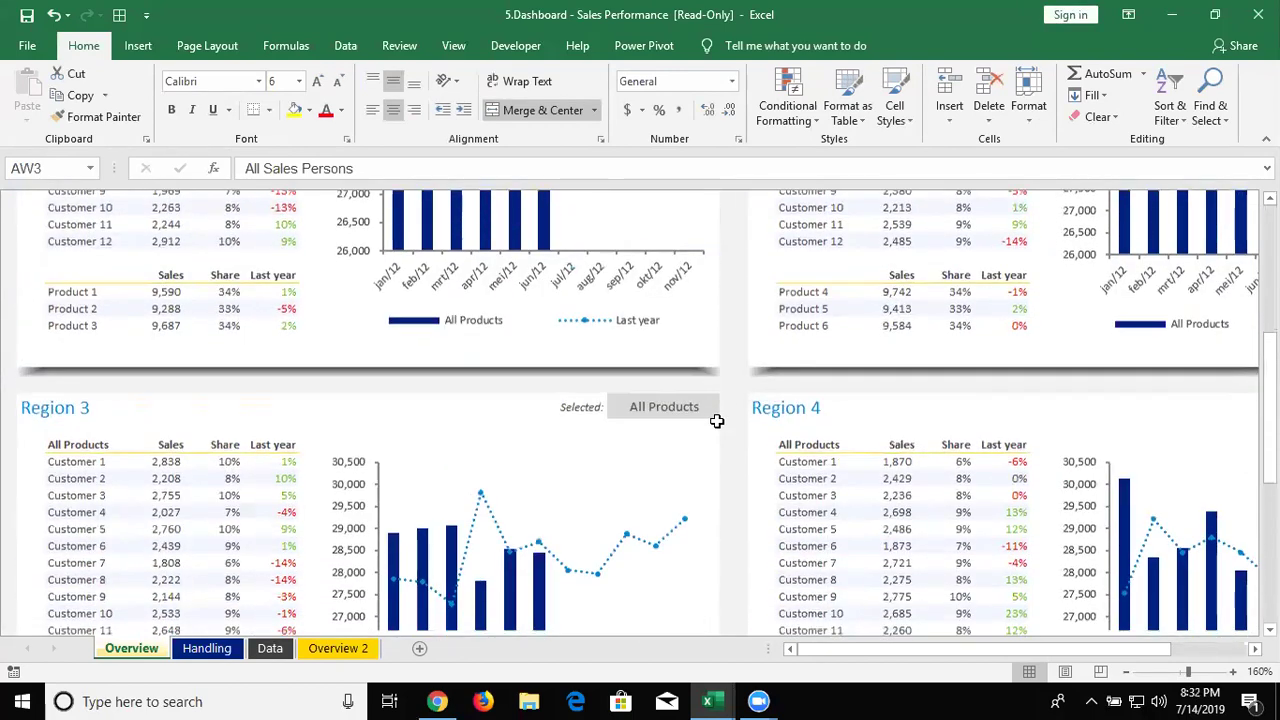
scroll(717, 421, down, 4)
scroll(717, 421, down, 4)
scroll(716, 424, down, 3)
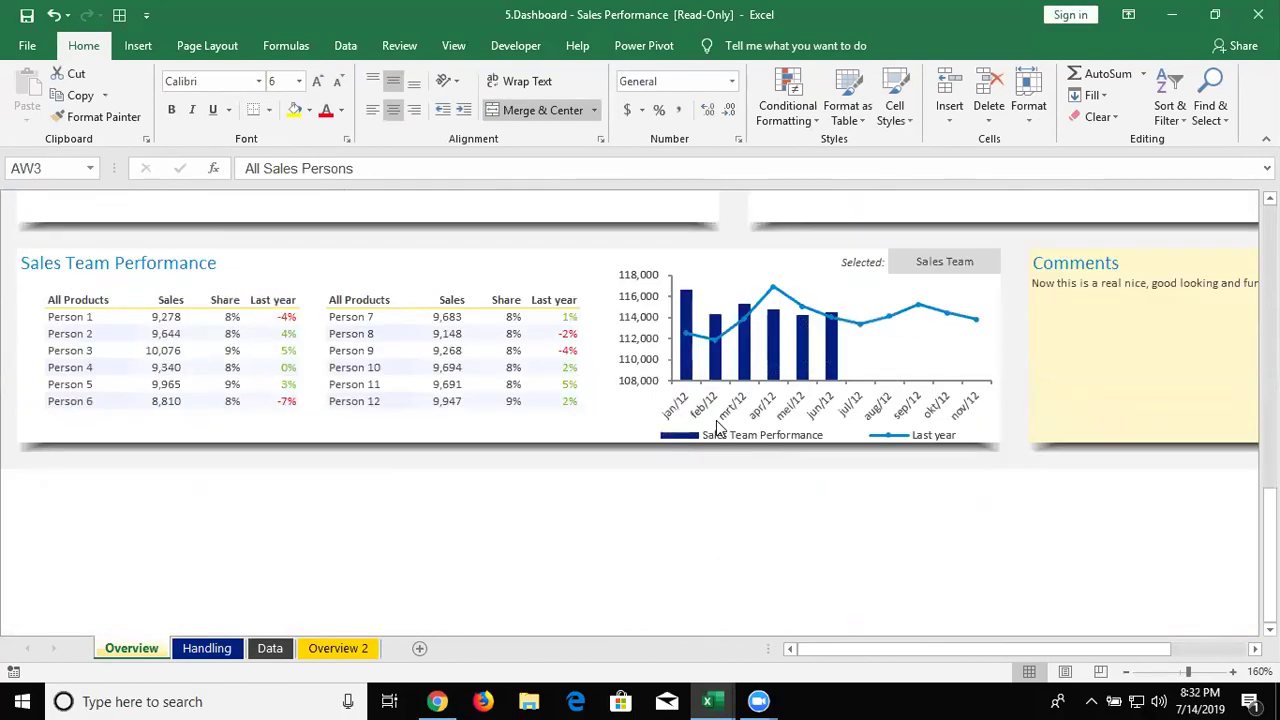
scroll(1005, 462, up, 3)
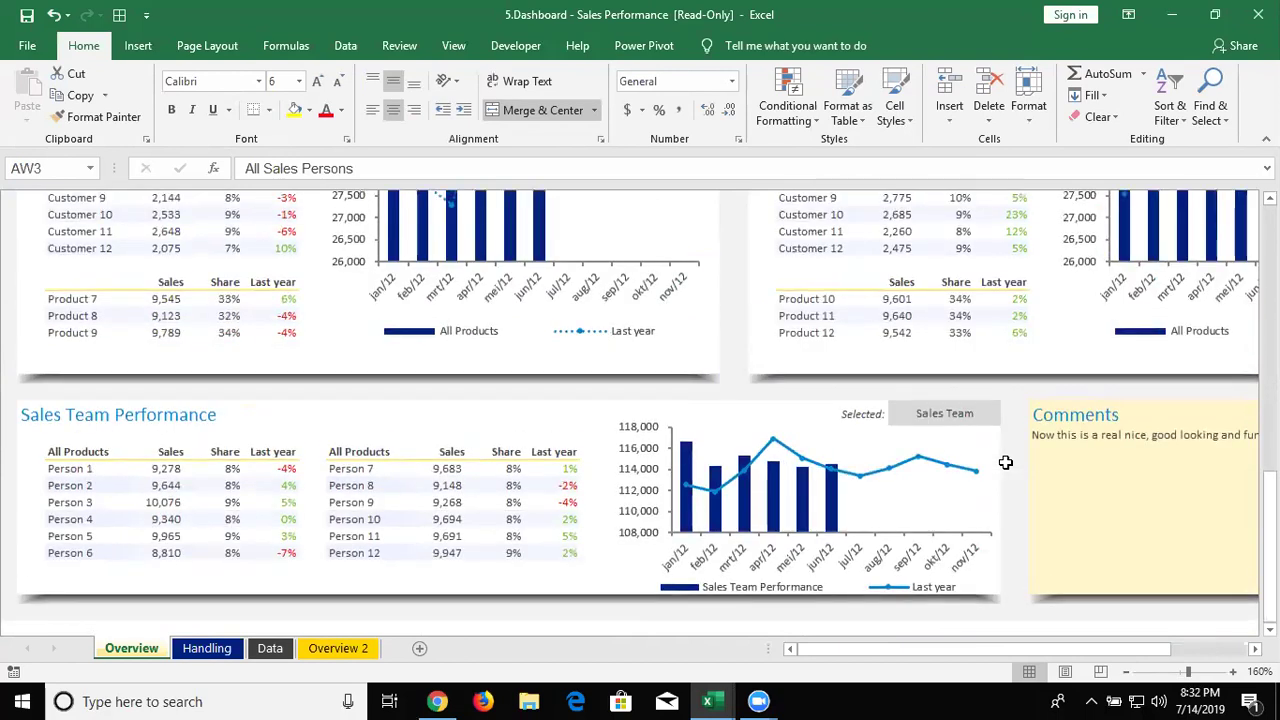
scroll(1005, 462, up, 4)
scroll(1005, 462, up, 2)
scroll(1005, 462, up, 2)
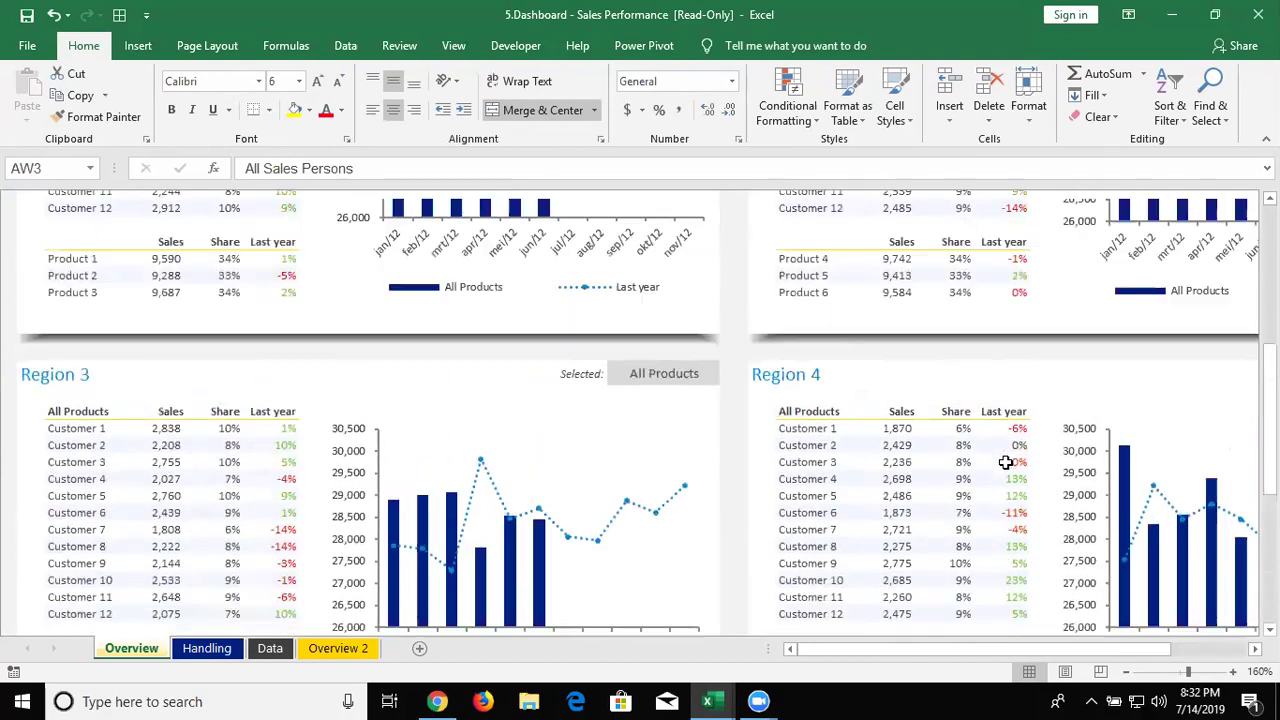
scroll(1005, 462, up, 7)
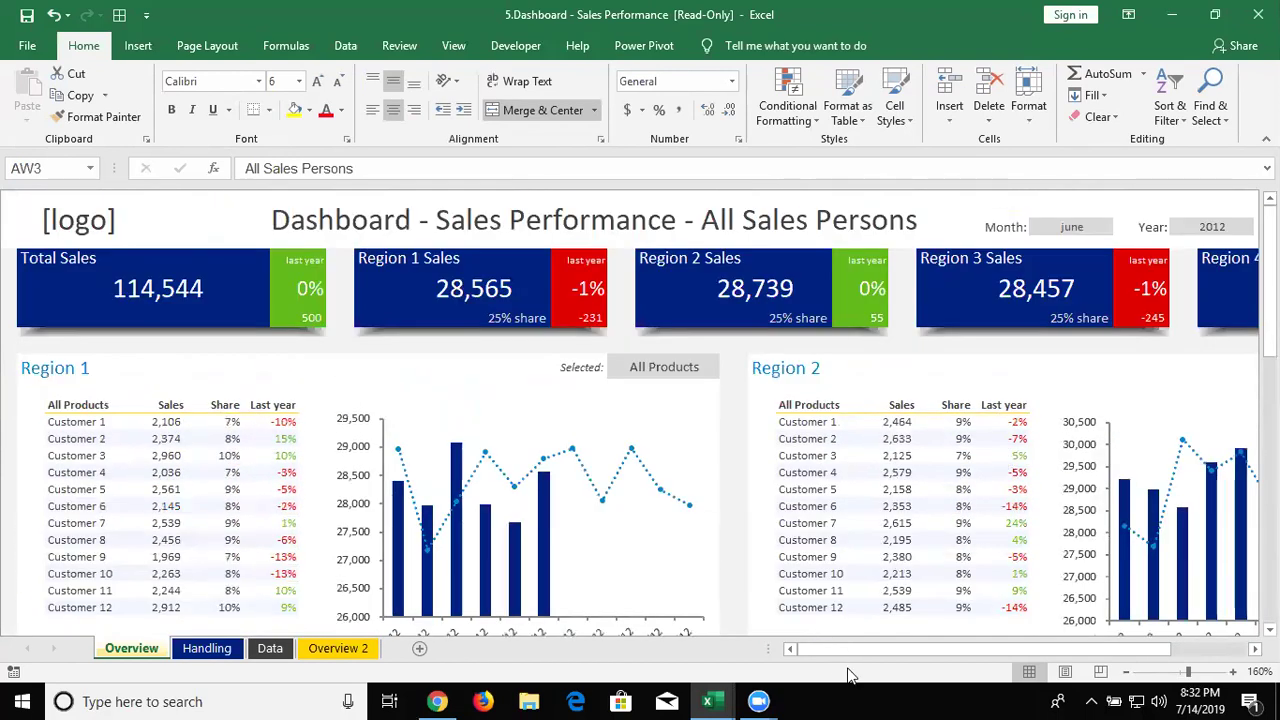
drag(851, 649, 993, 652)
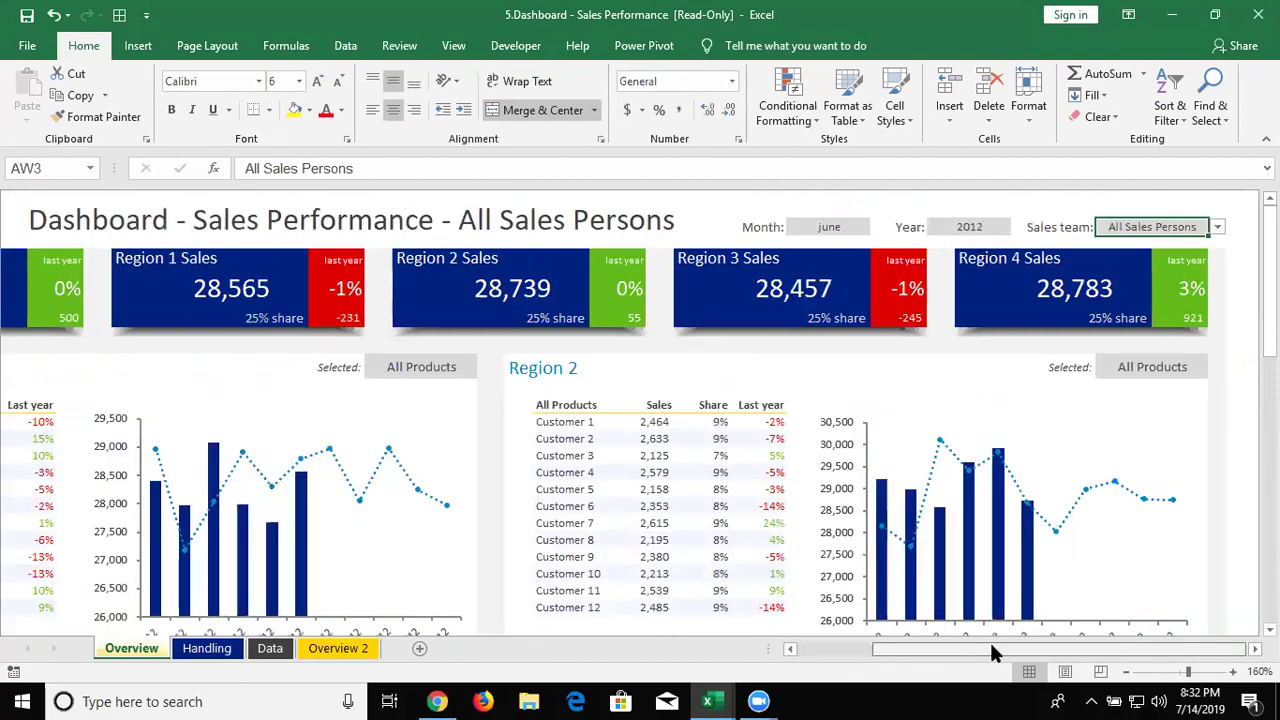
drag(912, 648, 850, 650)
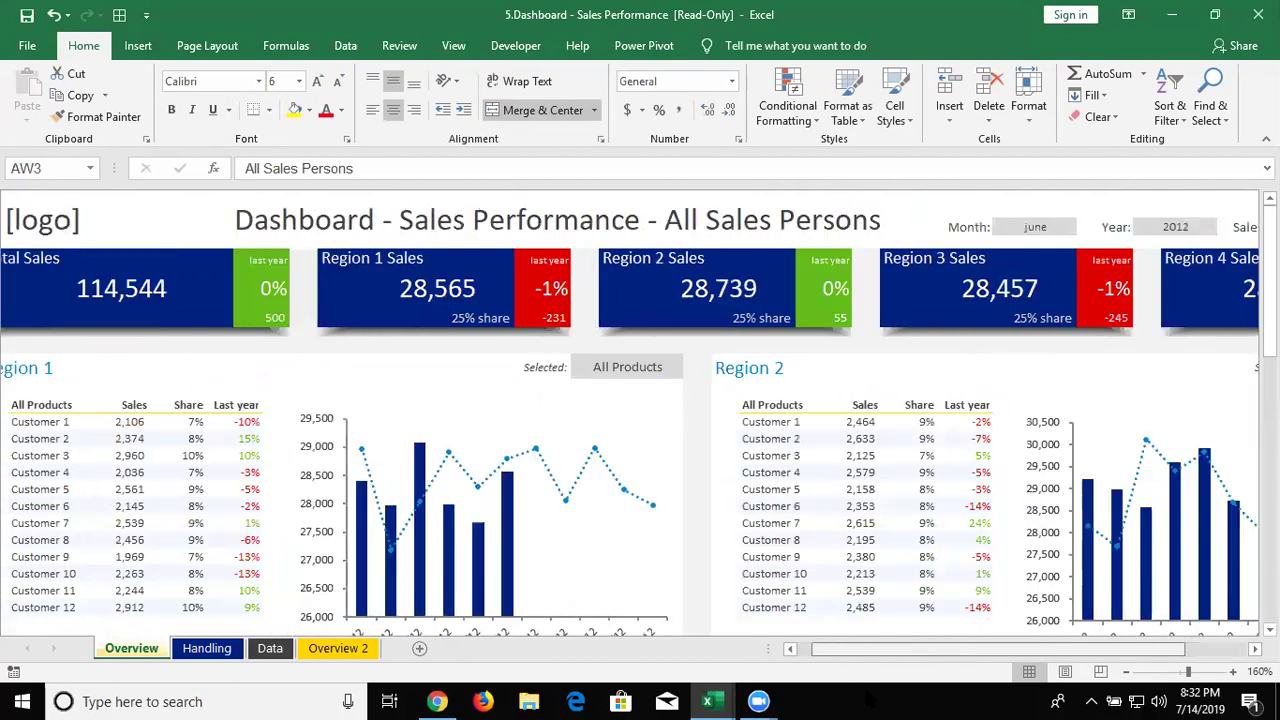
drag(870, 698, 822, 685)
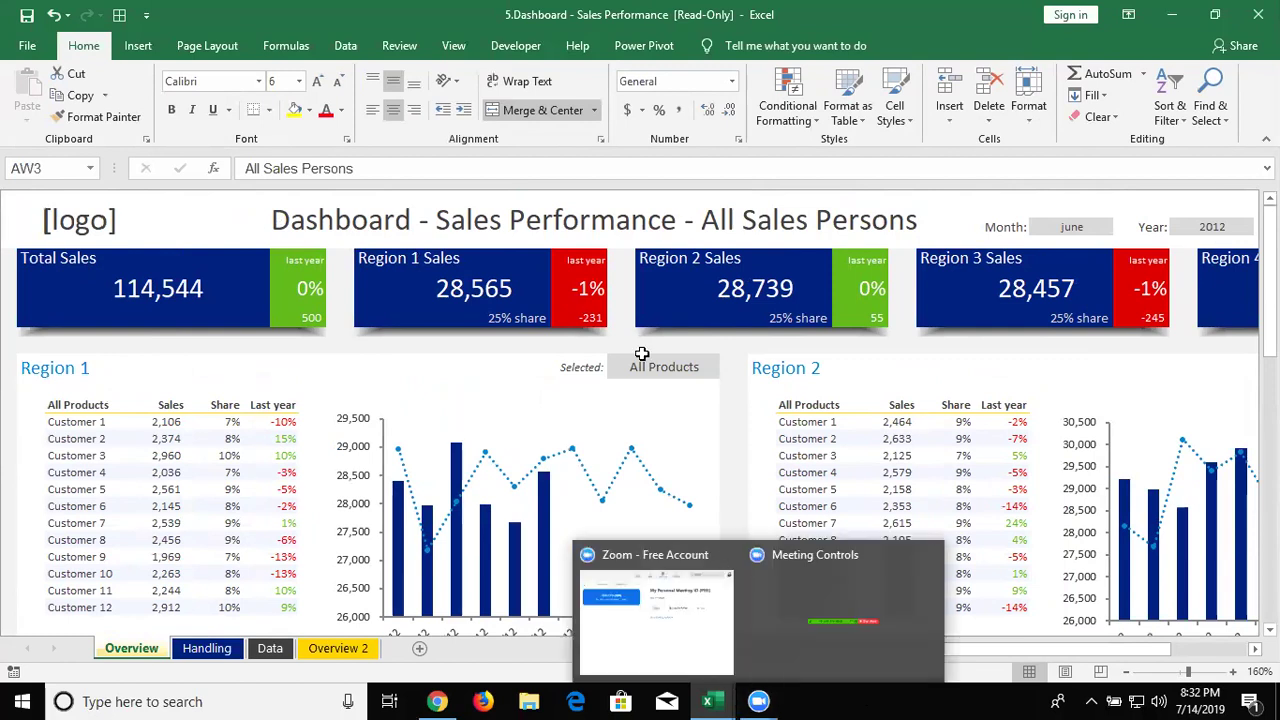
Step: Inspect the formulas behind the -231 value and Total Sales 0%, then scroll down and show the desktop
click(565, 317)
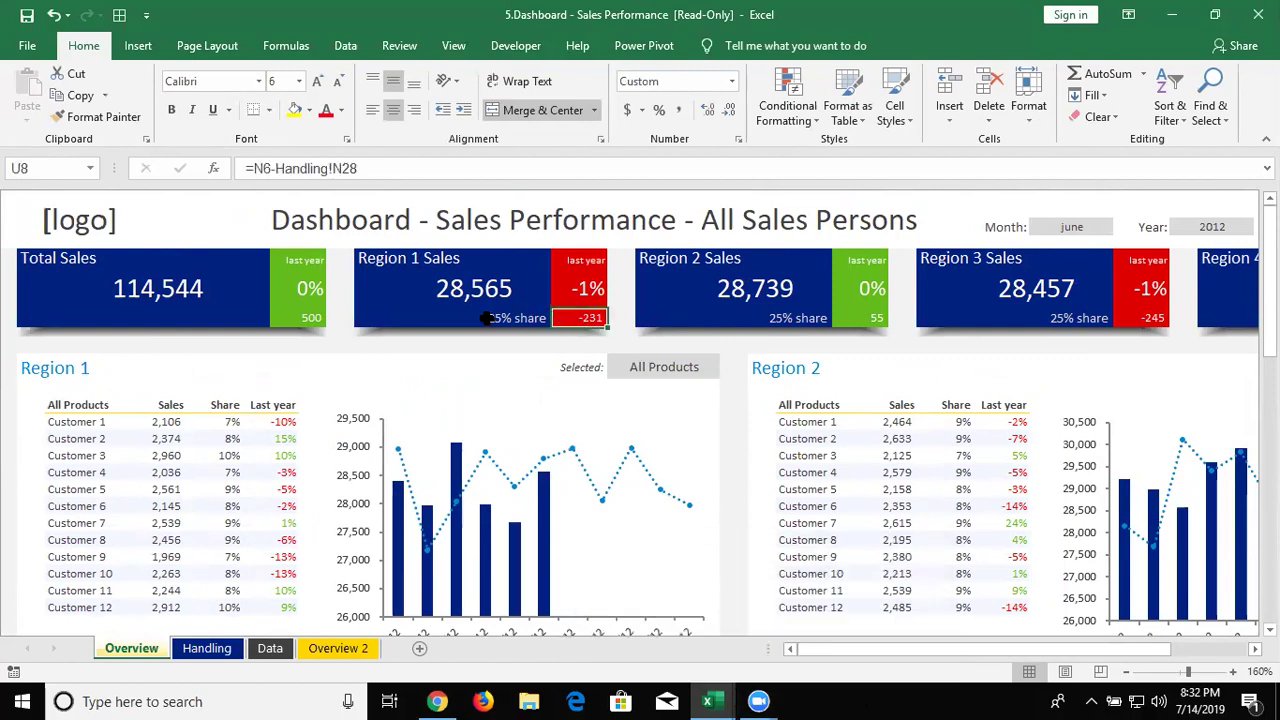
click(480, 318)
click(310, 316)
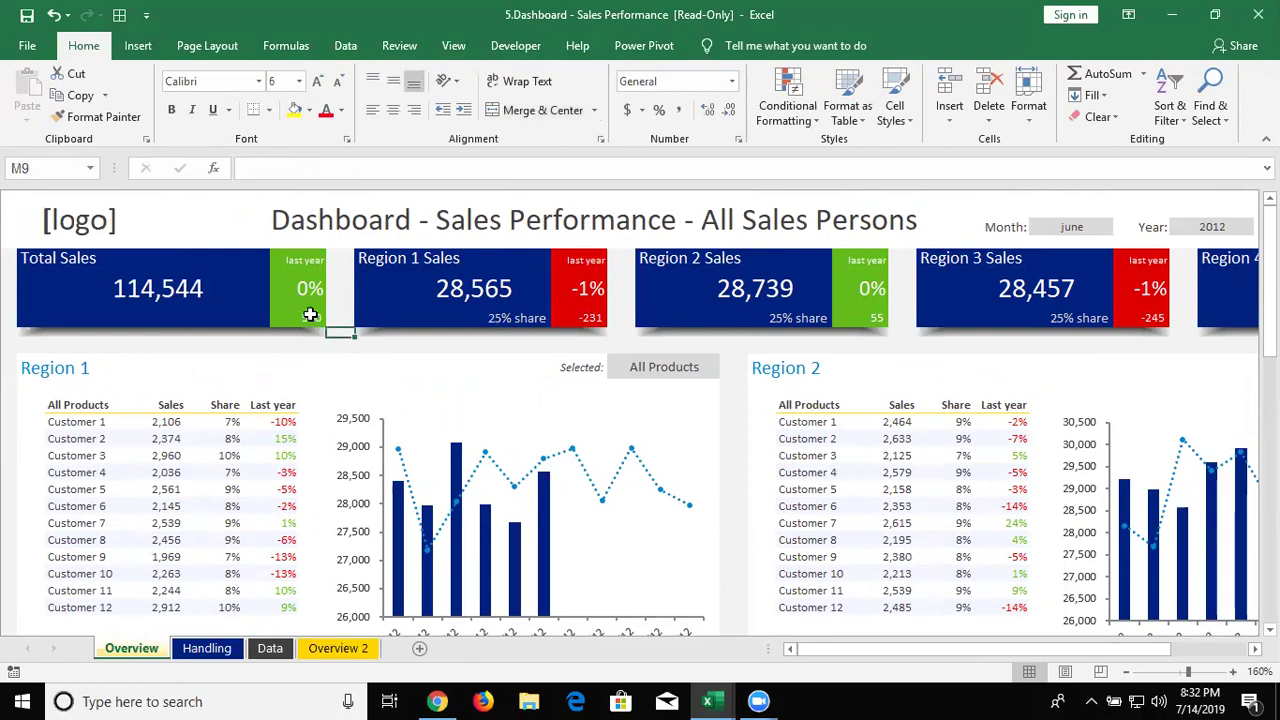
click(370, 343)
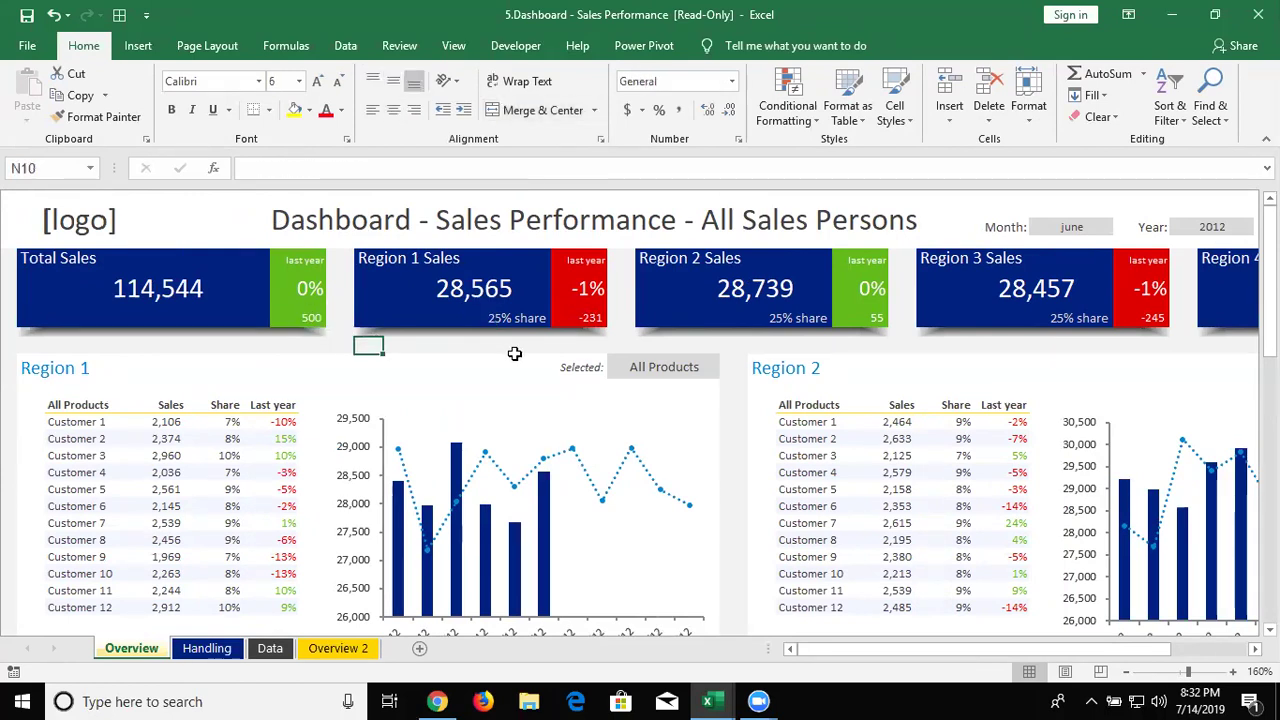
scroll(510, 355, down, 6)
scroll(515, 360, down, 1)
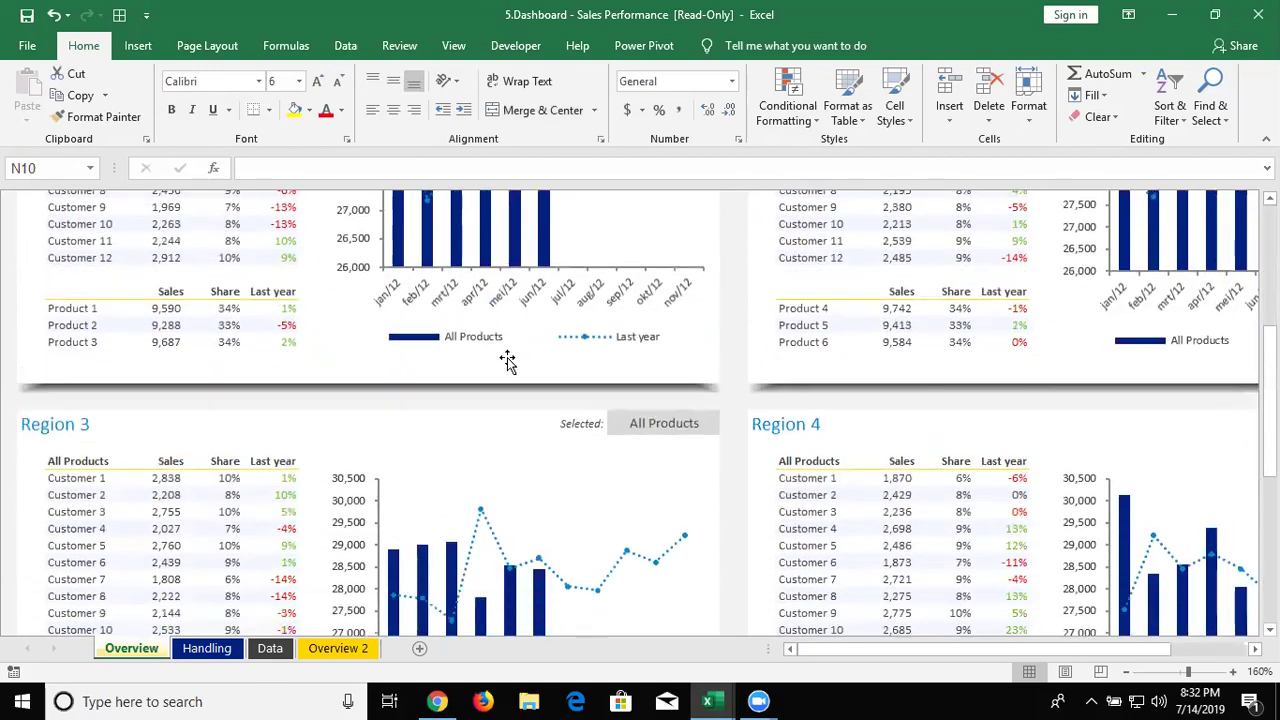
scroll(512, 358, down, 1)
scroll(500, 358, down, 4)
scroll(490, 357, down, 2)
scroll(488, 357, down, 1)
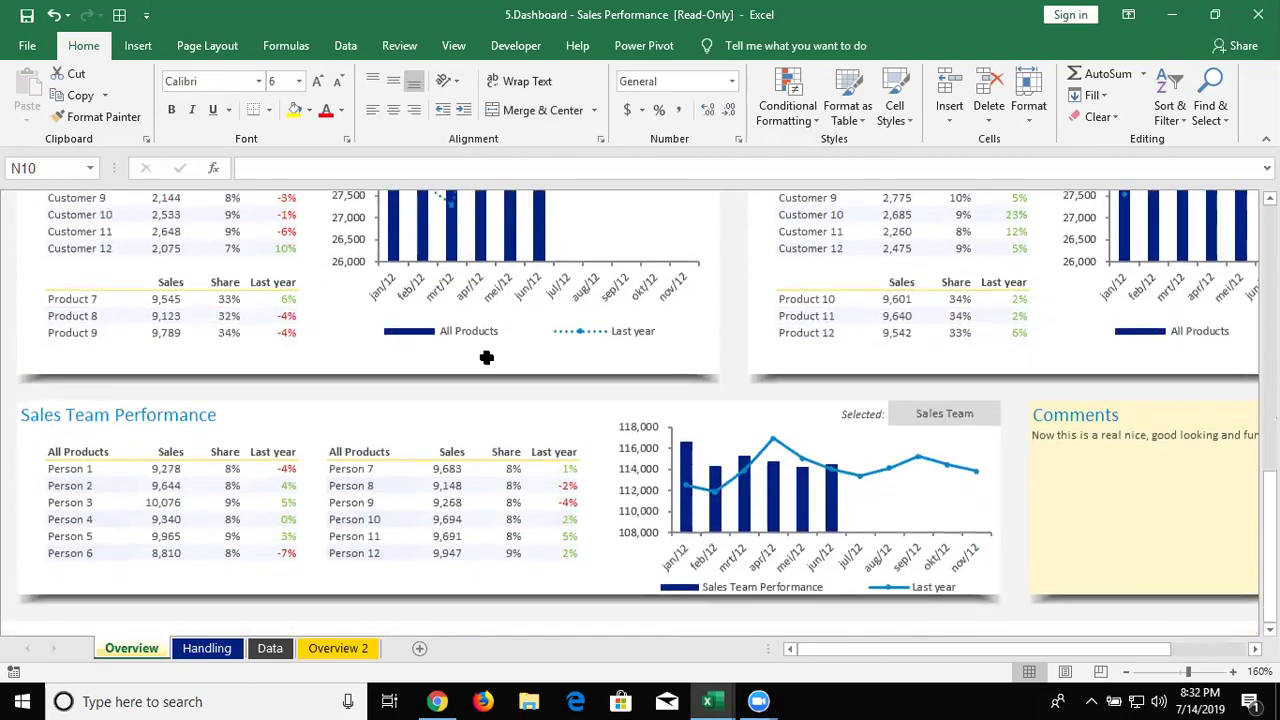
key(super+d)
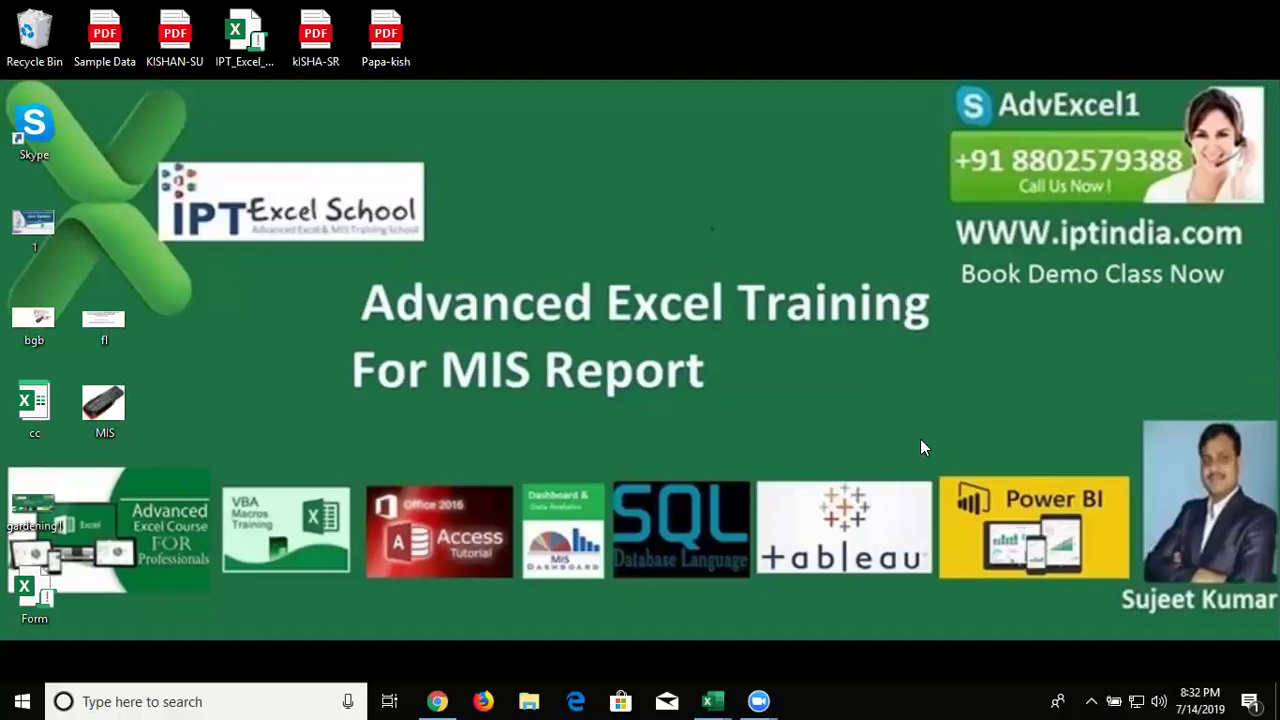
Step: Bring the eir_April2019 workbook forward from the Excel taskbar preview
mouse_move(744, 454)
mouse_down()
mouse_move(1134, 587)
mouse_move(858, 455)
mouse_up()
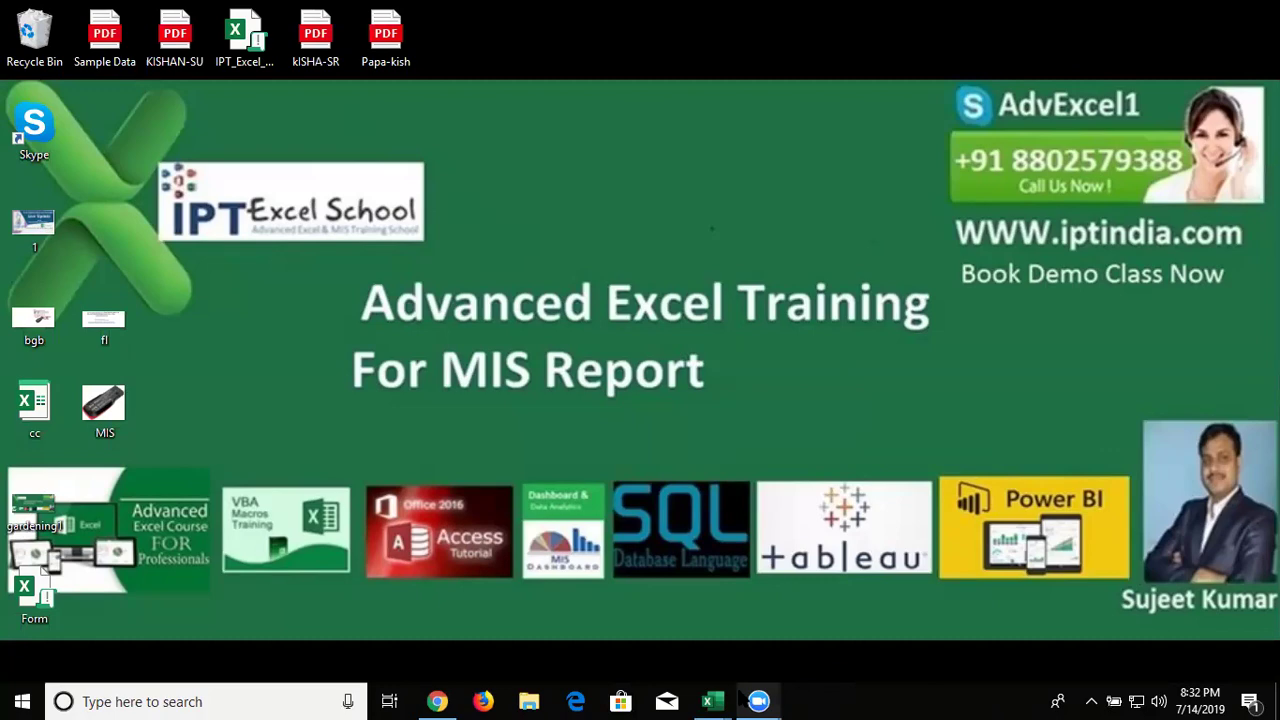
mouse_move(690, 696)
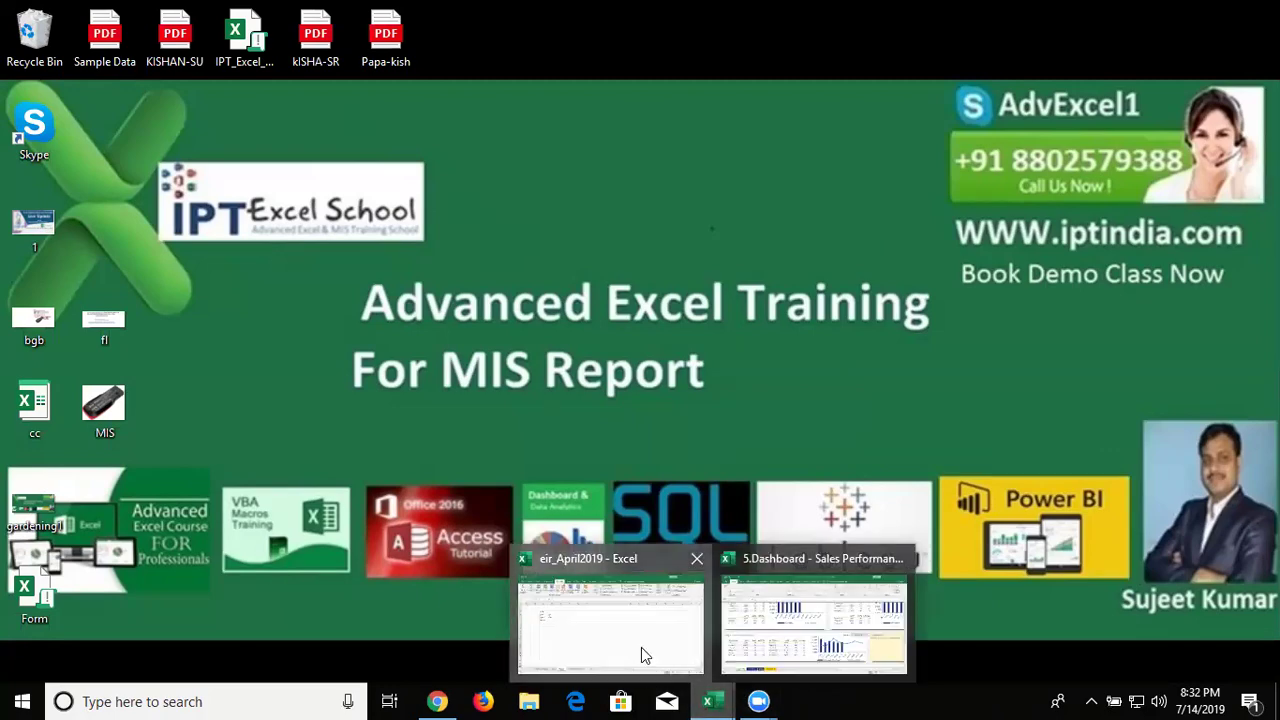
click(641, 648)
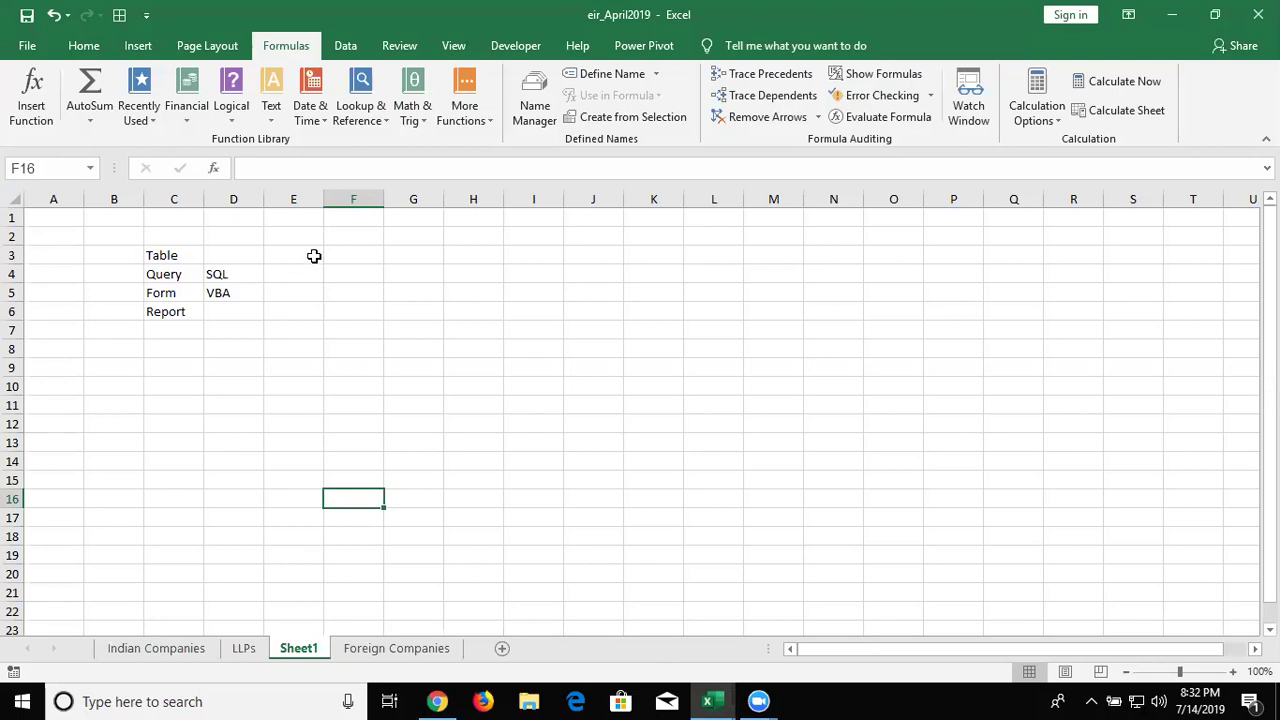
Step: Try typing 7.15 in E3 and 7. in B9, discarding both entries
click(314, 256)
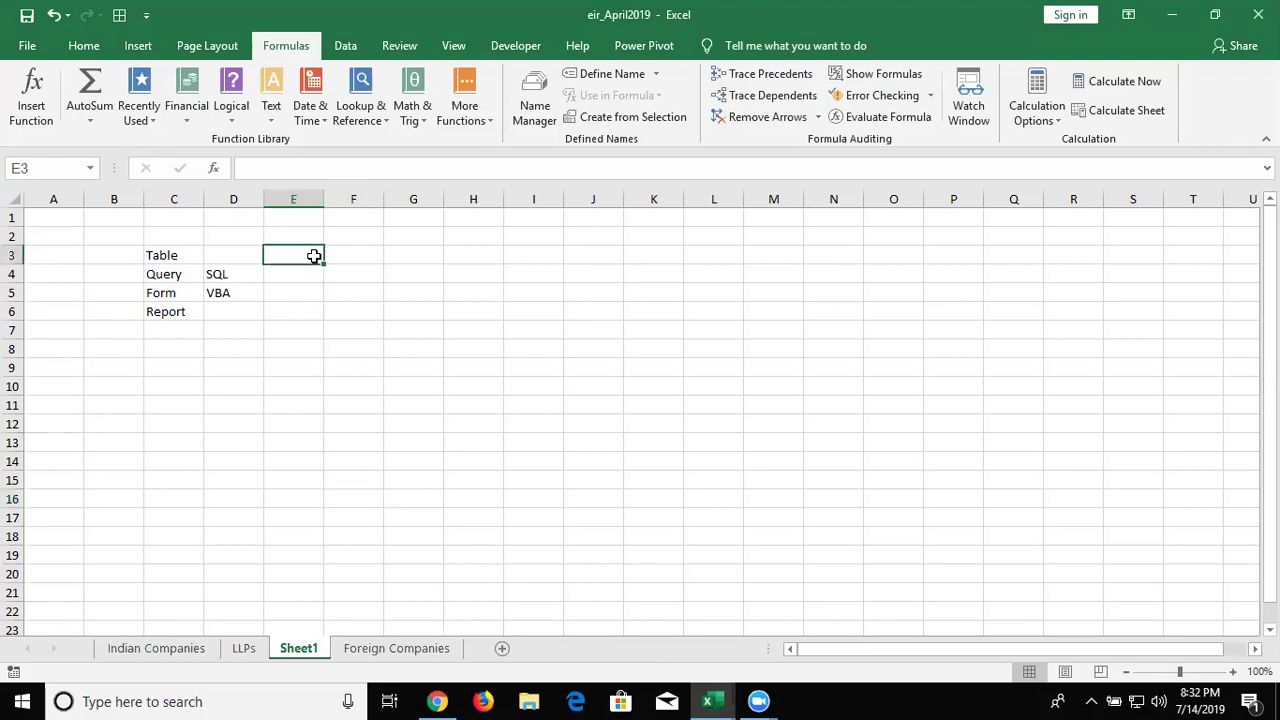
text(7.15)
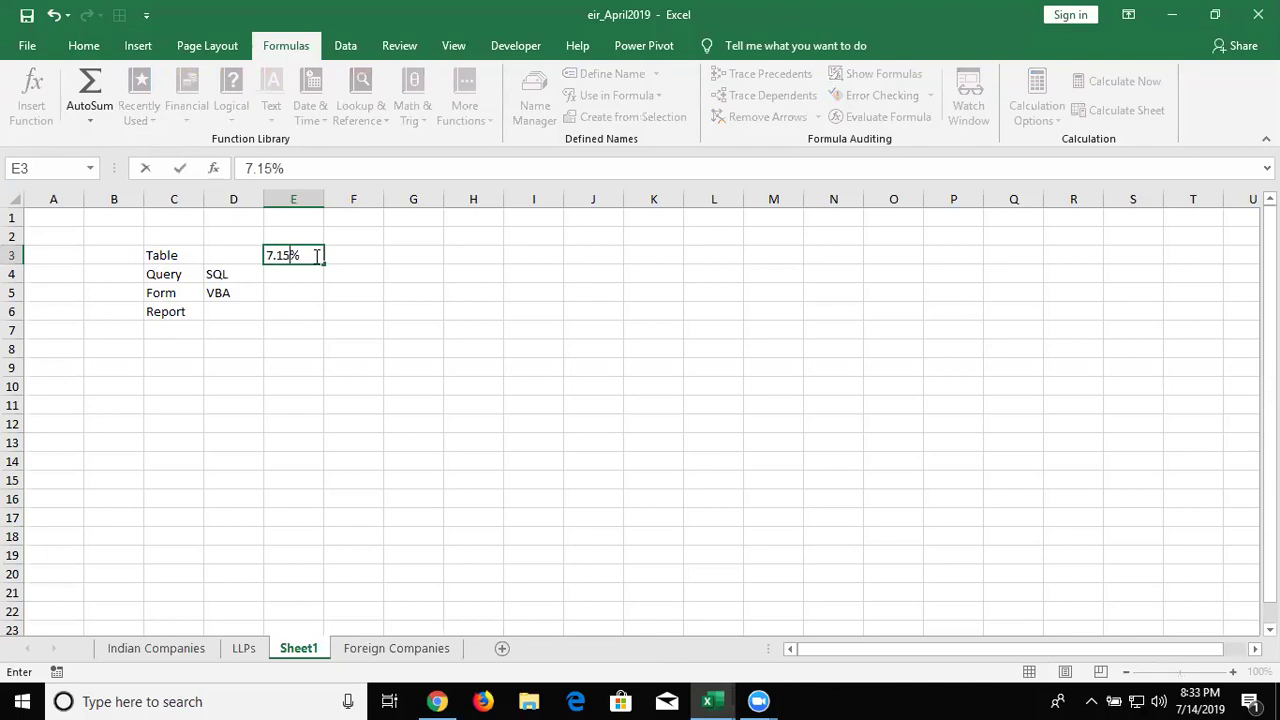
key(Escape)
key(Down)
key(Down)
key(Down)
key(Down)
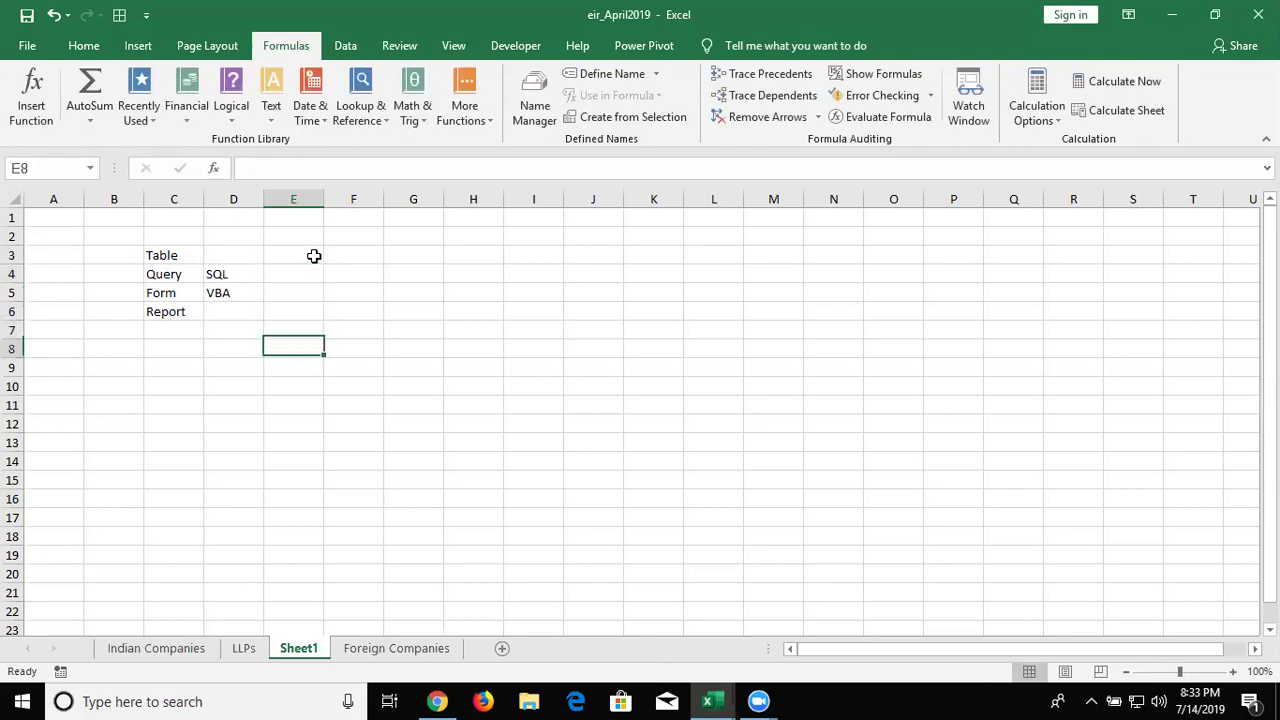
key(Down)
key(Down)
key(Left)
key(Left)
key(Left)
text(7.)
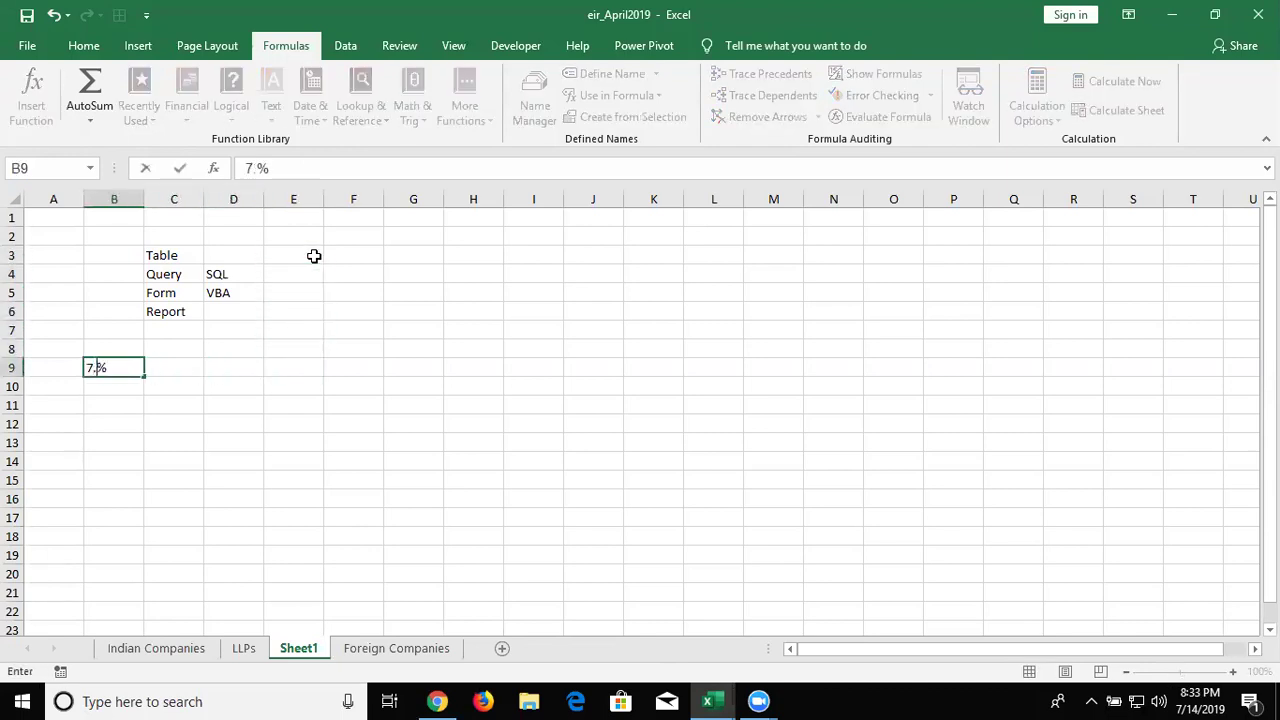
key(Escape)
Step: Enter 7.15 AM in cell B25 and reselect it to check the value
key(Down)
key(Down)
key(Down)
key(Down)
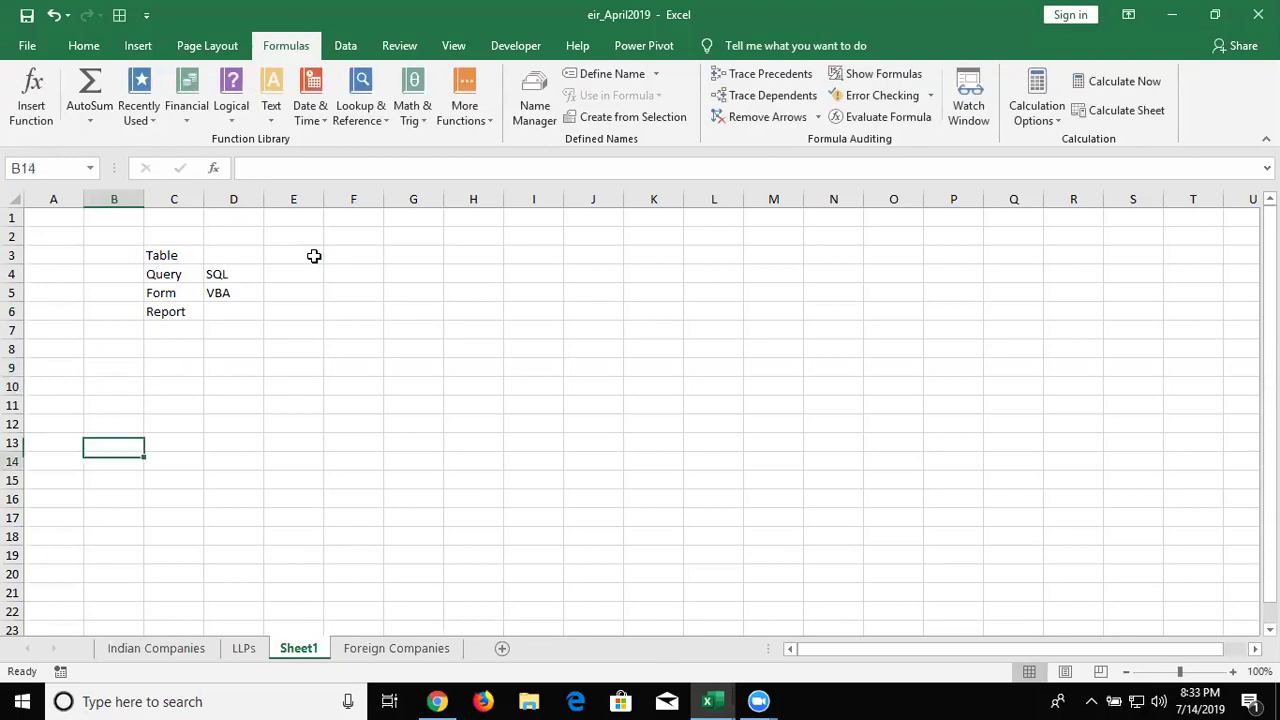
key(Down)
key(Down)
key(Down)
text(7)
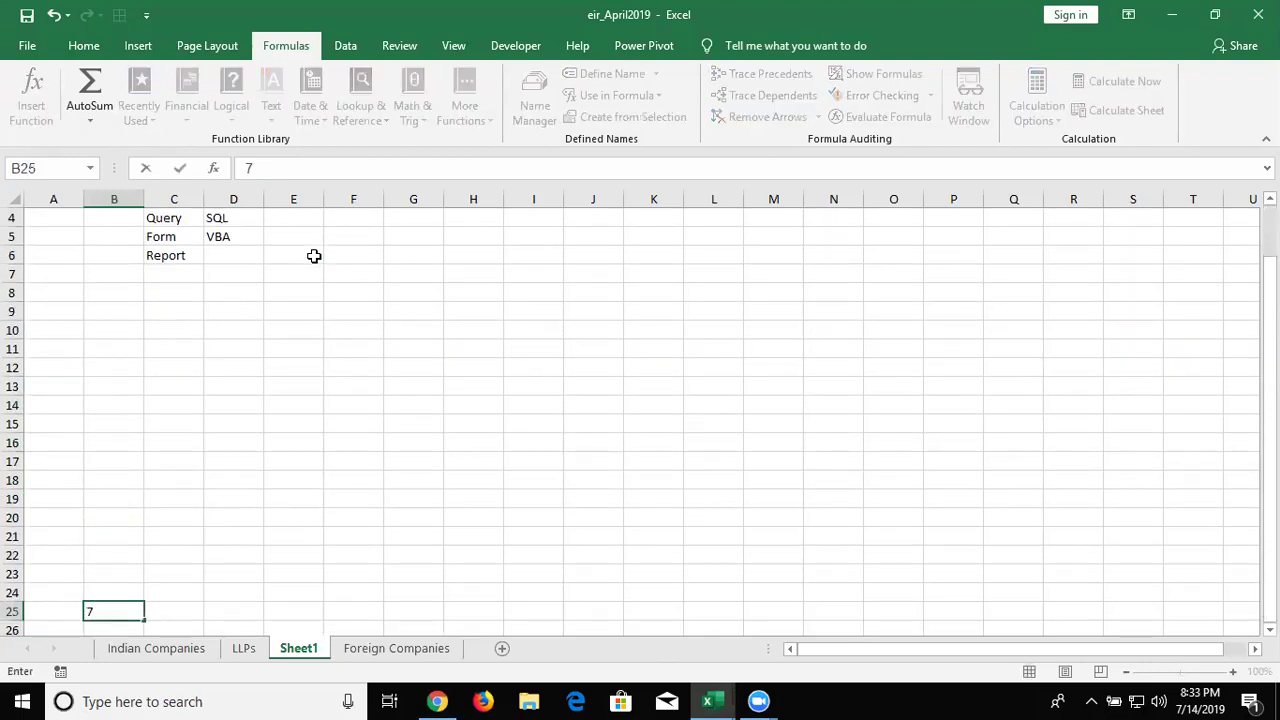
text(.15 am)
key(BackSpace)
key(BackSpace)
text(AM)
key(Return)
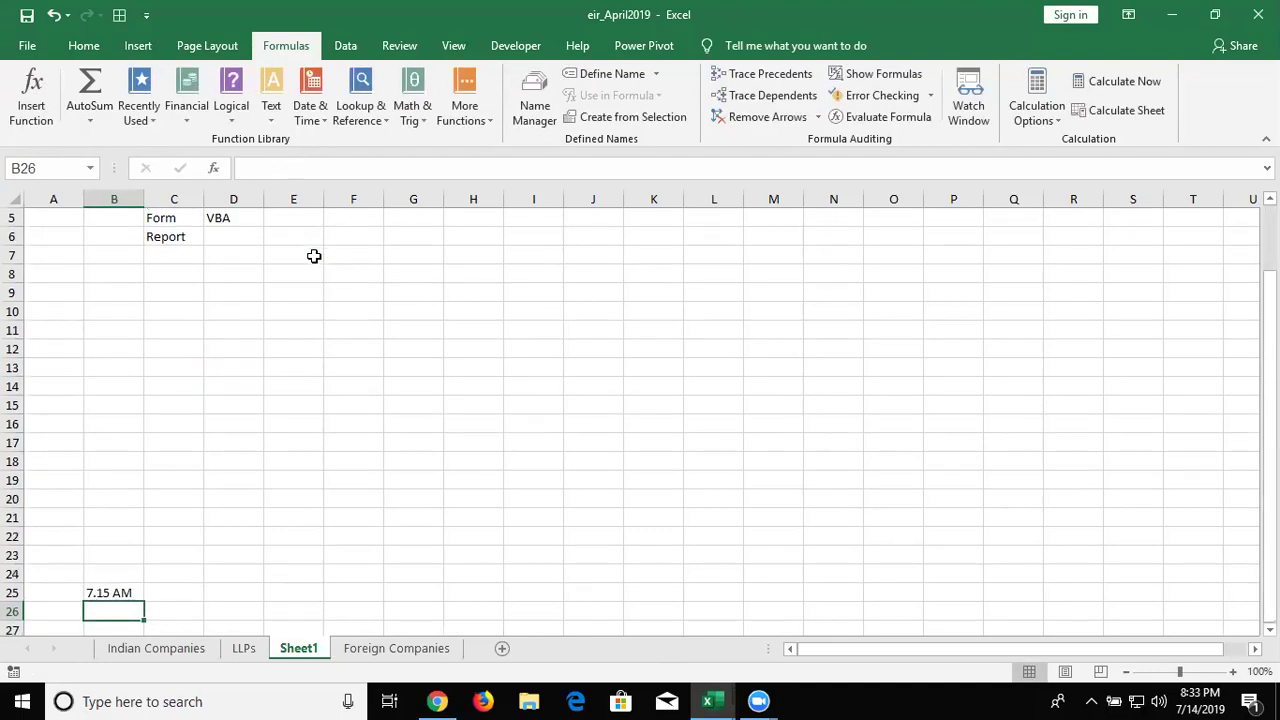
key(Up)
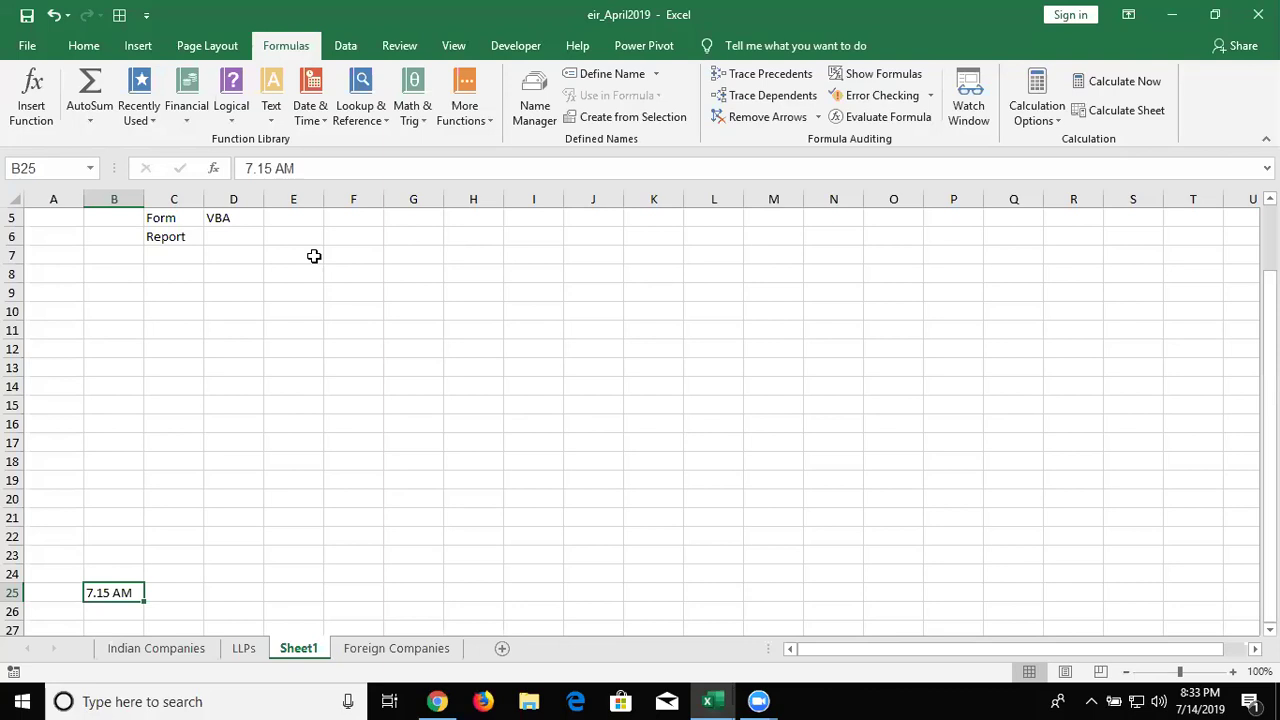
Step: Enter 10.20 in C25 beside the 7.15 AM time, where it shows as 10.2
key(Right)
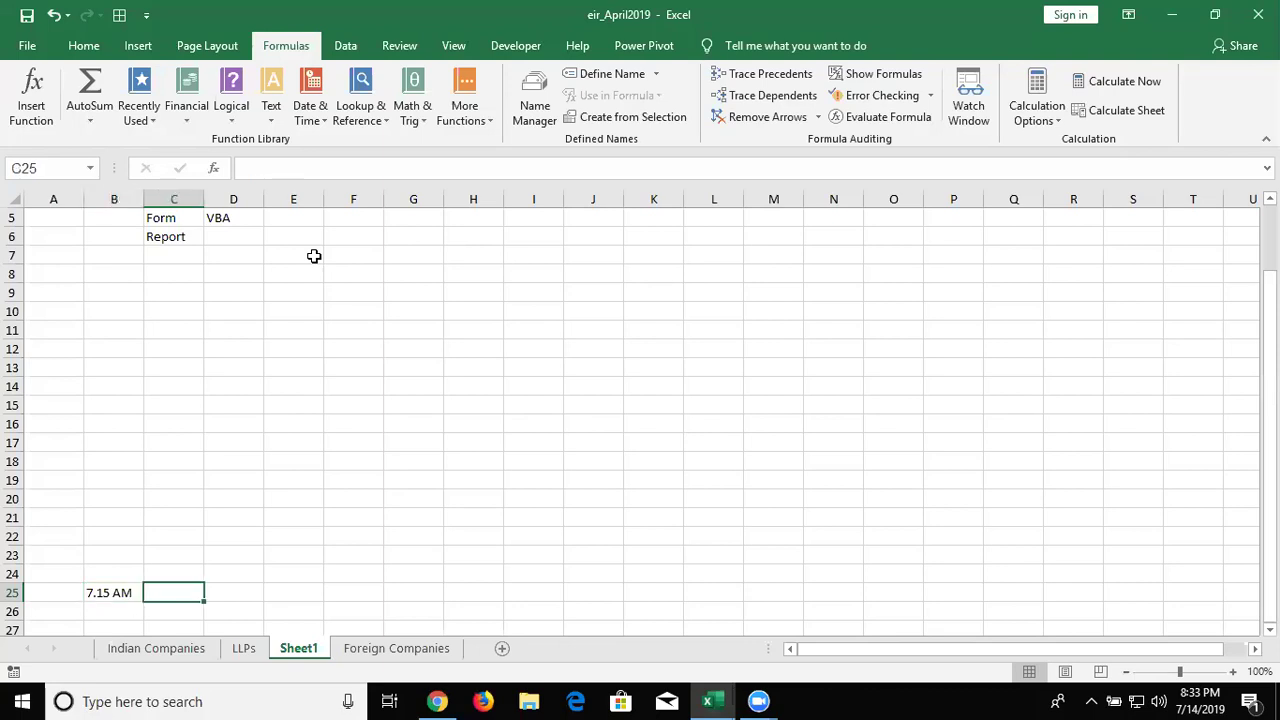
key(Down)
key(Left)
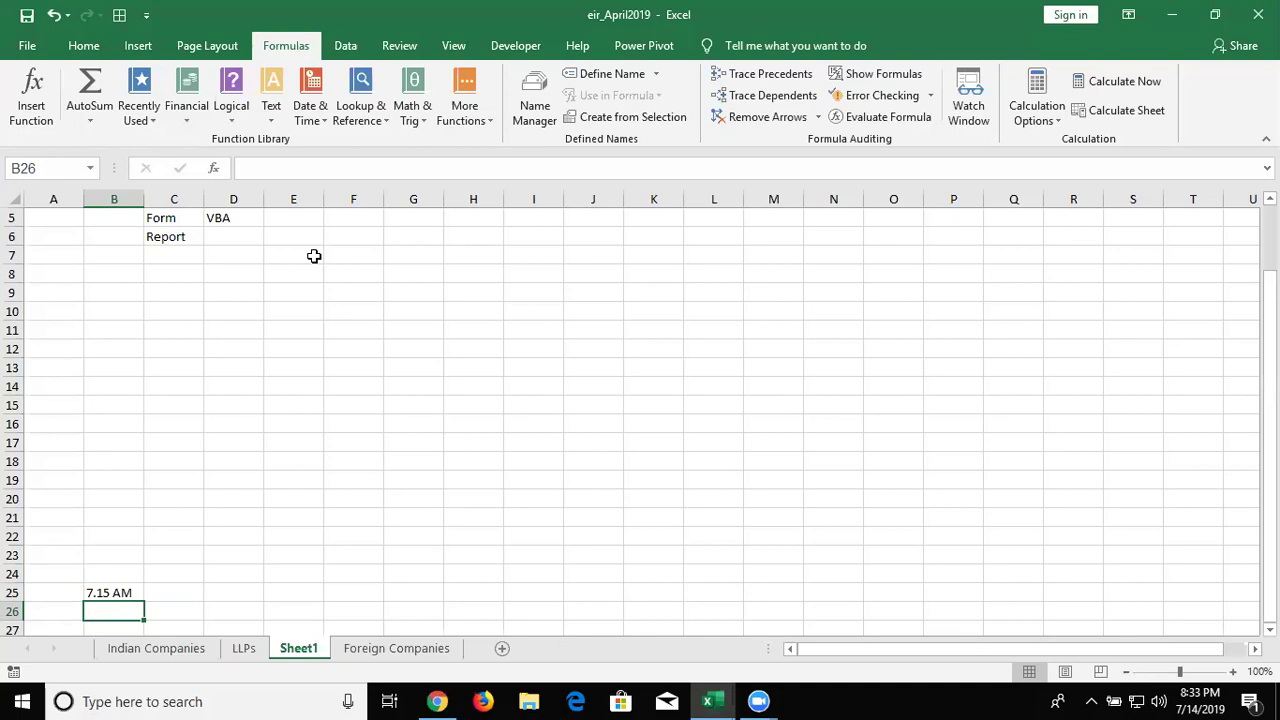
key(Up)
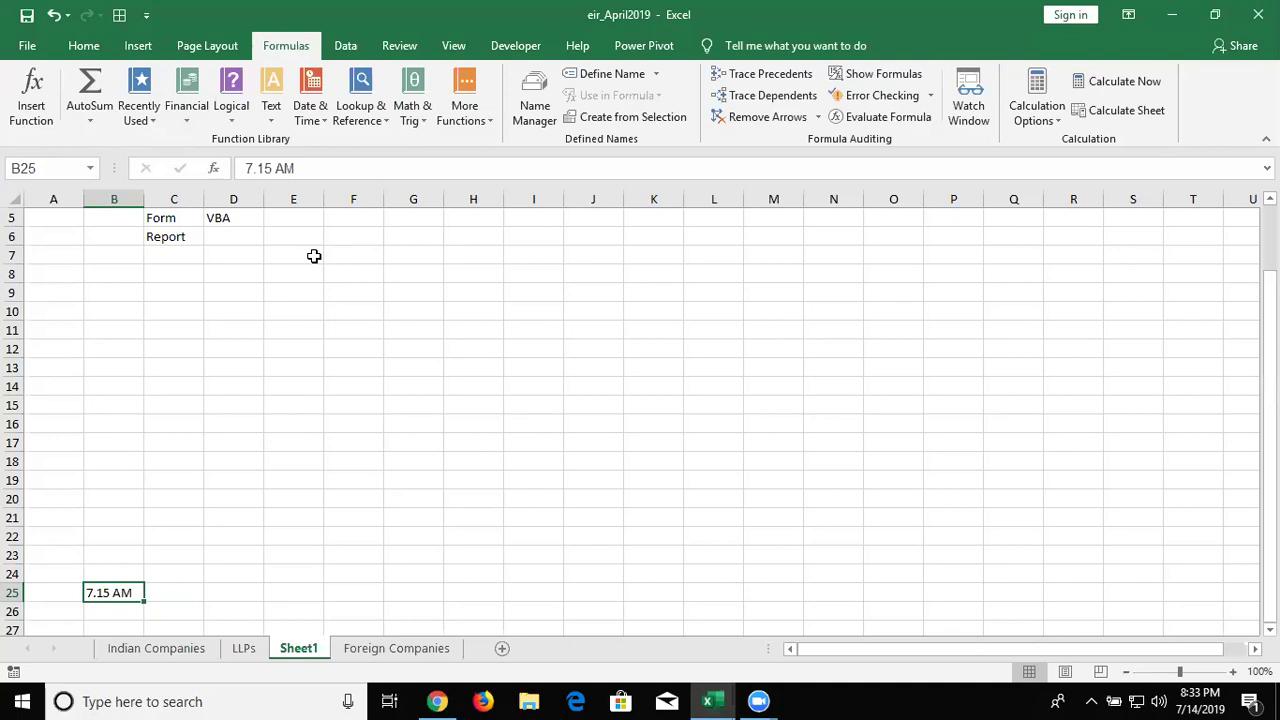
key(Right)
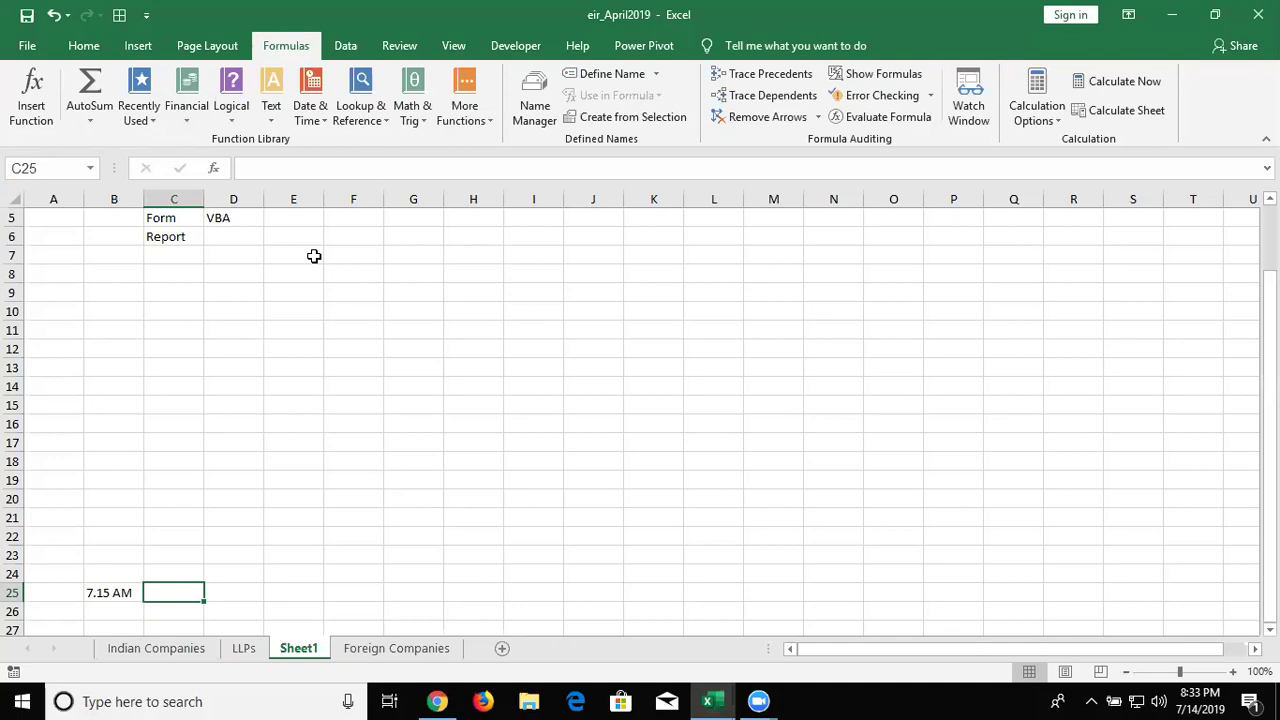
text(10.20)
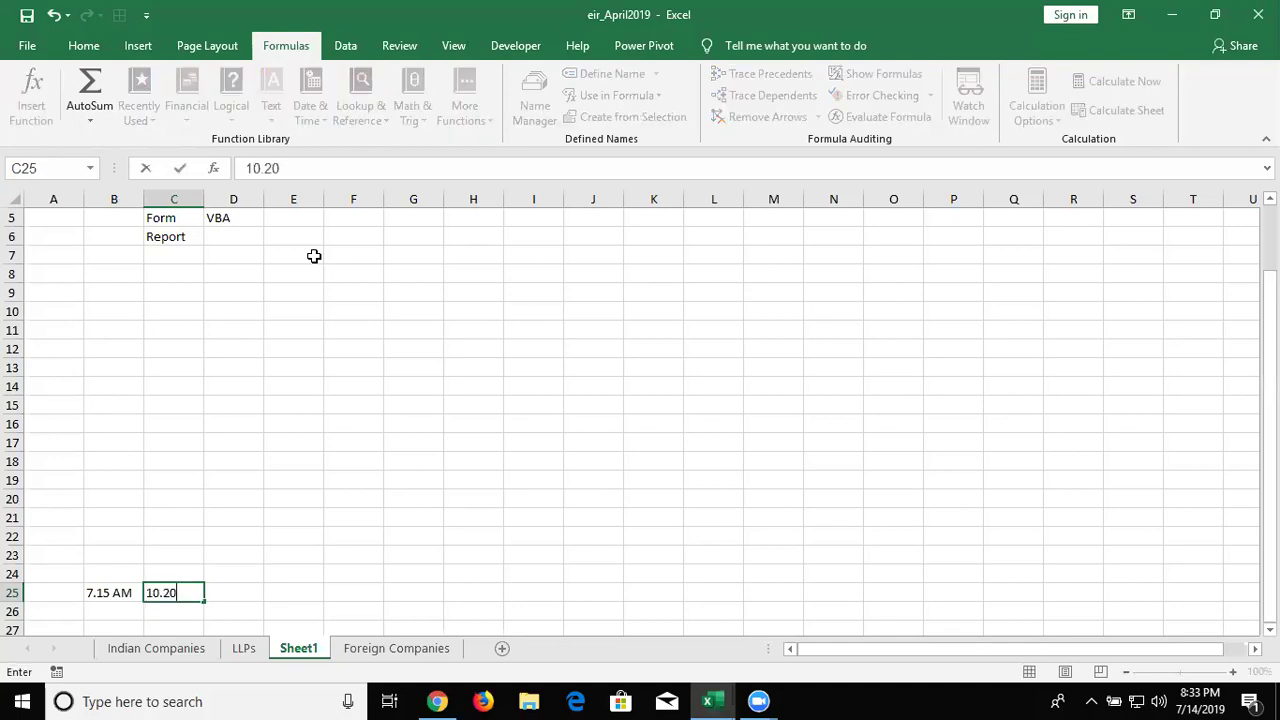
key(Right)
key(Left)
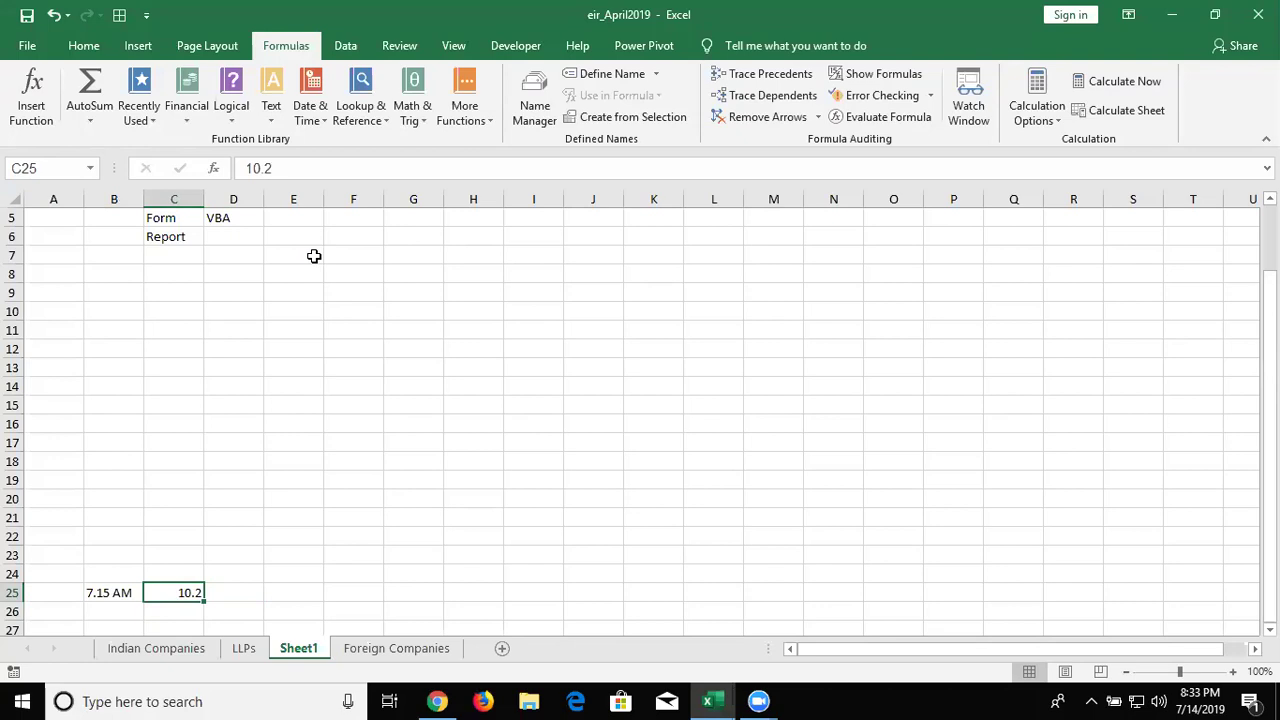
key(Right)
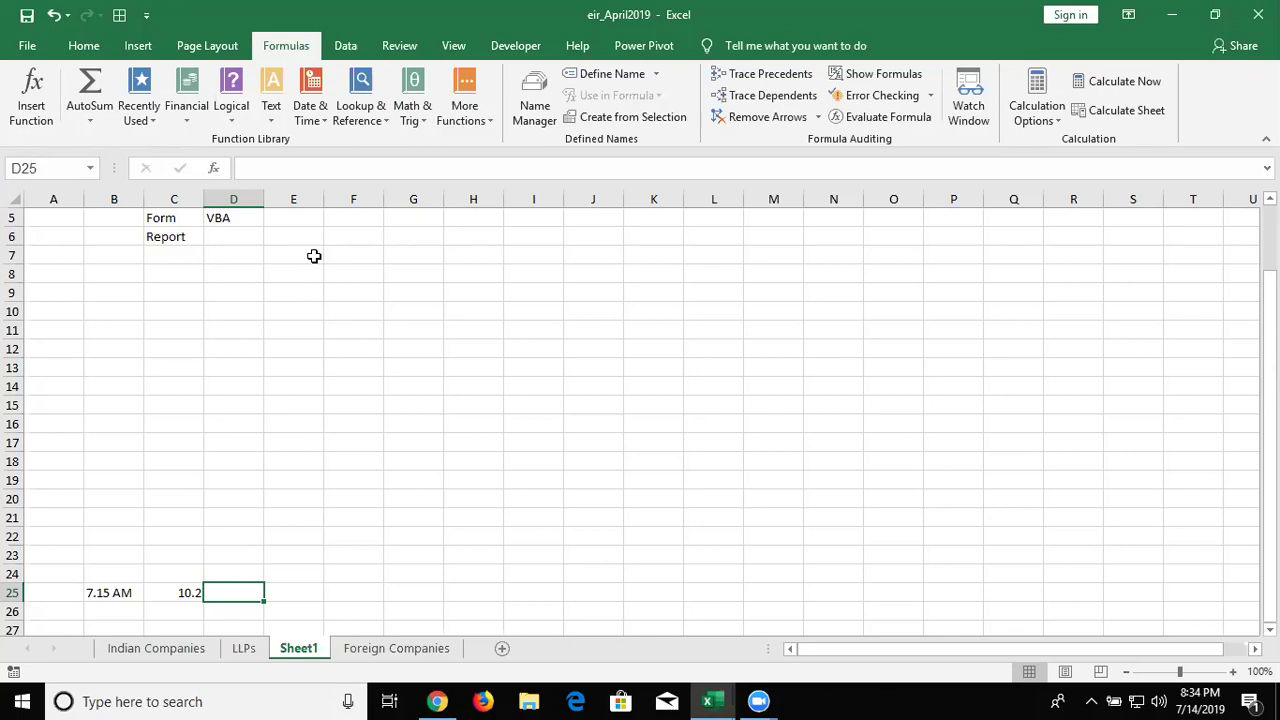
Step: Enter 8.00 in B26, below the 7.15 AM time
key(Left)
key(Left)
key(Down)
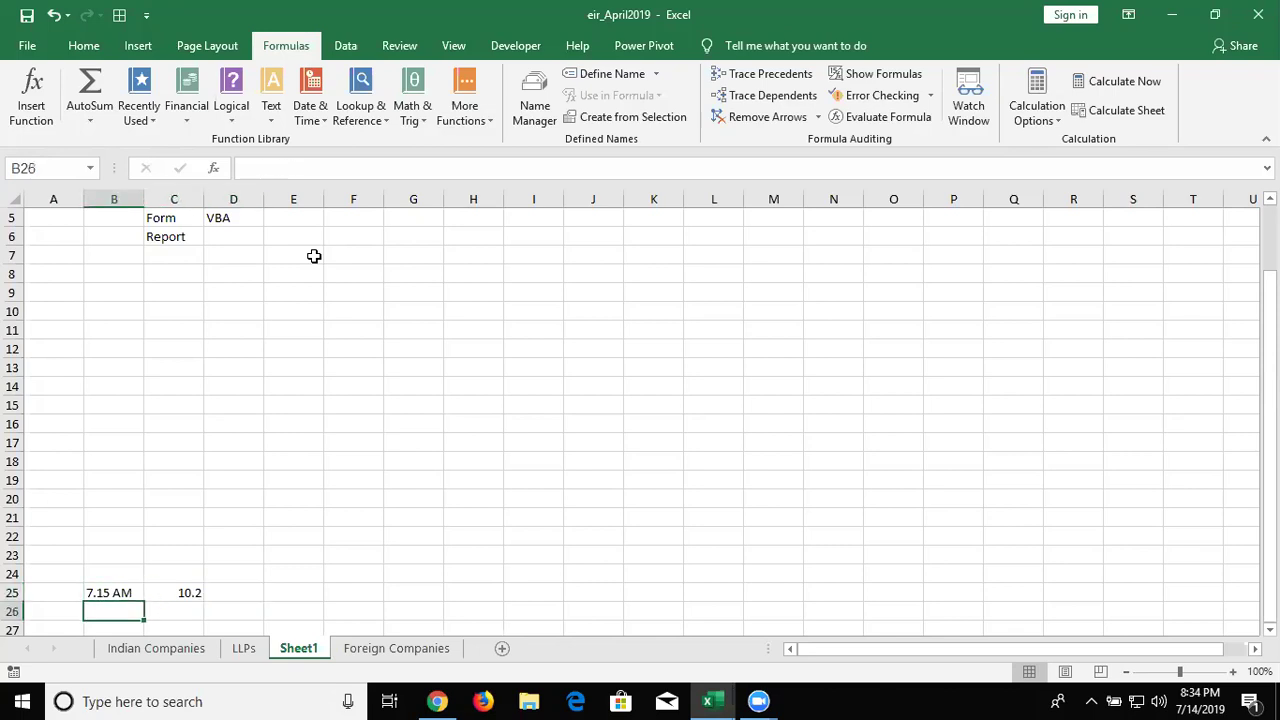
key(Down)
key(Up)
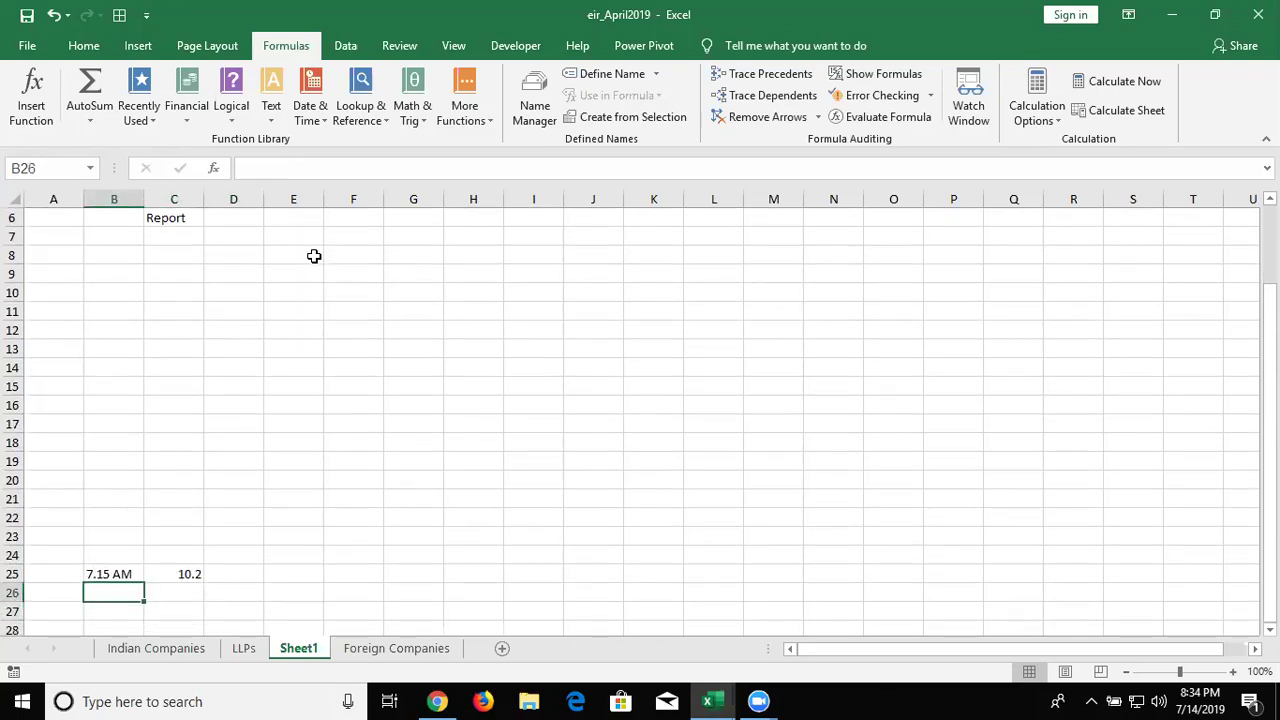
text(8.00)
key(Up)
Step: Overwrite B26 with the text 20pm and check its contents
key(Right)
key(Left)
key(Down)
text(20pm)
key(Return)
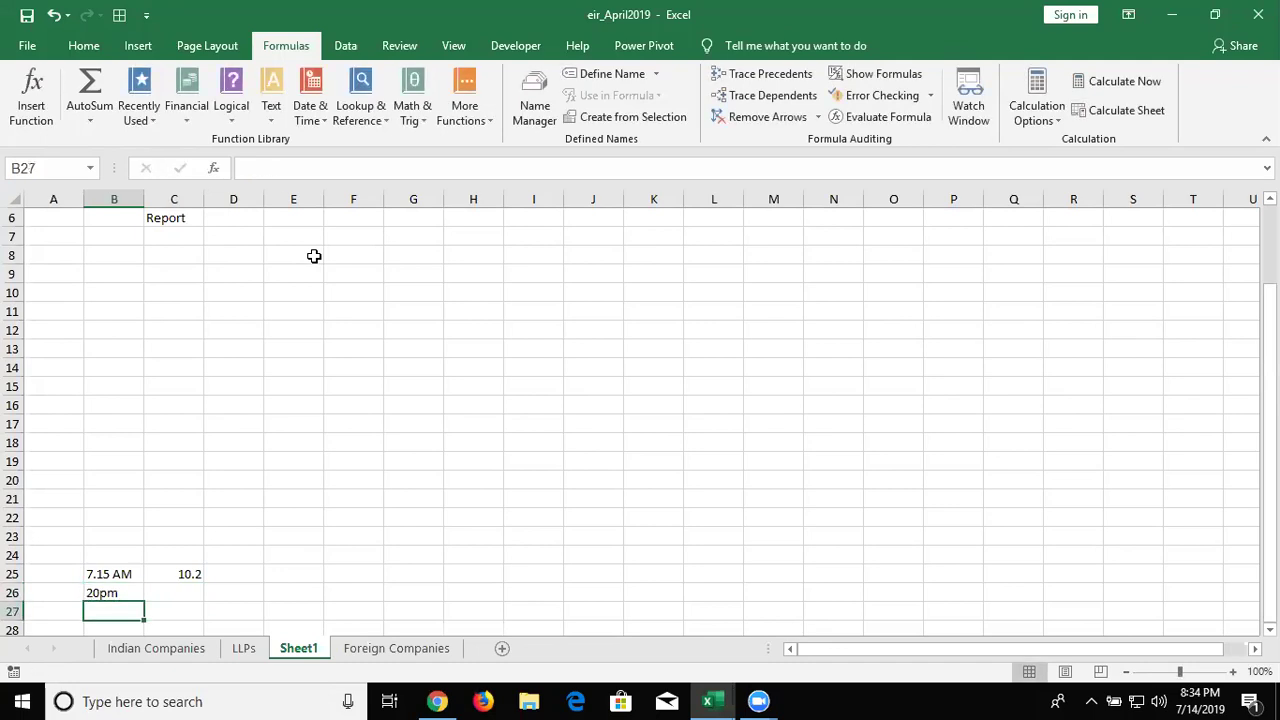
key(Up)
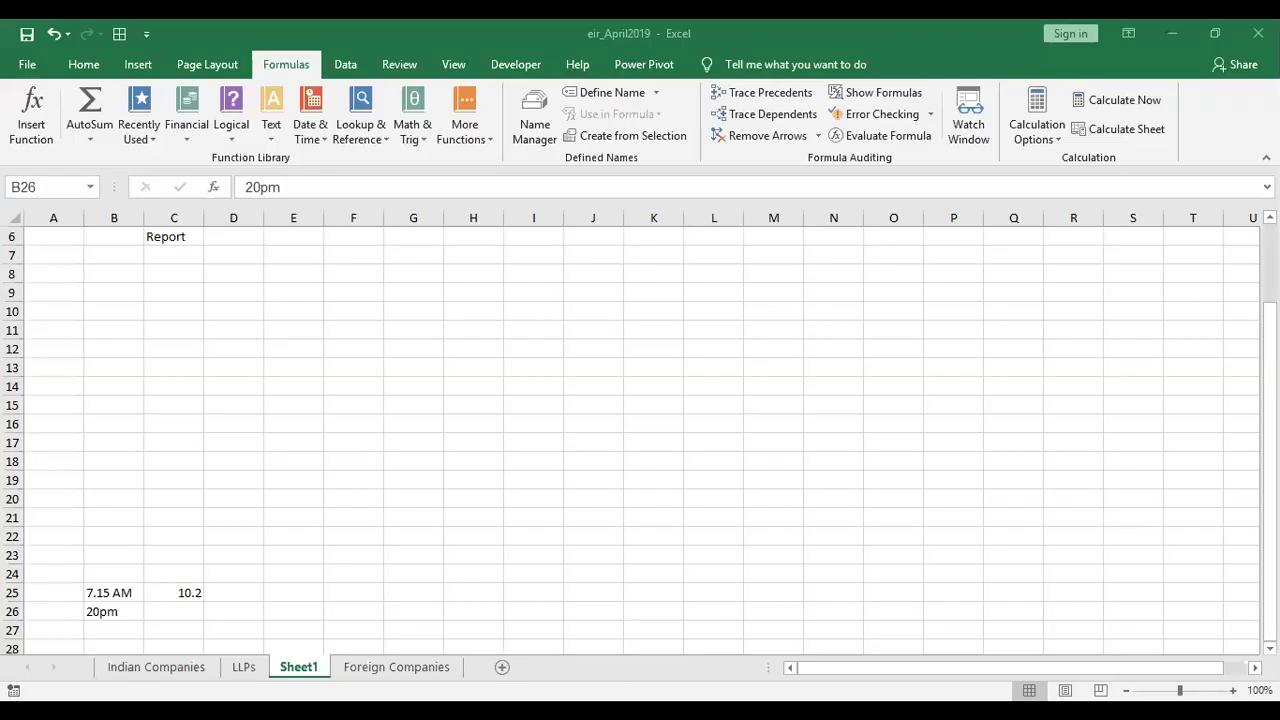
Step: Enter 10am in C26 and 11am in C27 as text entries
click(148, 623)
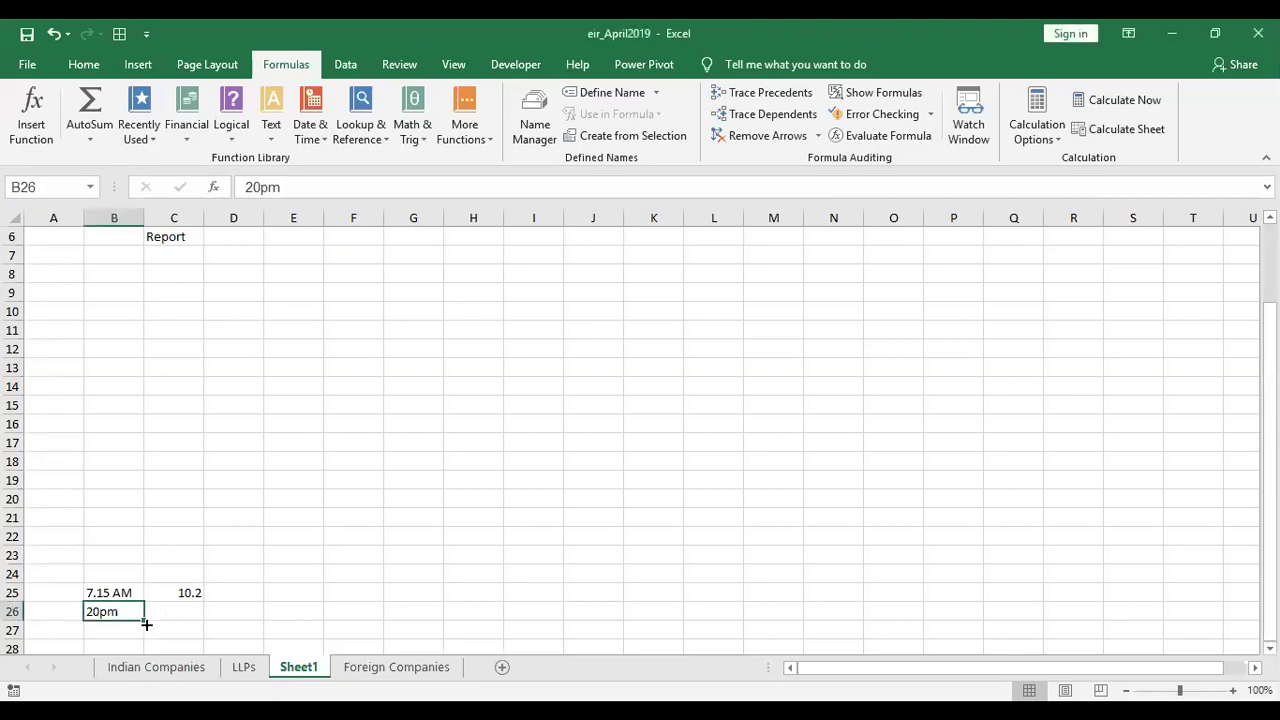
click(164, 611)
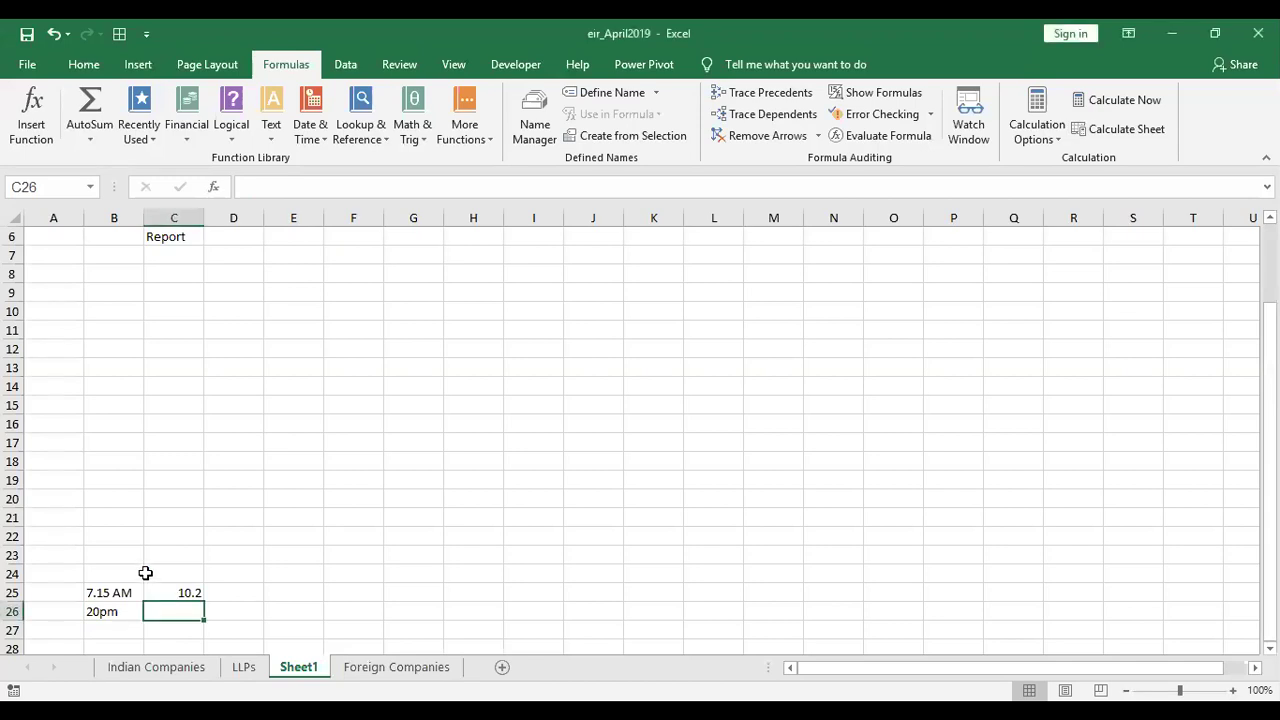
text(10)
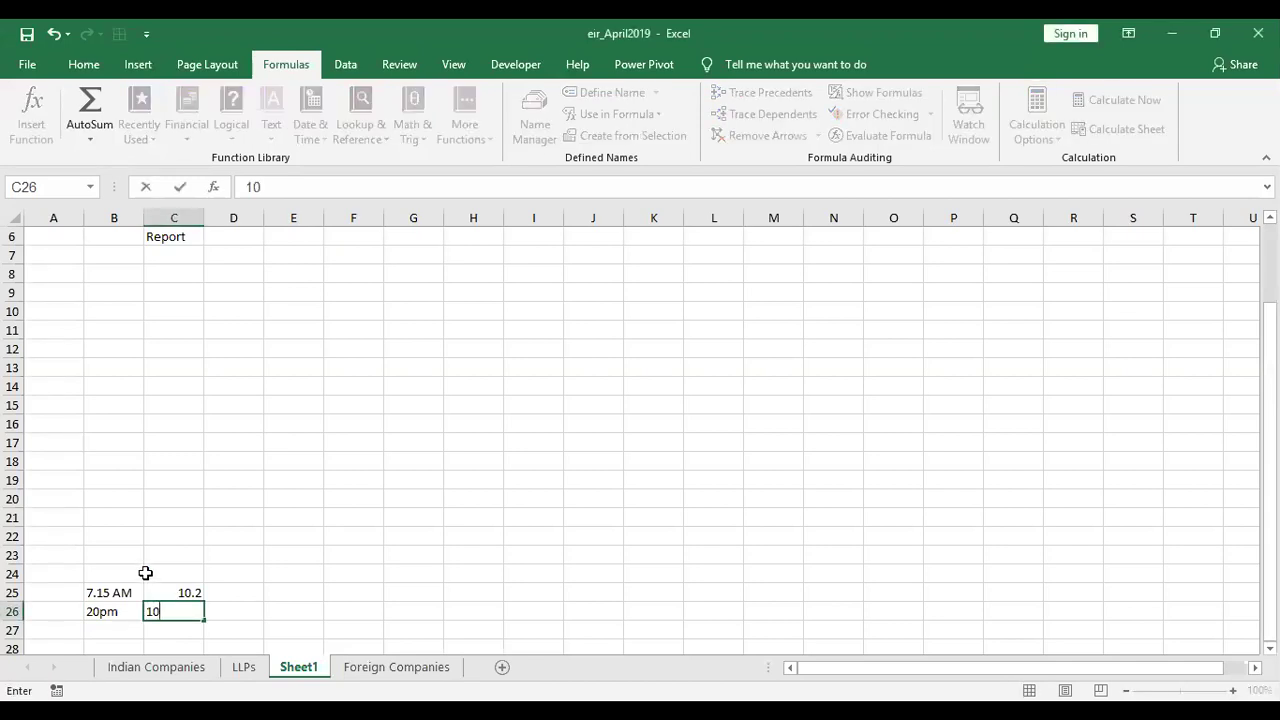
text(am)
key(Return)
text(11am)
key(Return)
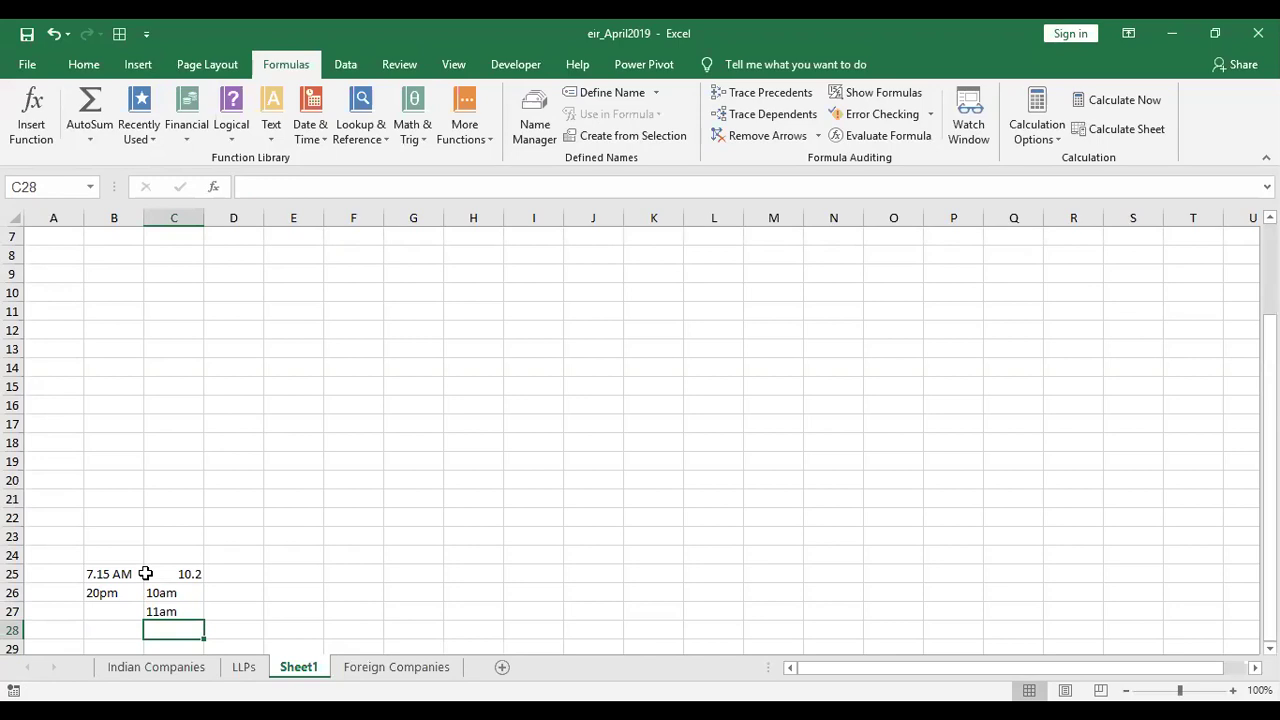
key(Up)
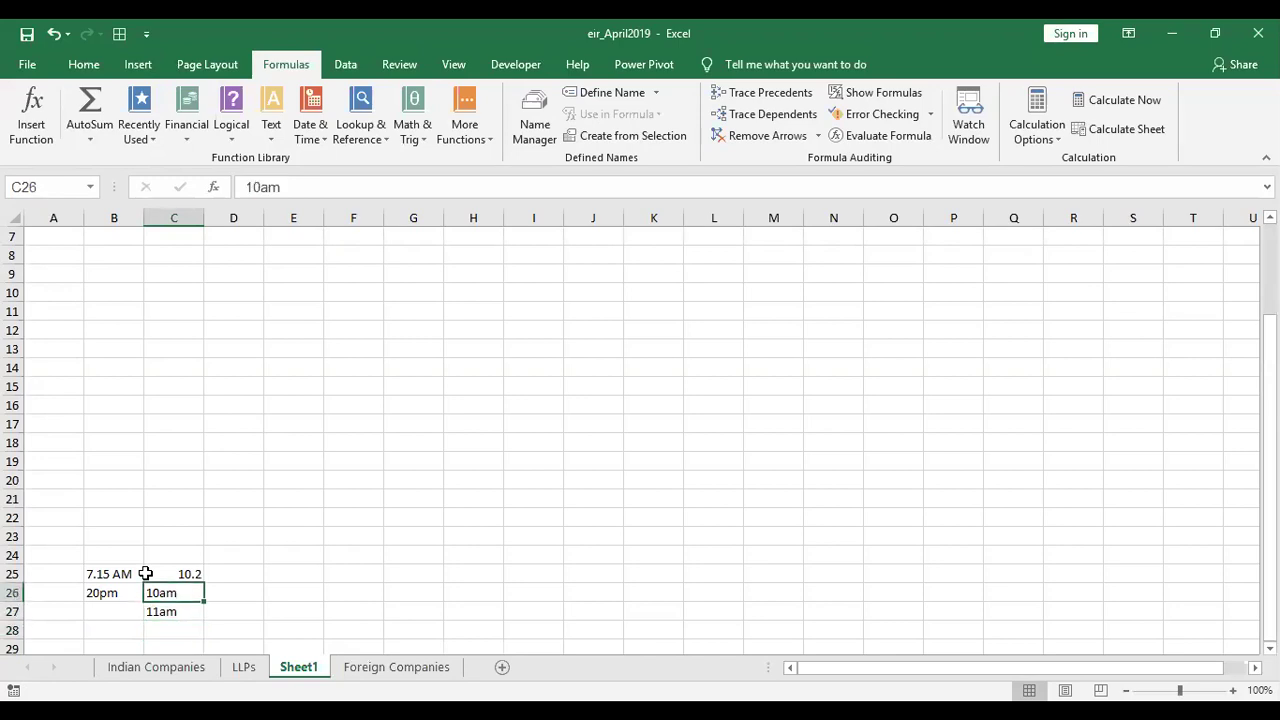
key(Right)
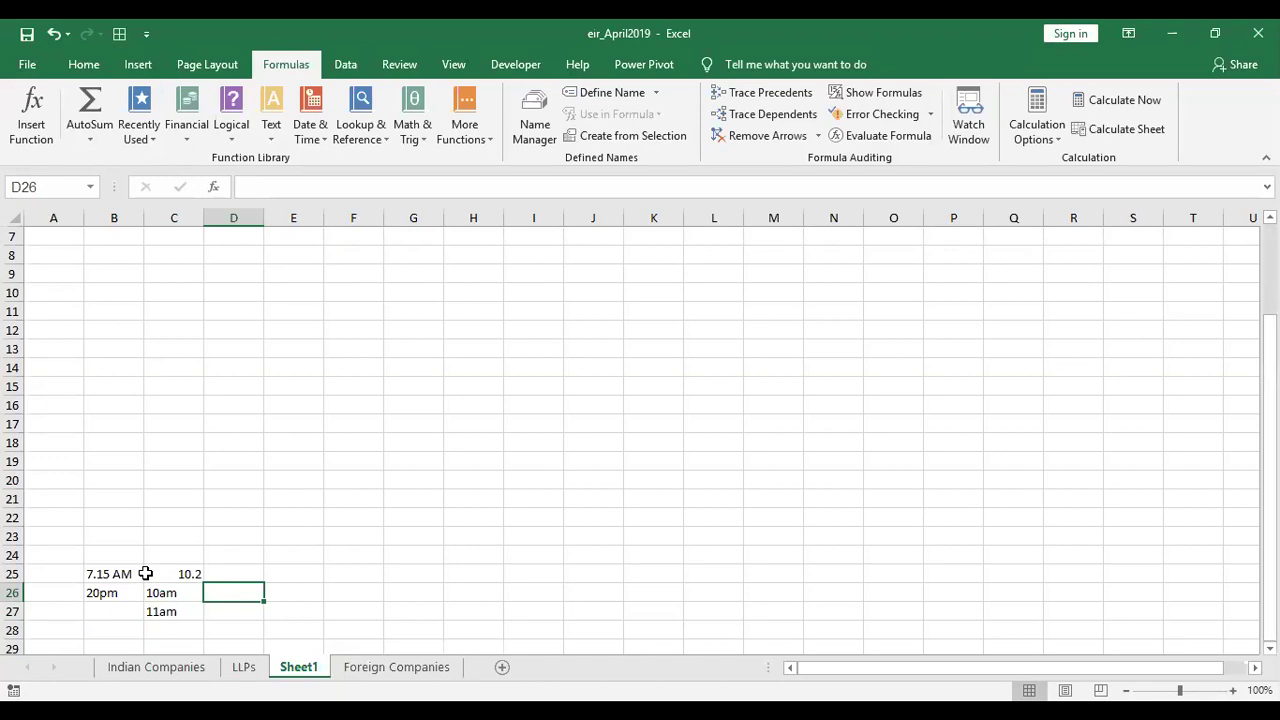
Step: Type MON, WEN and FRI into D26, E26 and F26, then review row 26
text(MON)
key(Tab)
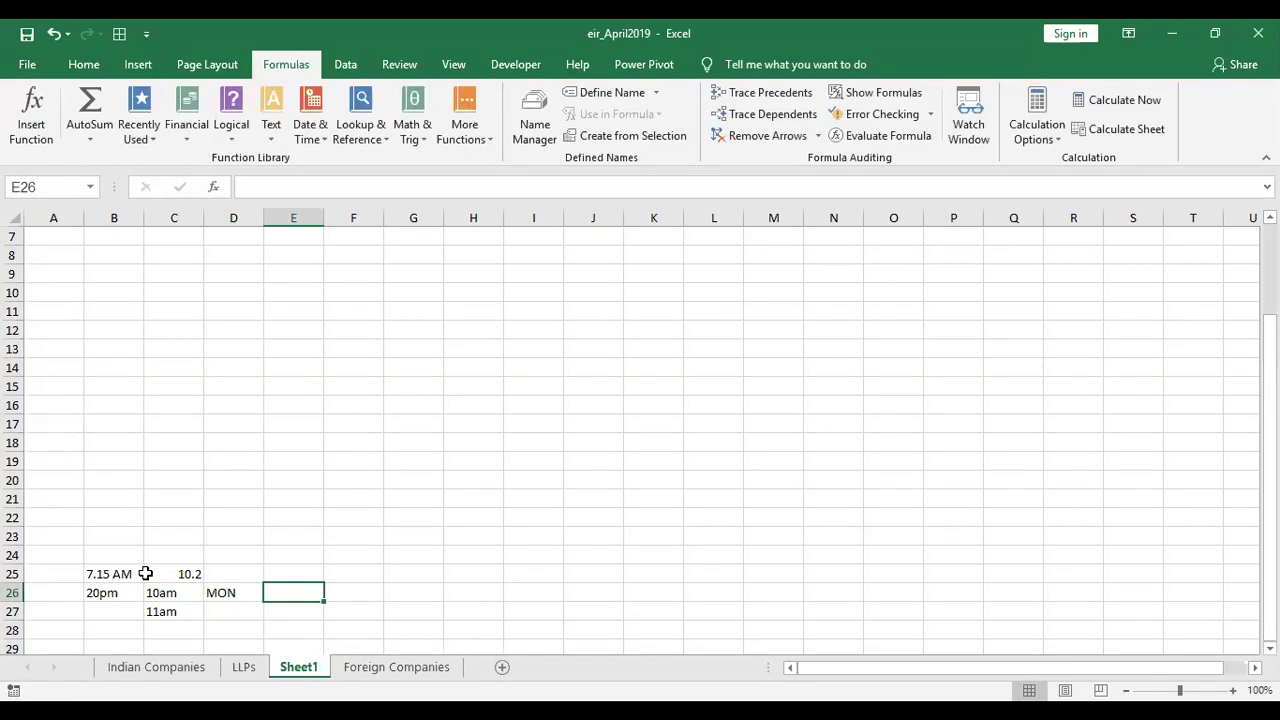
text(WEN)
key(Tab)
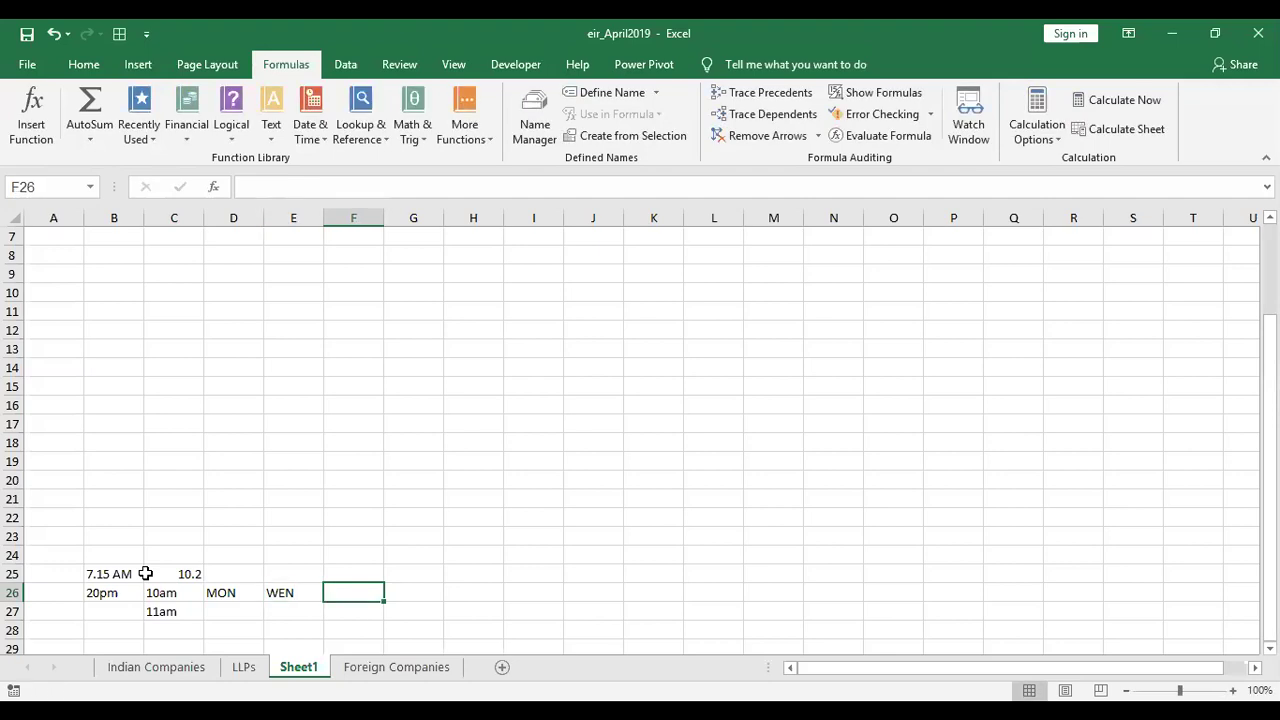
text(FRI)
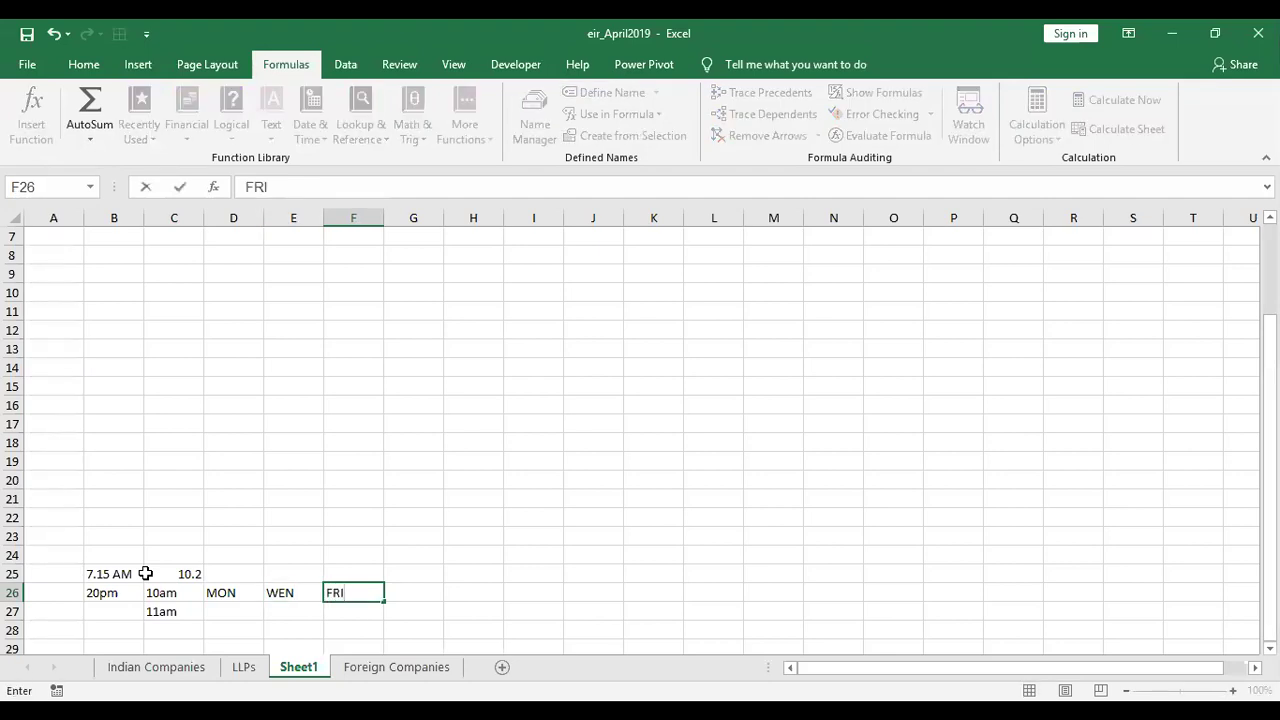
key(Return)
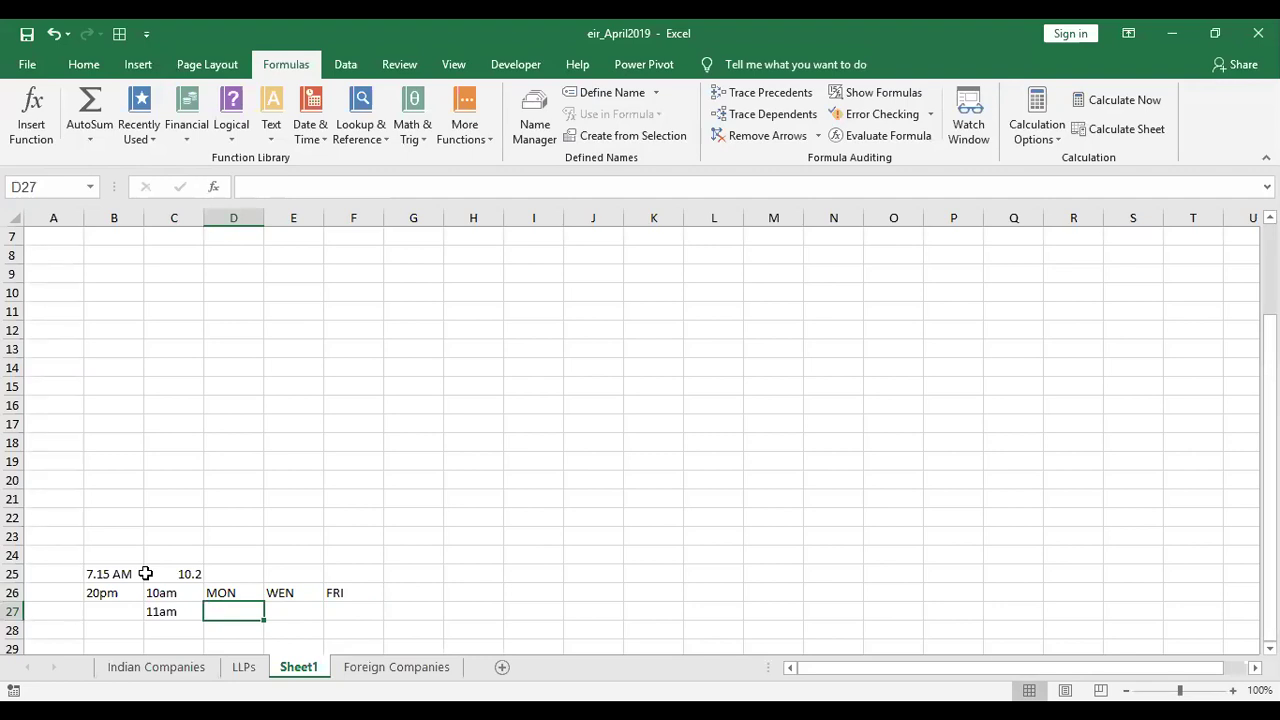
key(Up)
key(Right)
key(Right)
key(Right)
key(Left)
key(Left)
key(Left)
key(Left)
key(Down)
key(Up)
key(Up)
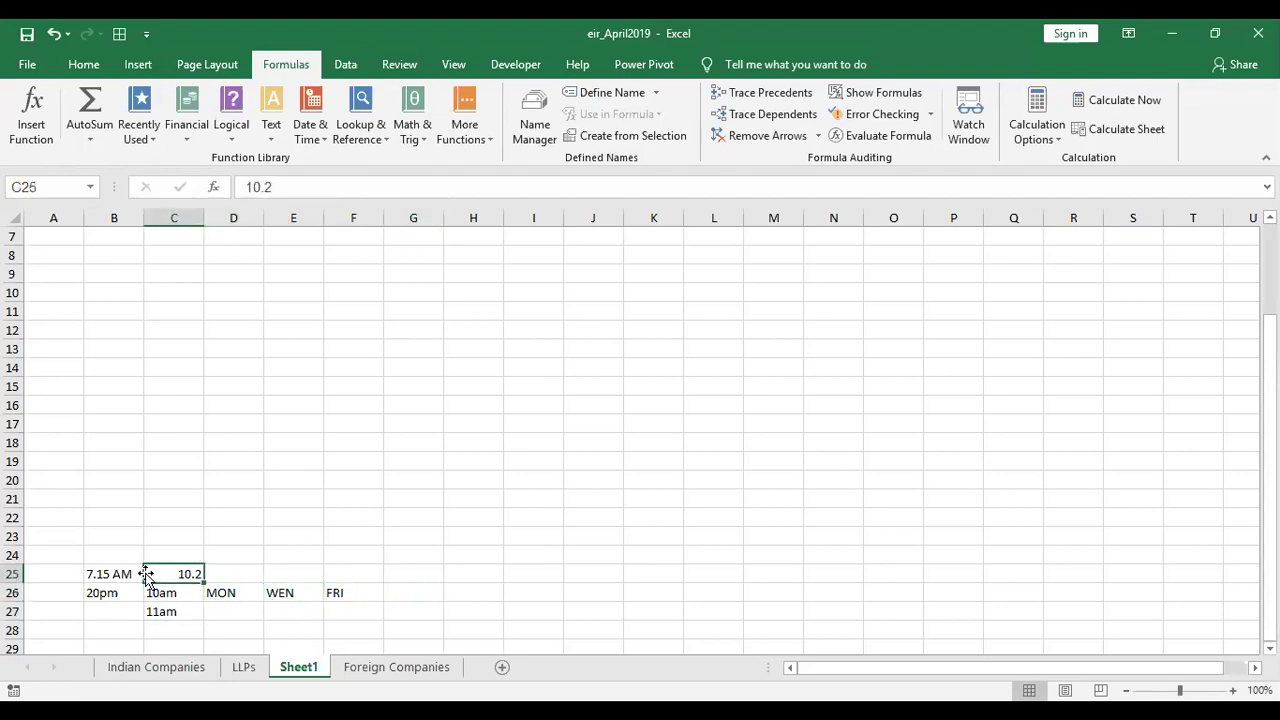
key(Down)
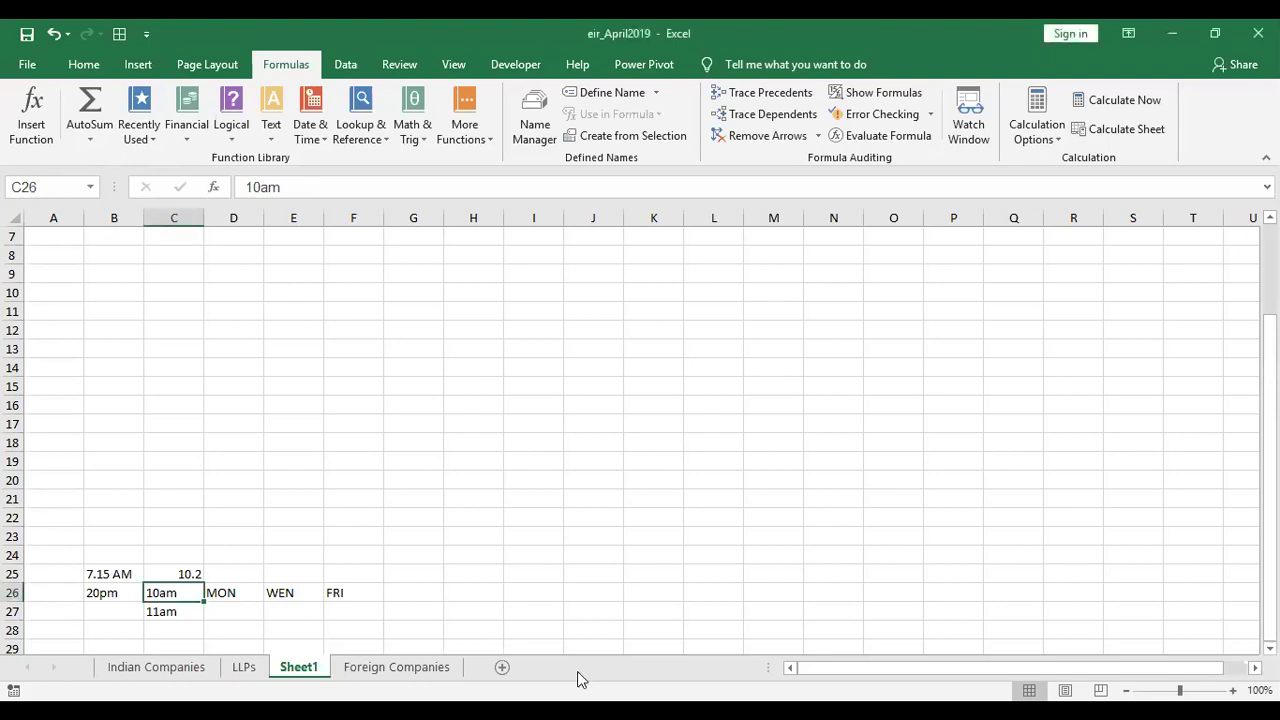
Step: Re-enter 10.20 in C25 and put VBA in D25
key(Up)
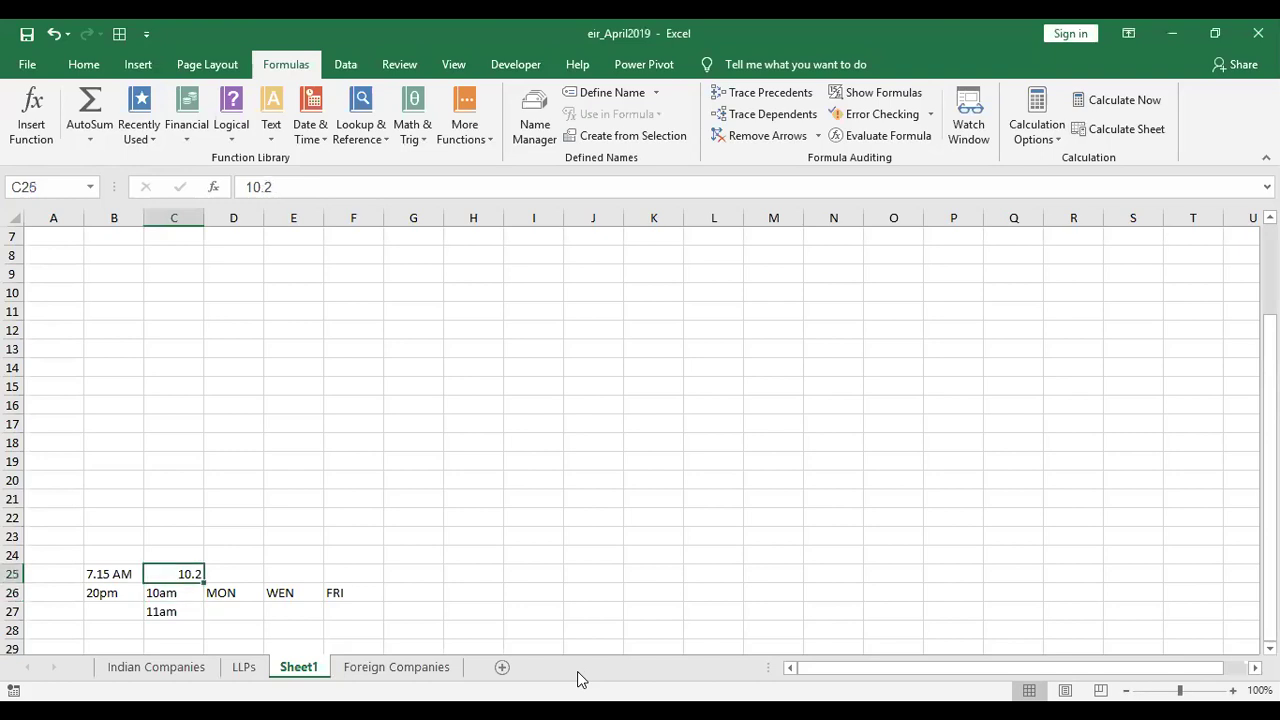
key(Left)
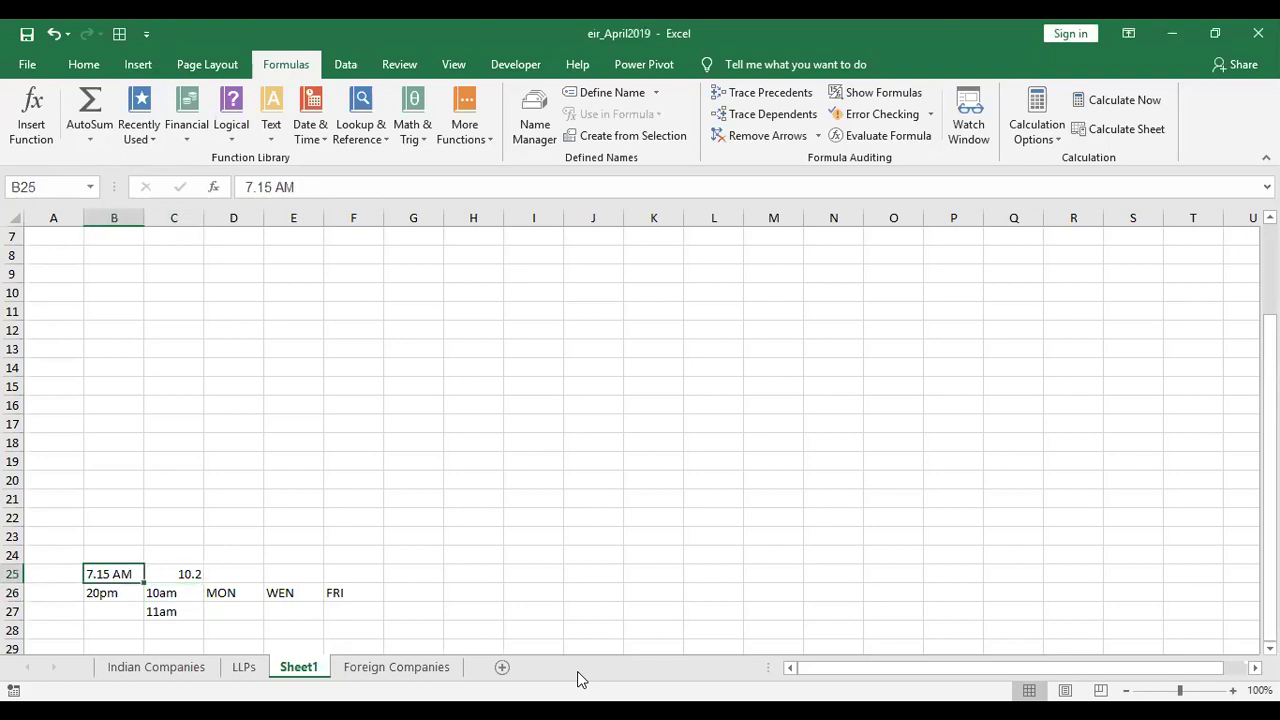
key(Right)
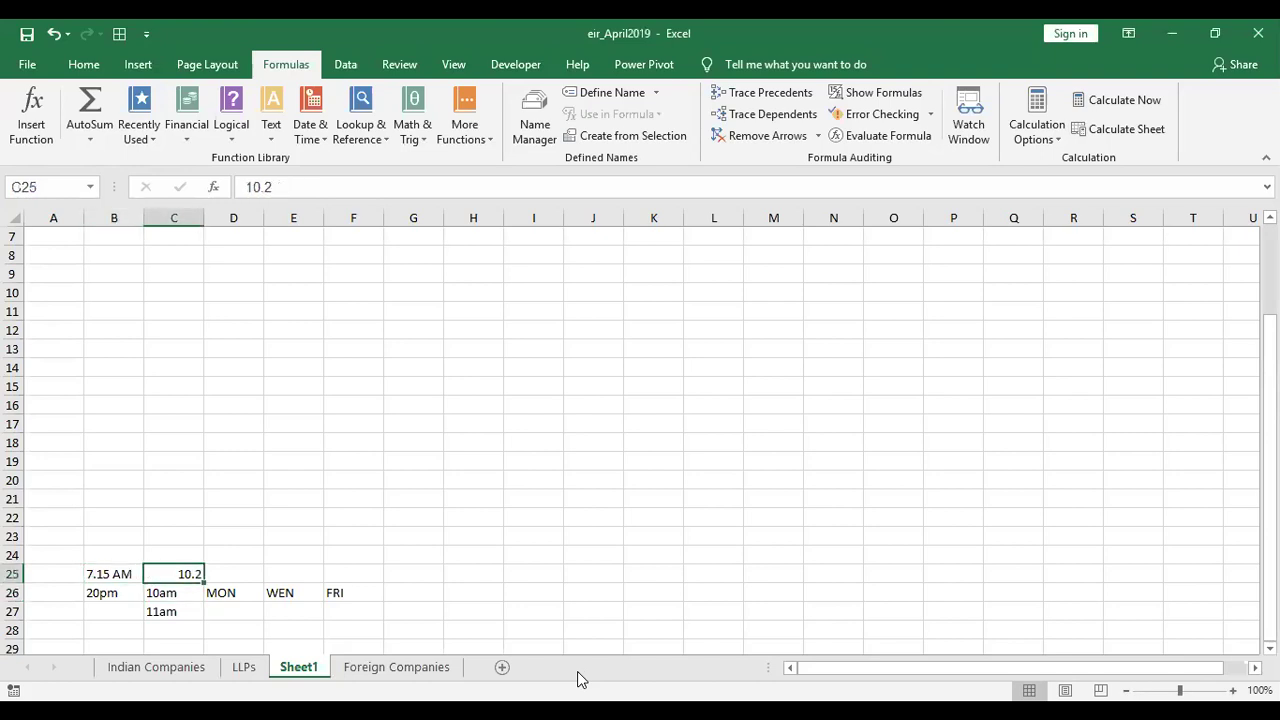
key(Right)
key(Left)
text(10.20)
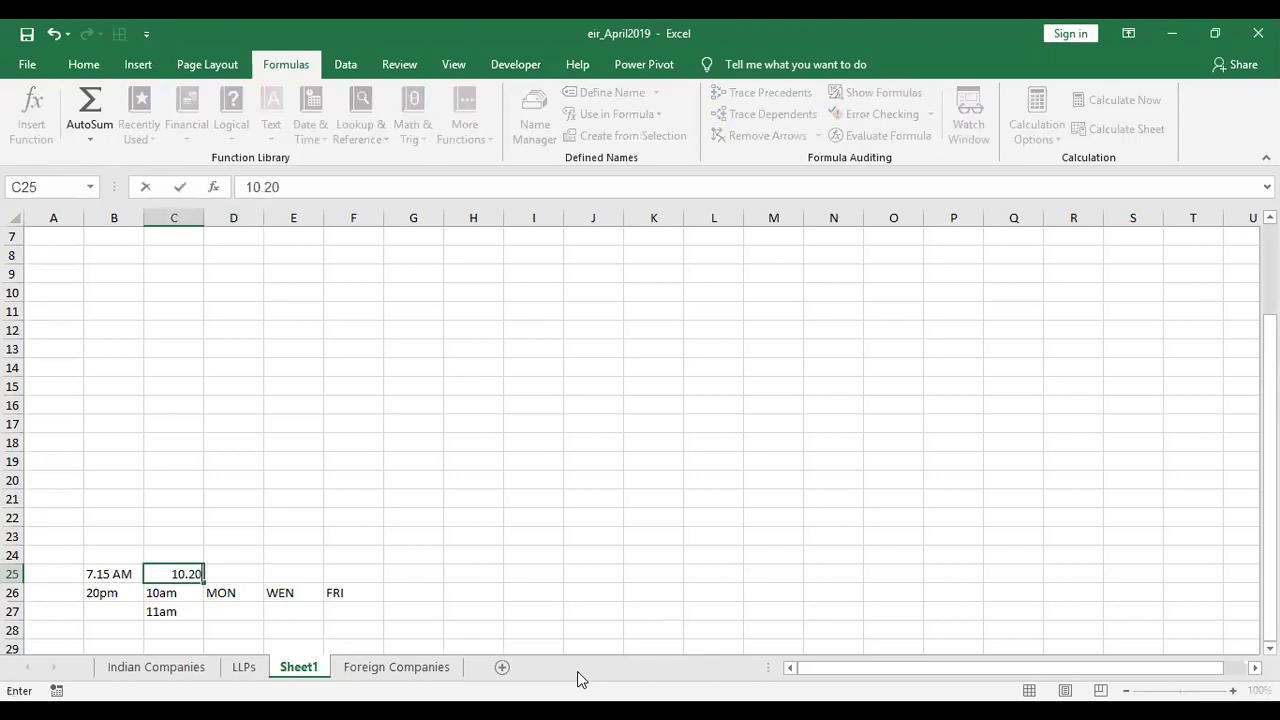
key(Right)
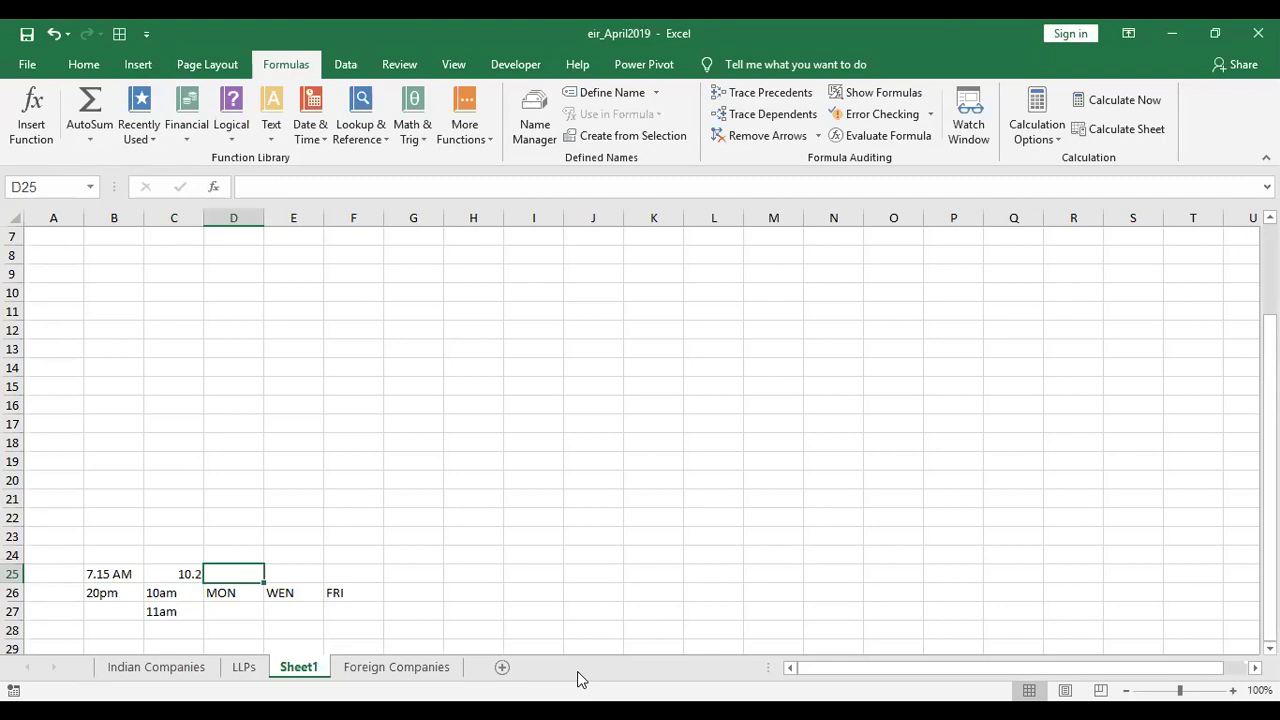
text(VBA)
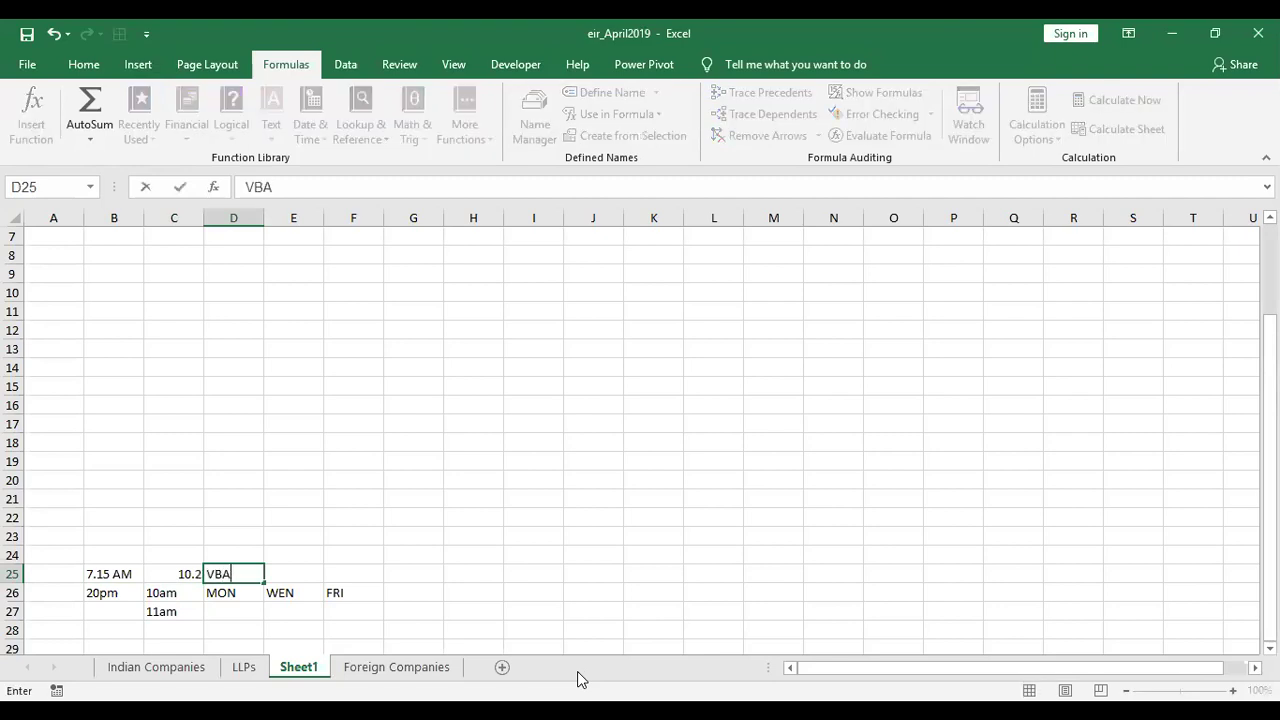
key(Left)
Step: Select B25:F27 and delete all the practice entries
key(Down)
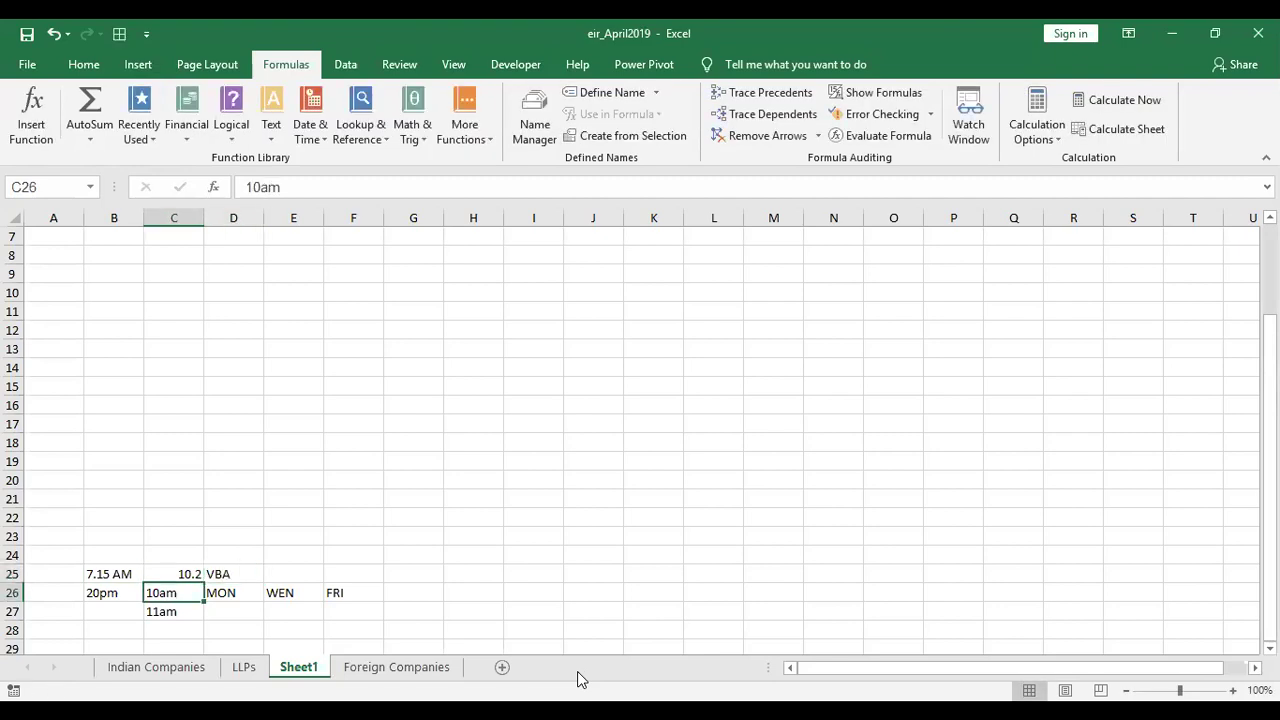
key(Up)
key(Left)
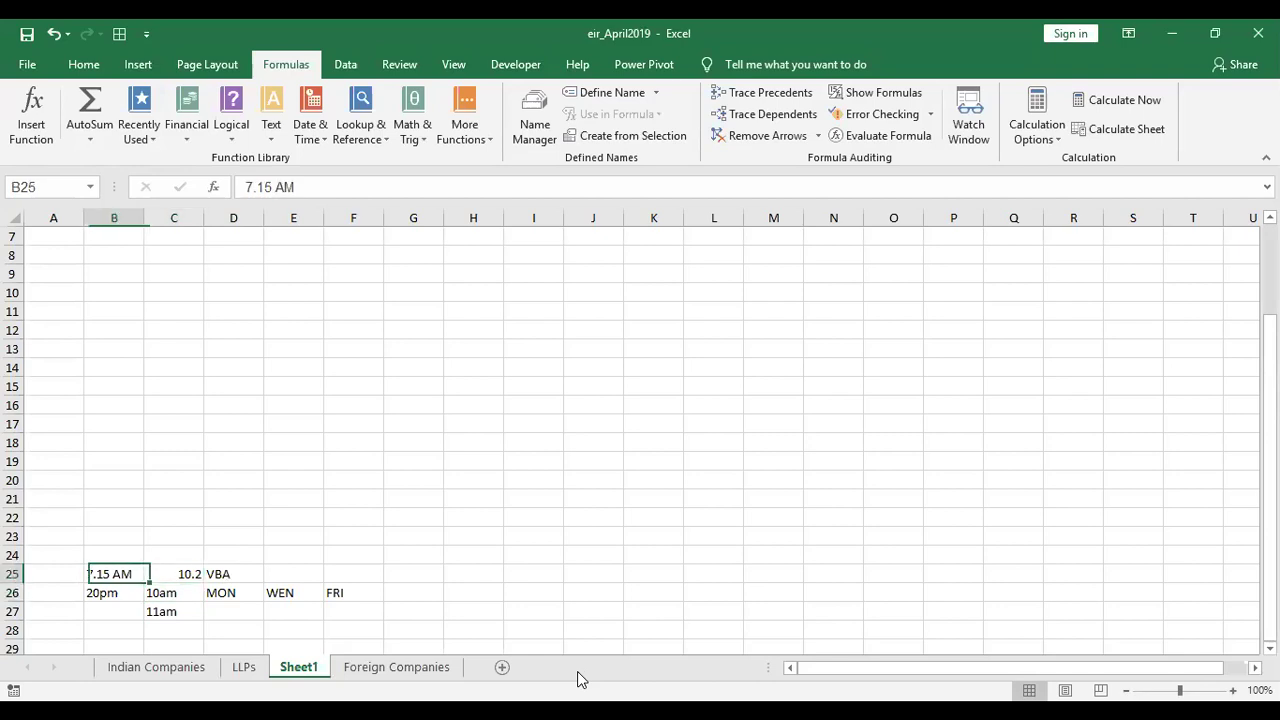
key(shift+Right)
key(shift+Right)
key(shift+Right)
key(shift+Right)
key(shift+Down)
key(shift+Down)
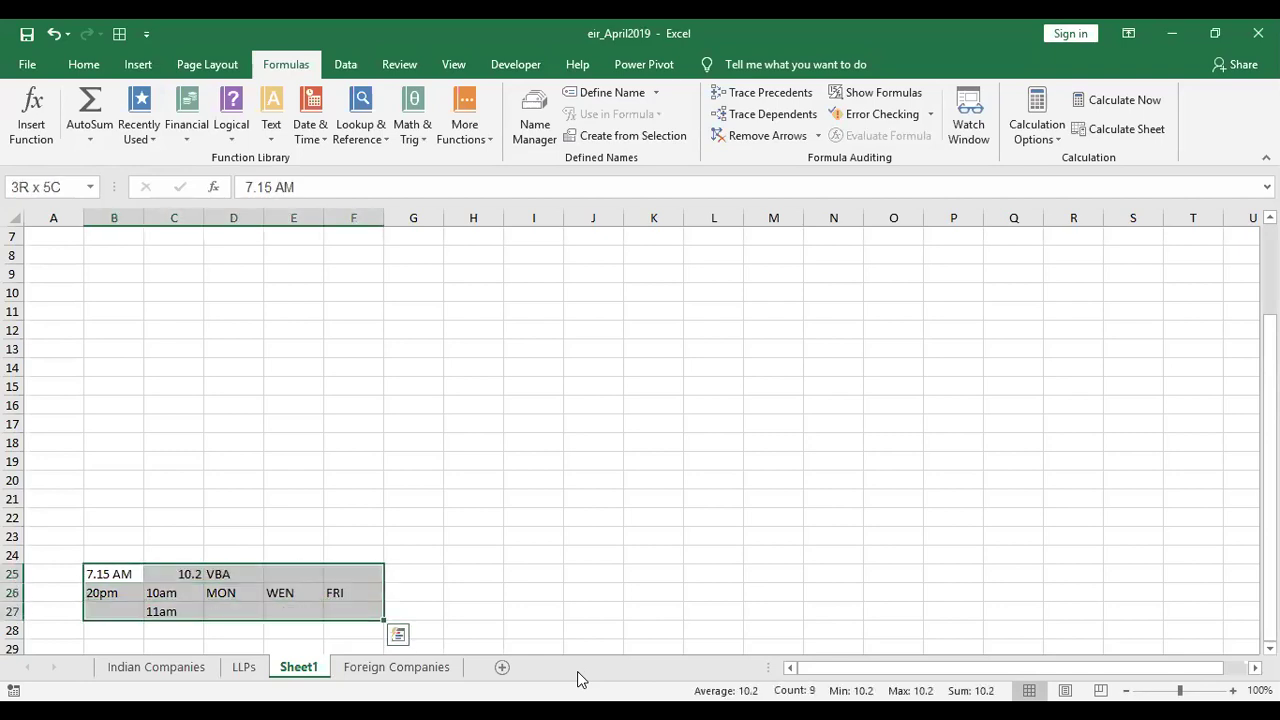
key(Delete)
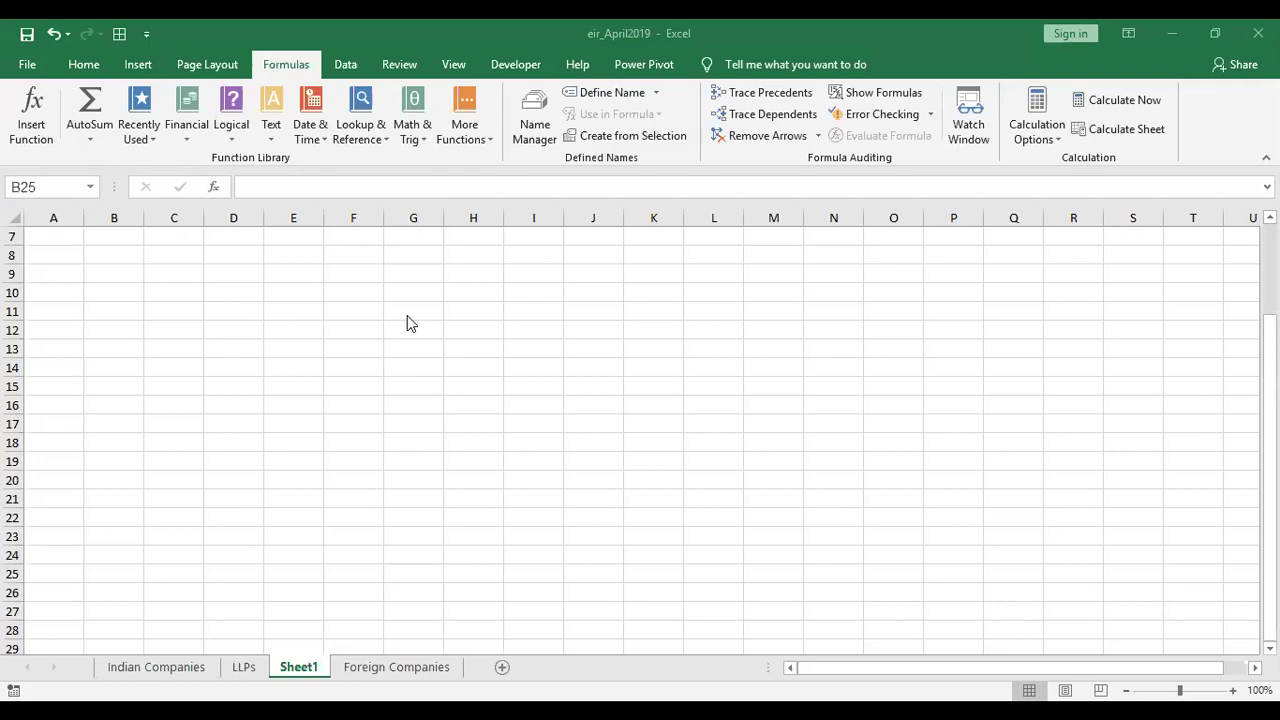
Step: Enter Power Pivot in B10, discarding a stray 5% typed into C10
click(124, 300)
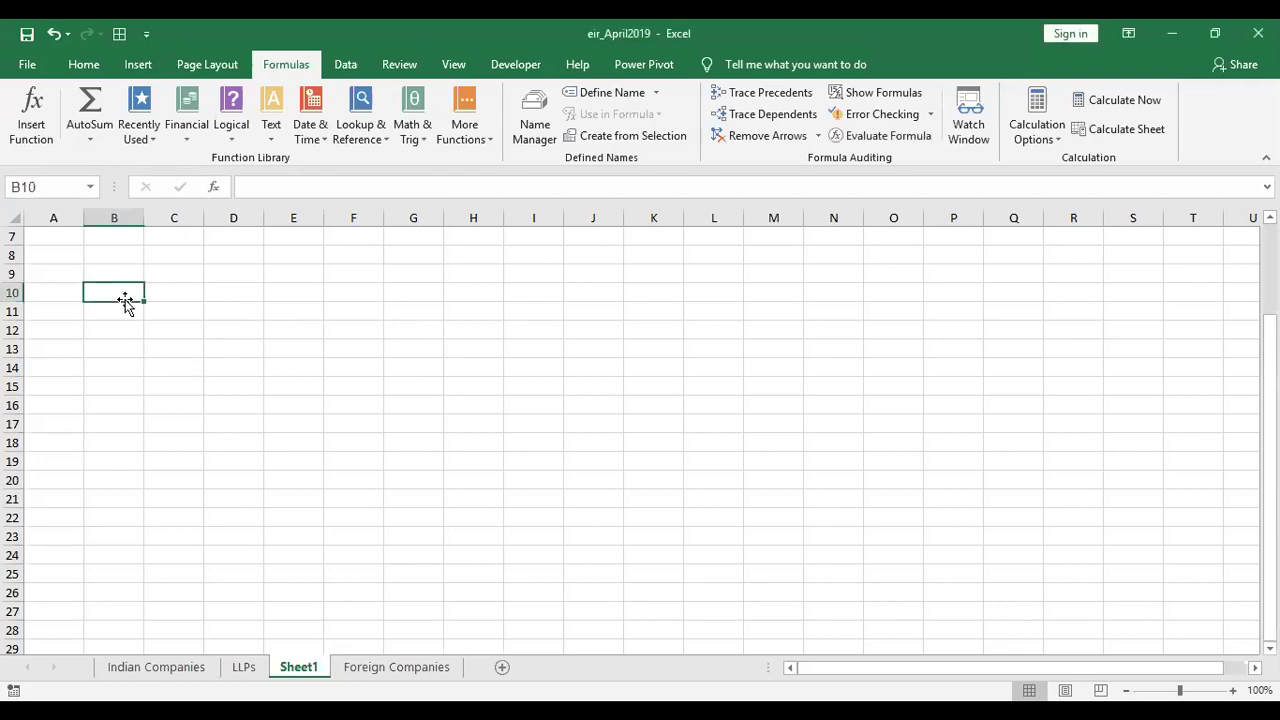
text(Power)
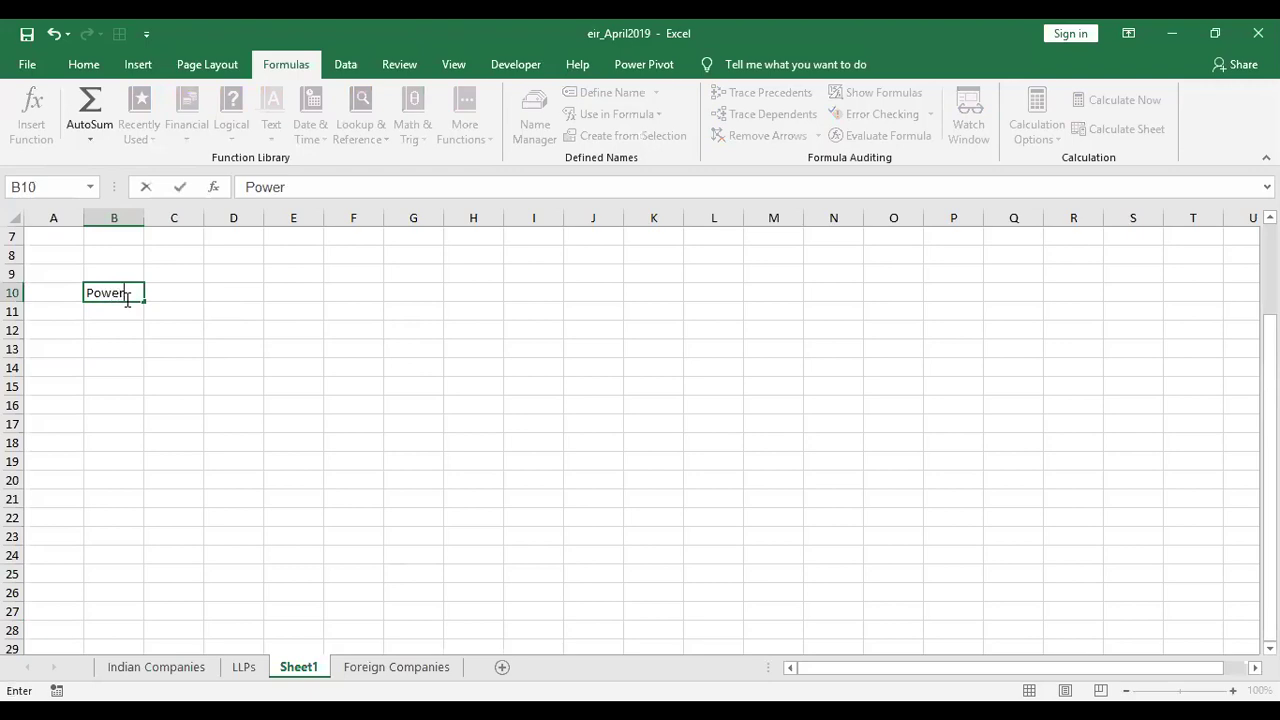
text( Pivot)
key(Tab)
text(5%)
key(Escape)
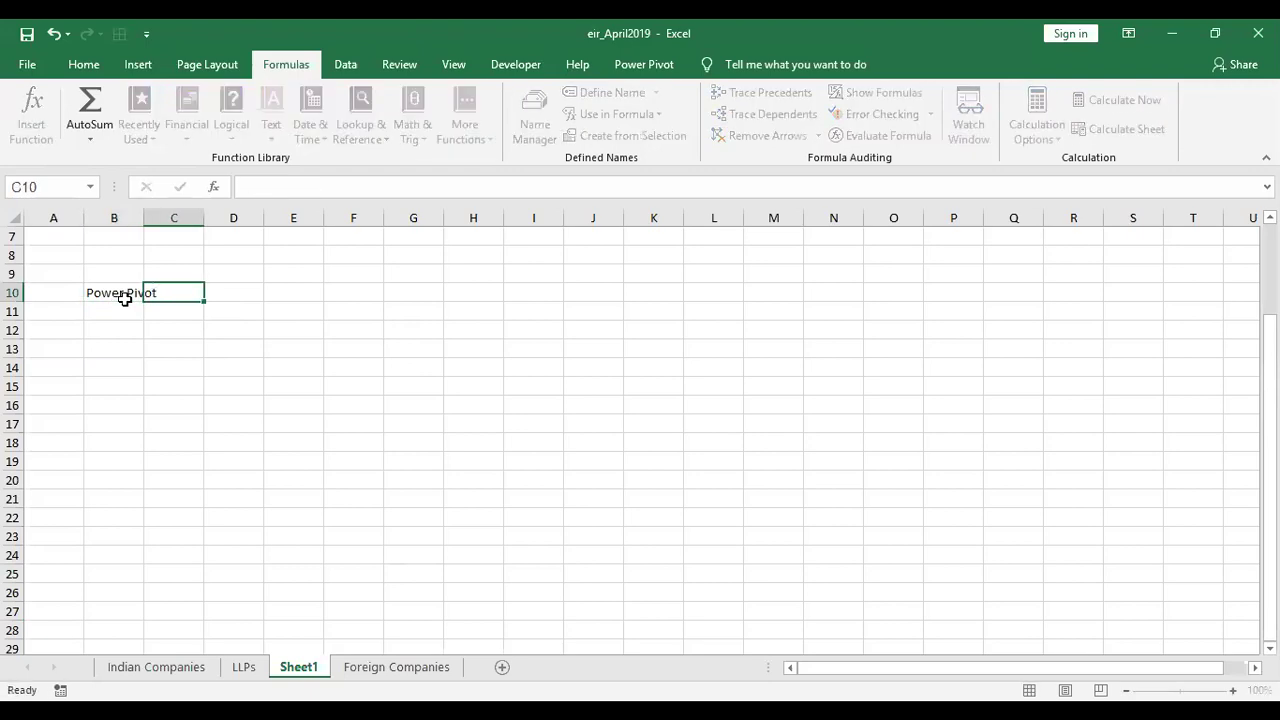
key(Down)
Step: Enter Power Query, Power BI and Tableau in B11, B12 and B13
click(126, 307)
text(Power Query)
key(Return)
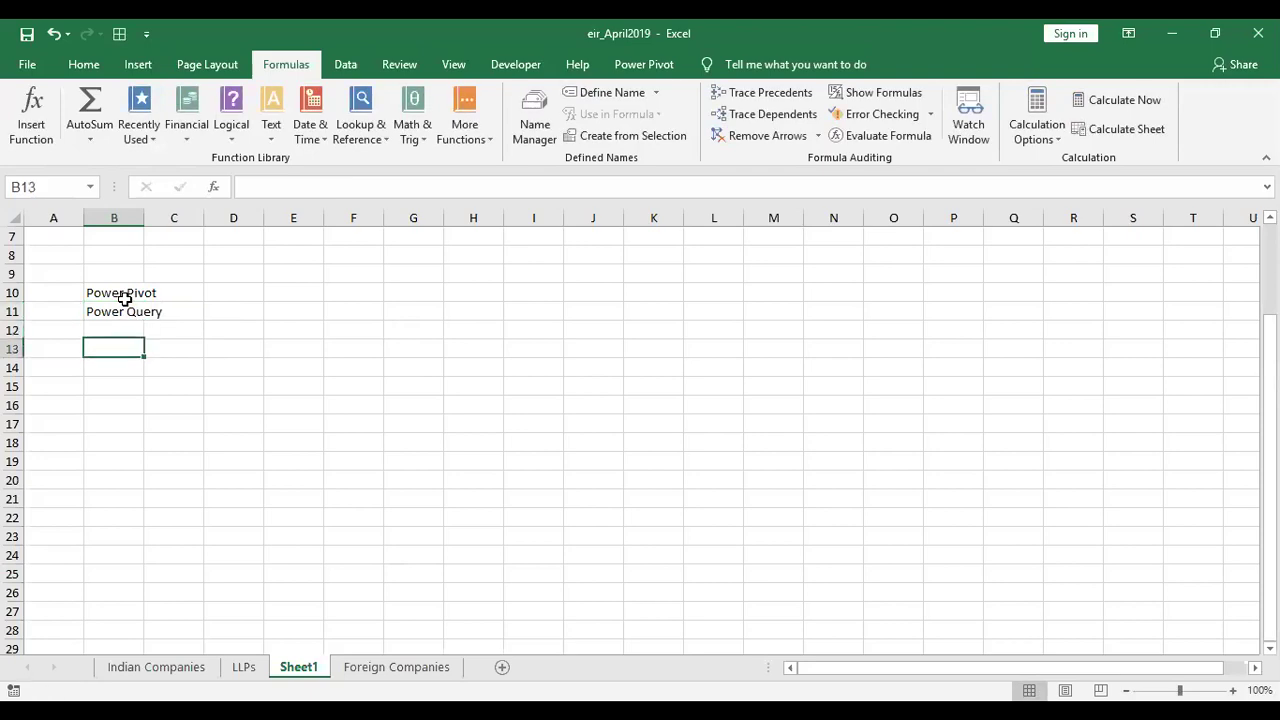
text(P)
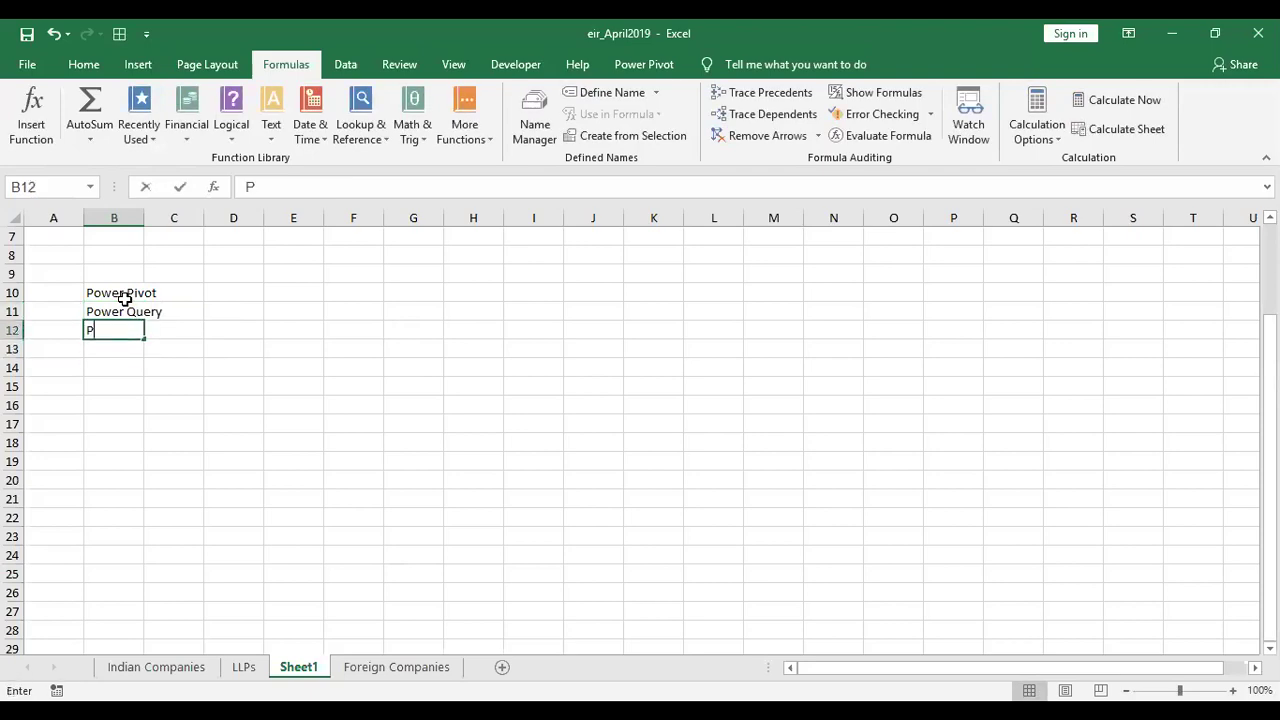
text(ower BI)
key(Return)
text(Tableau)
key(Return)
key(Up)
key(Up)
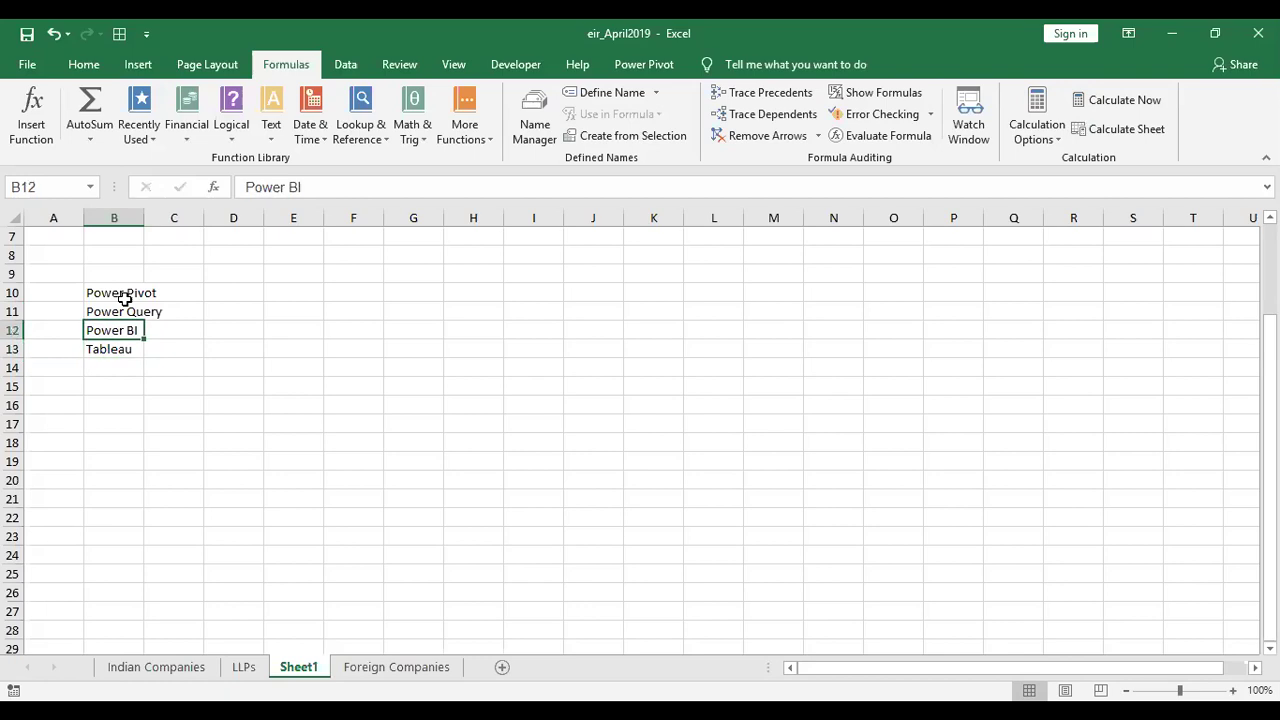
key(Down)
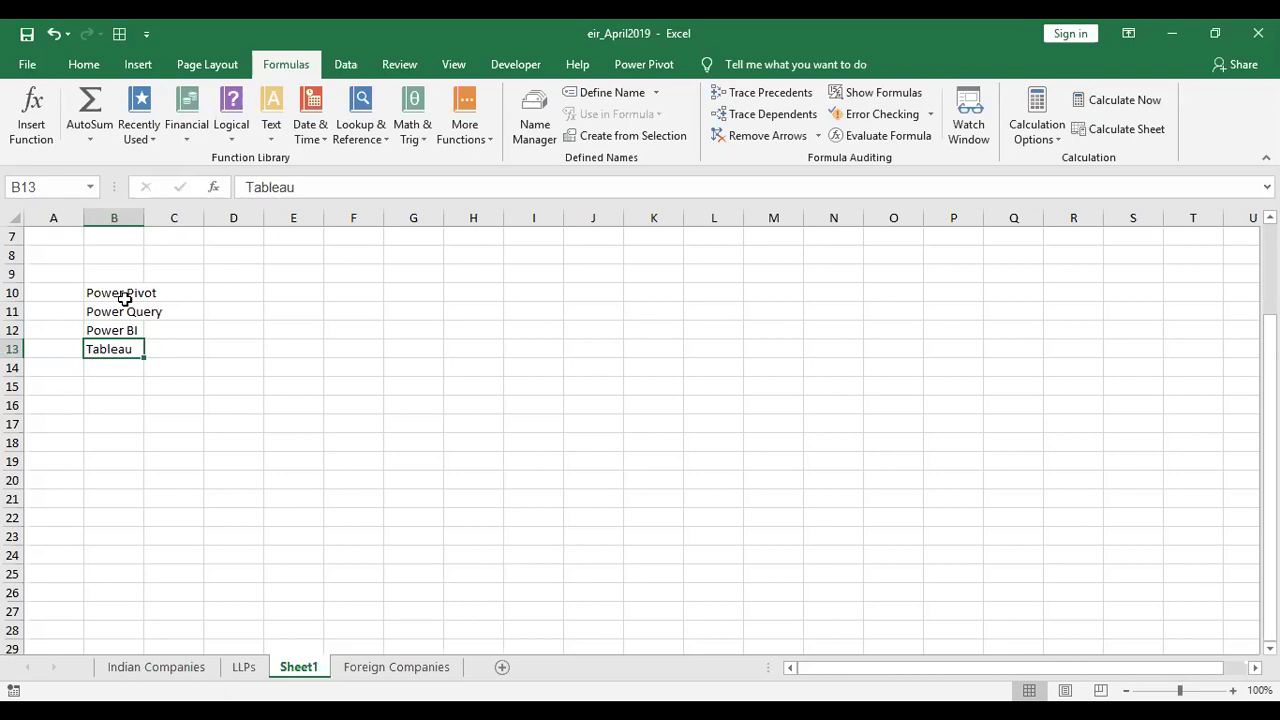
key(Down)
key(Down)
key(Up)
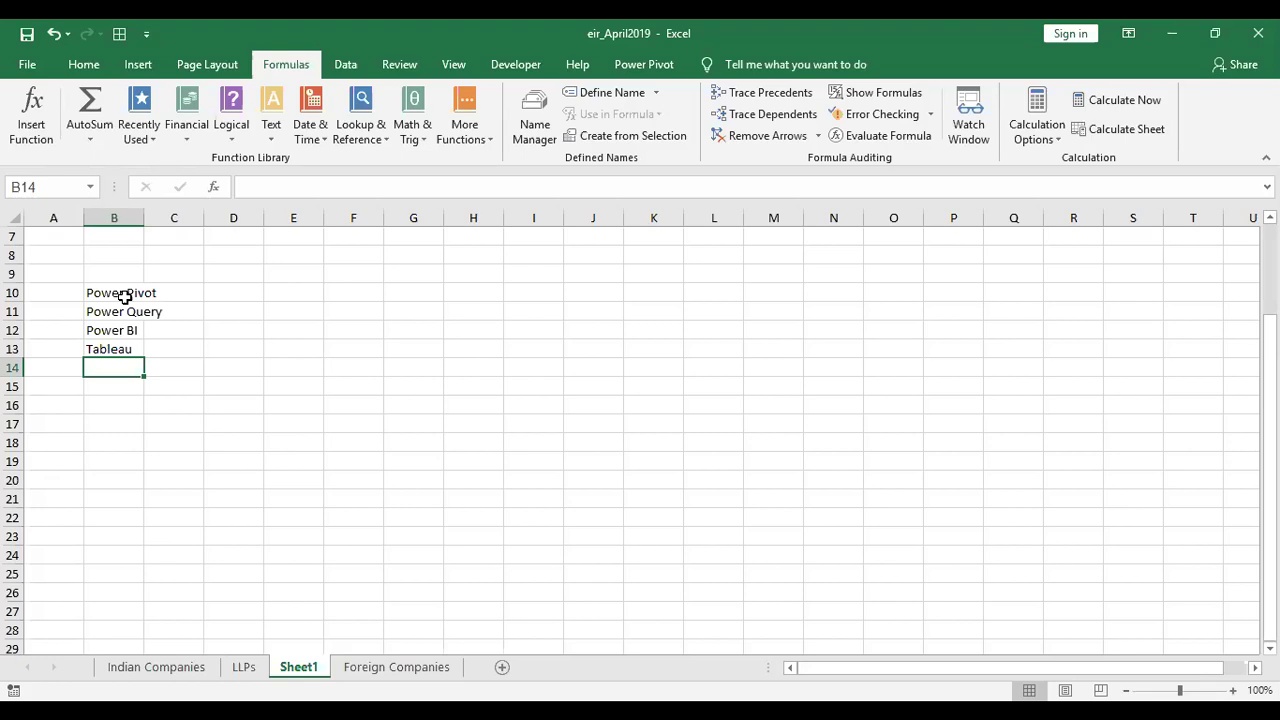
Step: Enter '9 to 11' in cell B15 below the tool list
key(Down)
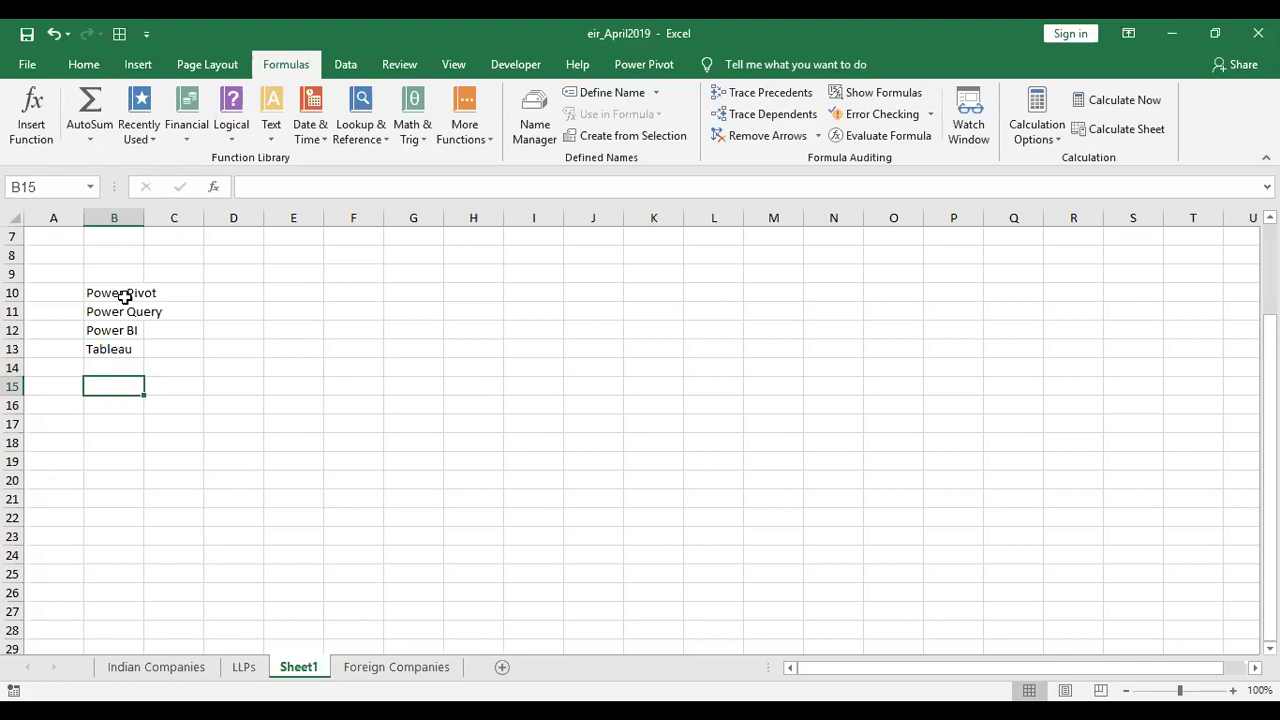
text(9)
text( to )
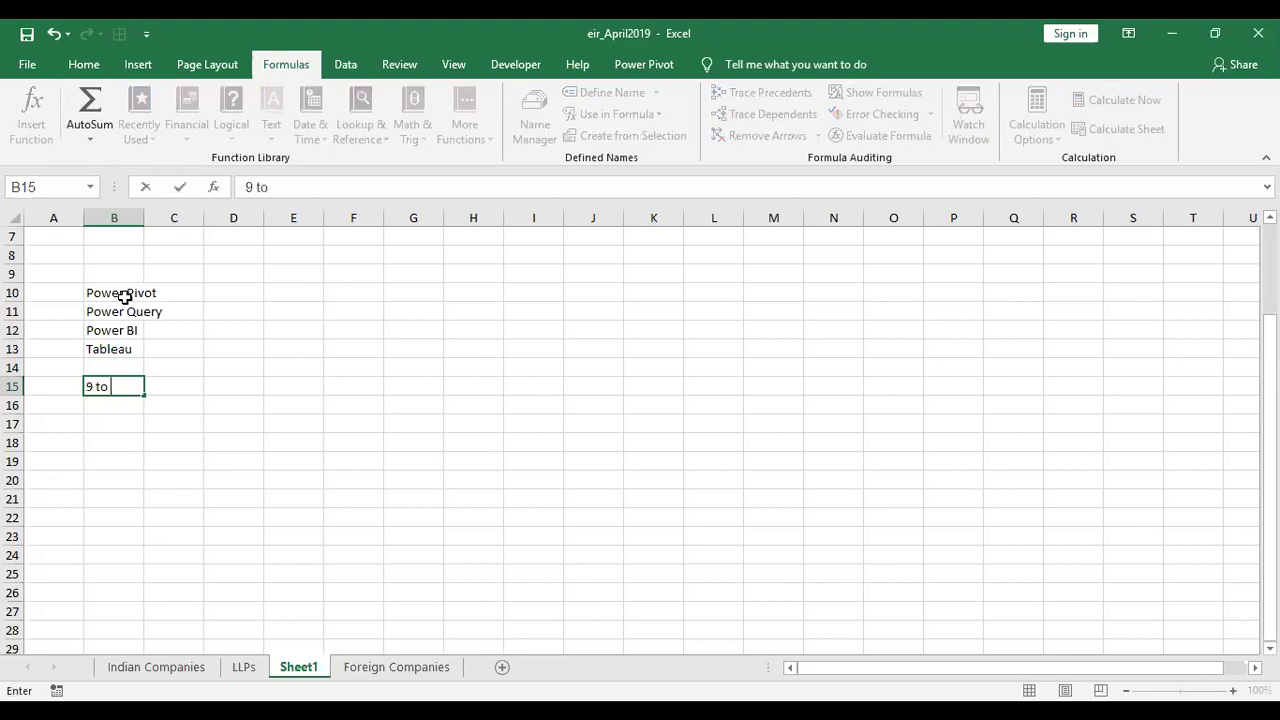
text(11)
key(Return)
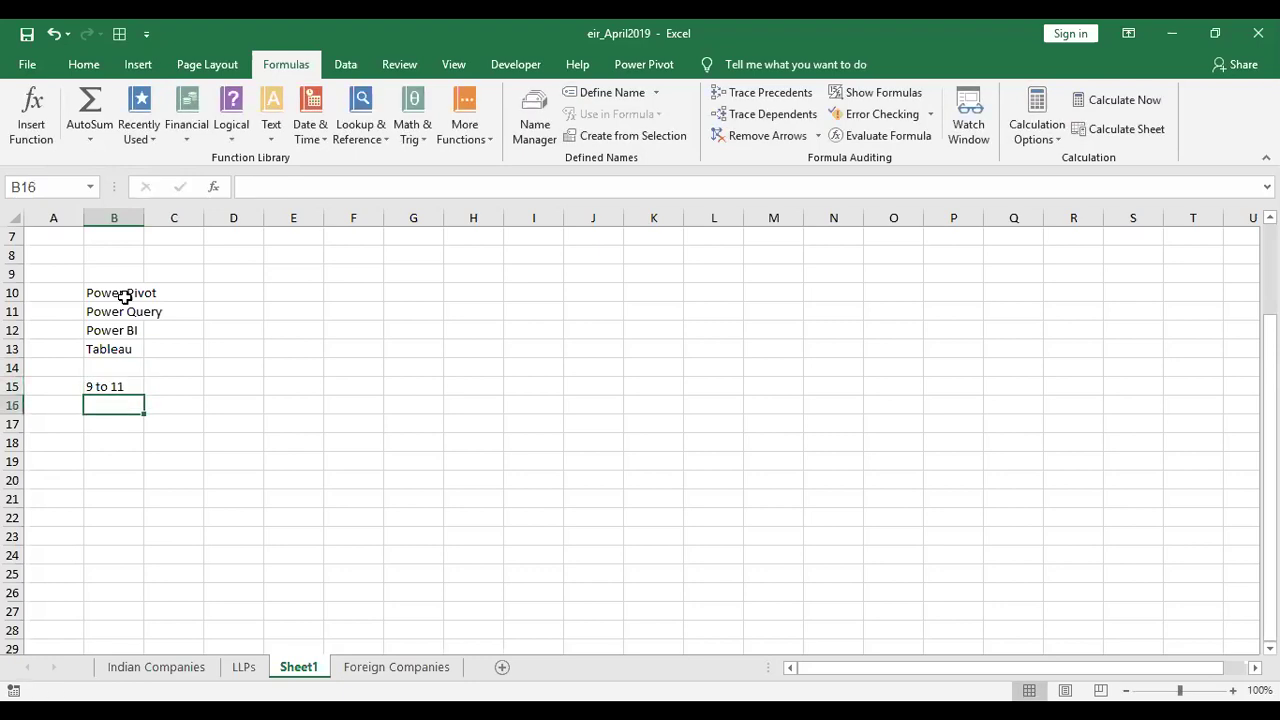
key(Up)
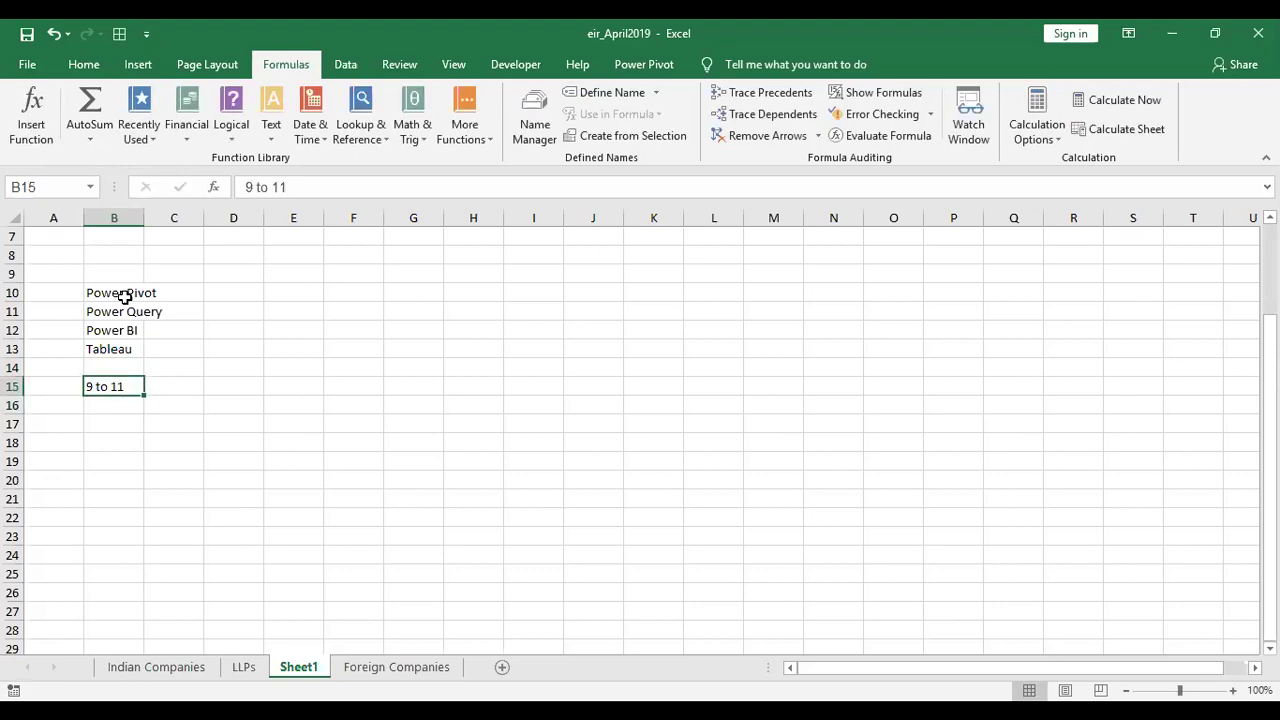
Step: Put 11 in C15 beside it, discarding a stray 1 typed into C16
key(Down)
key(Up)
key(Right)
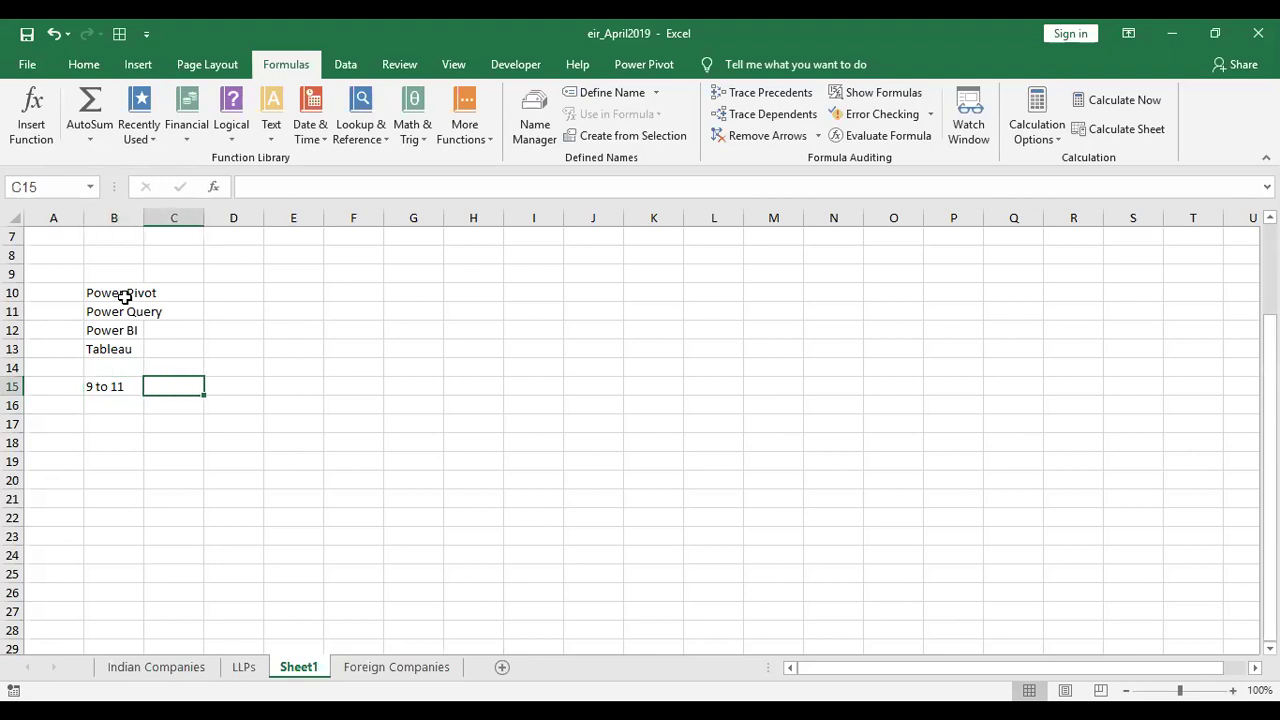
text(11)
key(Return)
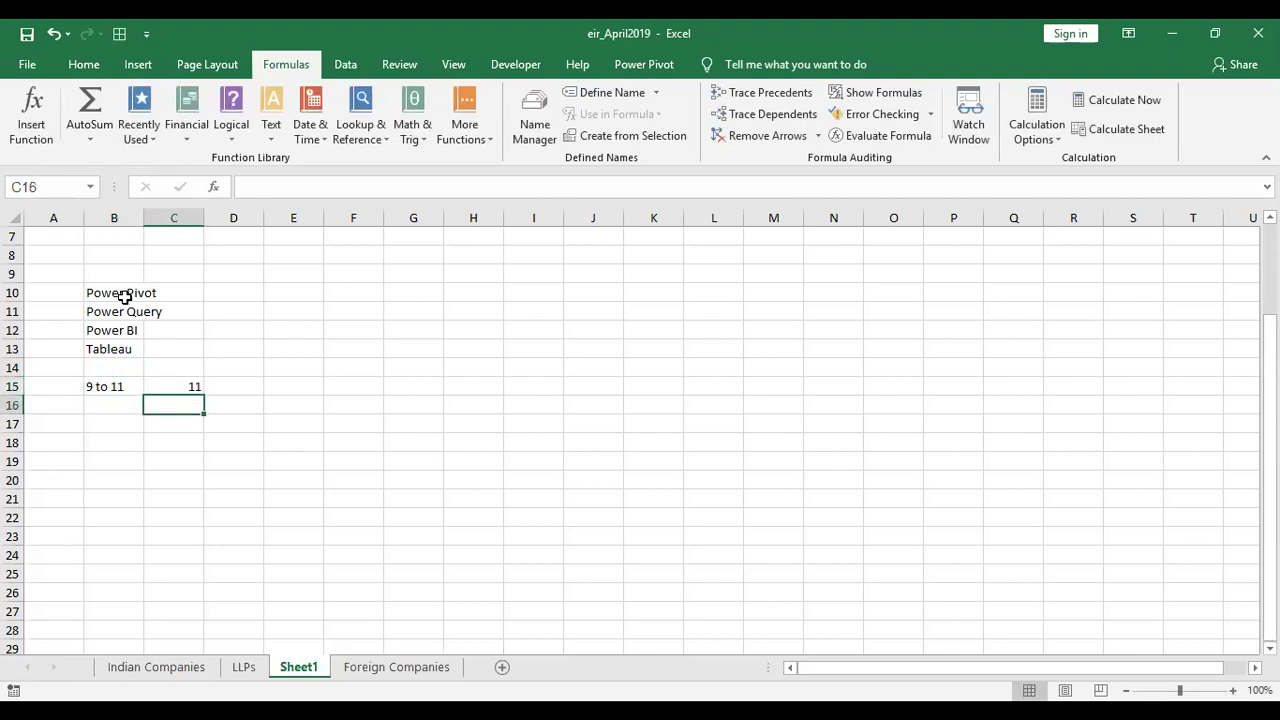
text(1)
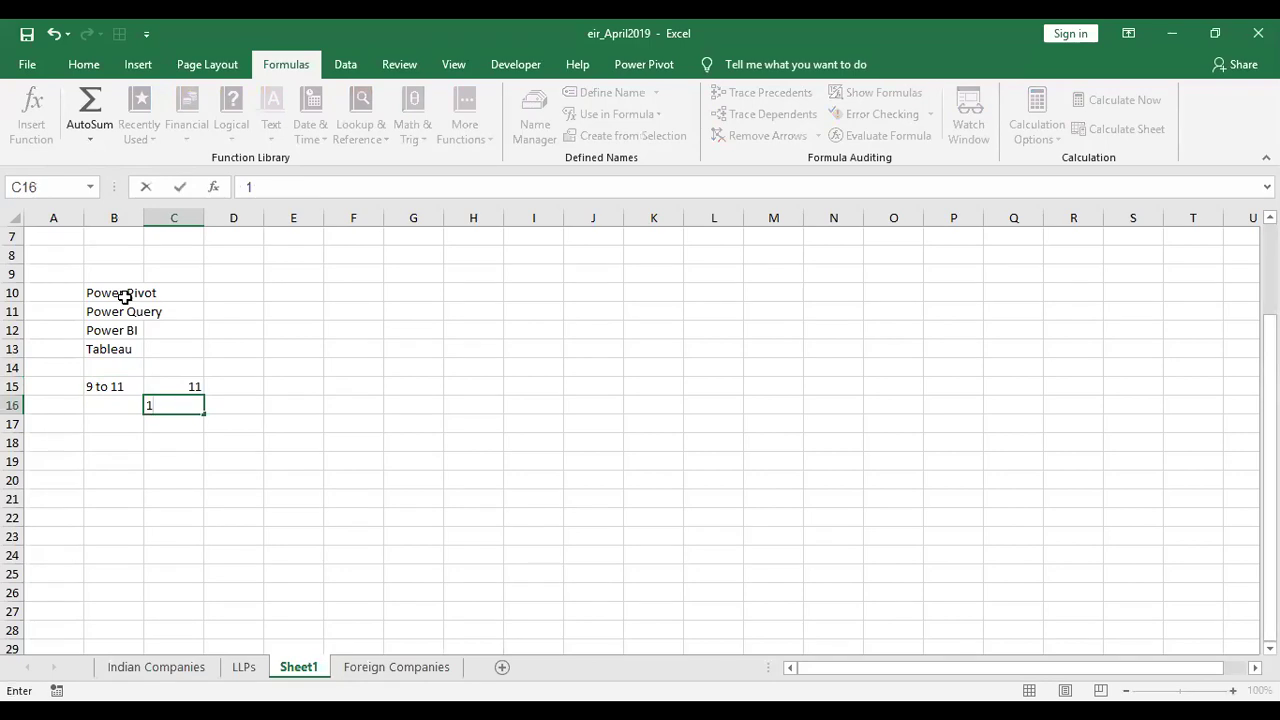
key(Escape)
key(Up)
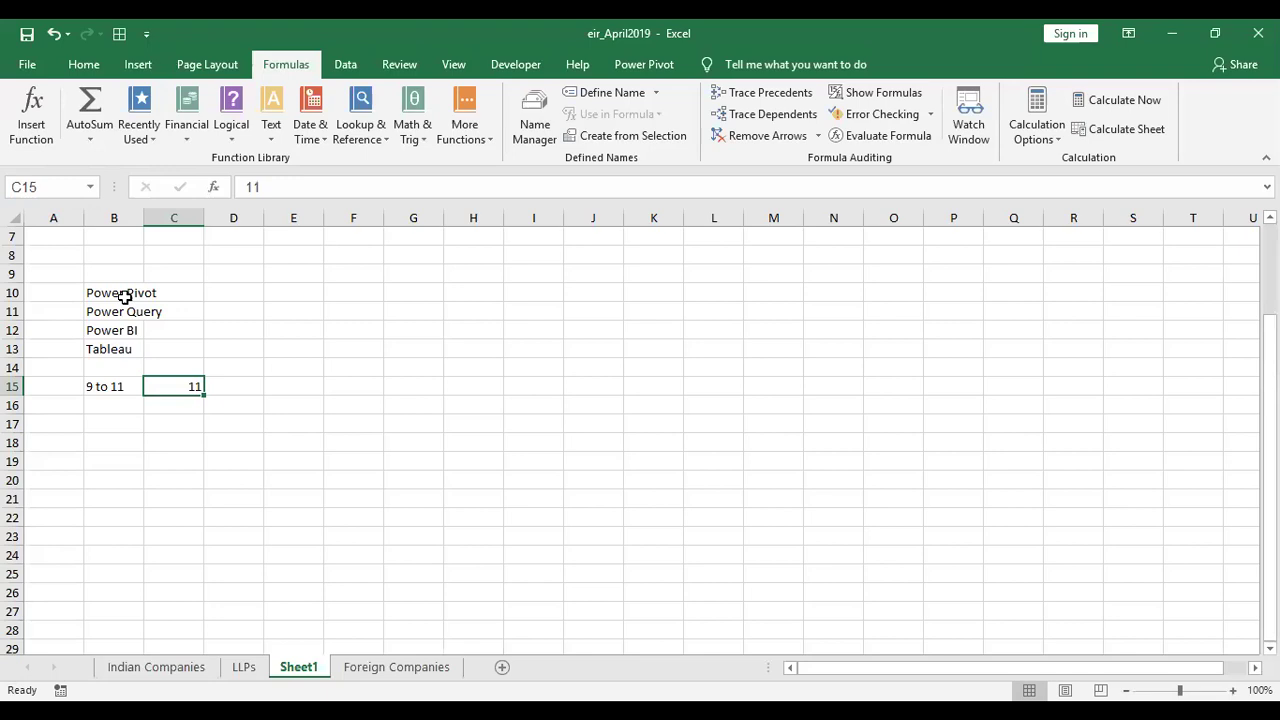
key(Right)
text(1)
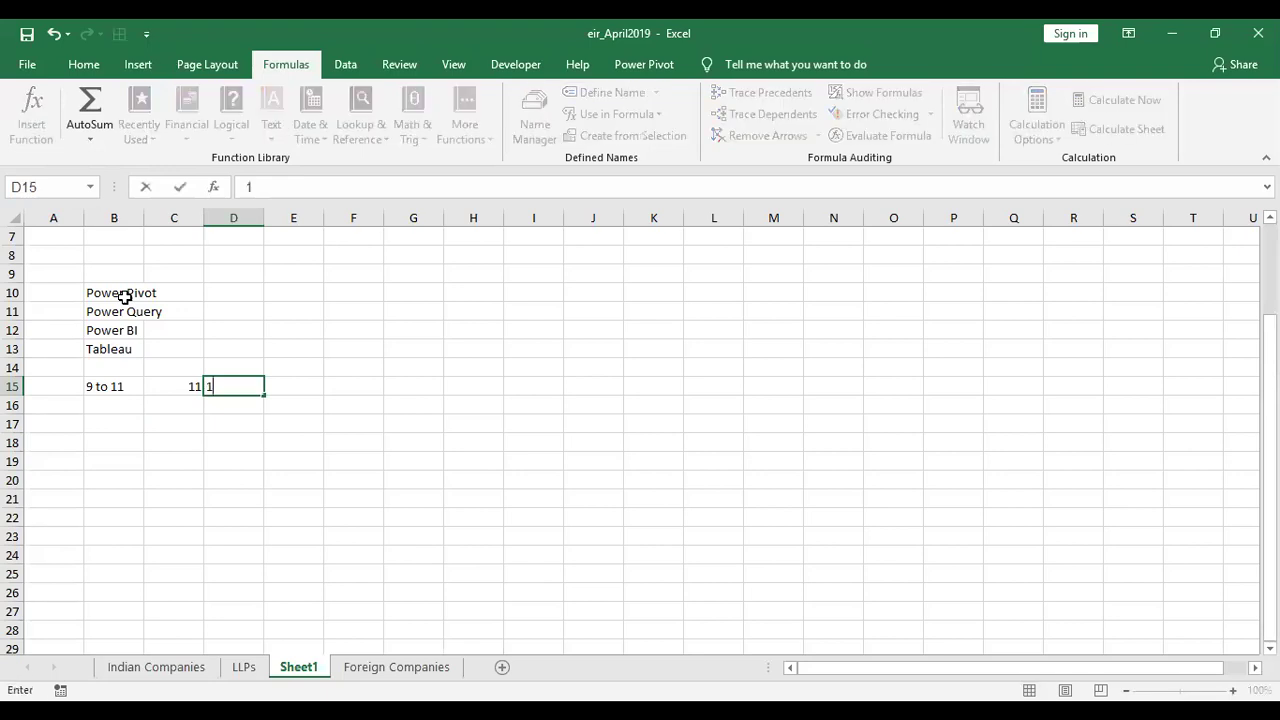
key(Right)
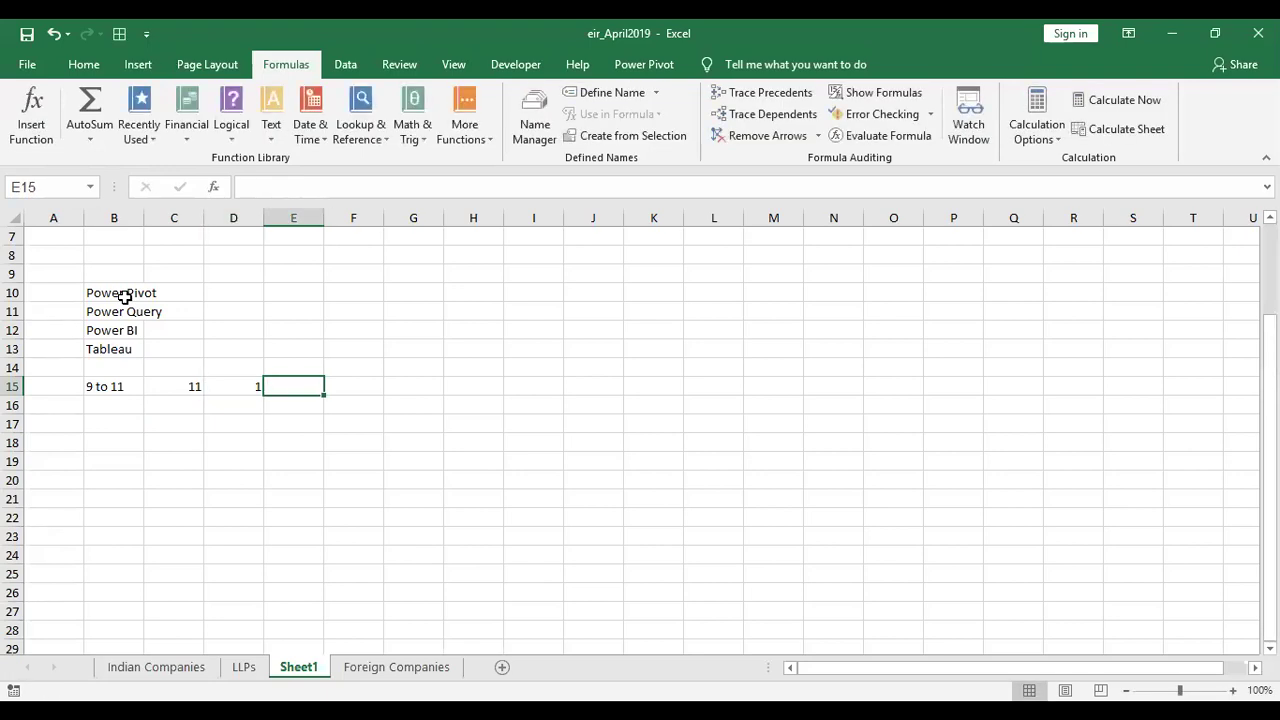
key(Right)
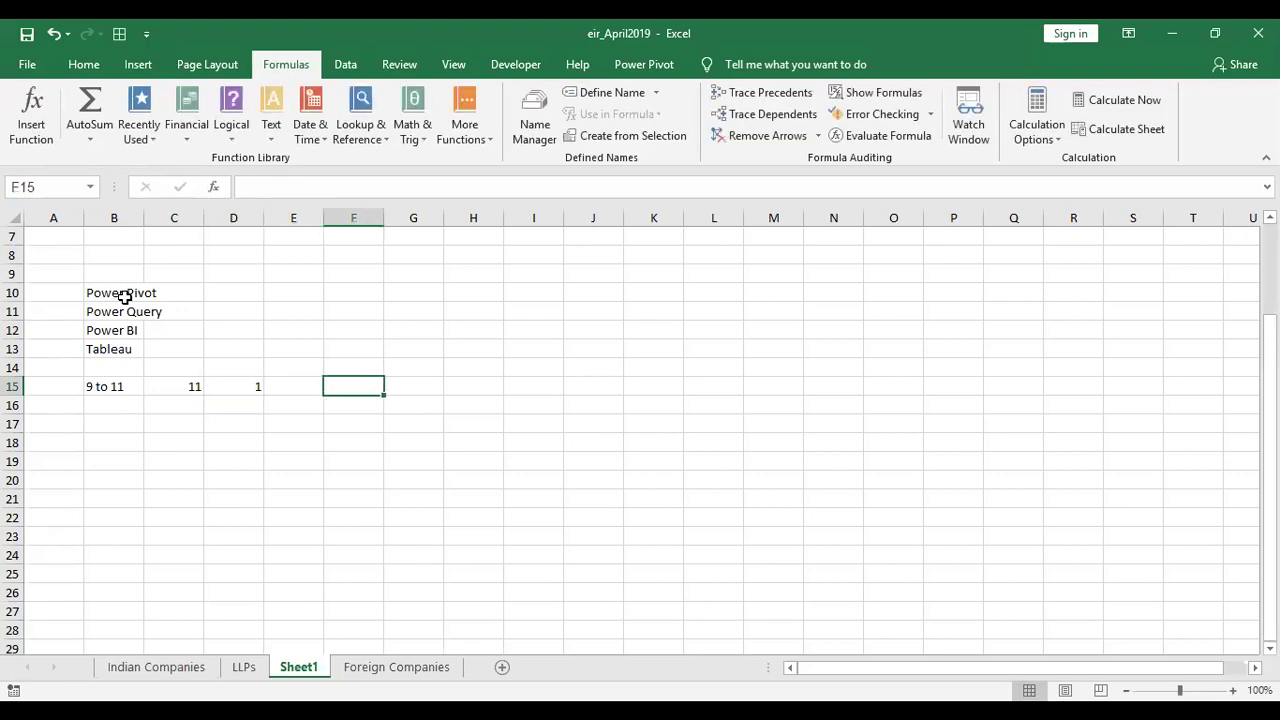
key(Left)
key(Down)
key(Left)
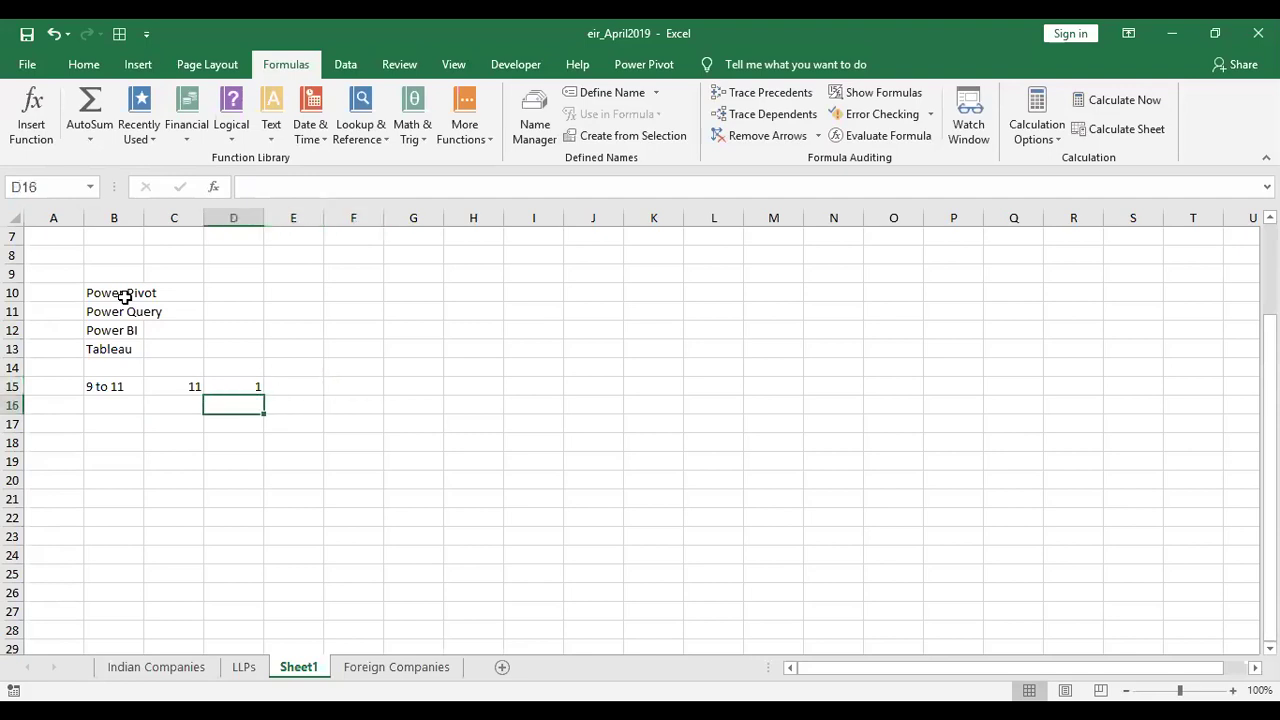
text(7)
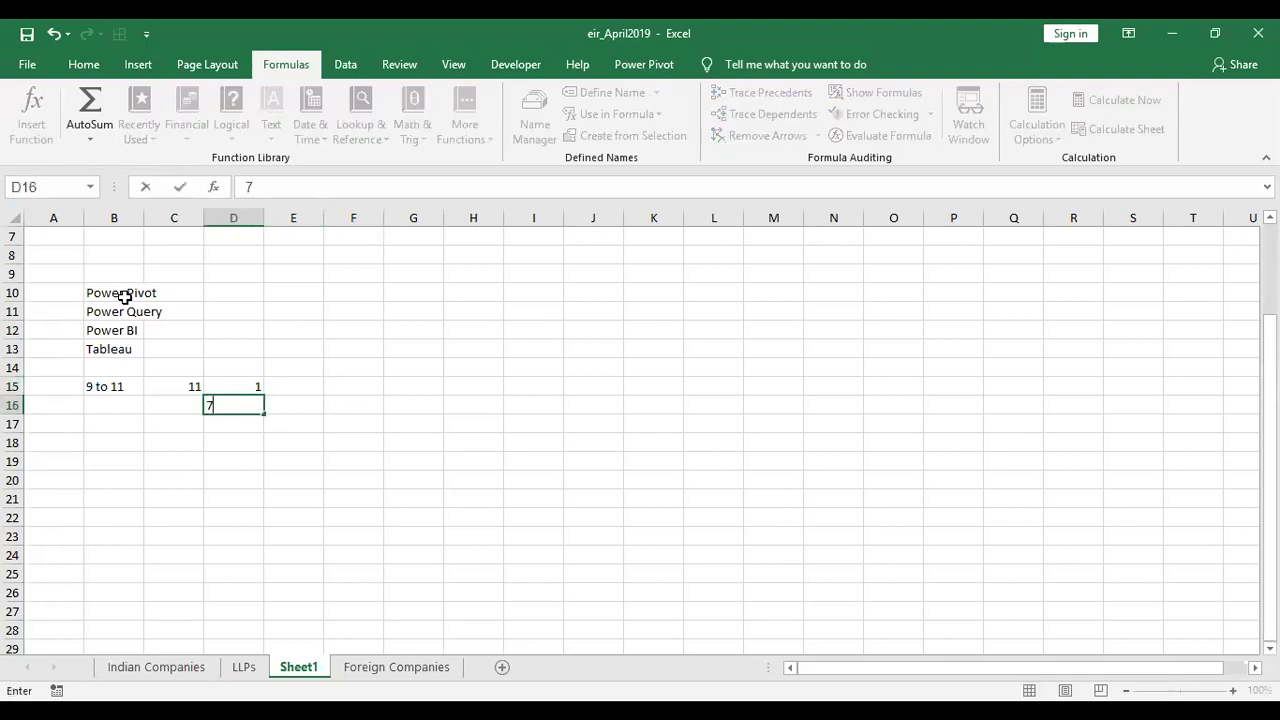
key(Right)
text(9)
key(Return)
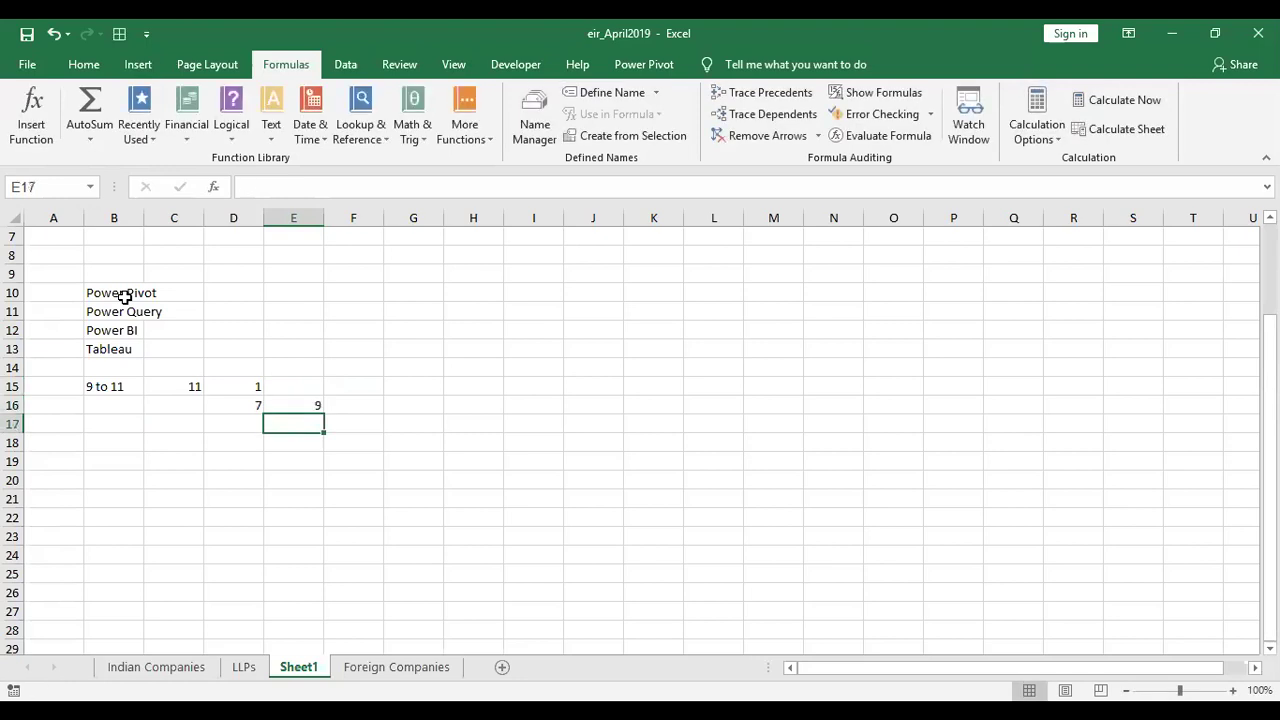
key(Left)
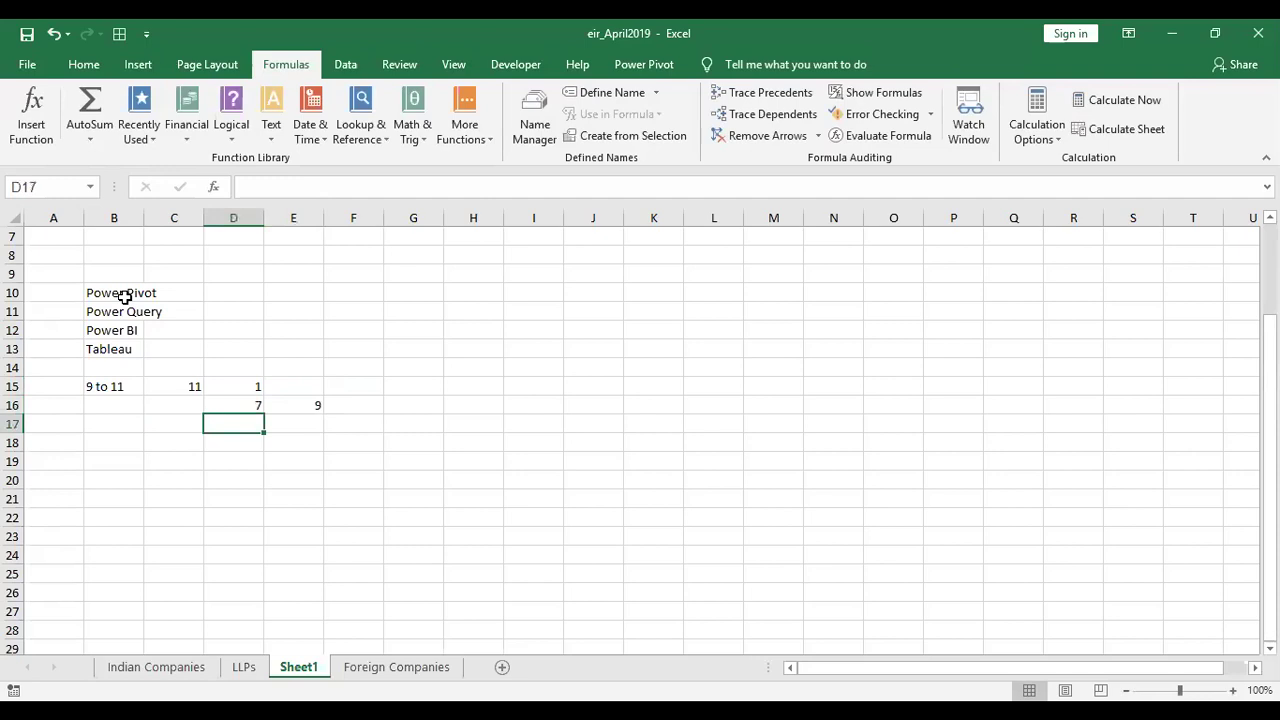
key(Up)
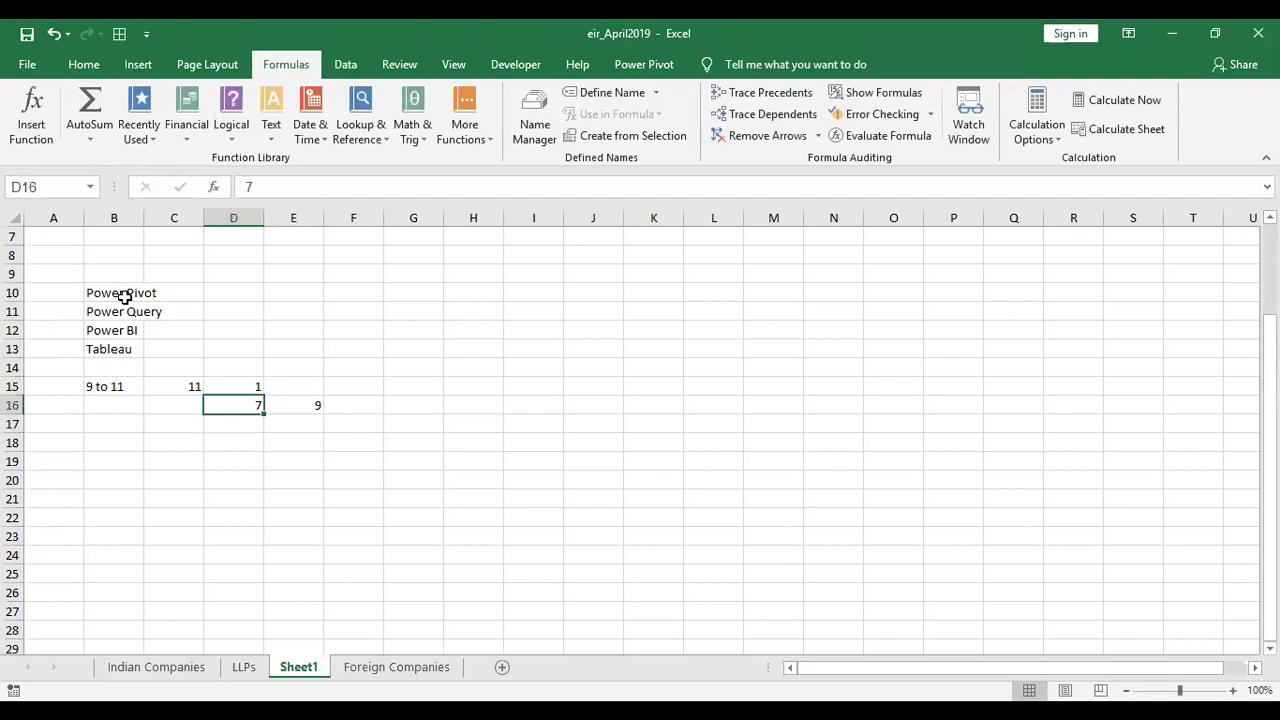
key(shift+Right)
key(Up)
key(shift+Right)
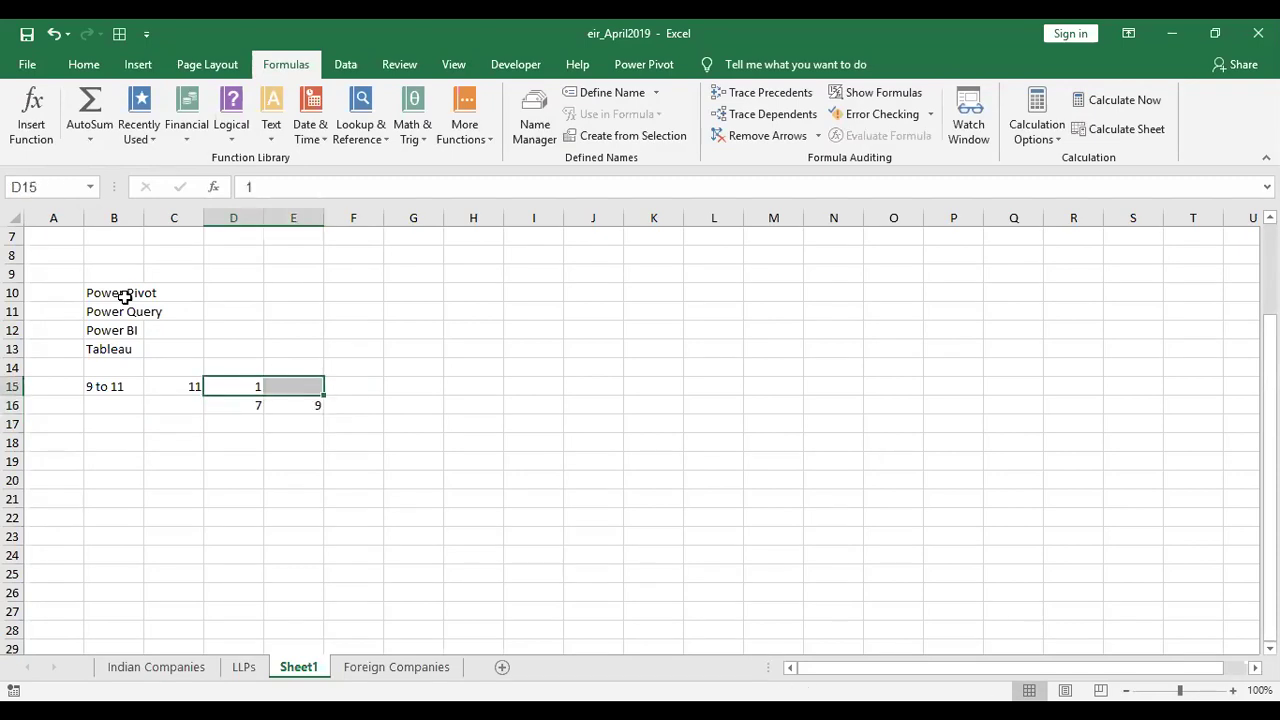
key(shift+Down)
key(Delete)
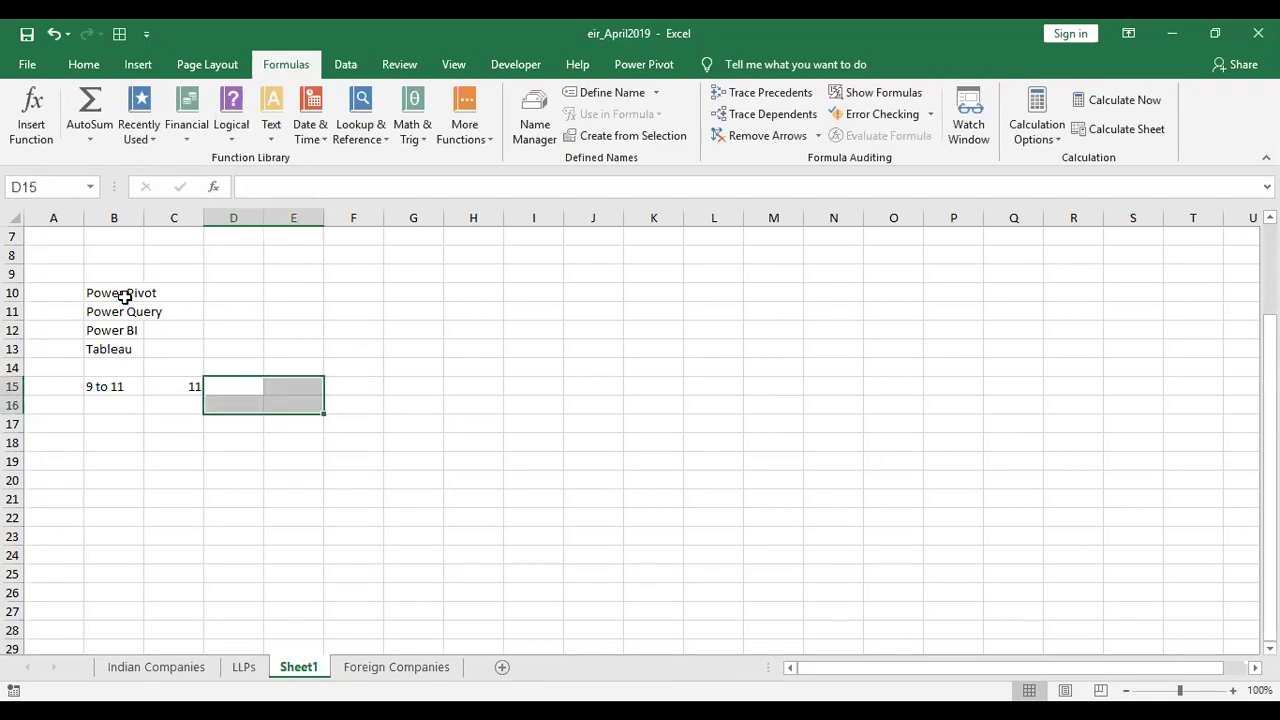
key(Left)
key(Left)
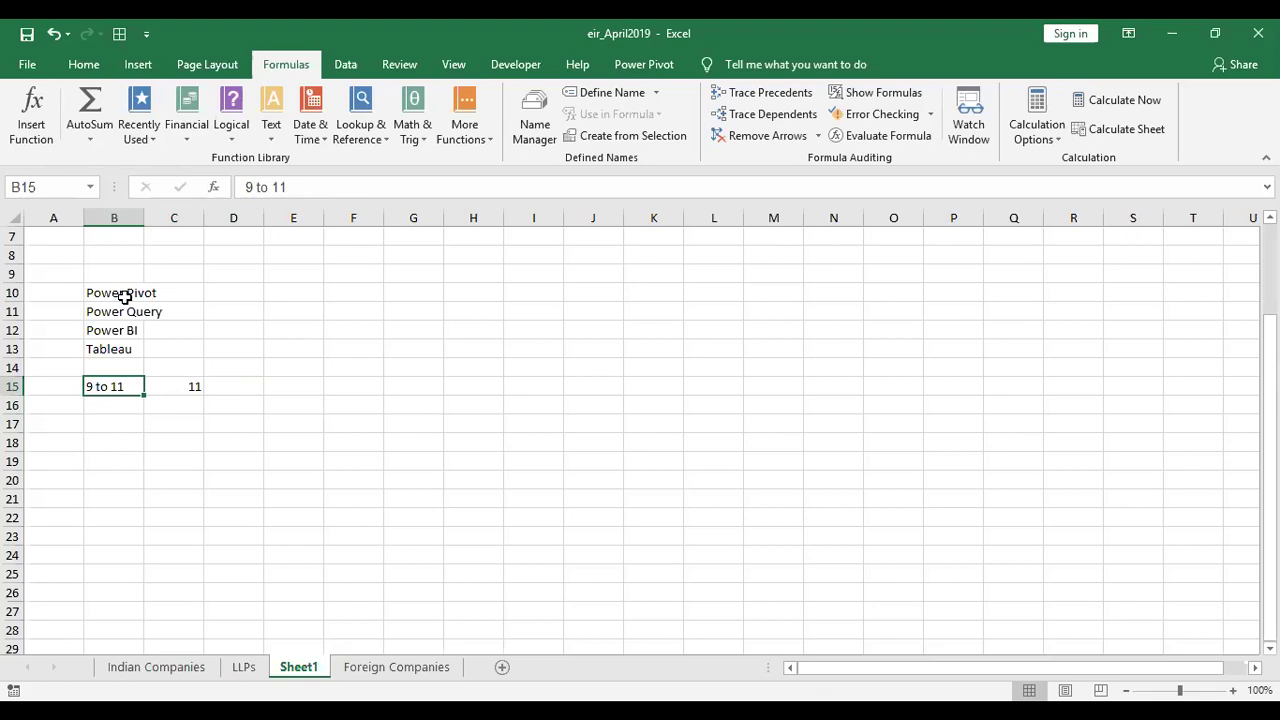
Step: Review the entries in column B, ending in C13 beside Tableau
key(Down)
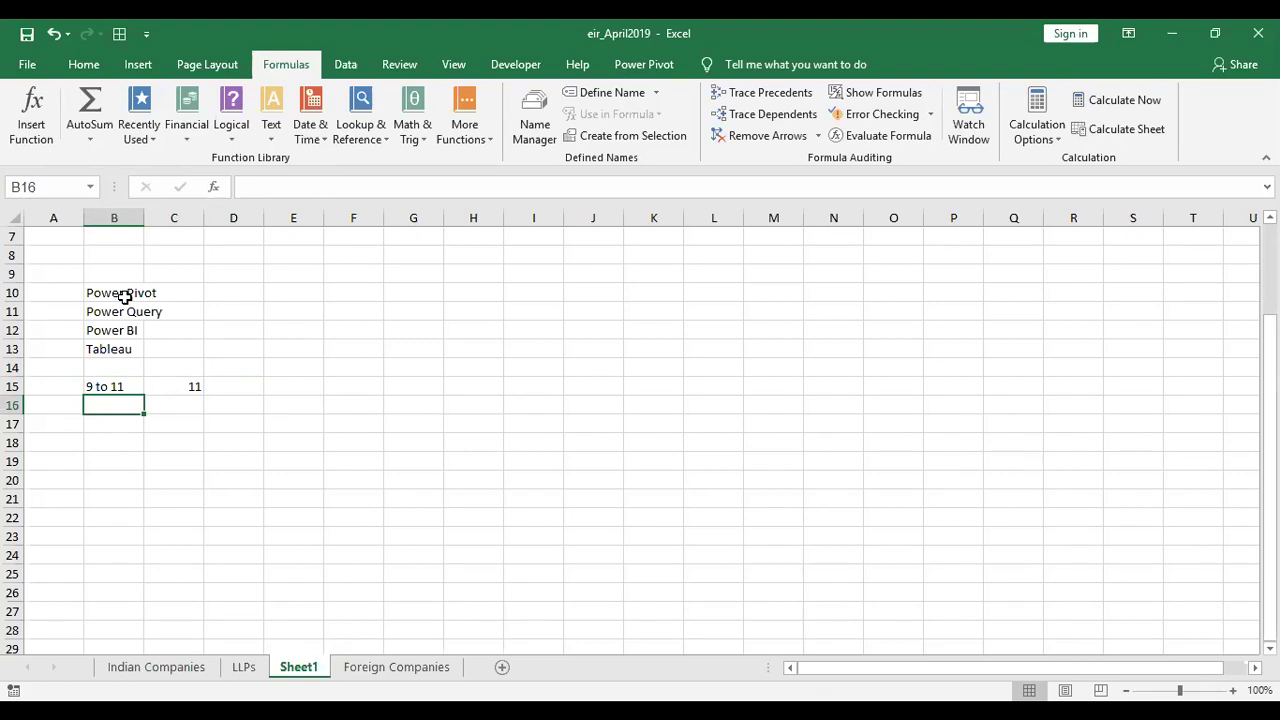
key(Up)
key(Down)
key(Up)
key(Down)
key(Up)
key(Up)
key(Up)
key(Up)
key(Up)
key(Up)
key(Down)
key(Down)
key(Down)
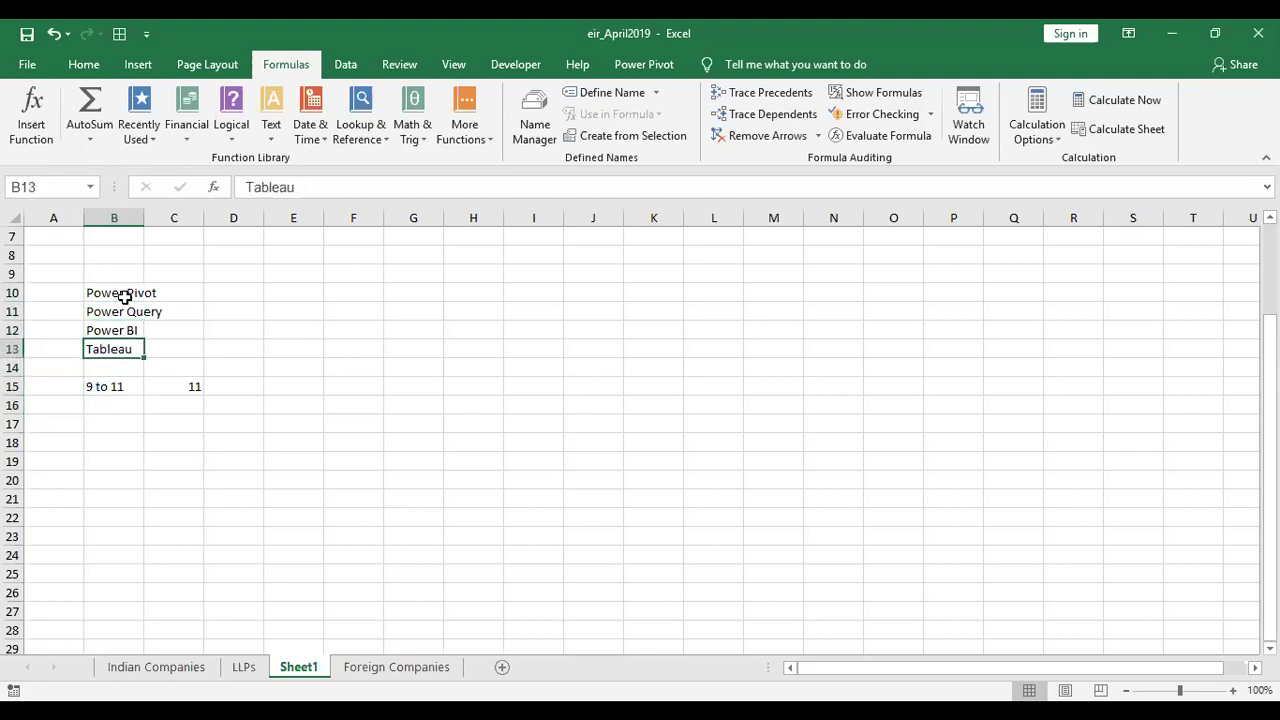
key(Right)
Step: Discard the mistaken 10000 in C13 and enter 10000 in B14 under Tableau
text(10000)
key(Escape)
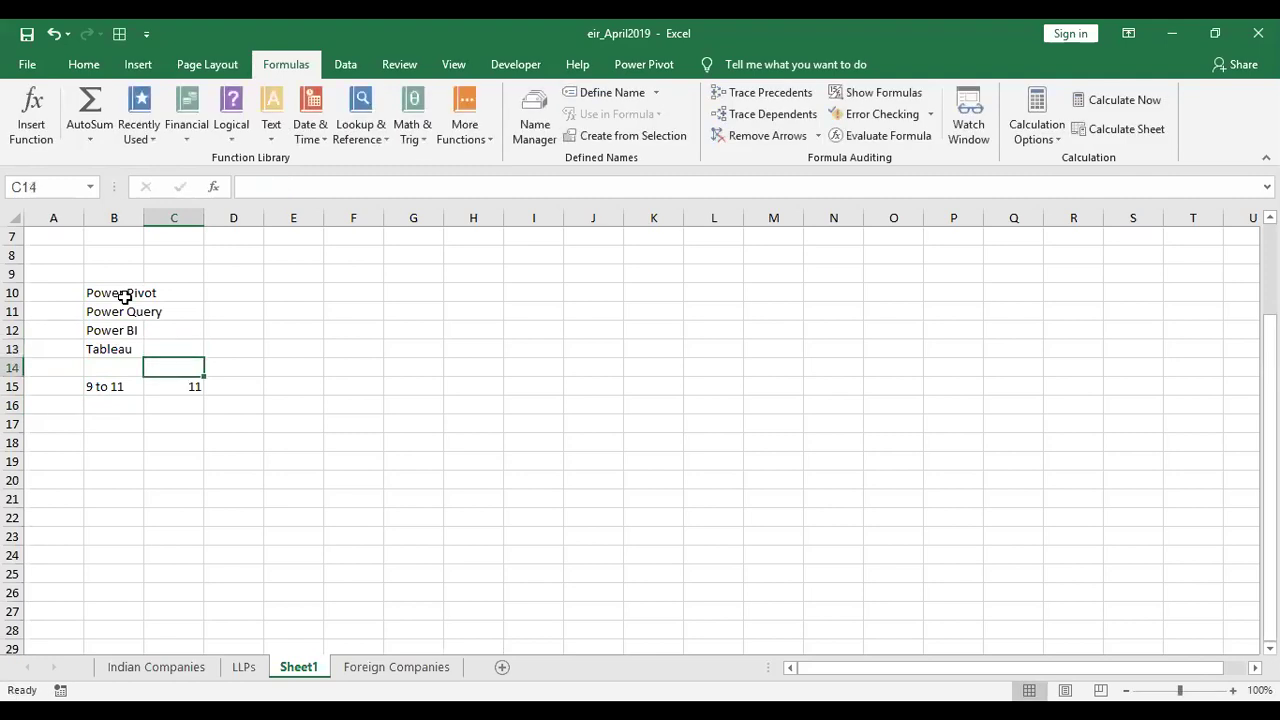
key(Down)
key(Left)
text(100000)
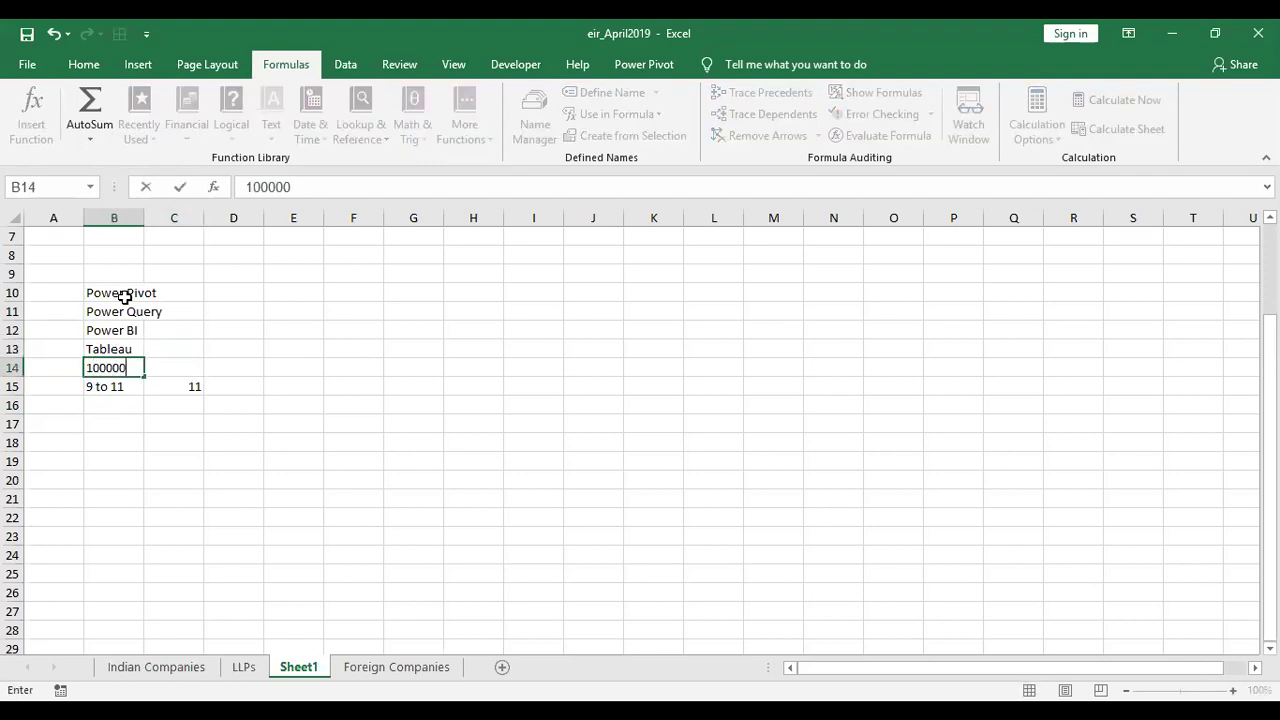
key(BackSpace)
key(Return)
key(Up)
Step: Enter 40h in A14 beside the 10000
key(Down)
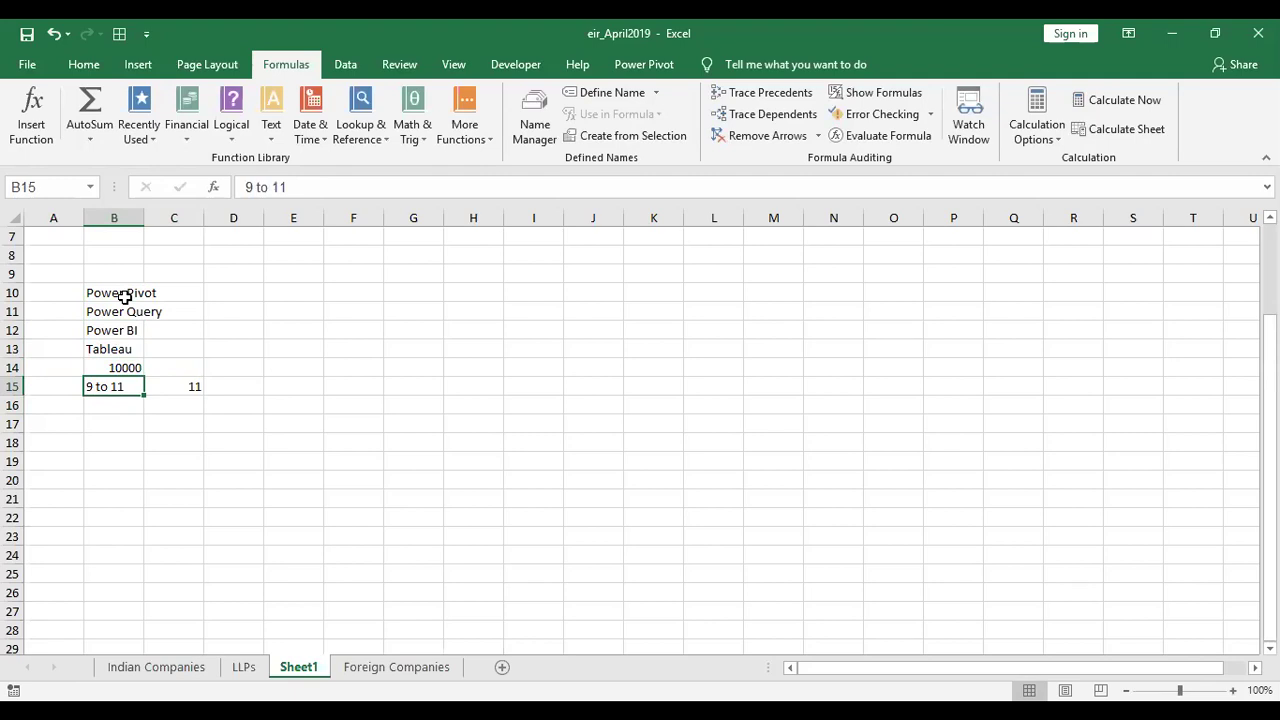
key(Down)
key(Up)
key(Up)
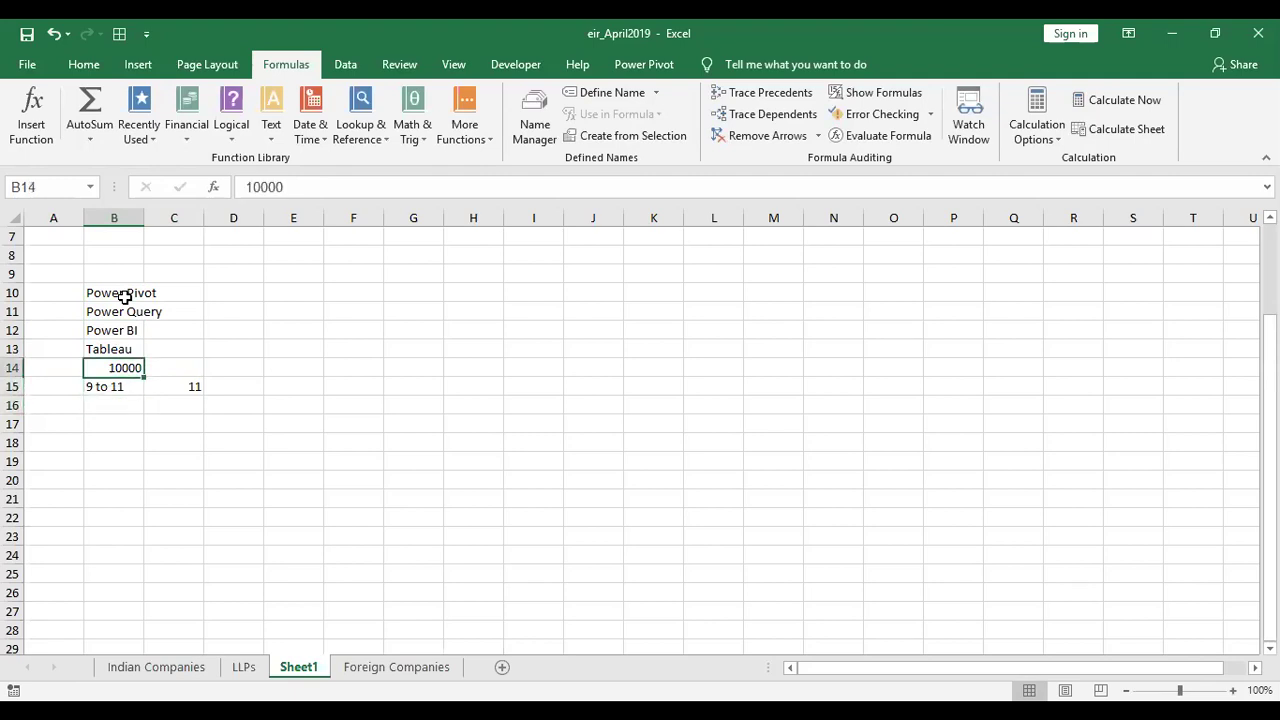
key(Up)
key(Up)
key(Up)
key(Up)
key(Down)
key(Down)
key(Down)
key(Down)
key(Left)
text(40h)
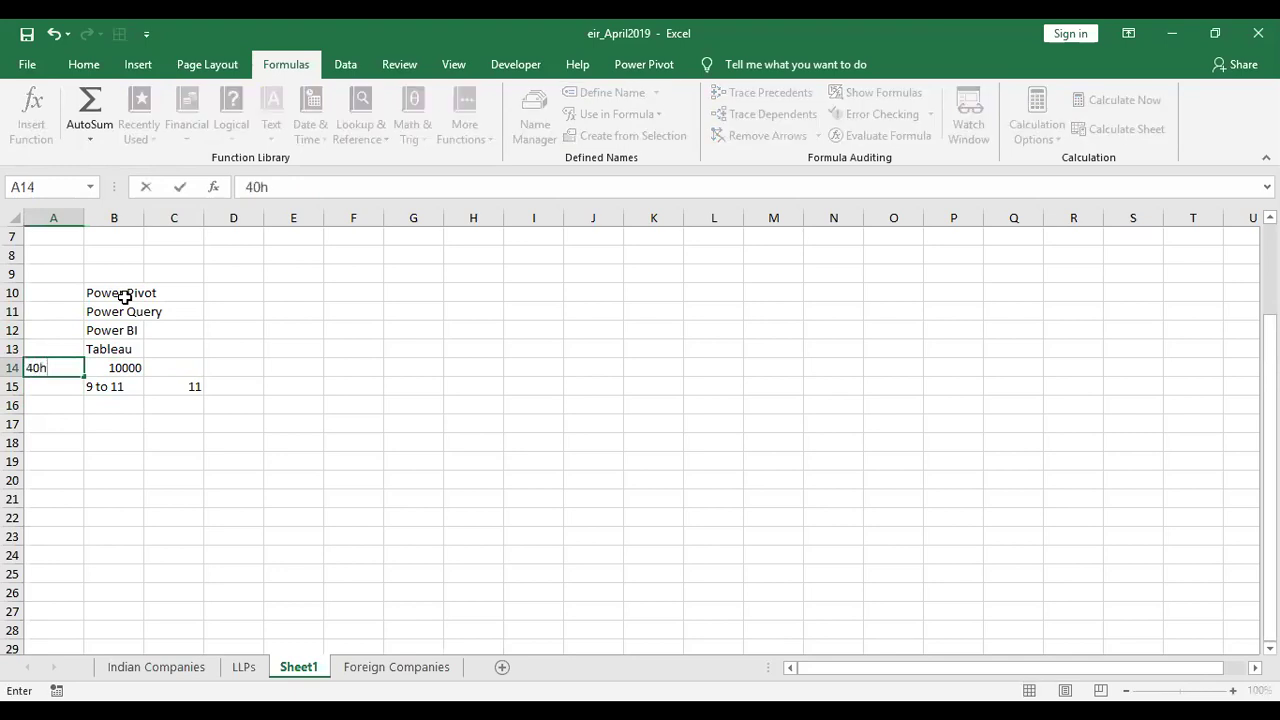
key(Return)
Step: Type 8% into A10 and cancel it, leaving column A unchanged
key(Up)
key(Up)
key(Up)
key(Up)
key(Up)
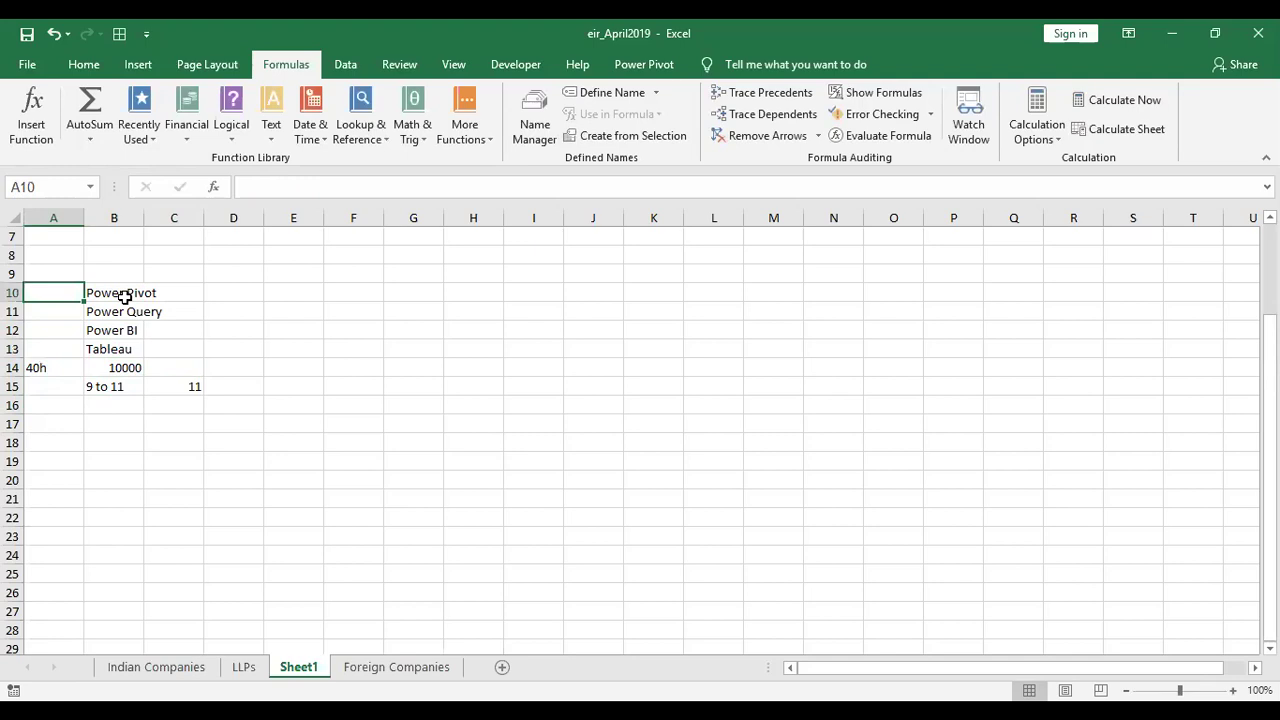
key(shift+Down)
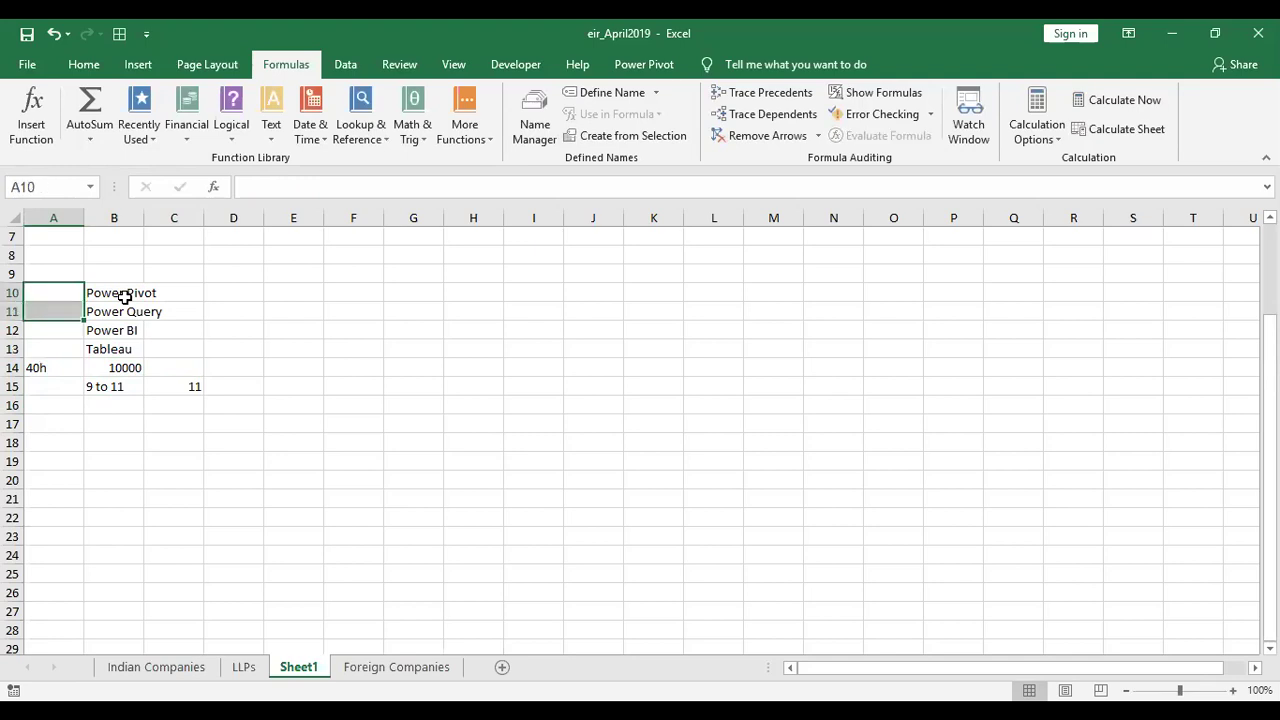
text(8%)
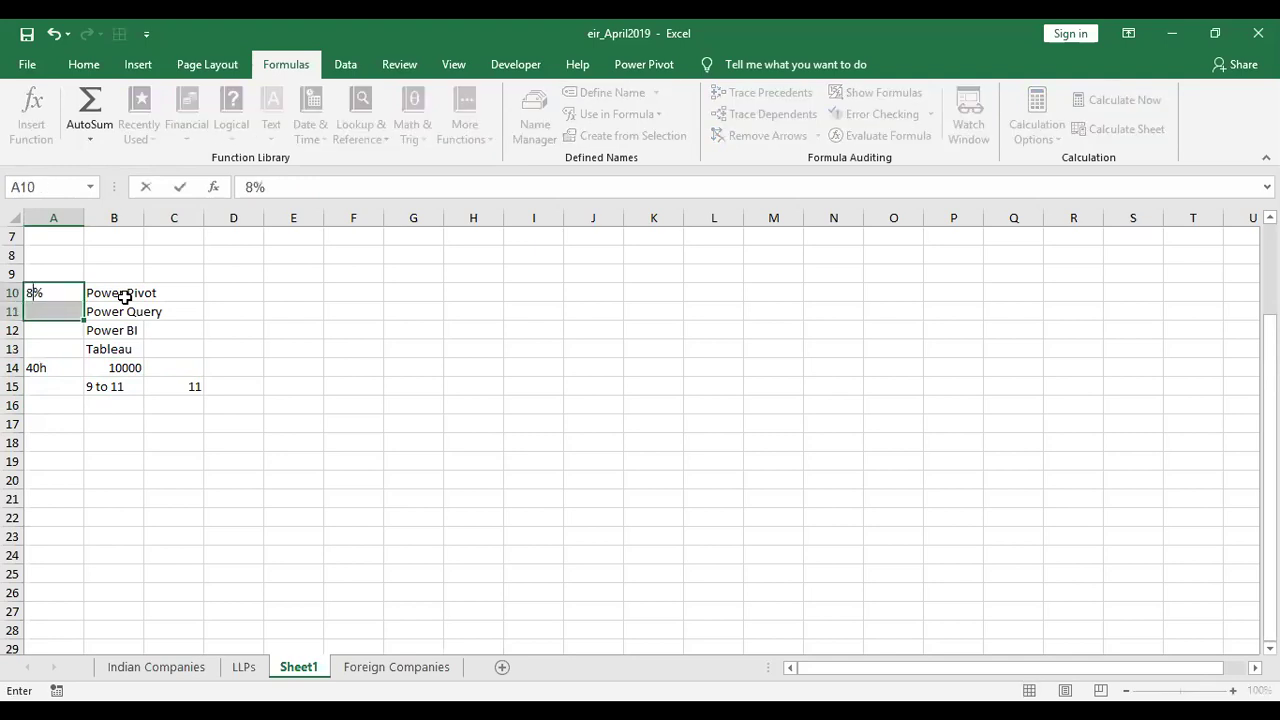
key(Escape)
key(Up)
key(Down)
key(Down)
key(Up)
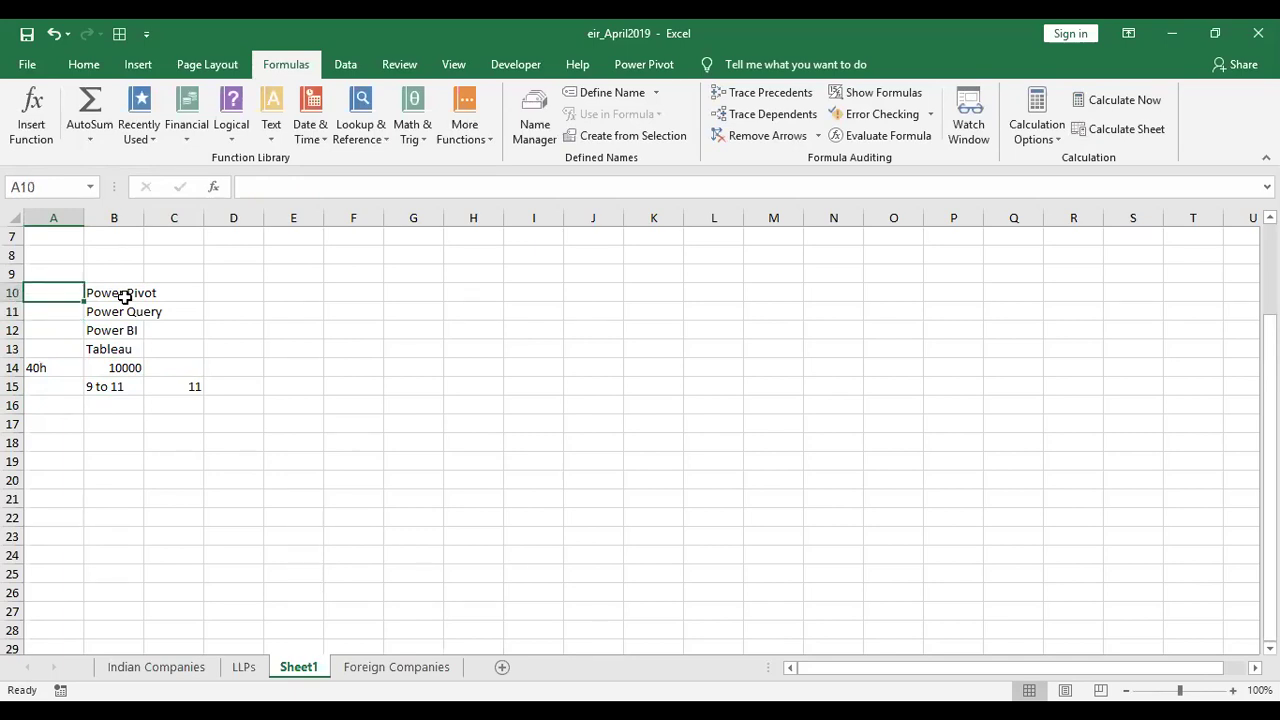
Step: Enter 5h in B16 below the '9 to 11' entry
key(Down)
key(Up)
key(shift+Down)
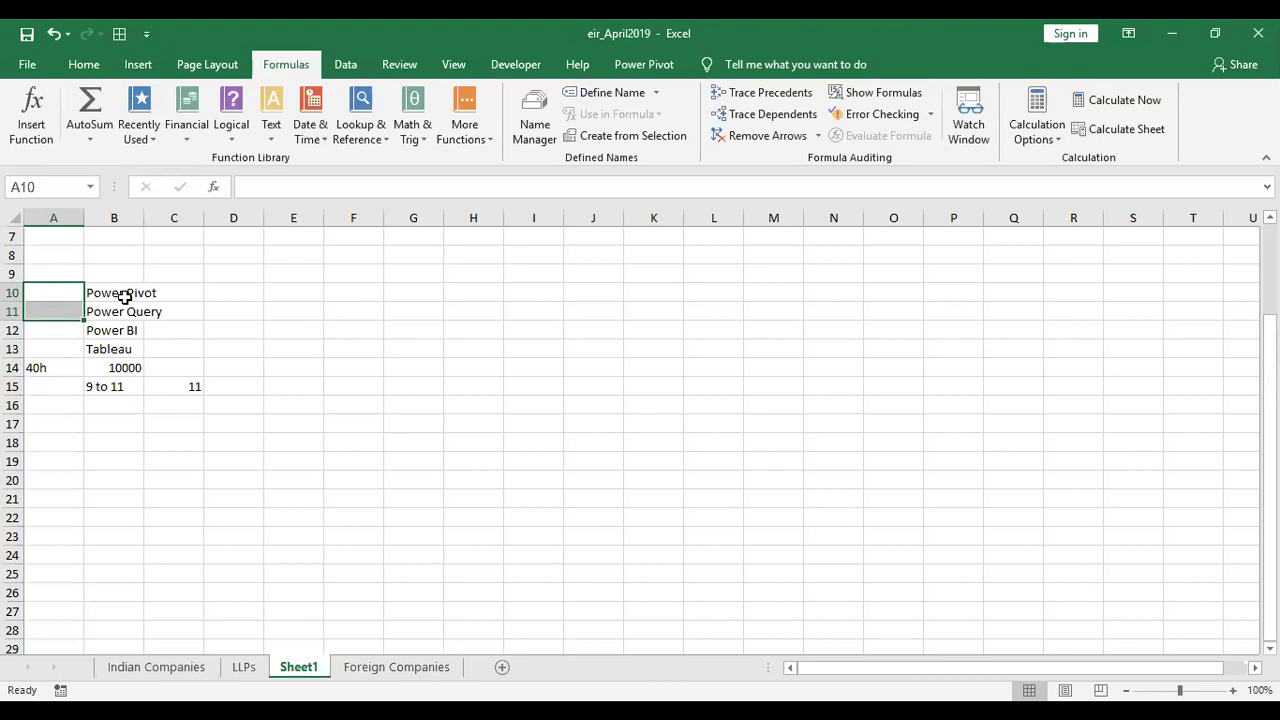
key(Down)
key(Down)
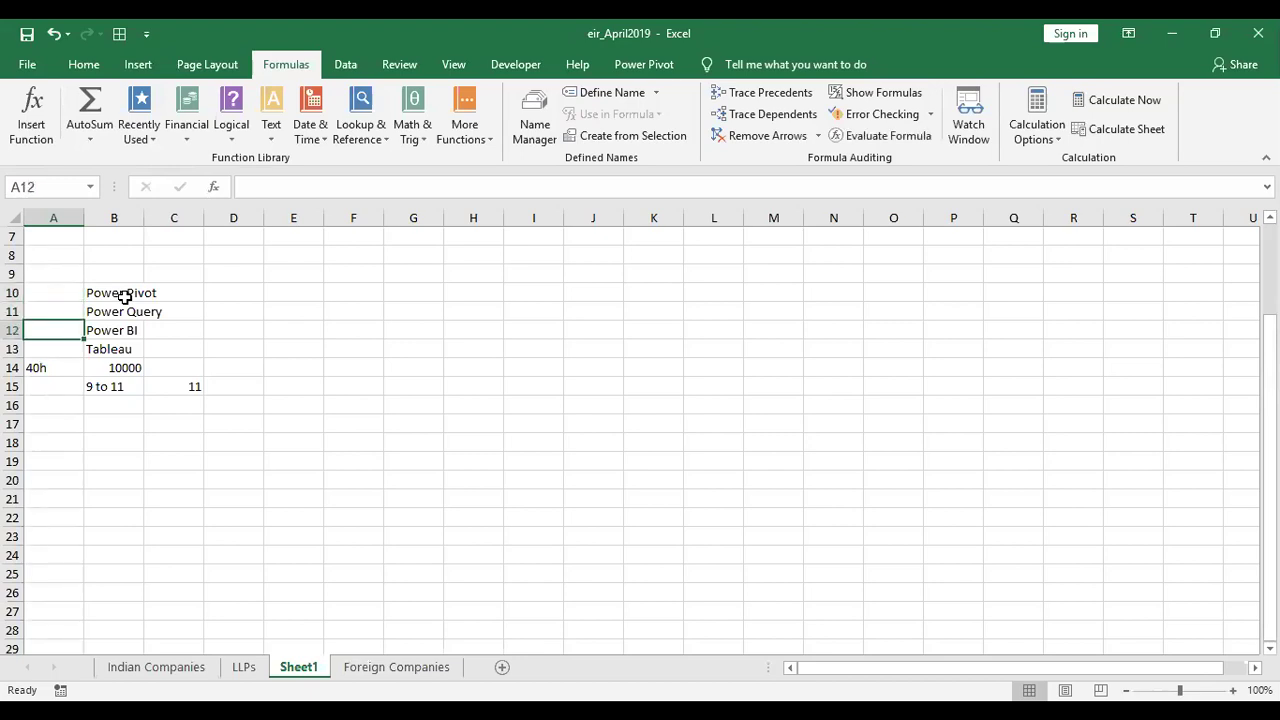
key(Down)
key(Down)
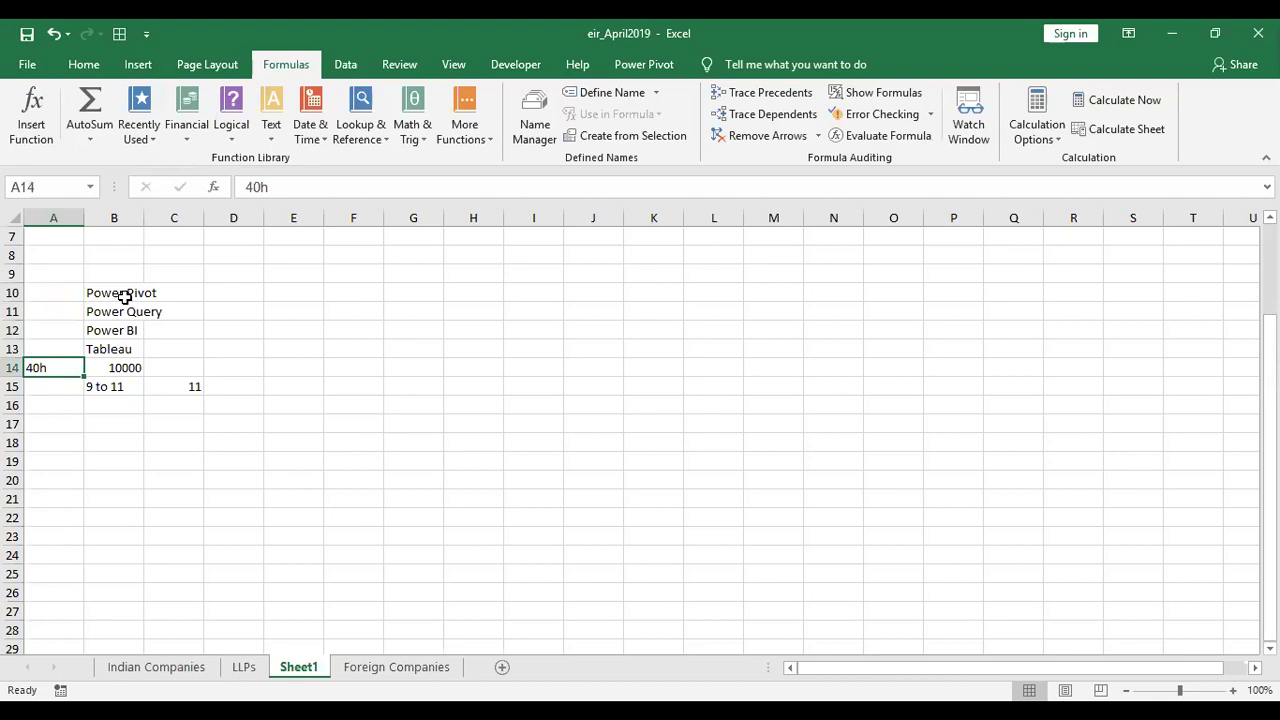
key(Right)
key(Down)
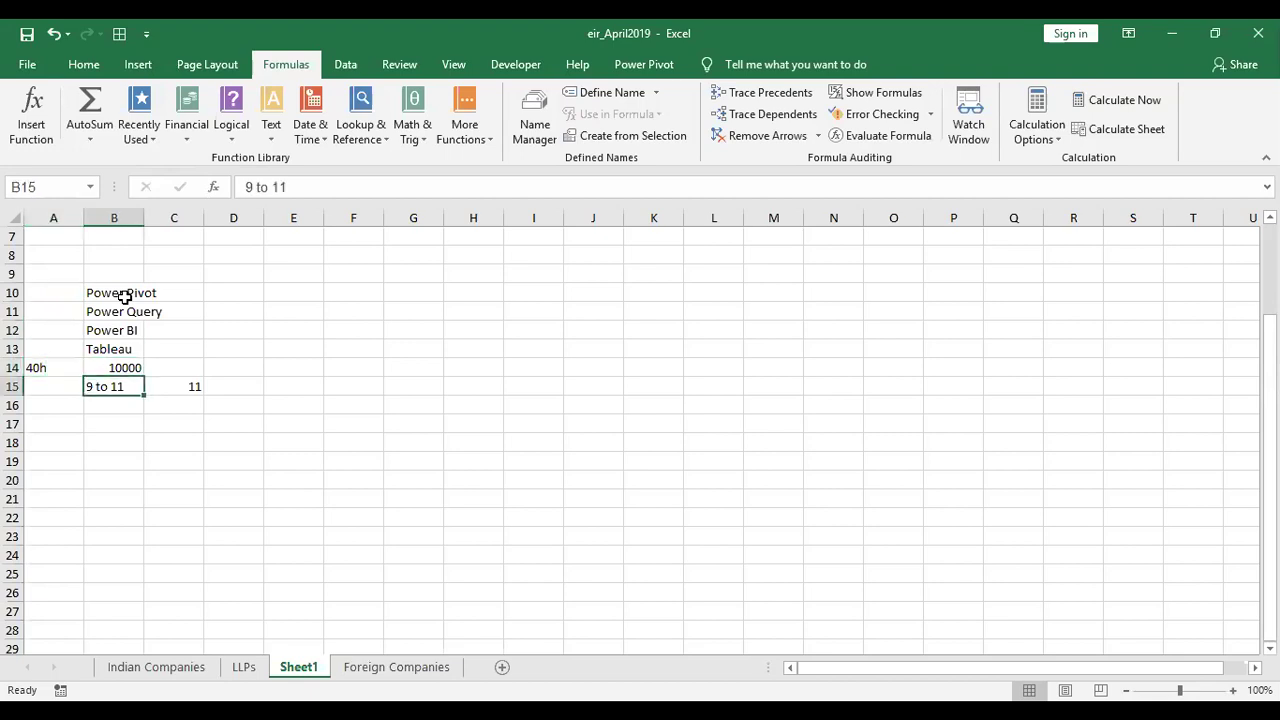
key(Down)
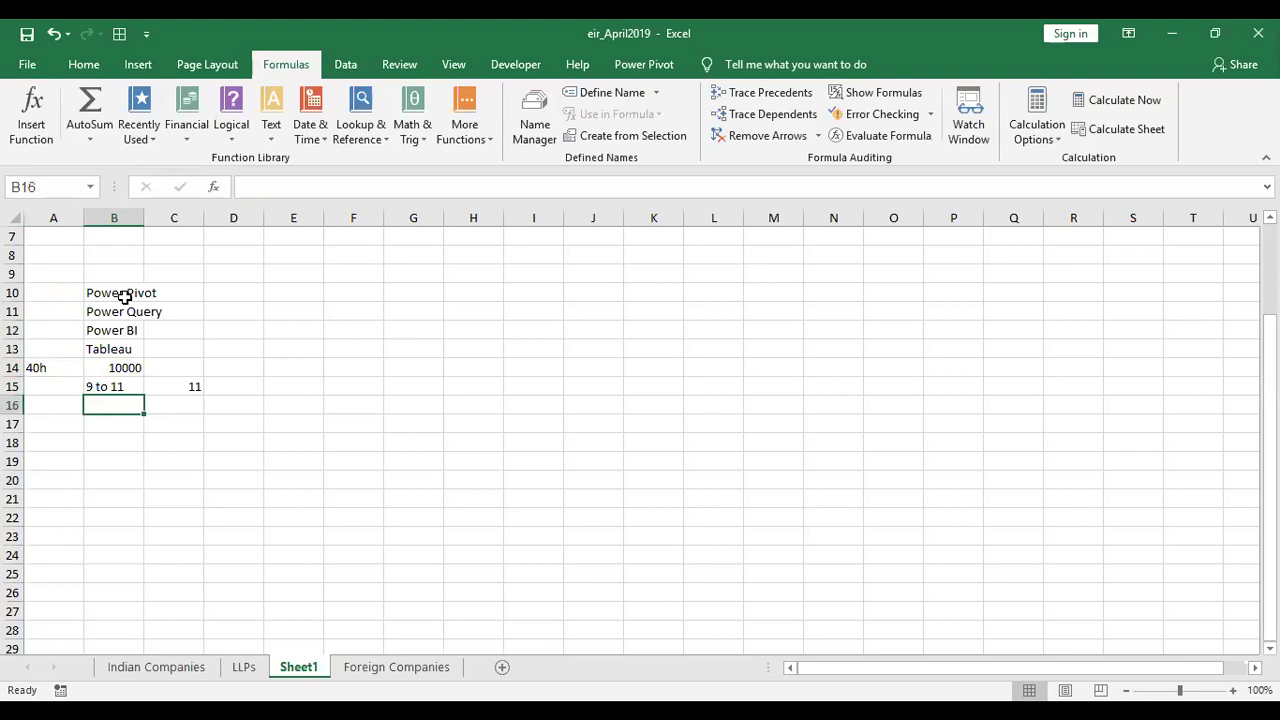
text(5h)
key(Return)
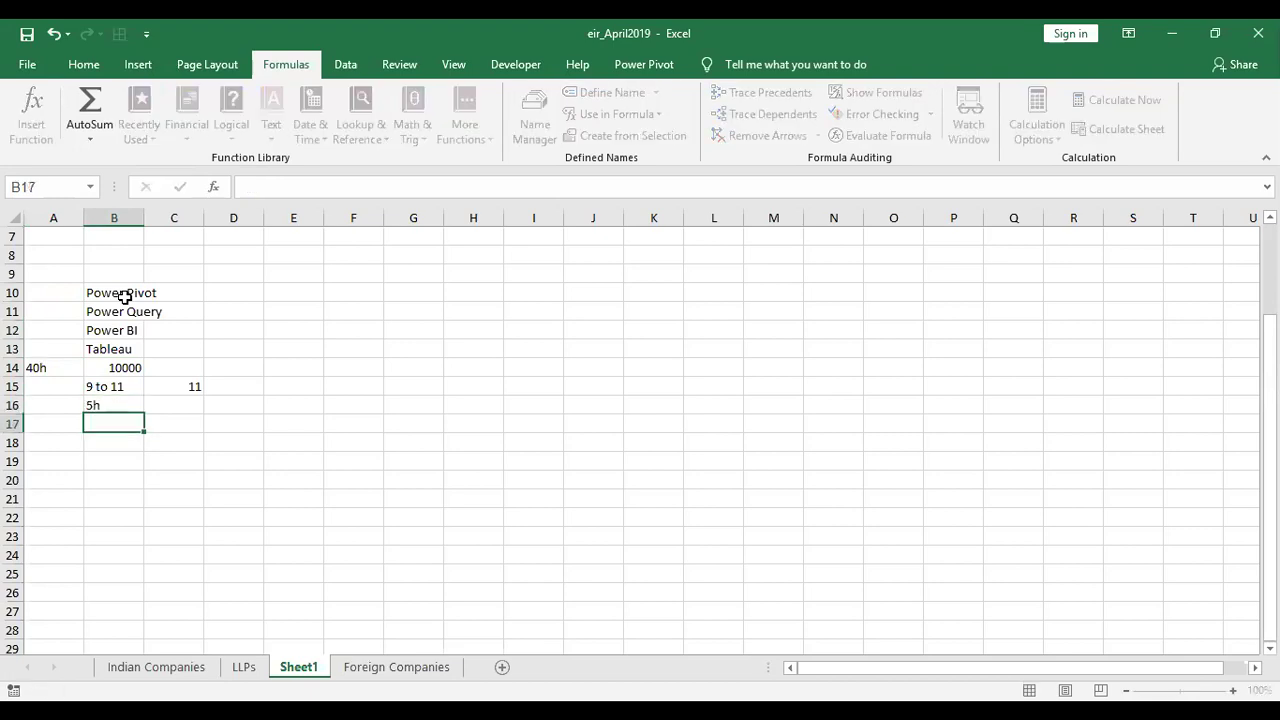
Step: Clear the 40h entry from cell A14
key(Up)
key(F2)
key(Escape)
key(Up)
key(Up)
key(Left)
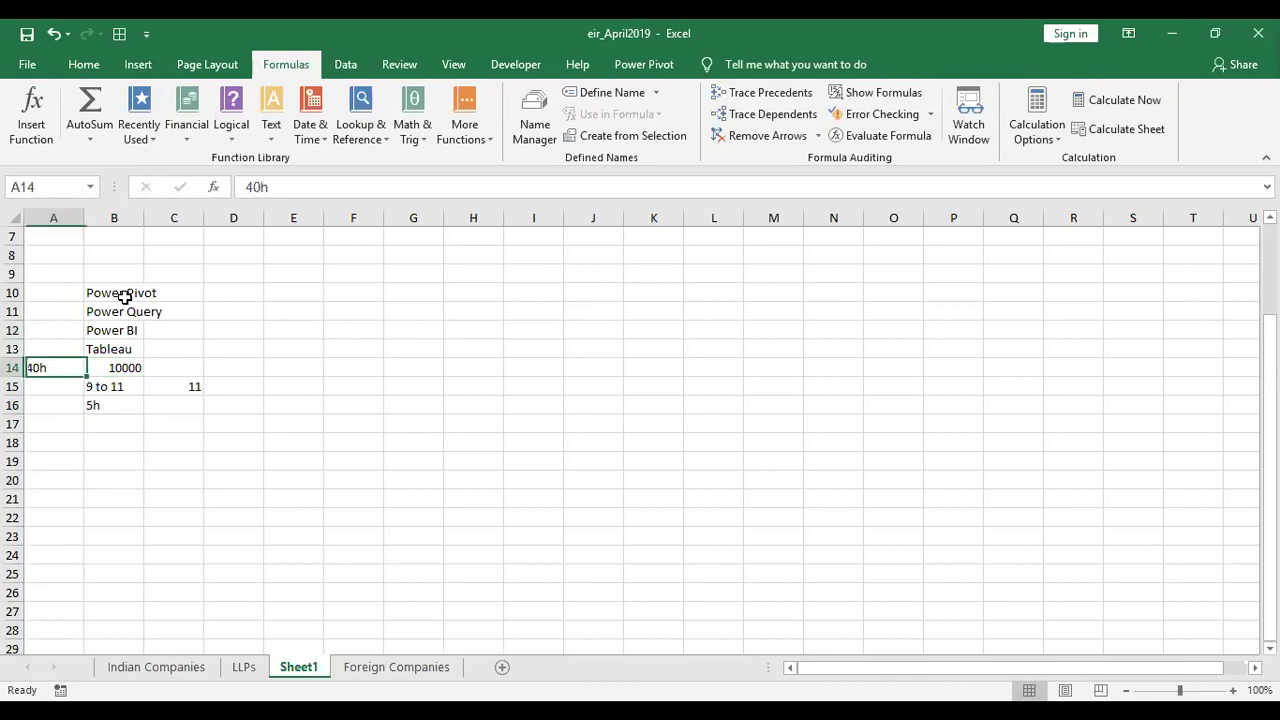
key(Delete)
Step: Clear the scratch entries in A15:C16, leaving 10000 in B14
key(Down)
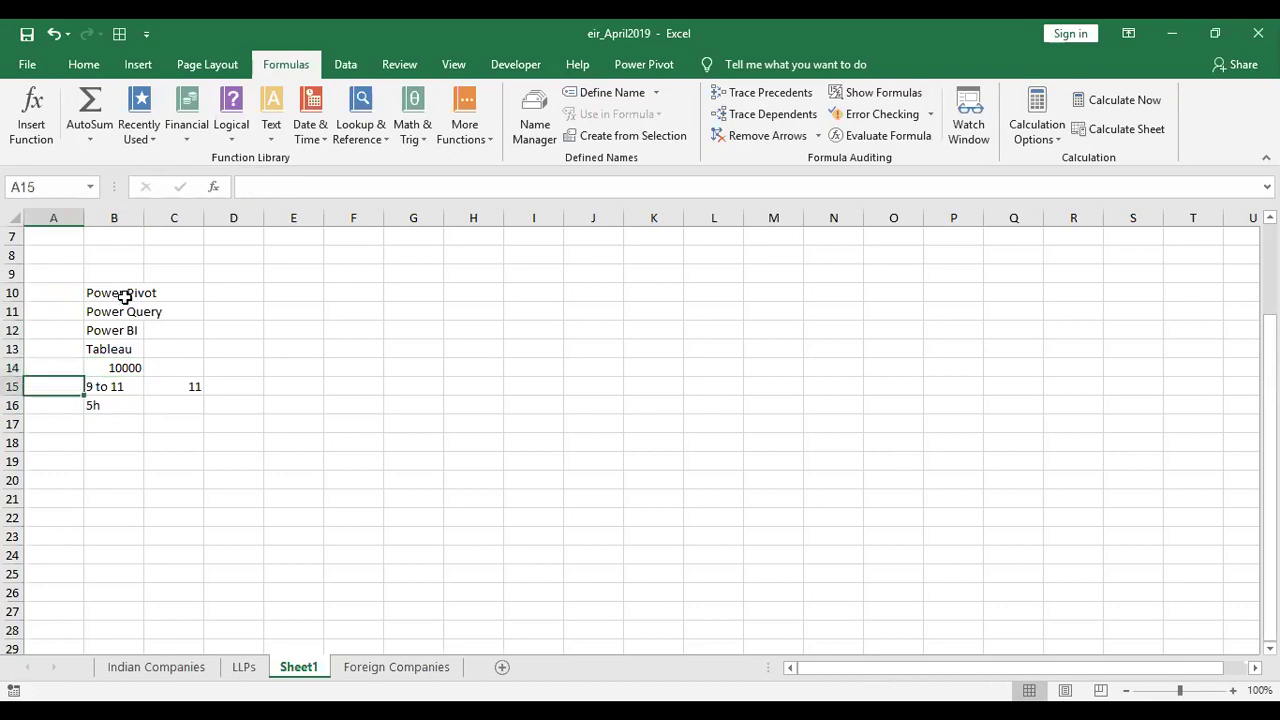
key(shift+Right)
key(shift+Right)
key(shift+Down)
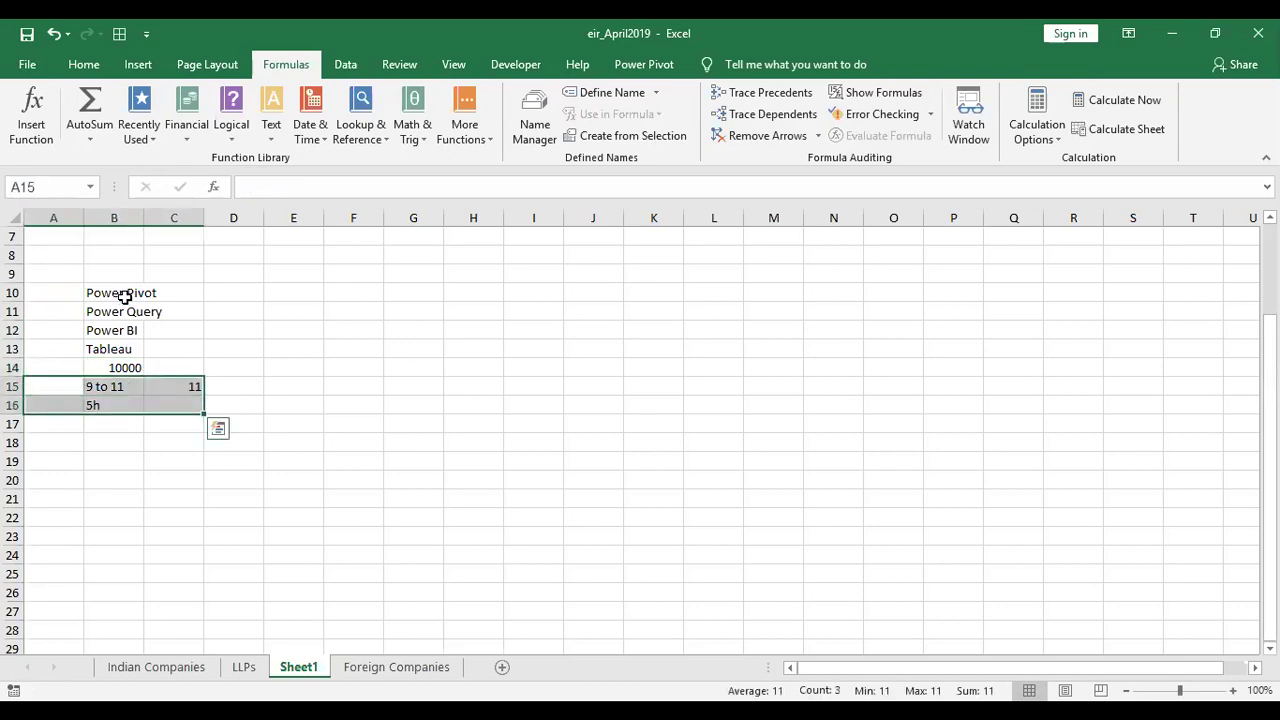
key(Delete)
key(Up)
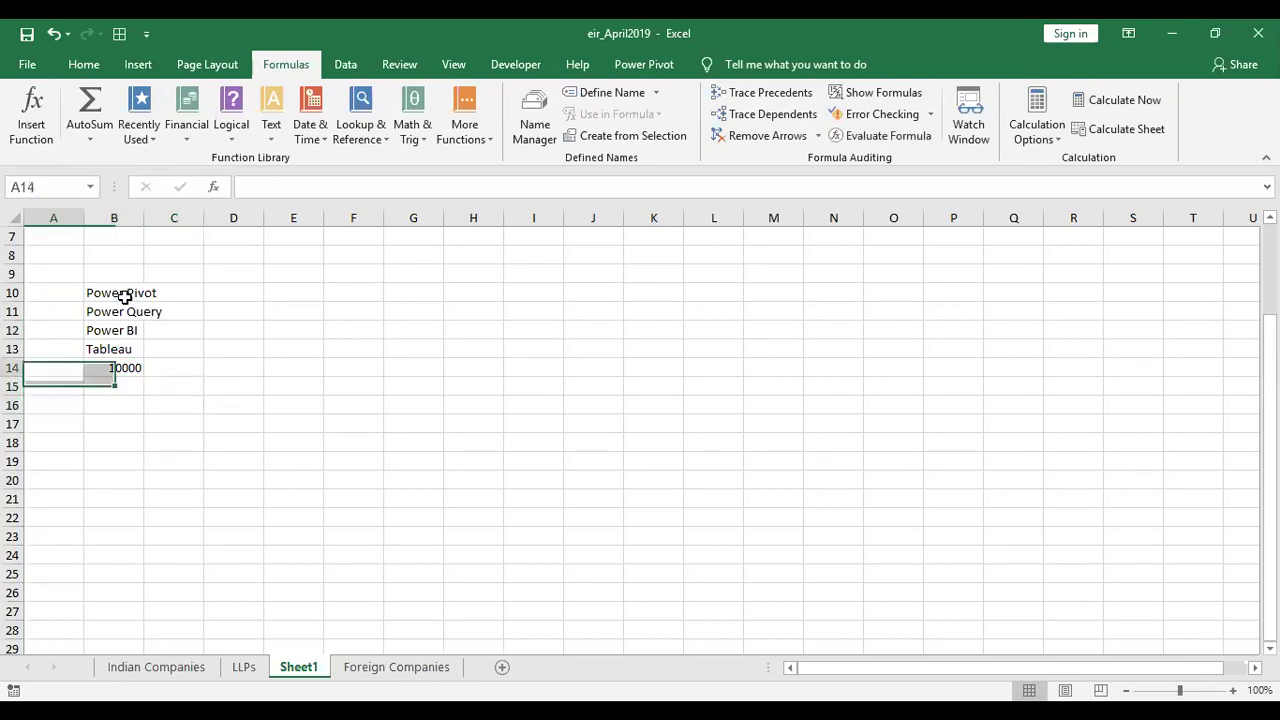
key(Right)
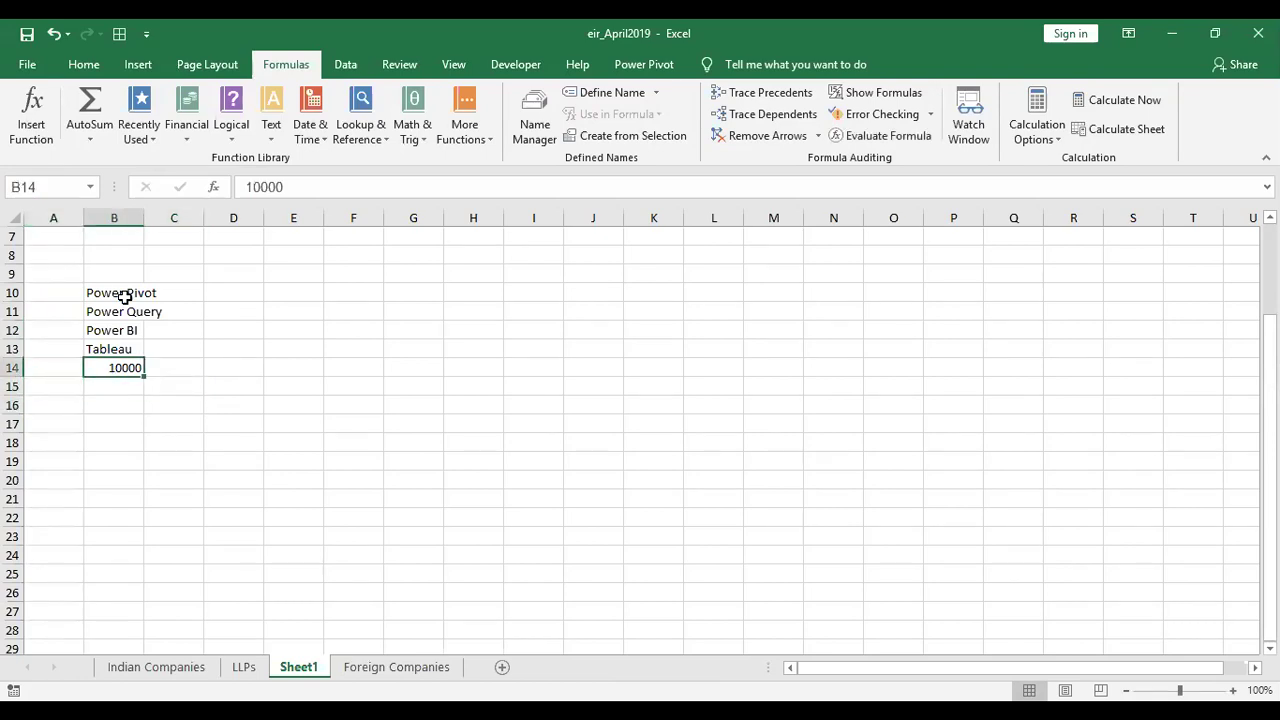